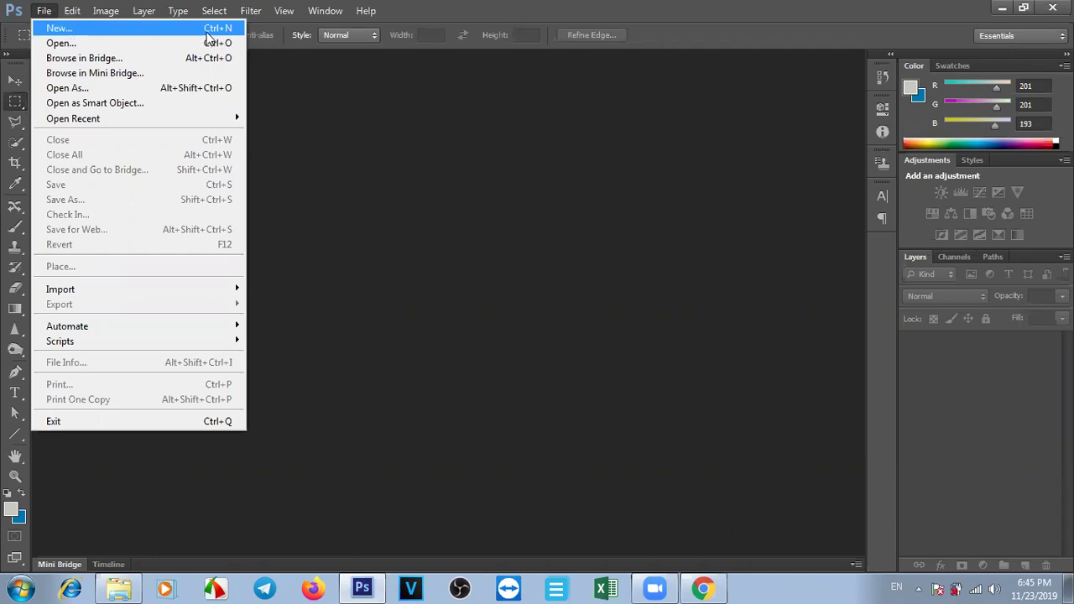
Create a first 2000 × 2000 transparent test document from the New dialog.
{"action": "left_click", "coordinate": [208, 31]}
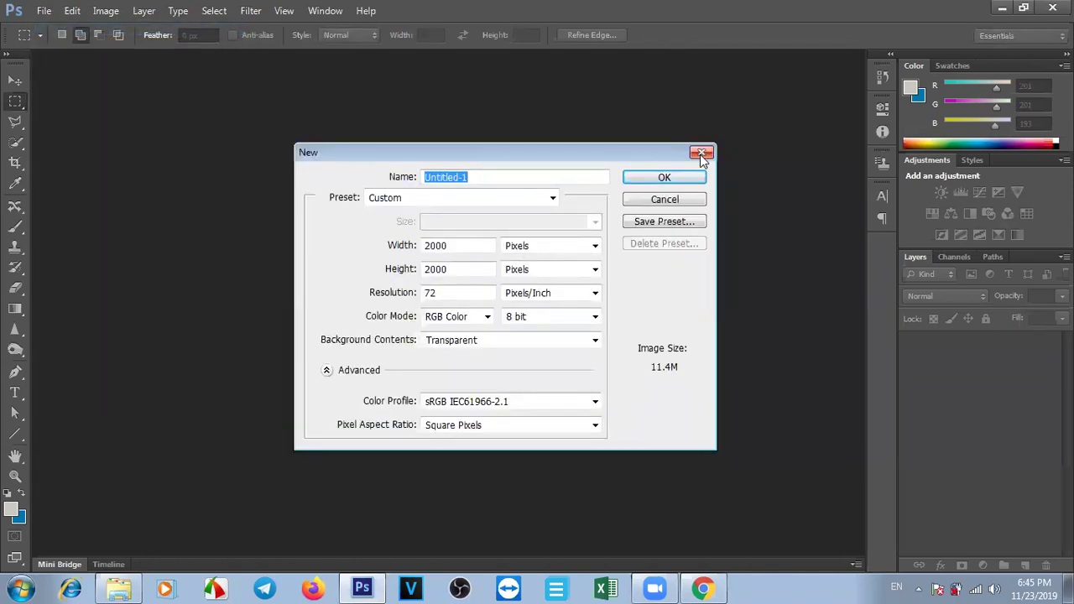
{"action": "left_click", "coordinate": [701, 154]}
{"action": "key", "text": "ctrl+n"}
{"action": "left_click_drag", "start_coordinate": [566, 155], "coordinate": [550, 202]}
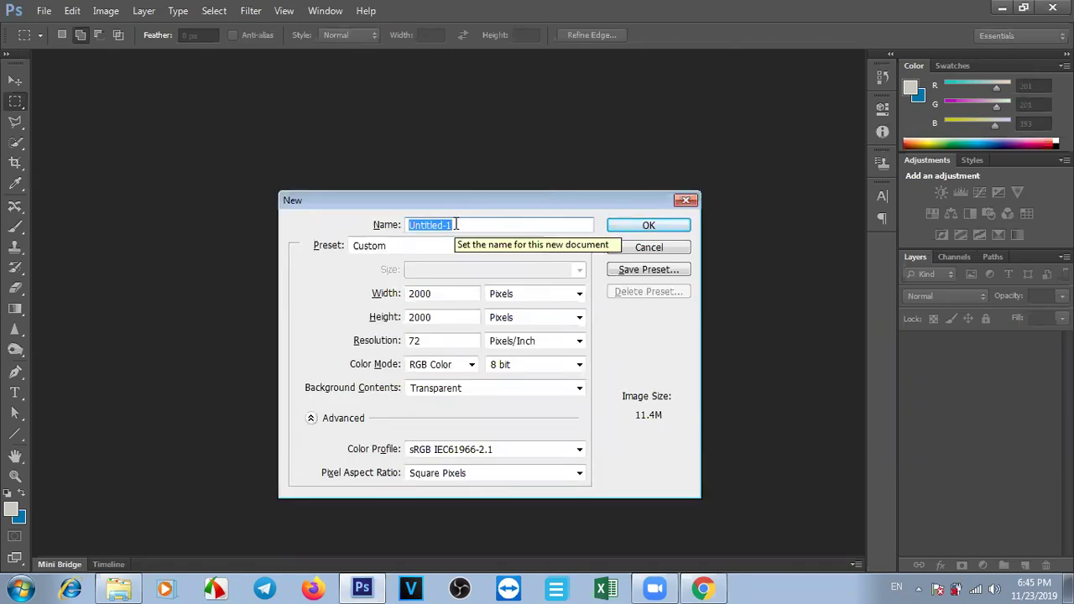
{"action": "type", "text": "Cover facebook"}
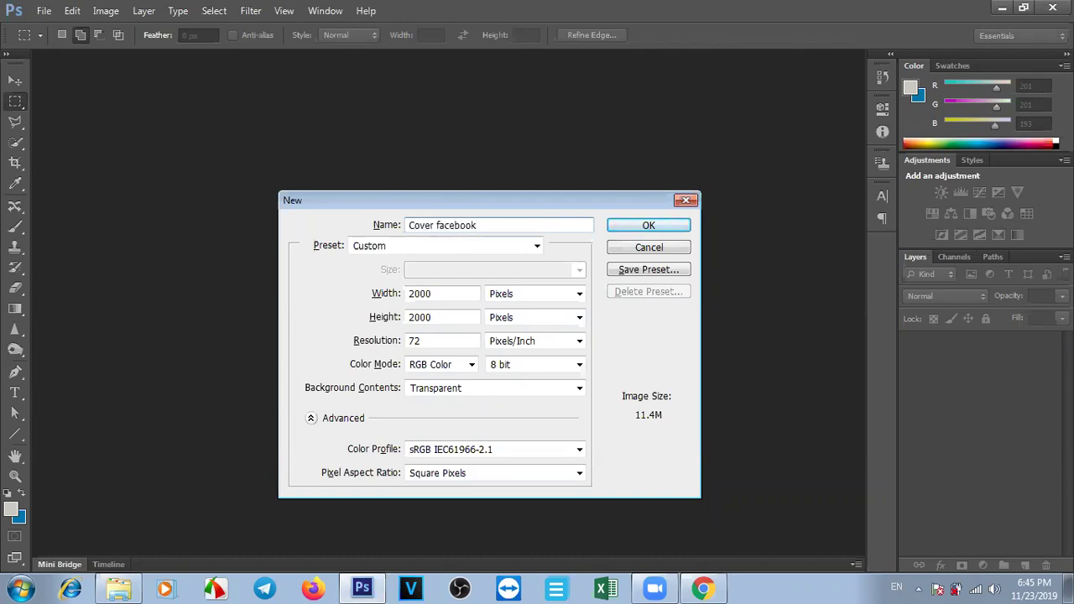
{"action": "key", "text": "Return"}
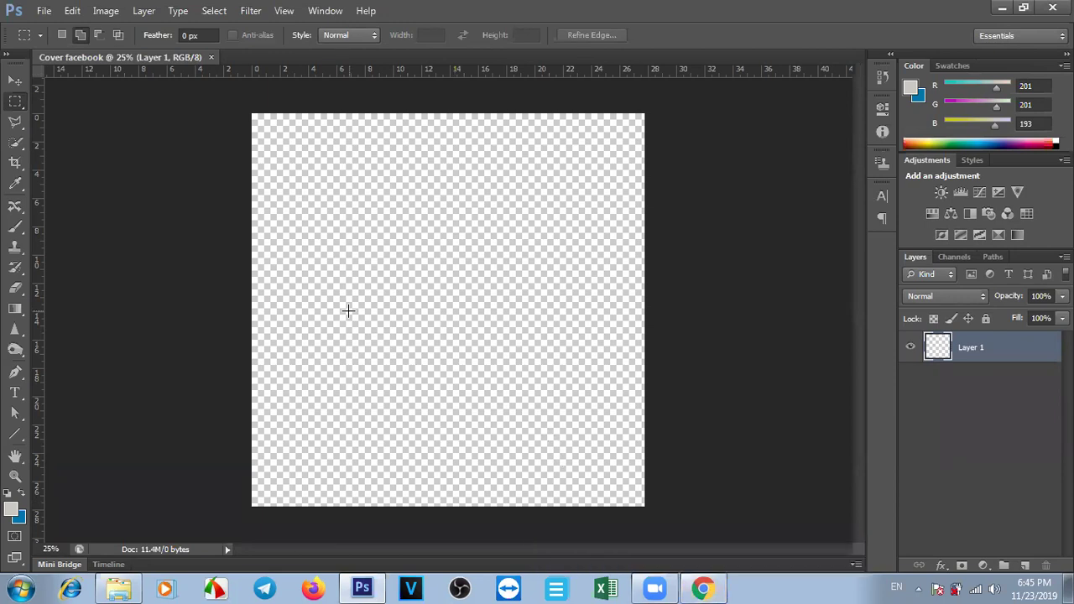
Cancel the New dialog and close the Cover facebook test document.
{"action": "key", "text": "ctrl+n"}
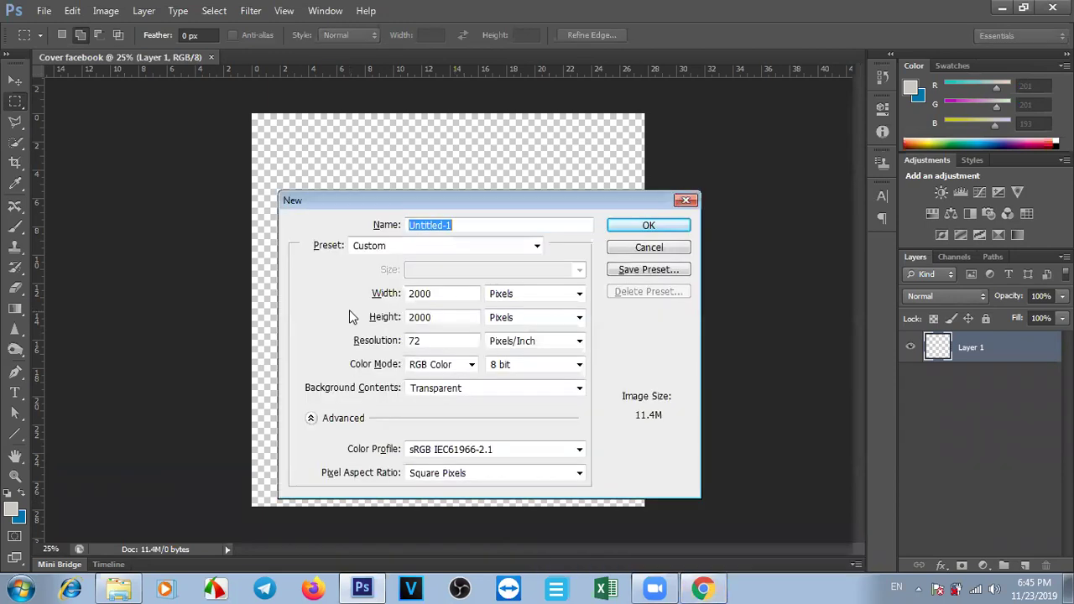
{"action": "left_click", "coordinate": [686, 203]}
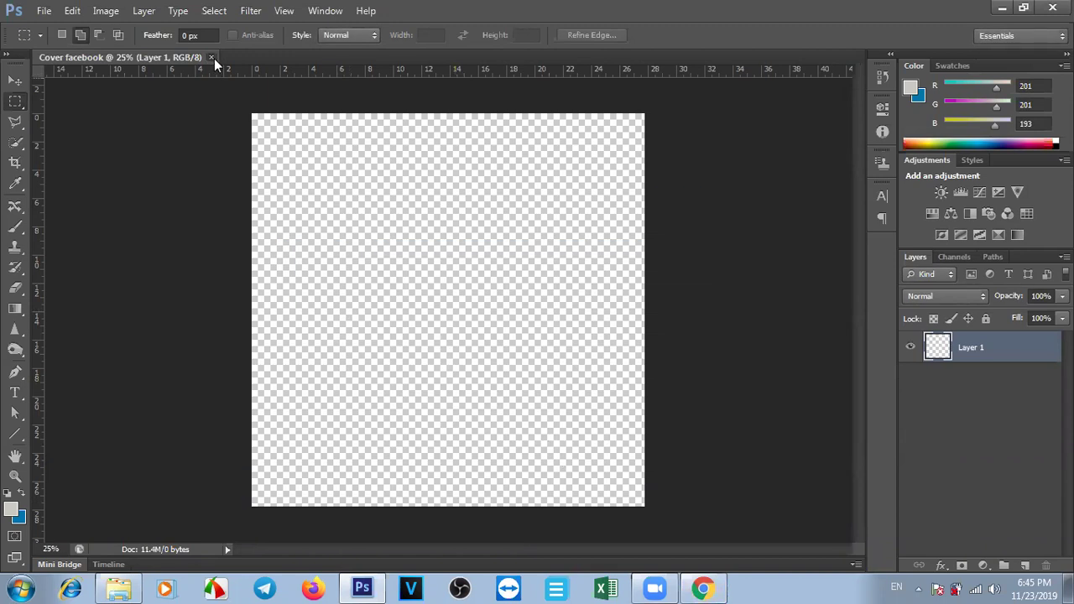
{"action": "left_click", "coordinate": [210, 57]}
Start a fresh new document named 'Cover Facebook' and erase its 2000 width value.
{"action": "key", "text": "ctrl+n"}
{"action": "type", "text": "Cover Face"}
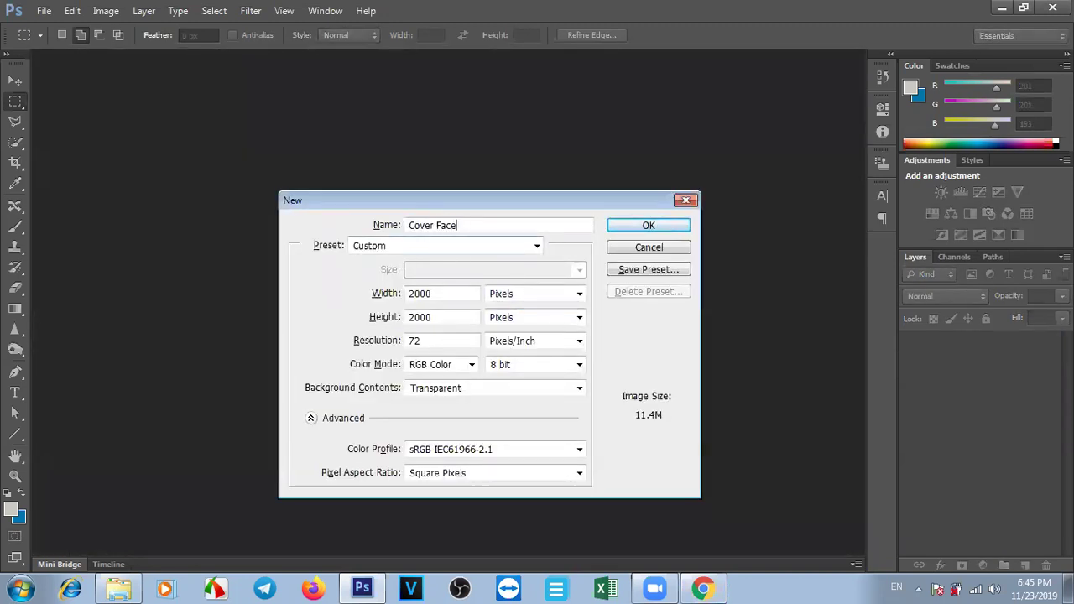
{"action": "type", "text": "book"}
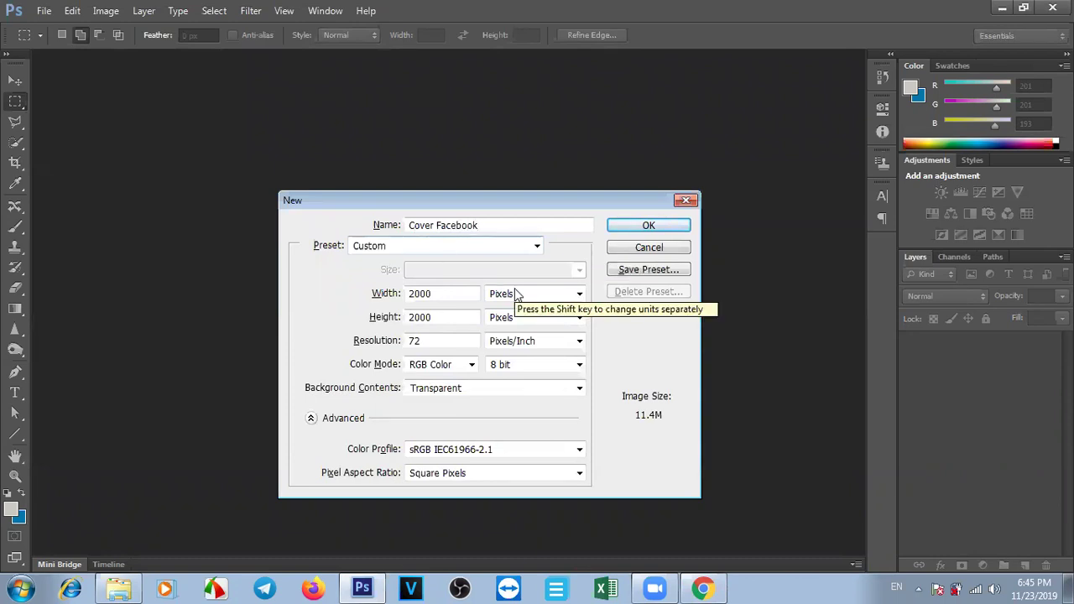
{"action": "left_click", "coordinate": [438, 295]}
{"action": "key", "text": "BackSpace"}
{"action": "key", "text": "BackSpace"}
{"action": "key", "text": "BackSpace"}
{"action": "key", "text": "BackSpace"}
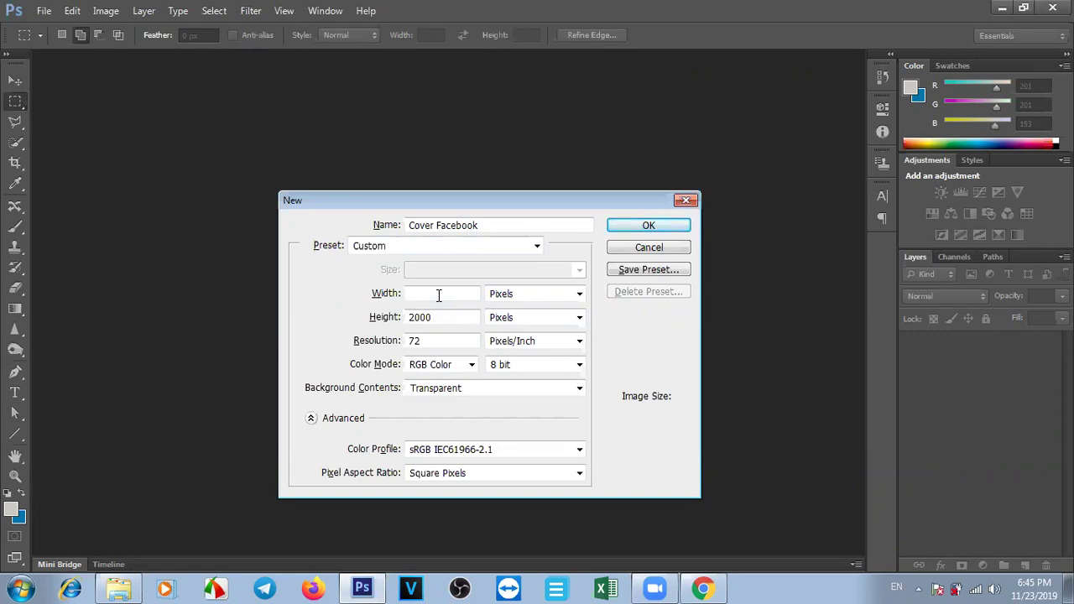
{"action": "left_click", "coordinate": [438, 295]}
{"action": "key", "text": "alt+Tab"}
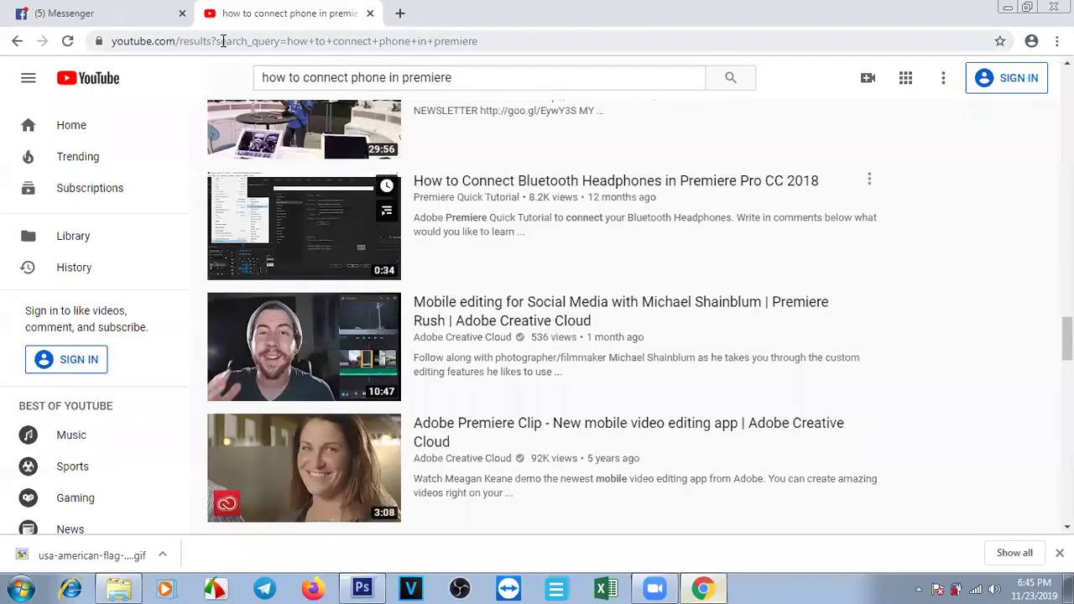
Search Google Images for 'facebook cover size' and preview the HubSpot cover-size diagram.
{"action": "left_click", "coordinate": [222, 41]}
{"action": "type", "text": "face"}
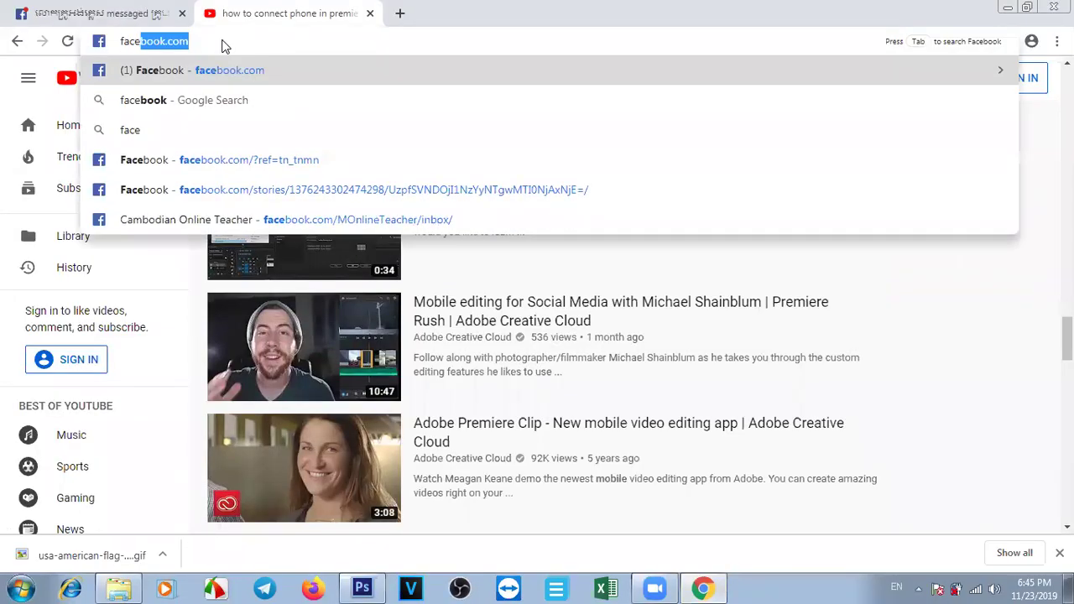
{"action": "type", "text": "book "}
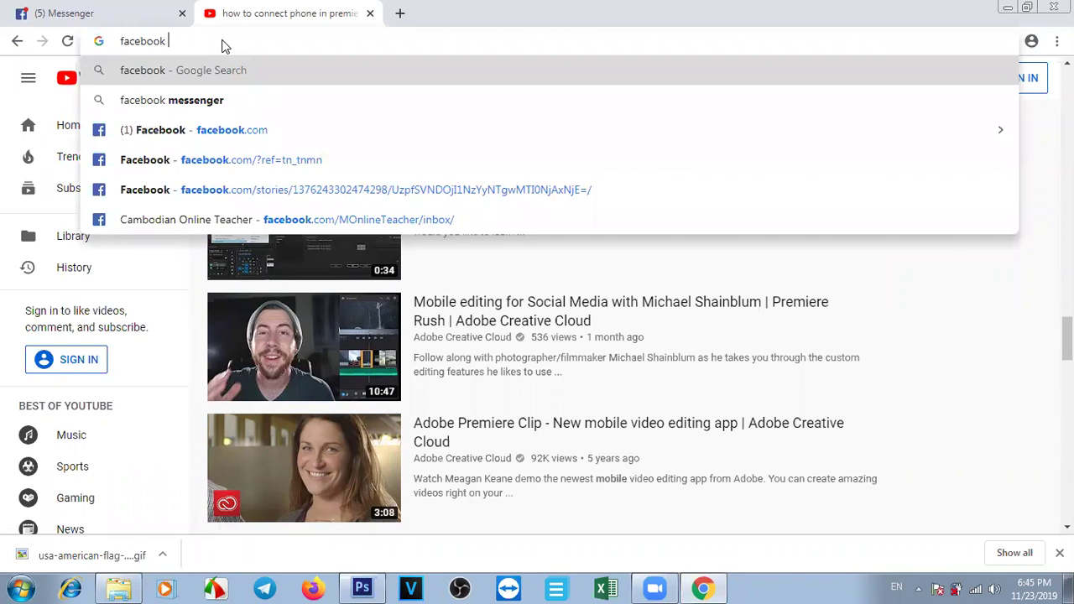
{"action": "type", "text": "cover si"}
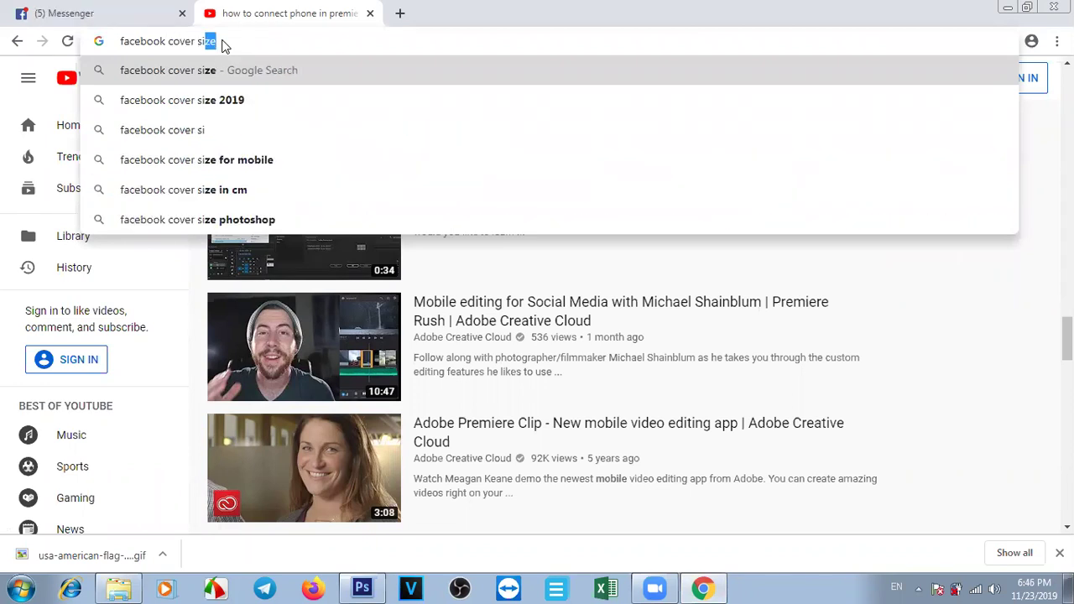
{"action": "key", "text": "Return"}
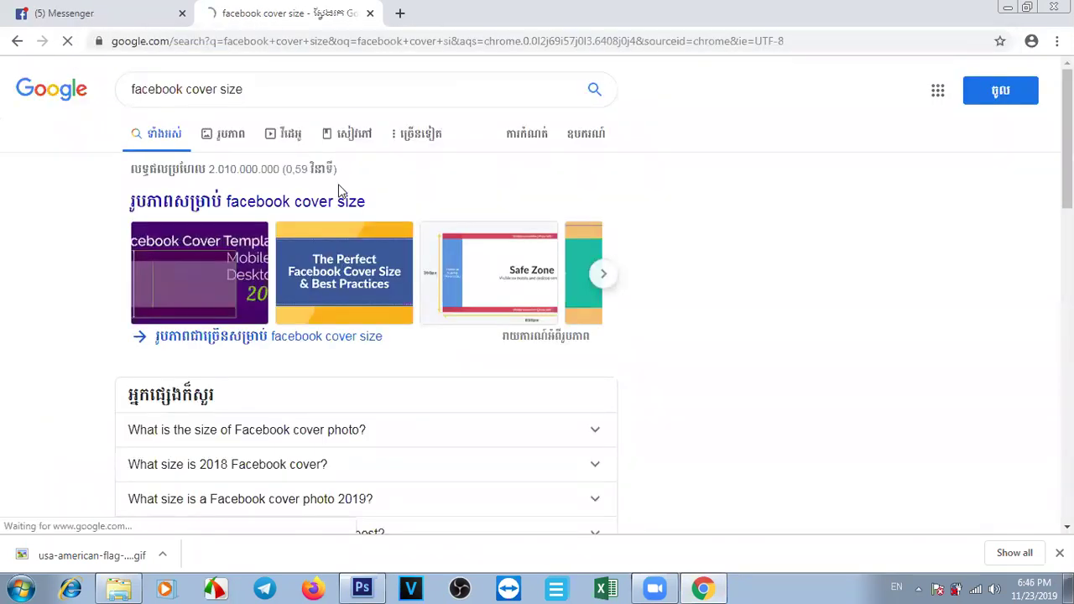
{"action": "left_click", "coordinate": [226, 136]}
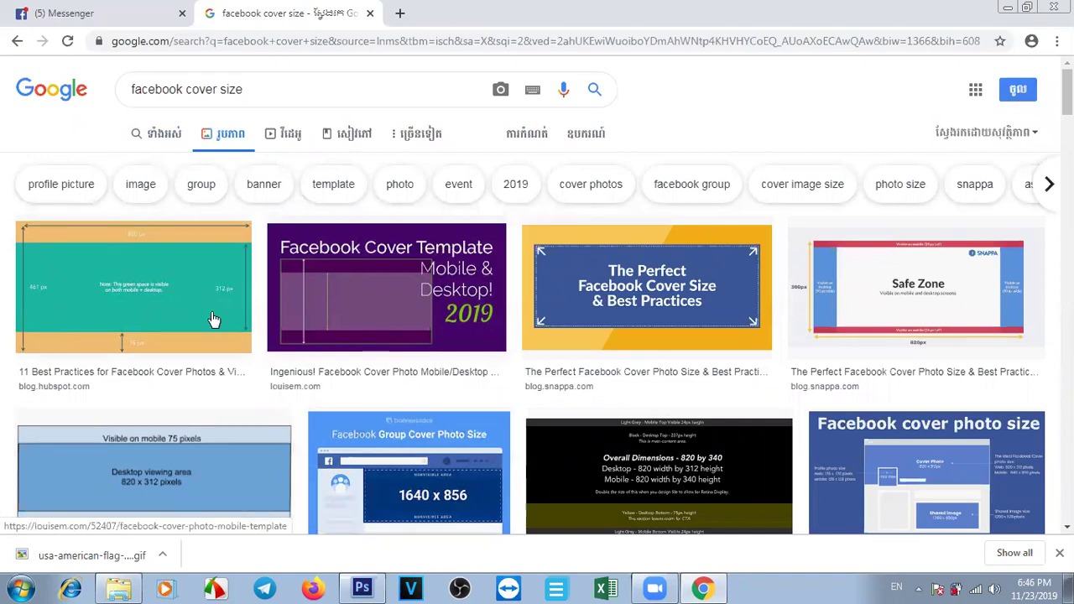
{"action": "left_click", "coordinate": [106, 291]}
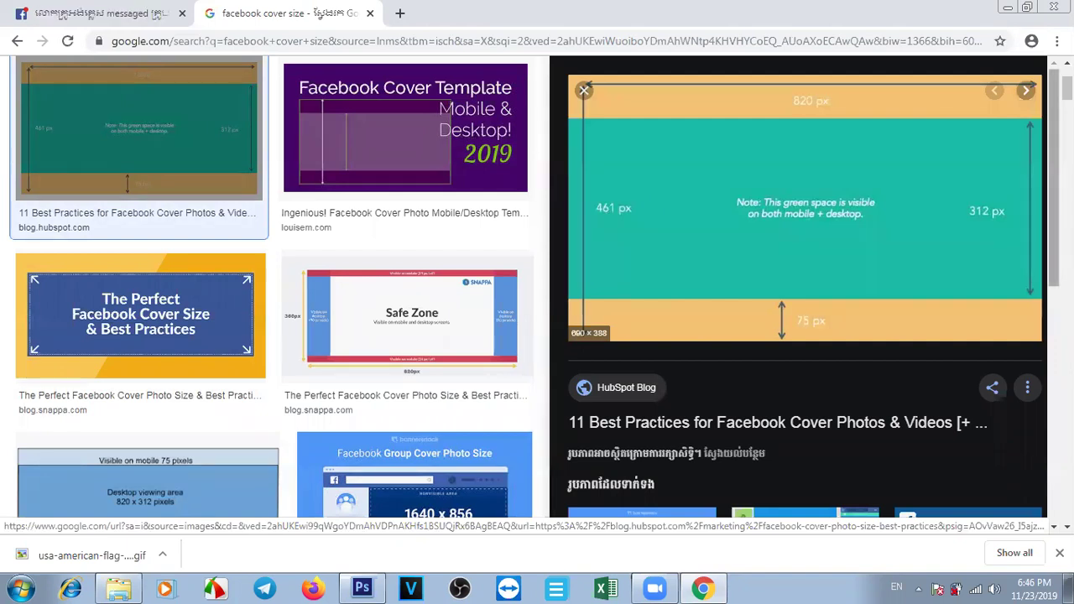
Browse the image results and preview the Facebook Banner Size image showing 851 × 314 pixels.
{"action": "scroll", "coordinate": [275, 285], "scroll_direction": "down", "scroll_amount": 2}
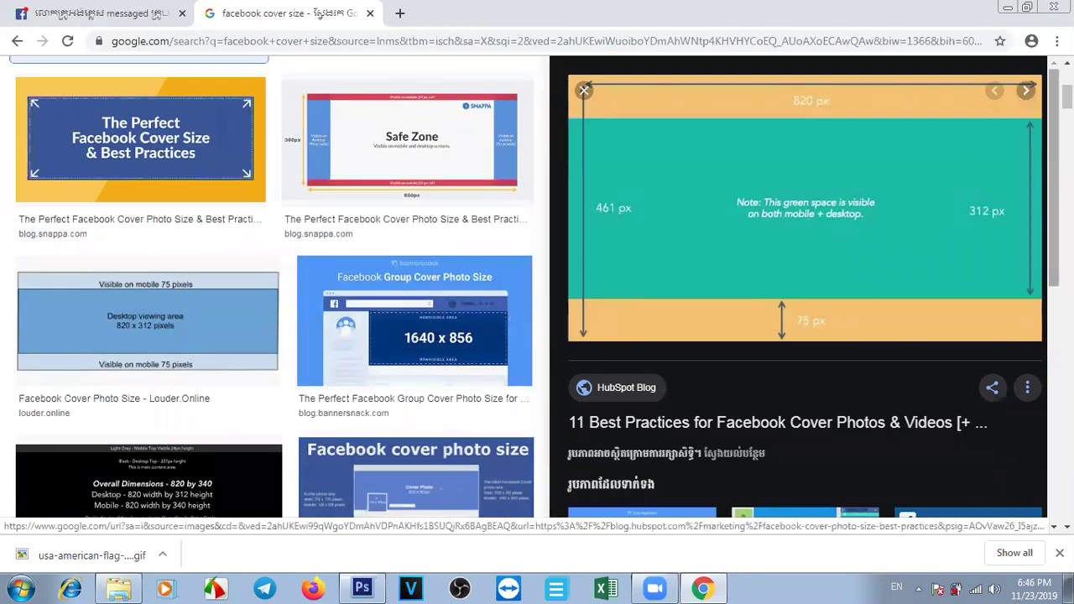
{"action": "scroll", "coordinate": [806, 285], "scroll_direction": "down", "scroll_amount": 3}
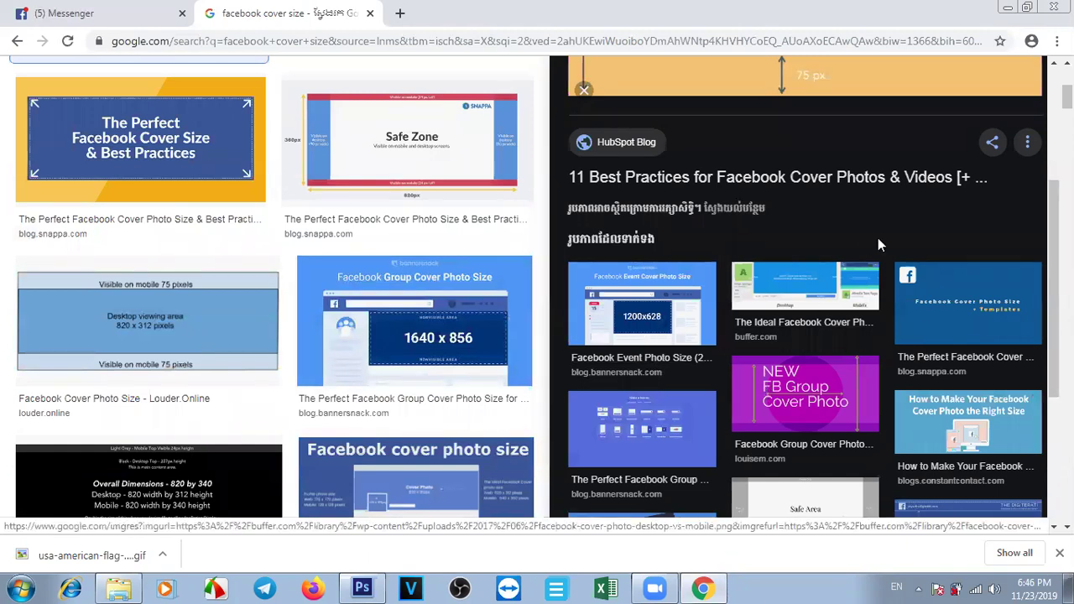
{"action": "scroll", "coordinate": [806, 252], "scroll_direction": "up", "scroll_amount": 3}
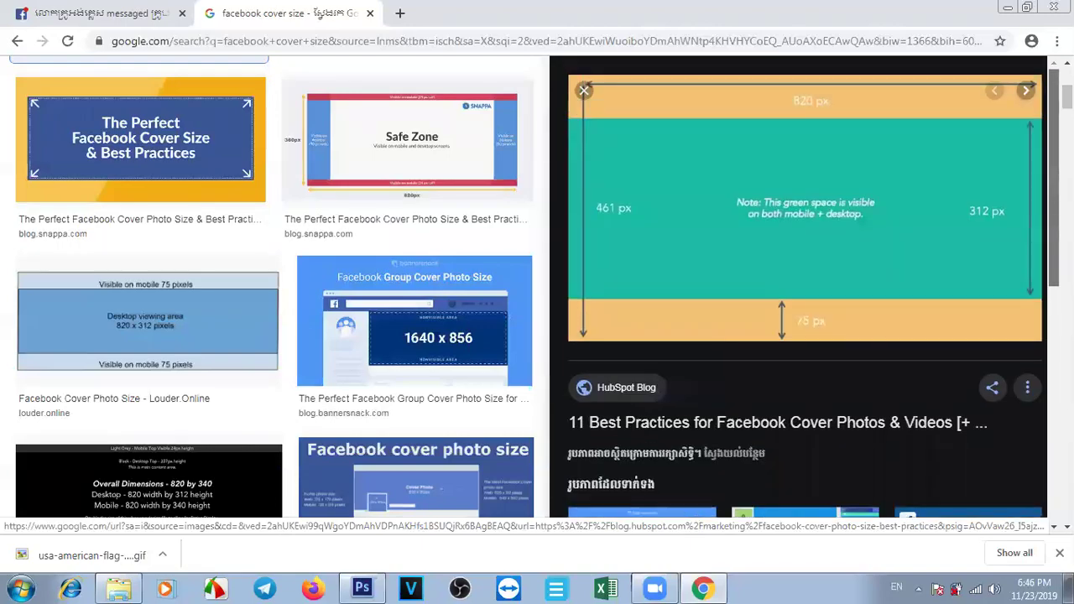
{"action": "scroll", "coordinate": [277, 285], "scroll_direction": "up", "scroll_amount": 4}
{"action": "scroll", "coordinate": [277, 285], "scroll_direction": "down", "scroll_amount": 4}
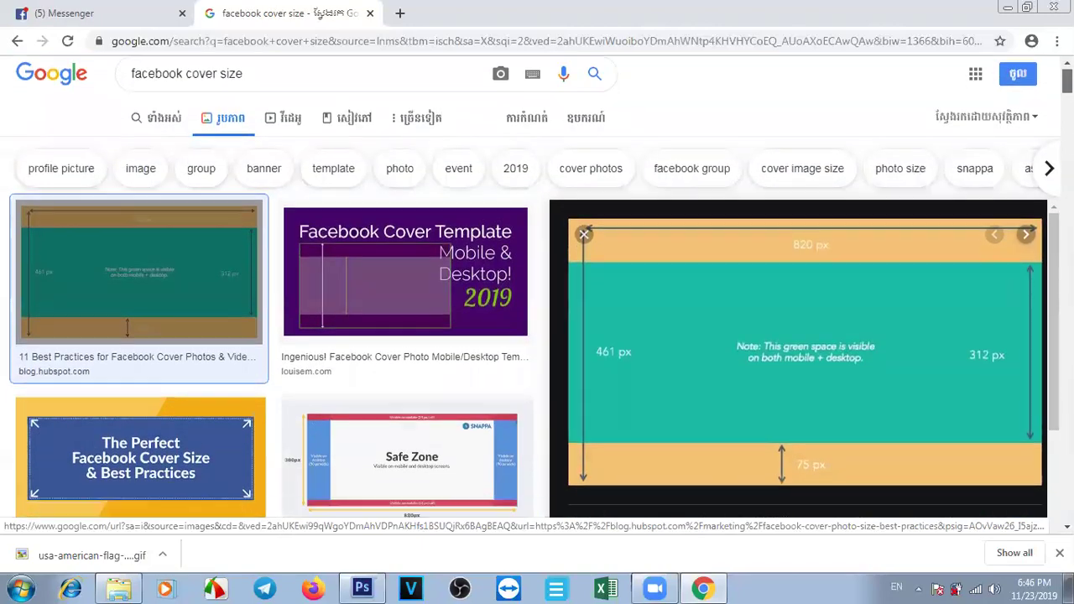
{"action": "scroll", "coordinate": [276, 286], "scroll_direction": "up", "scroll_amount": 4}
{"action": "scroll", "coordinate": [277, 286], "scroll_direction": "down", "scroll_amount": 10}
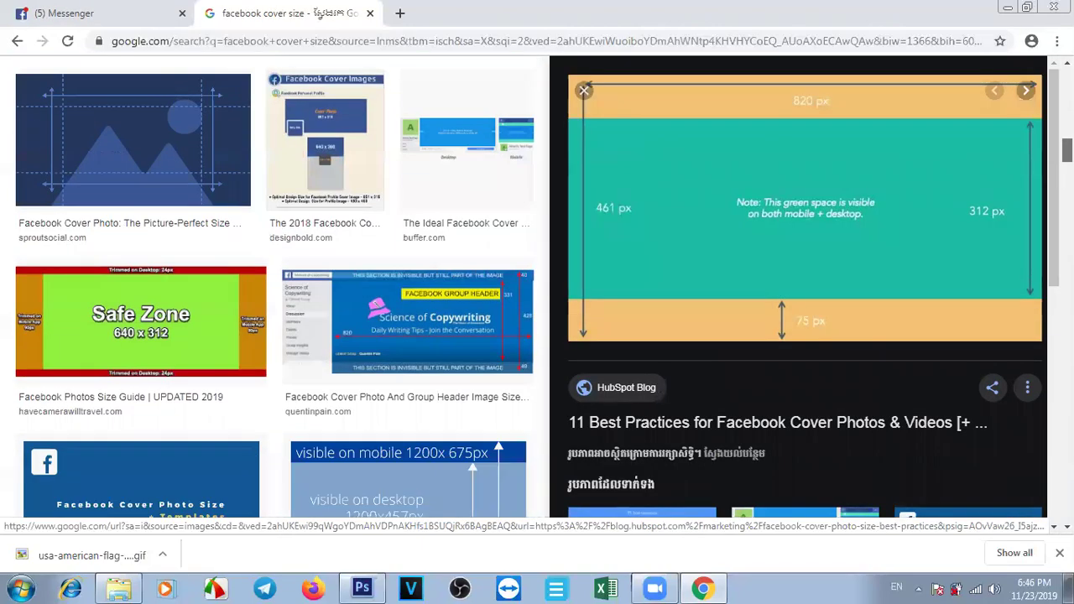
{"action": "scroll", "coordinate": [277, 285], "scroll_direction": "up", "scroll_amount": 3}
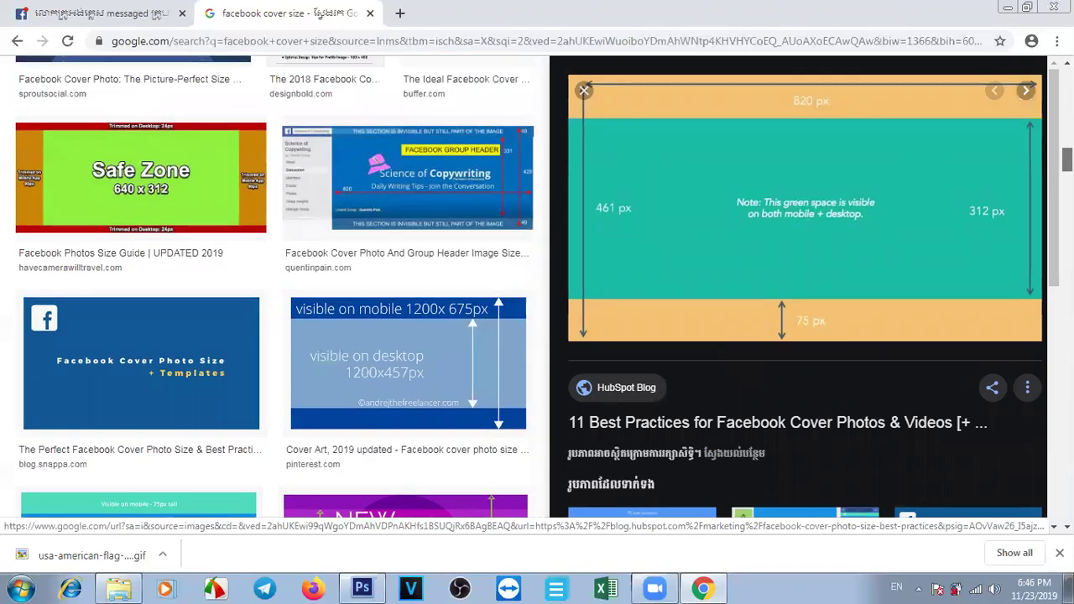
{"action": "scroll", "coordinate": [277, 286], "scroll_direction": "down", "scroll_amount": 4}
{"action": "scroll", "coordinate": [277, 285], "scroll_direction": "up", "scroll_amount": 4}
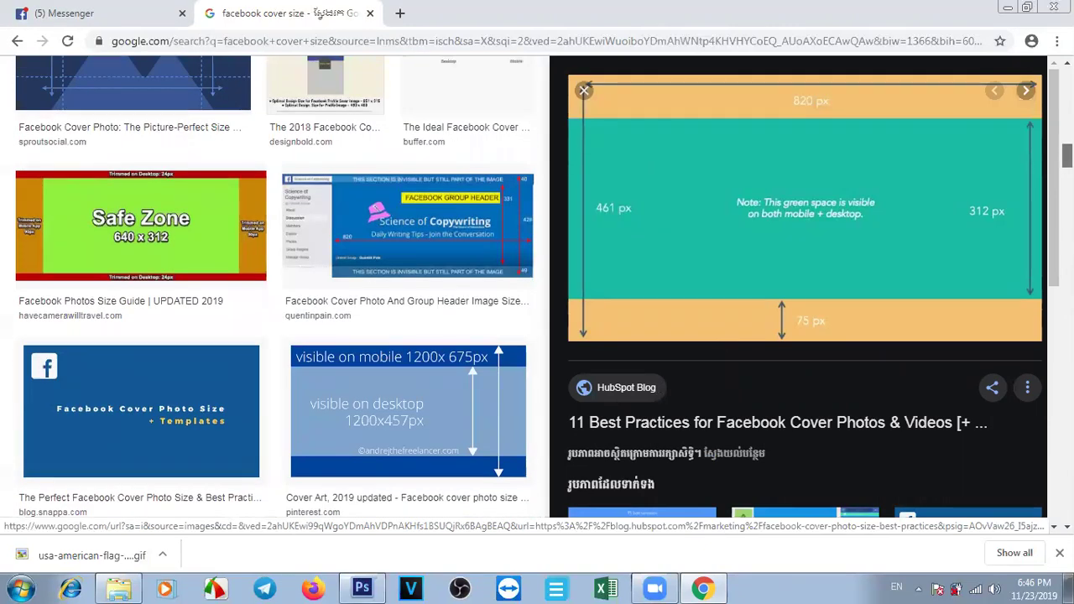
{"action": "scroll", "coordinate": [277, 285], "scroll_direction": "down", "scroll_amount": 5}
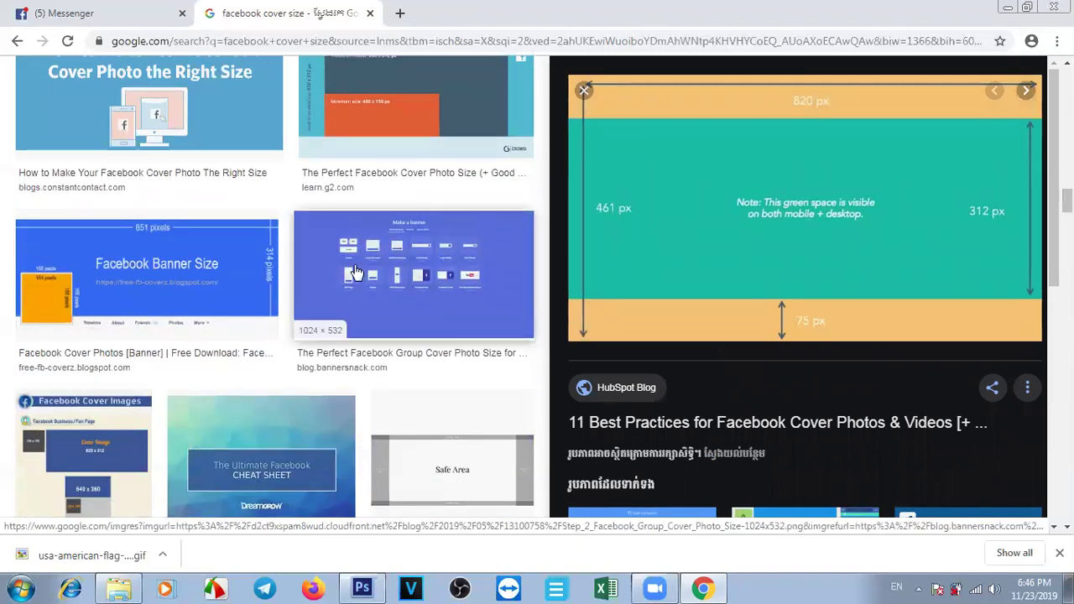
{"action": "left_click", "coordinate": [156, 263]}
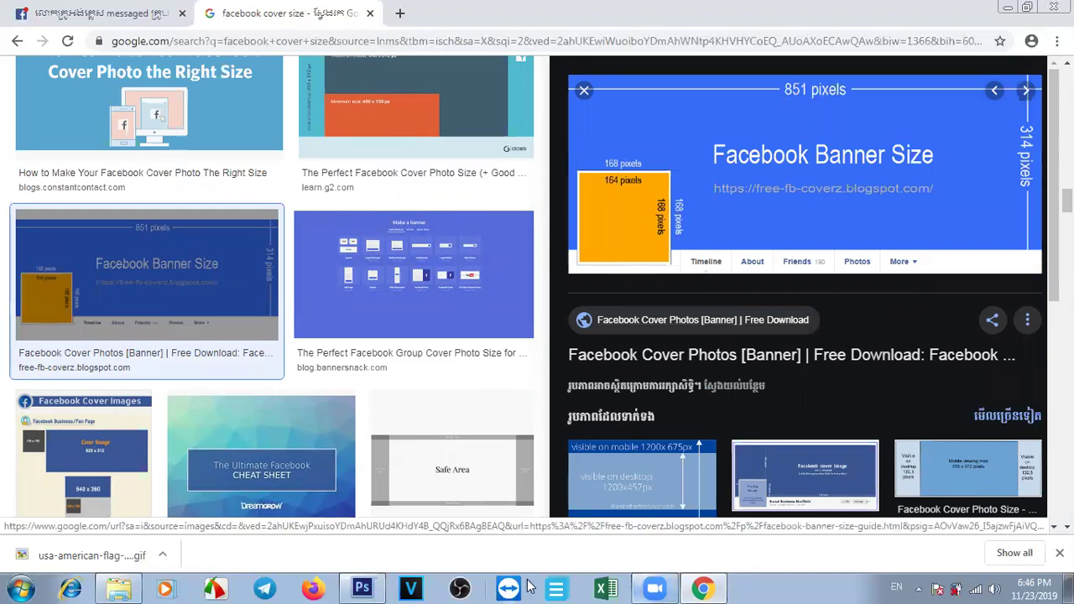
{"action": "left_click", "coordinate": [362, 587]}
Set the new document to 851 × 314 pixels with a White background and create it.
{"action": "left_click", "coordinate": [539, 232]}
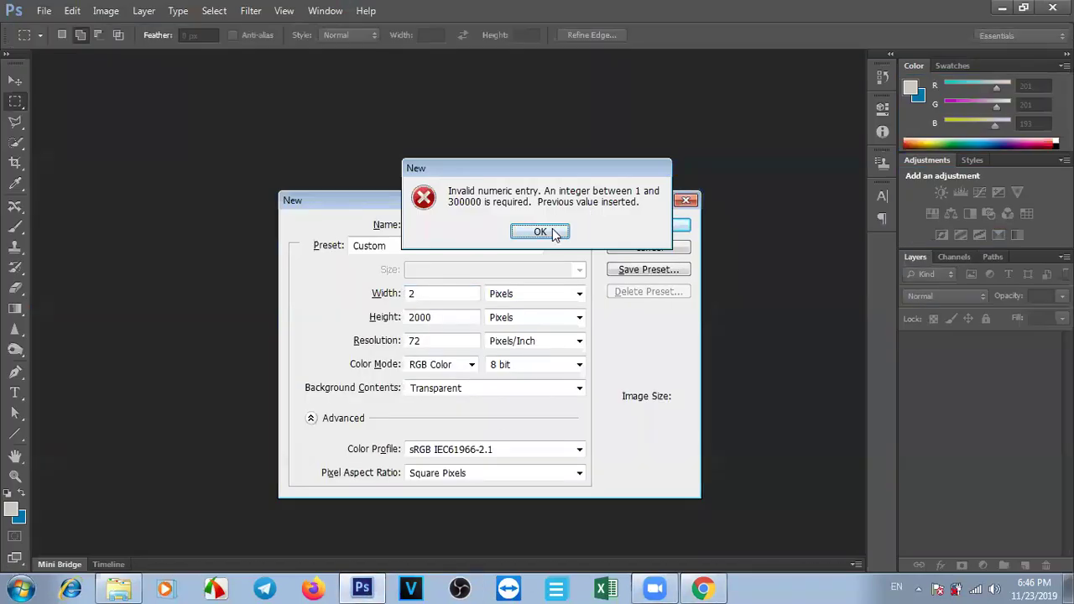
{"action": "type", "text": "851"}
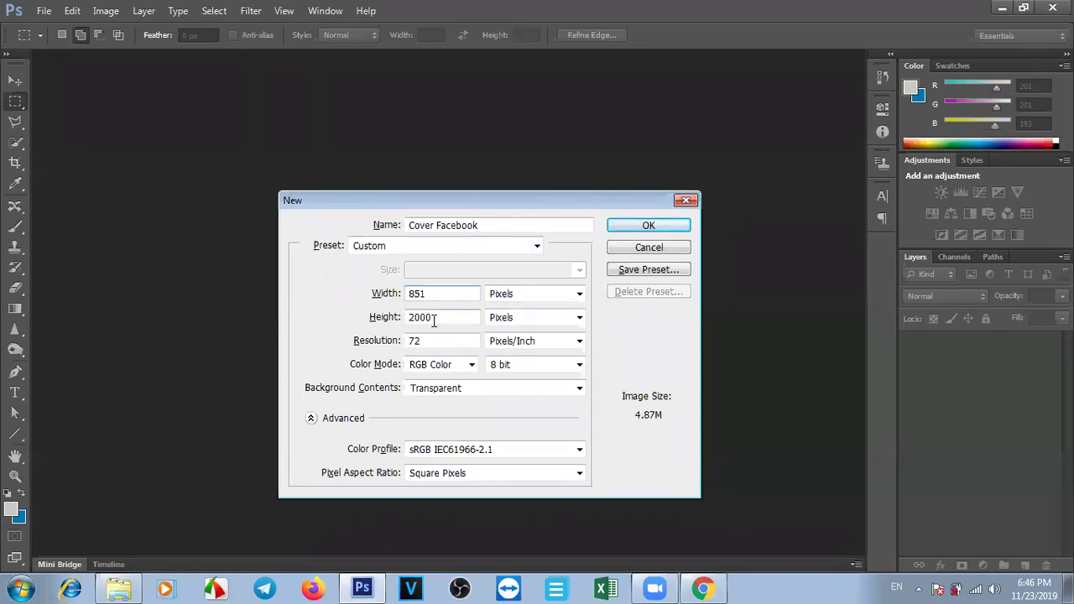
{"action": "left_click", "coordinate": [438, 317]}
{"action": "double_click", "coordinate": [438, 318]}
{"action": "type", "text": "314"}
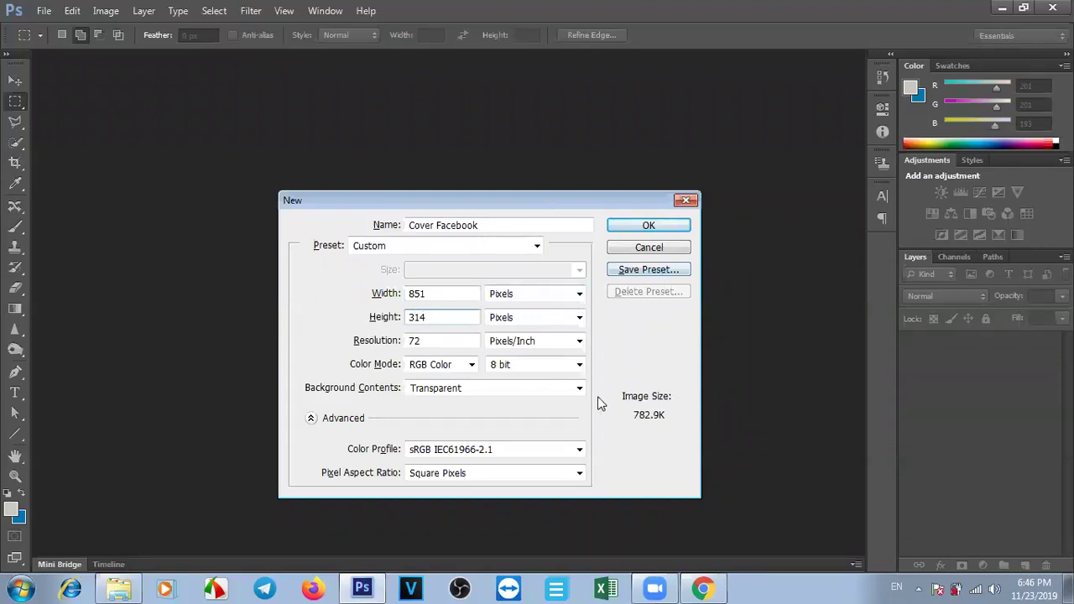
{"action": "left_click", "coordinate": [437, 391]}
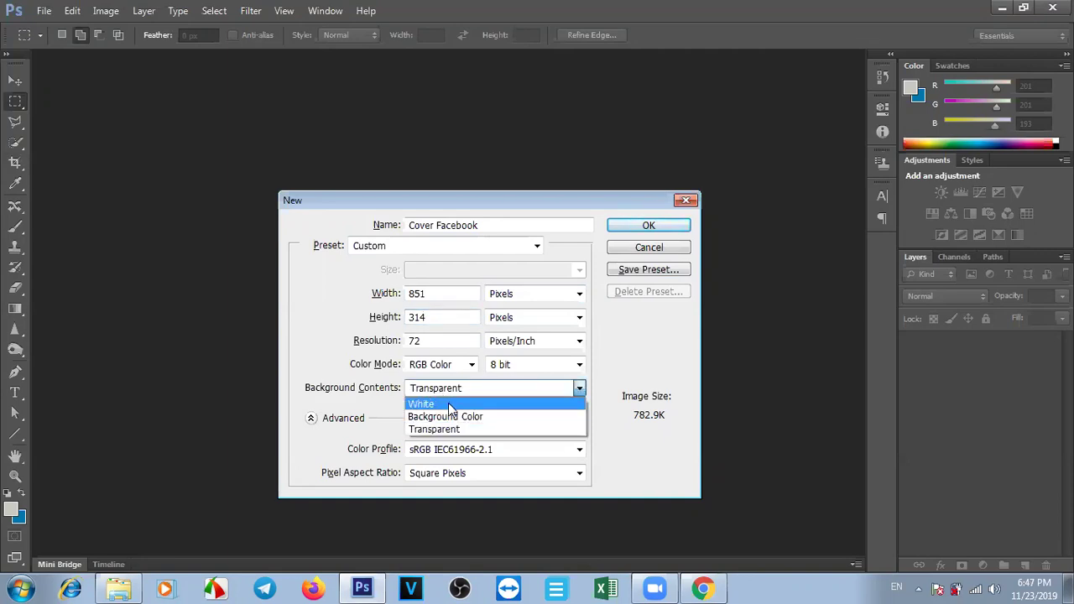
{"action": "left_click", "coordinate": [448, 402]}
{"action": "left_click", "coordinate": [464, 389]}
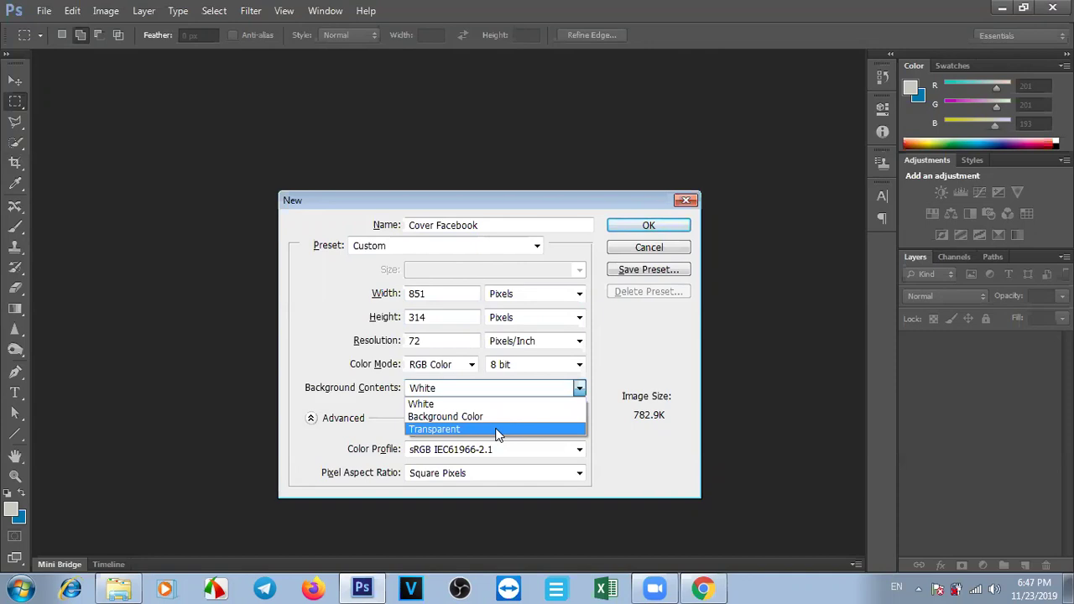
{"action": "left_click", "coordinate": [459, 406]}
{"action": "left_click", "coordinate": [634, 224]}
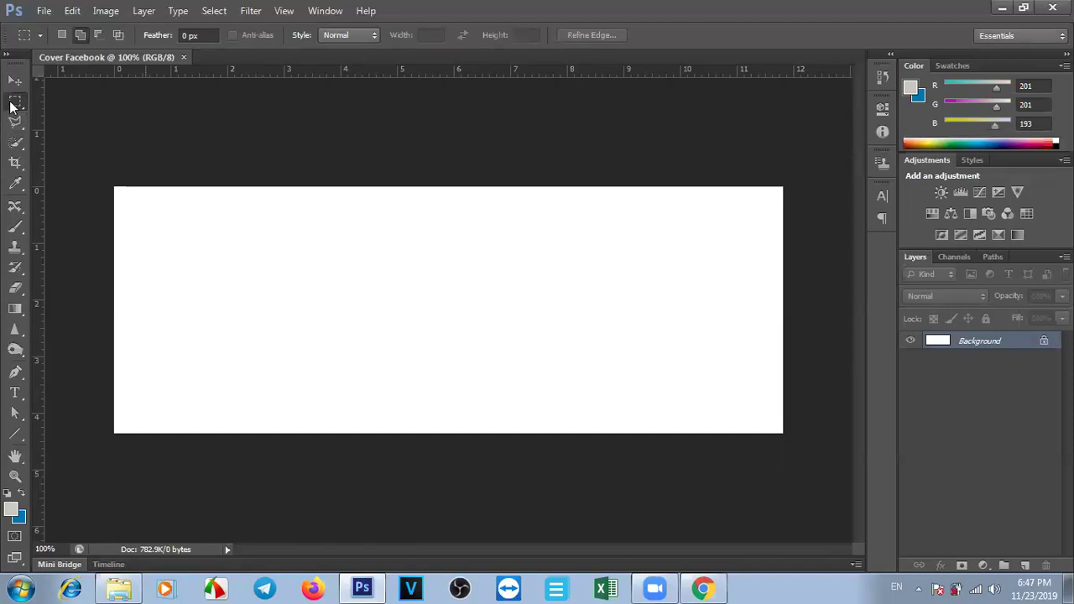
Draw a rectangular marquee across the canvas and add an empty Layer 1 for the stripe.
{"action": "left_click_drag", "start_coordinate": [15, 106], "coordinate": [94, 103]}
{"action": "left_click_drag", "start_coordinate": [15, 103], "coordinate": [81, 102]}
{"action": "left_click_drag", "start_coordinate": [108, 279], "coordinate": [789, 308]}
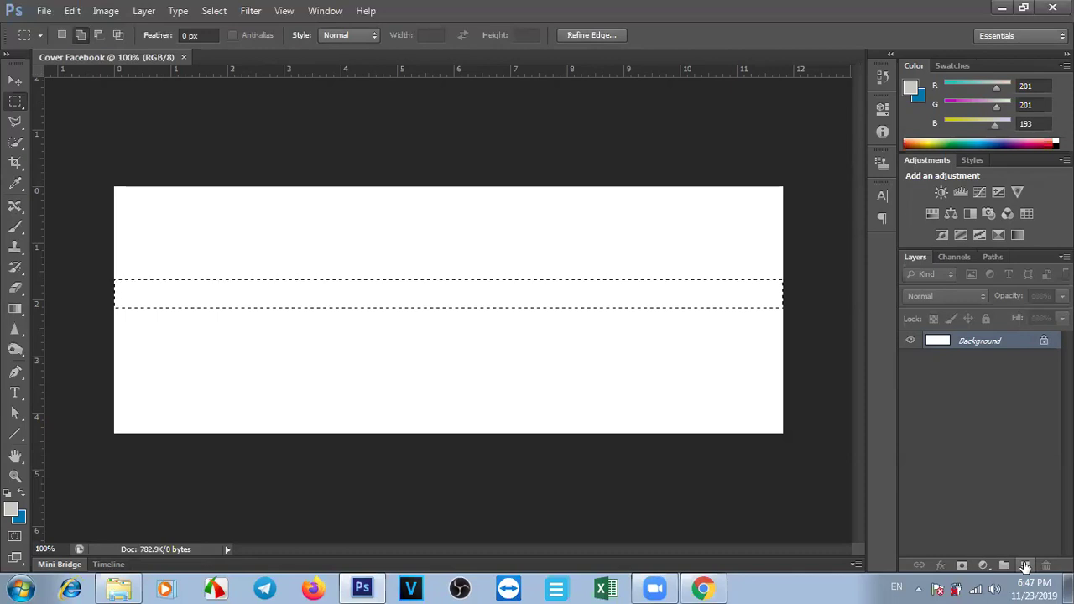
{"action": "left_click", "coordinate": [1024, 567]}
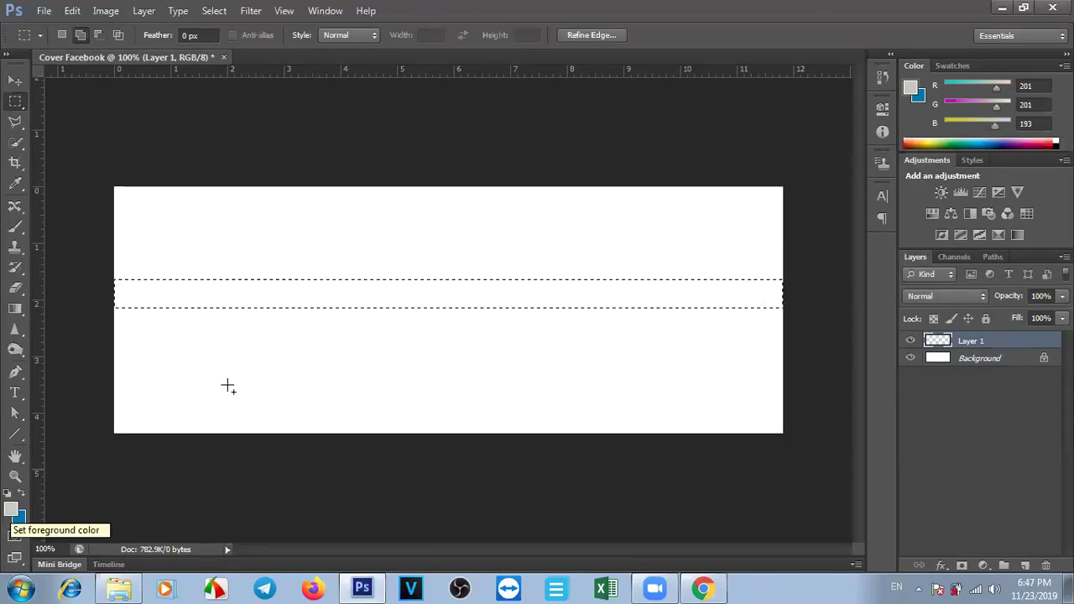
{"action": "right_click", "coordinate": [430, 295]}
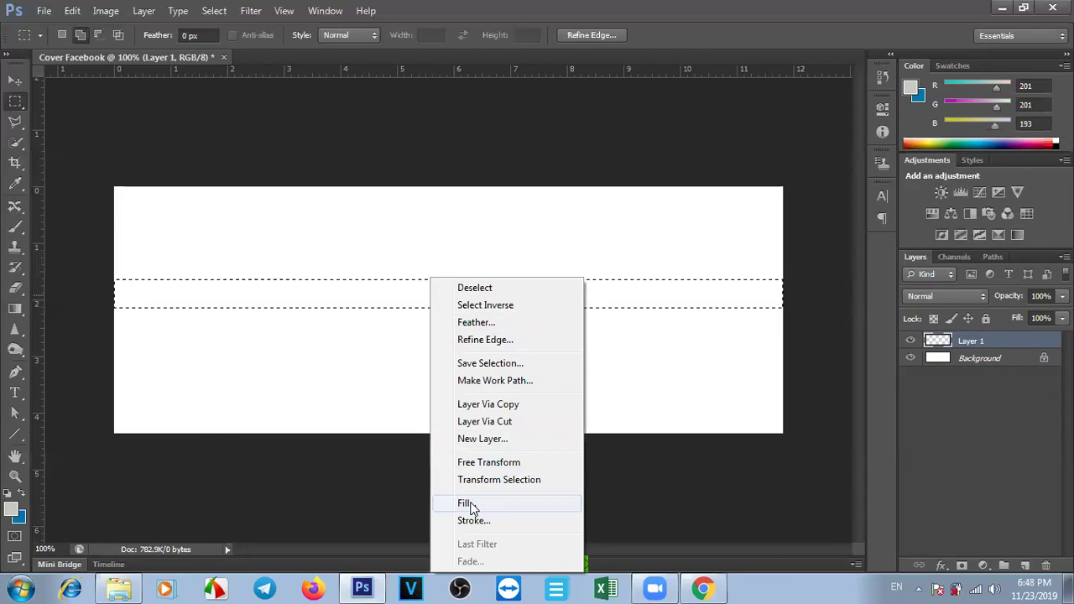
{"action": "left_click", "coordinate": [467, 504]}
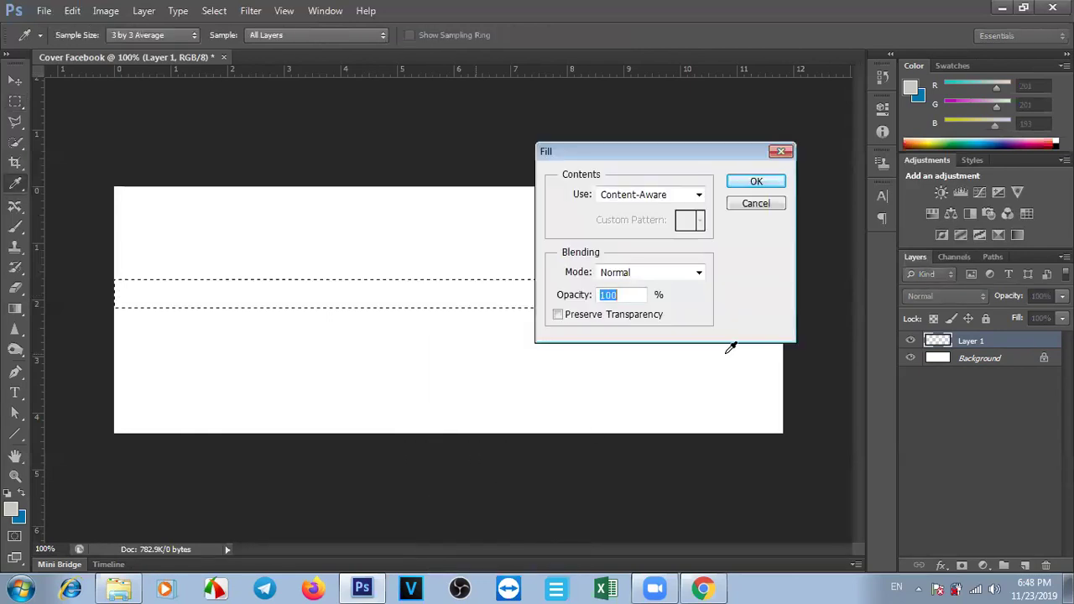
{"action": "left_click", "coordinate": [669, 196]}
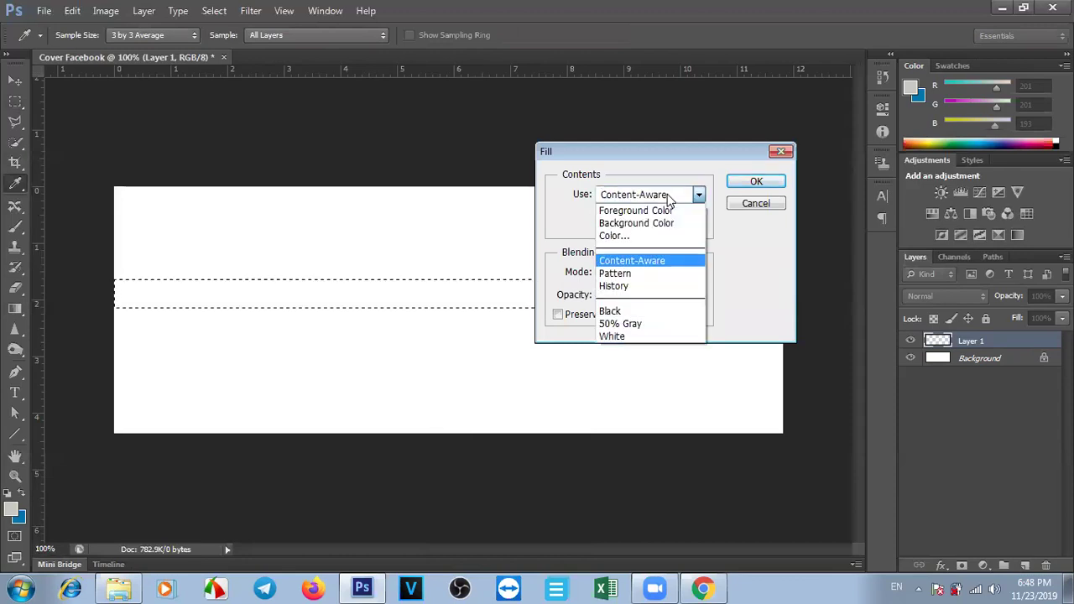
{"action": "left_click", "coordinate": [669, 195]}
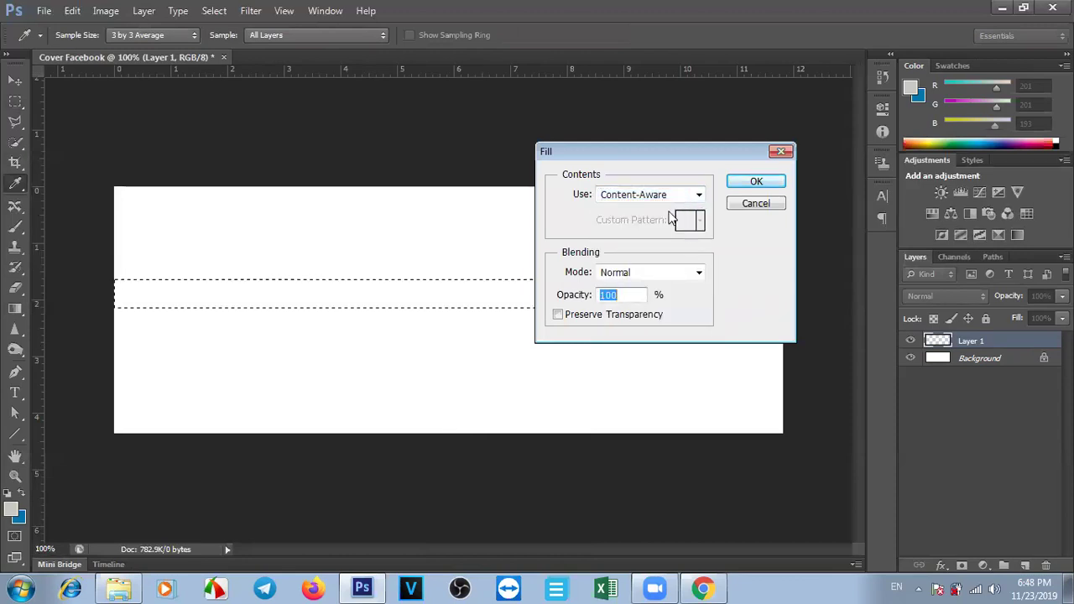
{"action": "left_click", "coordinate": [667, 195]}
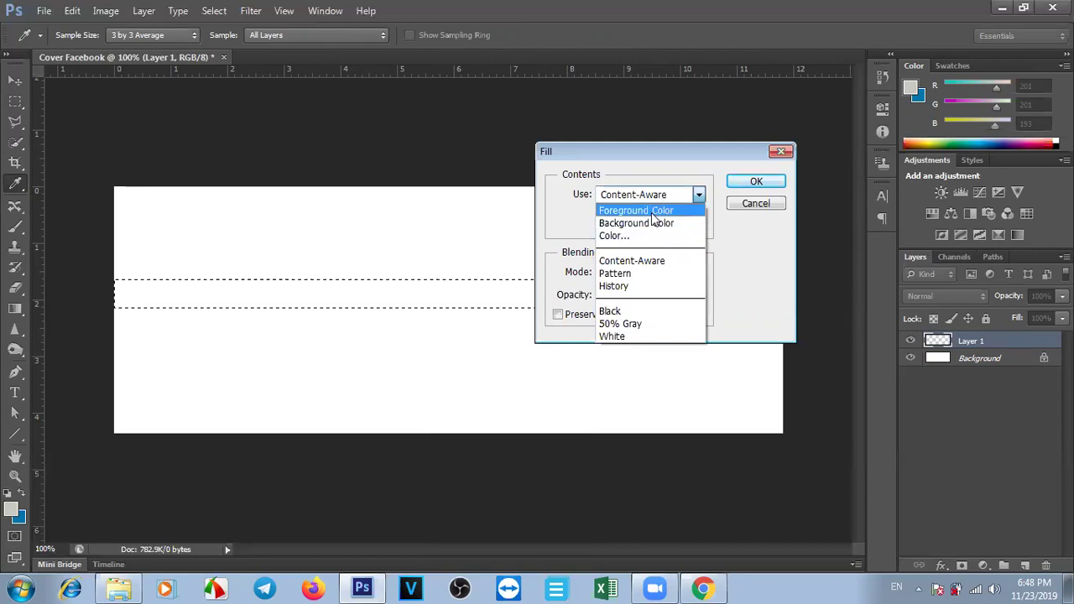
{"action": "left_click", "coordinate": [655, 211]}
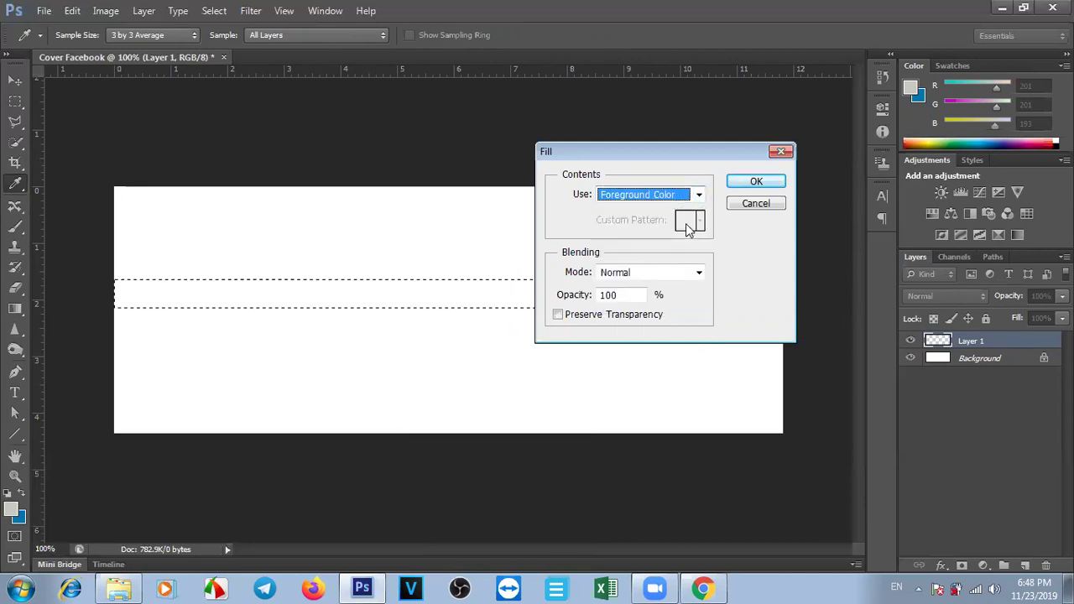
{"action": "key", "text": "alt+Down"}
{"action": "key", "text": "Escape"}
{"action": "key", "text": "Tab"}
{"action": "key", "text": "Tab"}
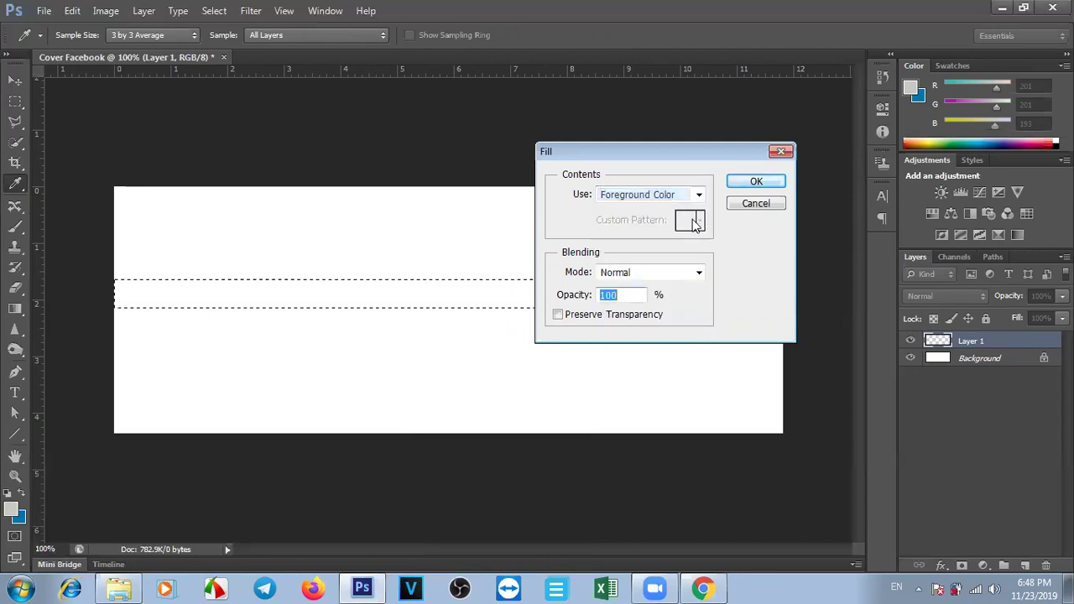
{"action": "left_click", "coordinate": [780, 151]}
{"action": "key", "text": "m"}
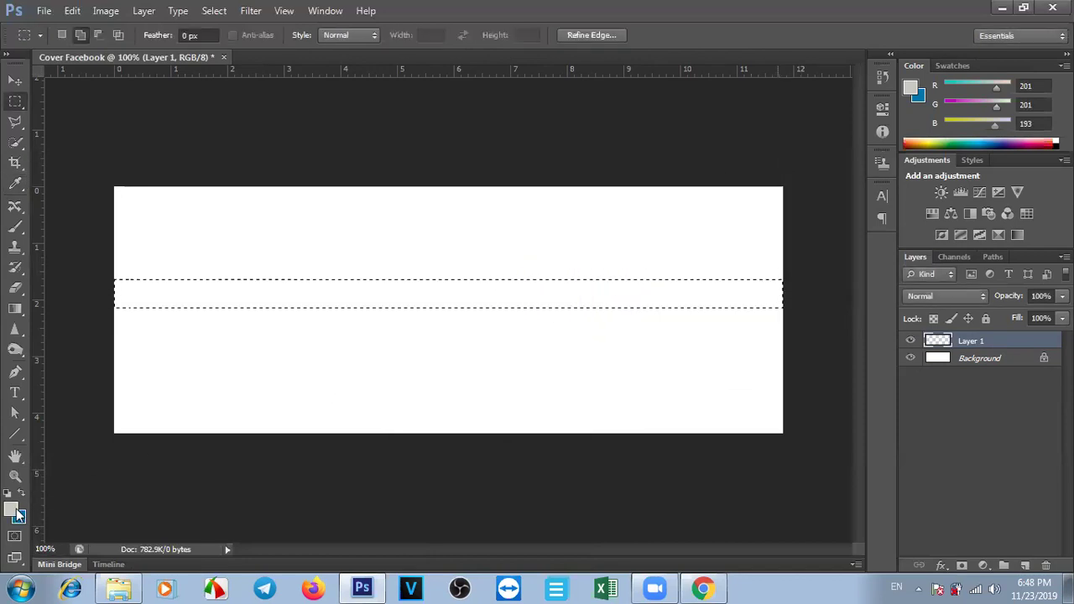
{"action": "right_click", "coordinate": [358, 291]}
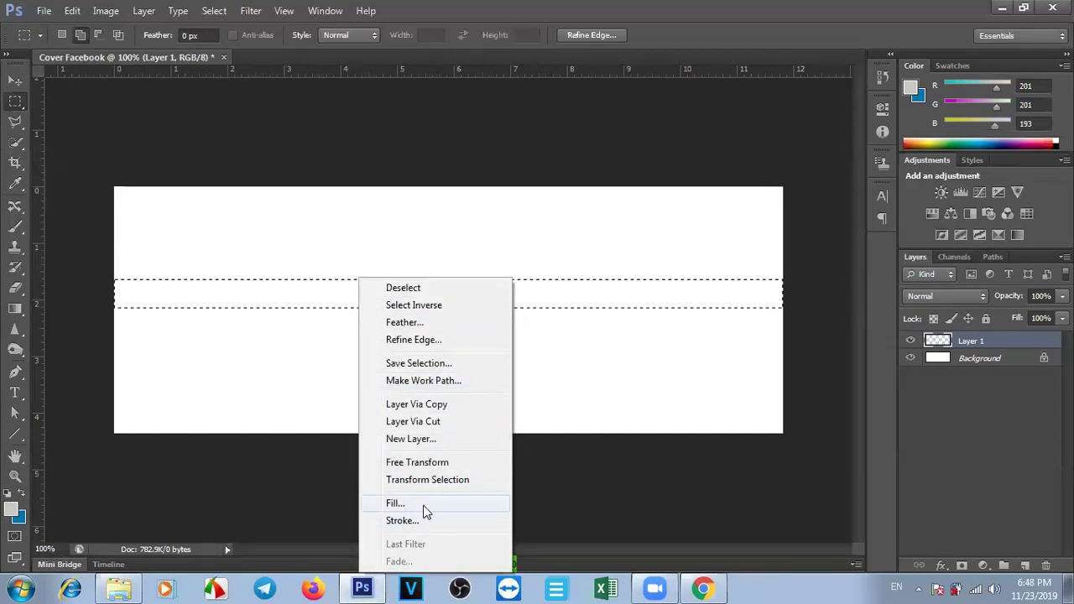
{"action": "left_click", "coordinate": [16, 97]}
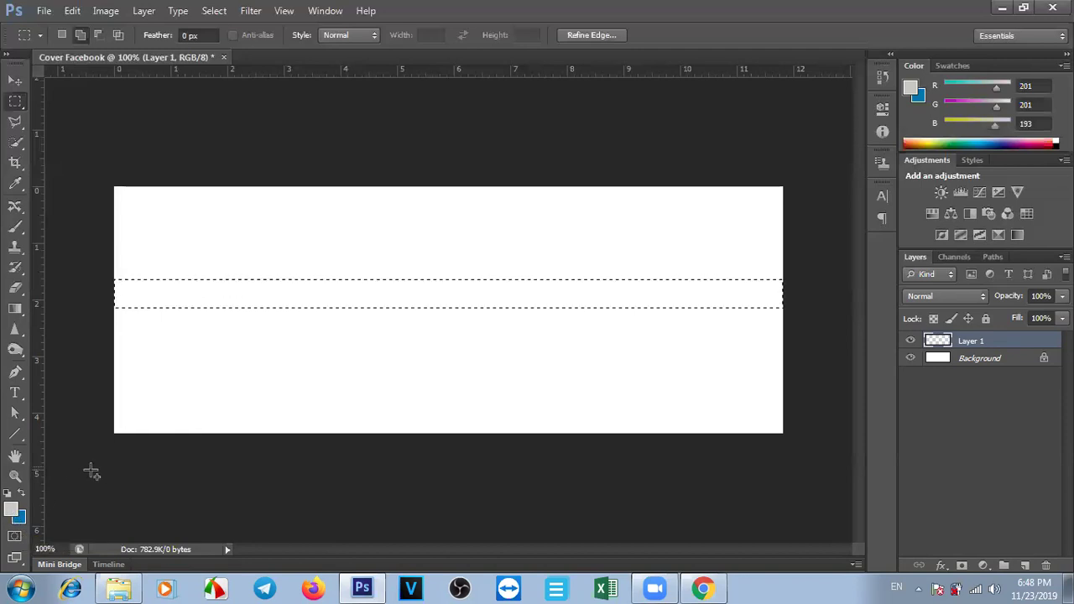
Set the foreground colour to green #8bd615 and deselect the strip.
{"action": "left_click", "coordinate": [11, 510]}
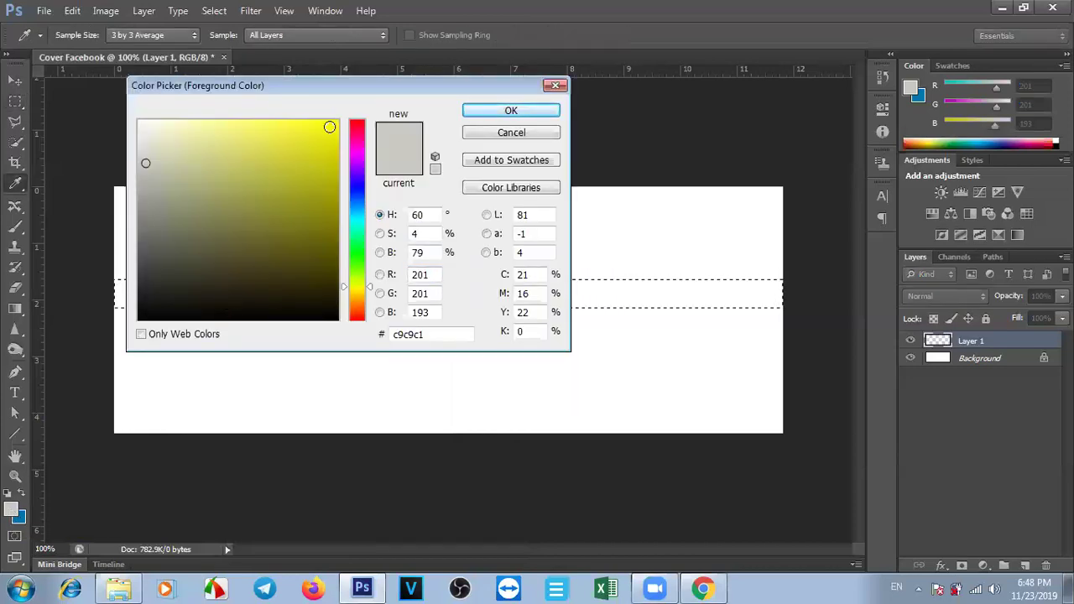
{"action": "left_click", "coordinate": [356, 244]}
{"action": "left_click", "coordinate": [357, 274]}
{"action": "left_click_drag", "start_coordinate": [336, 180], "coordinate": [260, 140]}
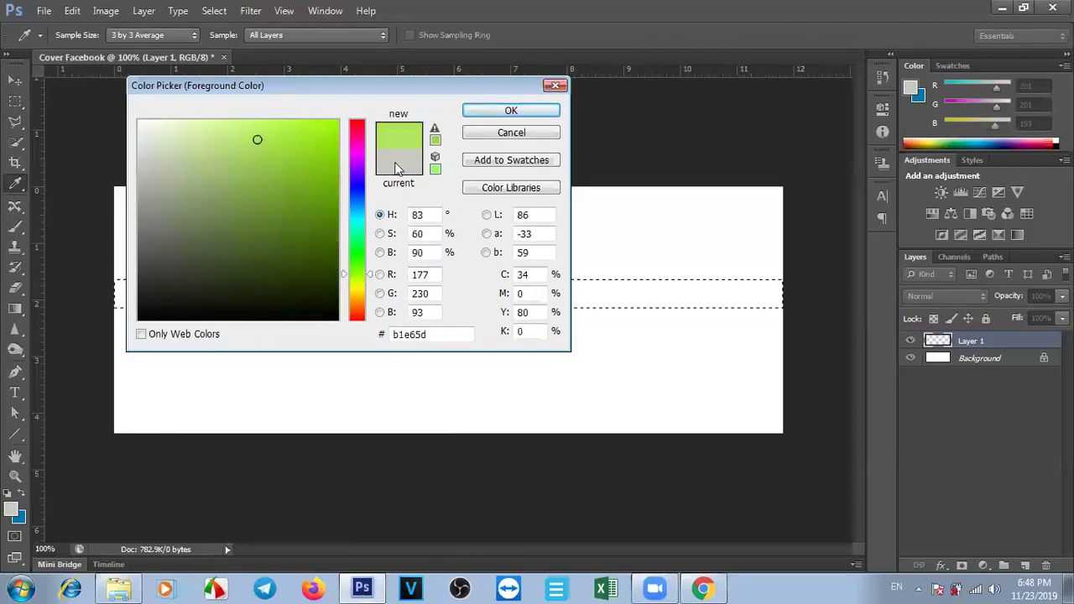
{"action": "left_click", "coordinate": [284, 167]}
{"action": "left_click", "coordinate": [318, 152]}
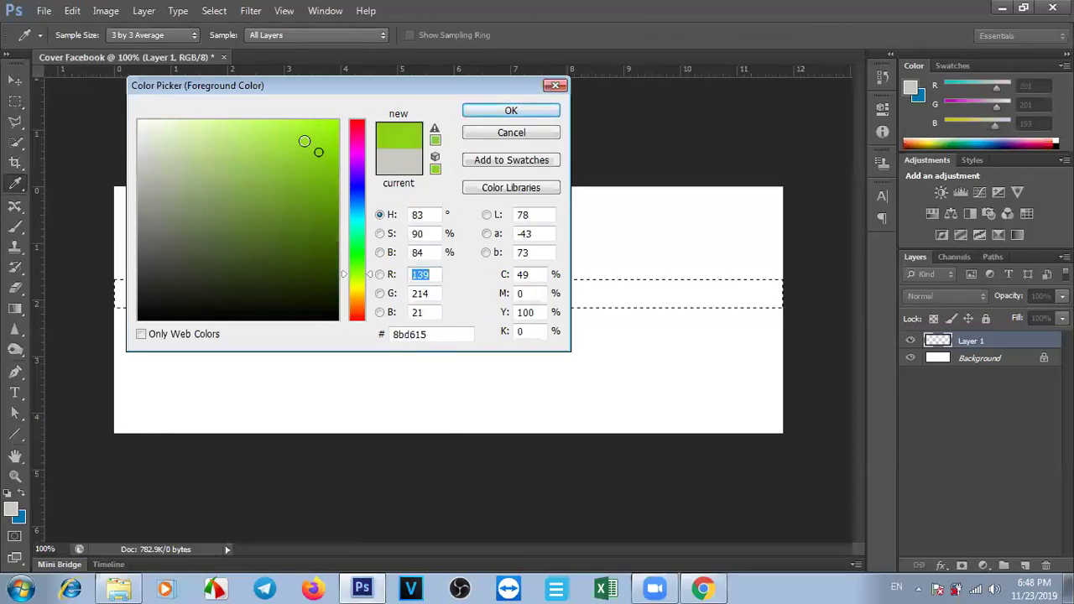
{"action": "left_click", "coordinate": [509, 109]}
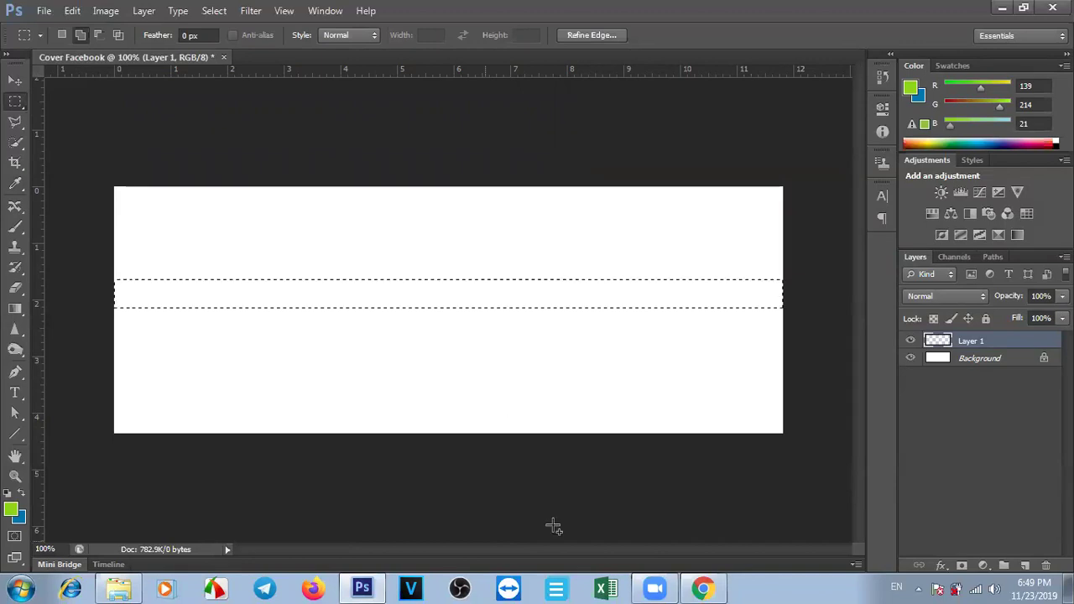
{"action": "key", "text": "ctrl+d"}
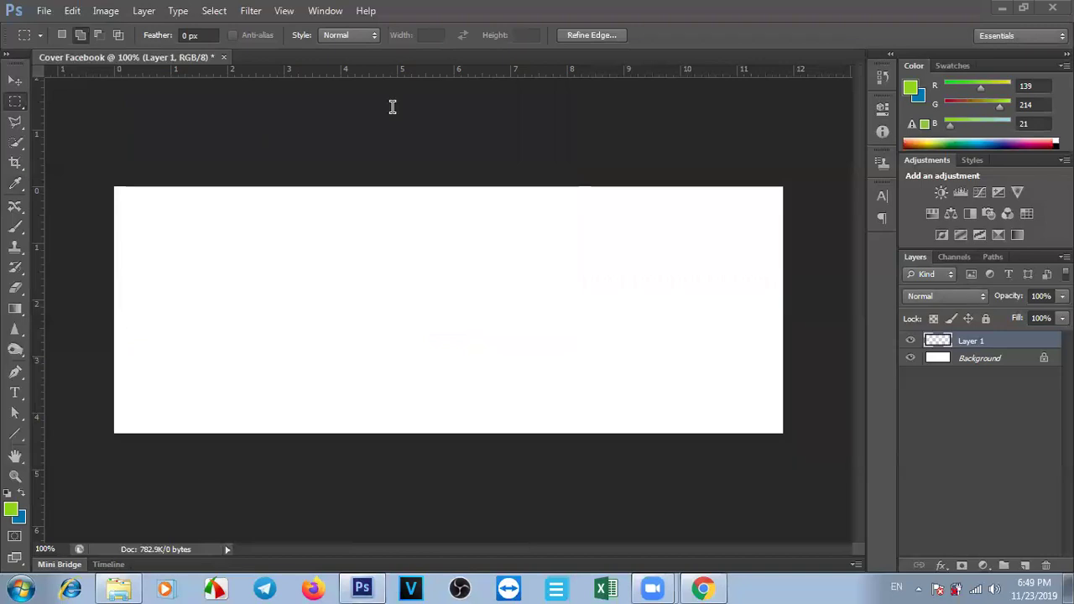
Reselect the horizontal strip, fill it with green, and marquee a second strip along the bottom.
{"action": "left_click", "coordinate": [227, 143]}
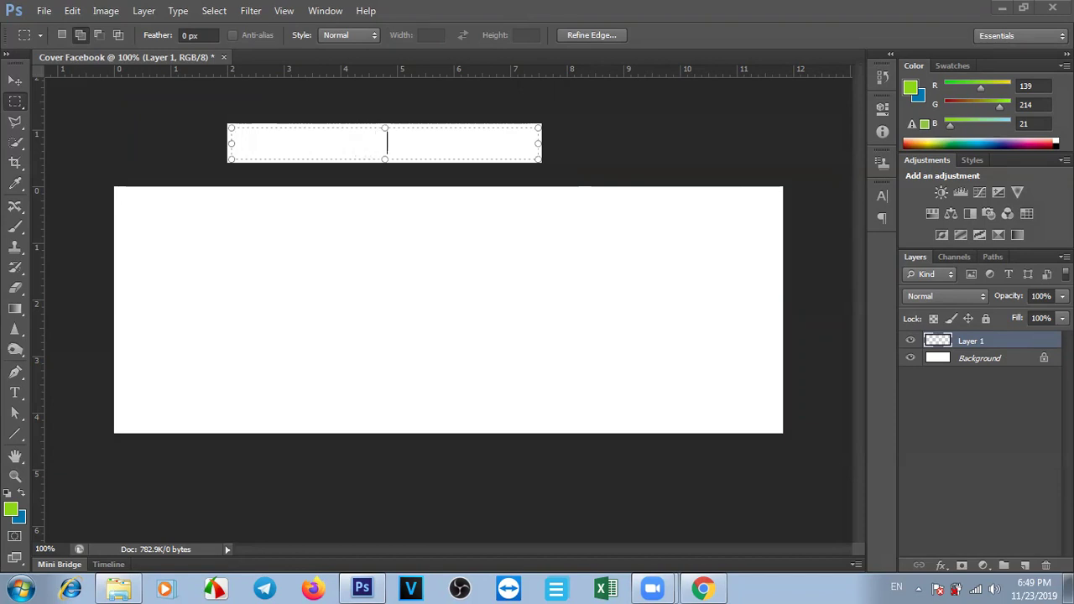
{"action": "key", "text": "Escape"}
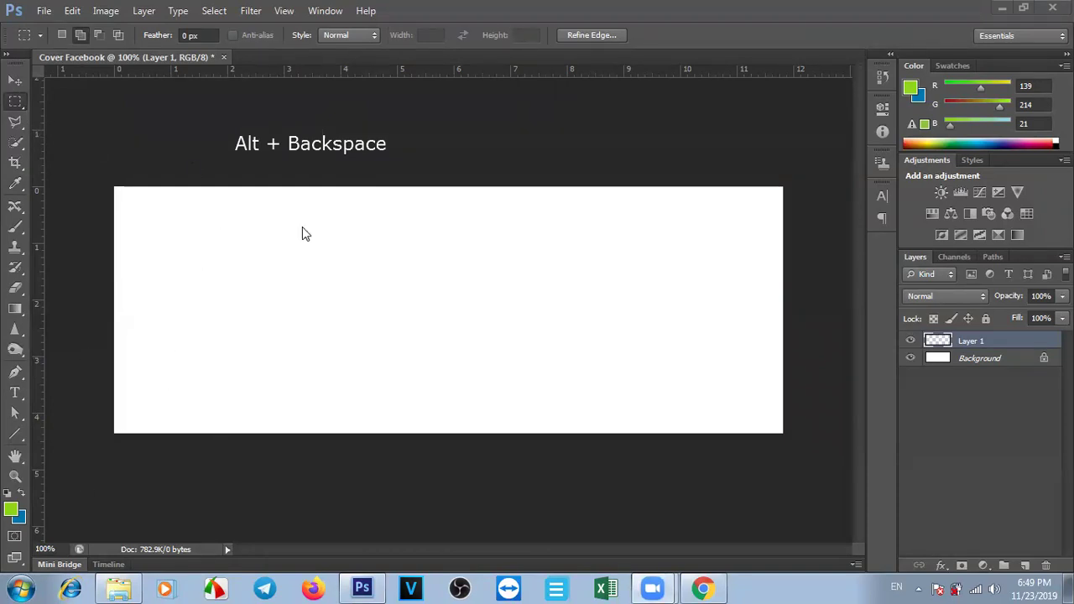
{"action": "left_click", "coordinate": [938, 340], "text": "ctrl"}
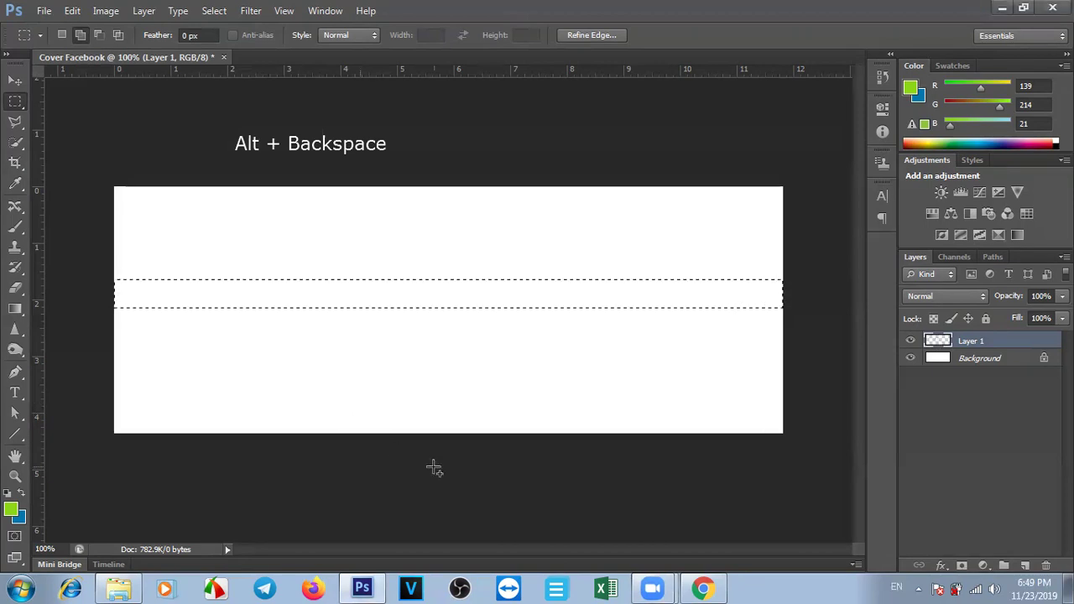
{"action": "key", "text": "alt+BackSpace"}
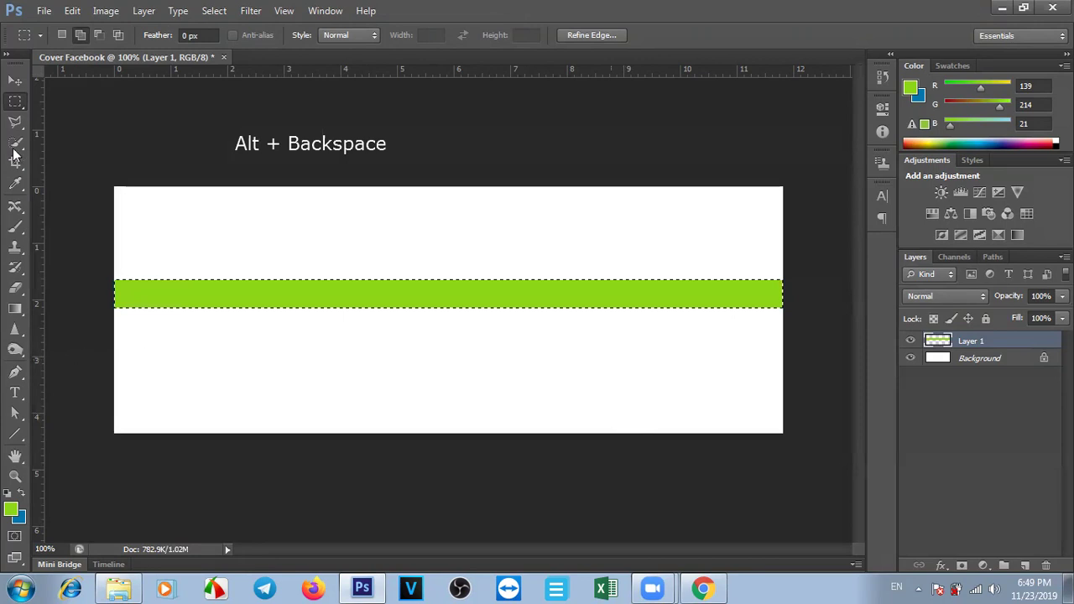
{"action": "left_click_drag", "start_coordinate": [112, 398], "coordinate": [807, 460]}
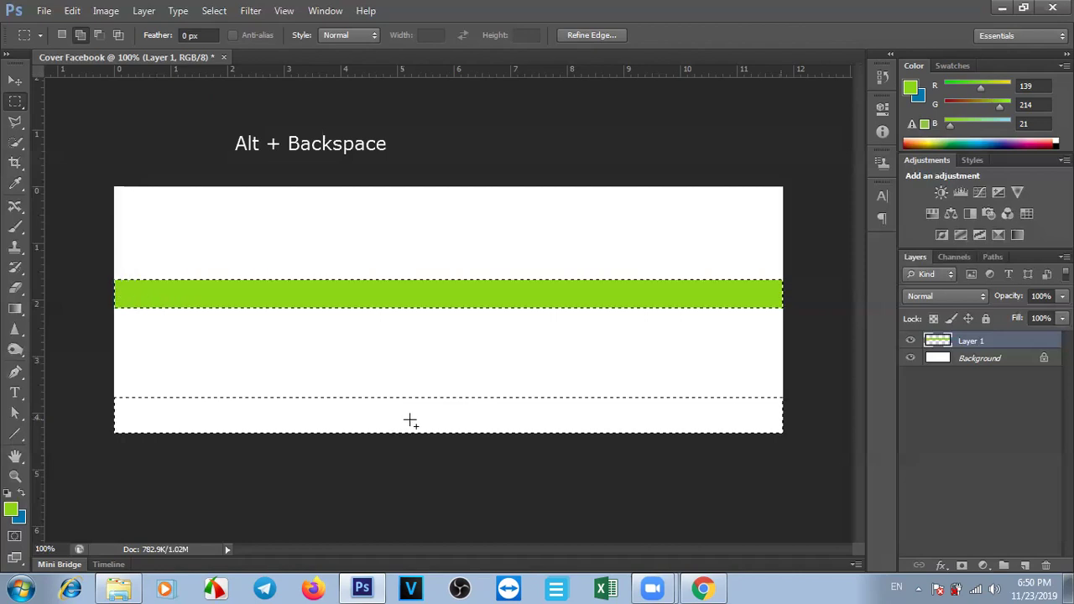
Add a new Layer 2 and select a full-width strip along the bottom.
{"action": "left_click", "coordinate": [1027, 569]}
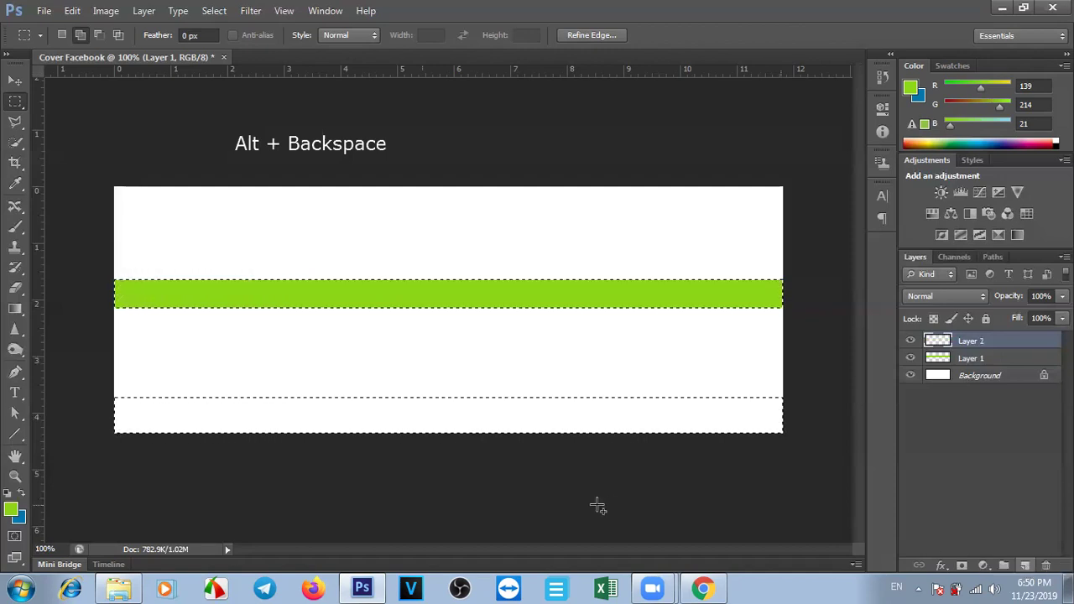
{"action": "key", "text": "ctrl+d"}
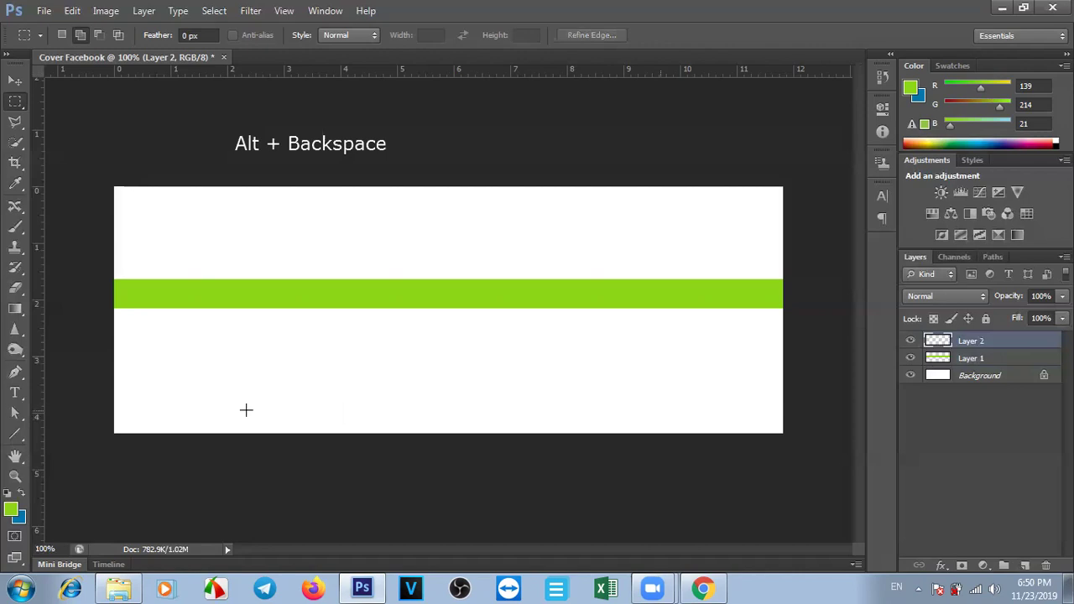
{"action": "left_click_drag", "start_coordinate": [752, 443], "coordinate": [832, 470]}
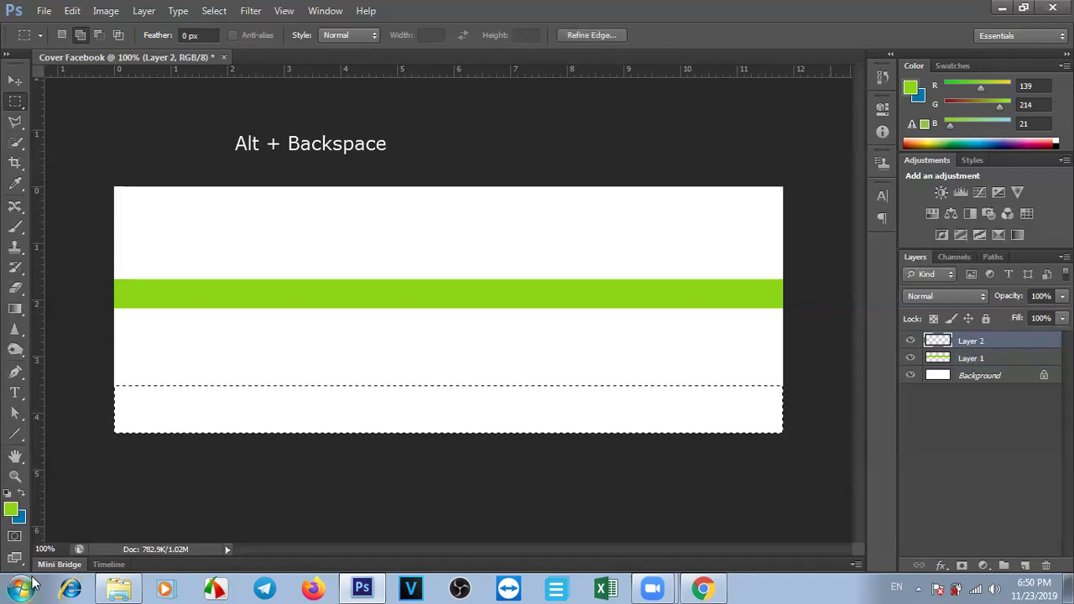
Fill the bottom strip with yellow #ede631 and deselect it.
{"action": "left_click", "coordinate": [11, 508]}
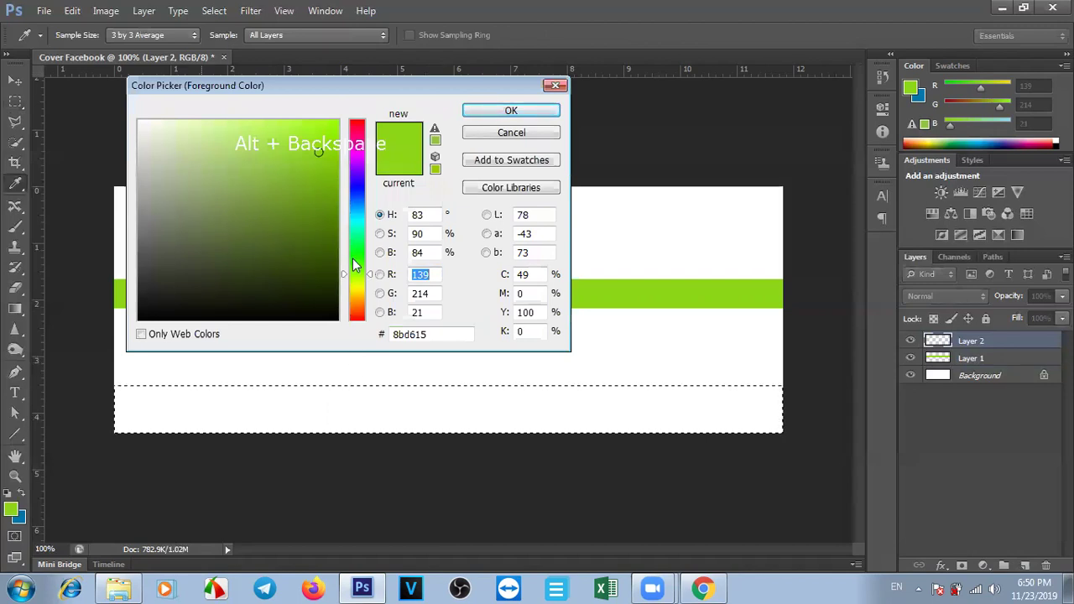
{"action": "left_click", "coordinate": [359, 299]}
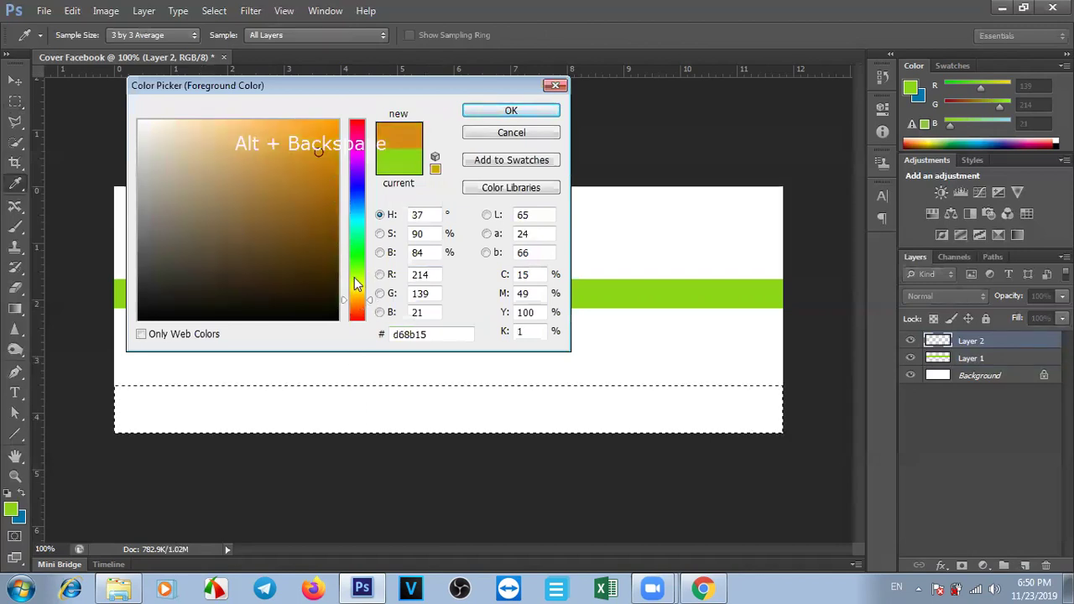
{"action": "left_click", "coordinate": [358, 287]}
{"action": "left_click", "coordinate": [323, 134]}
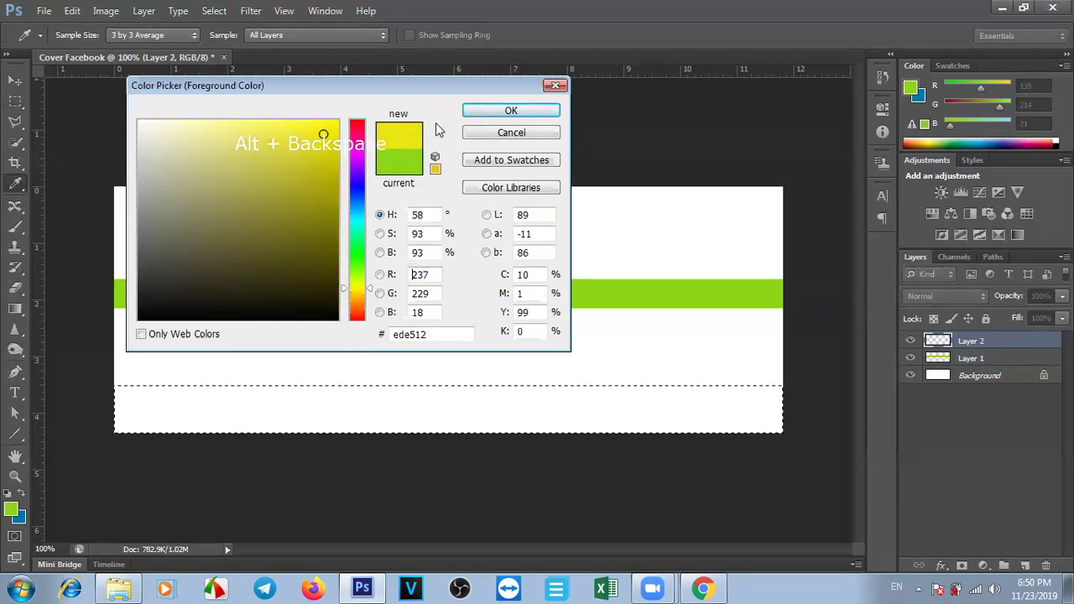
{"action": "left_click", "coordinate": [306, 164]}
{"action": "left_click", "coordinate": [297, 136]}
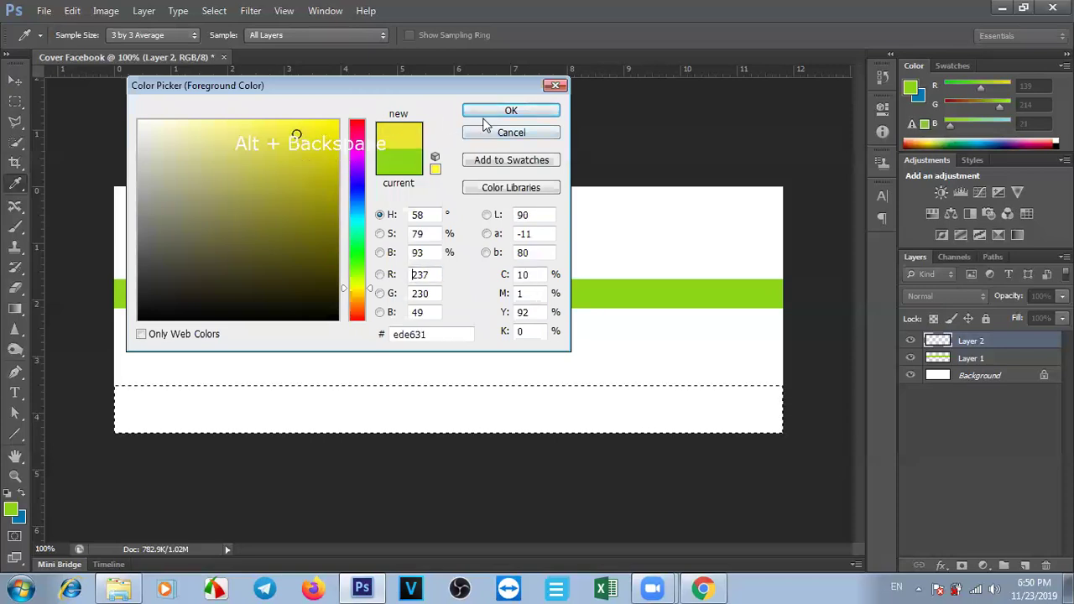
{"action": "left_click", "coordinate": [492, 113]}
{"action": "key", "text": "m"}
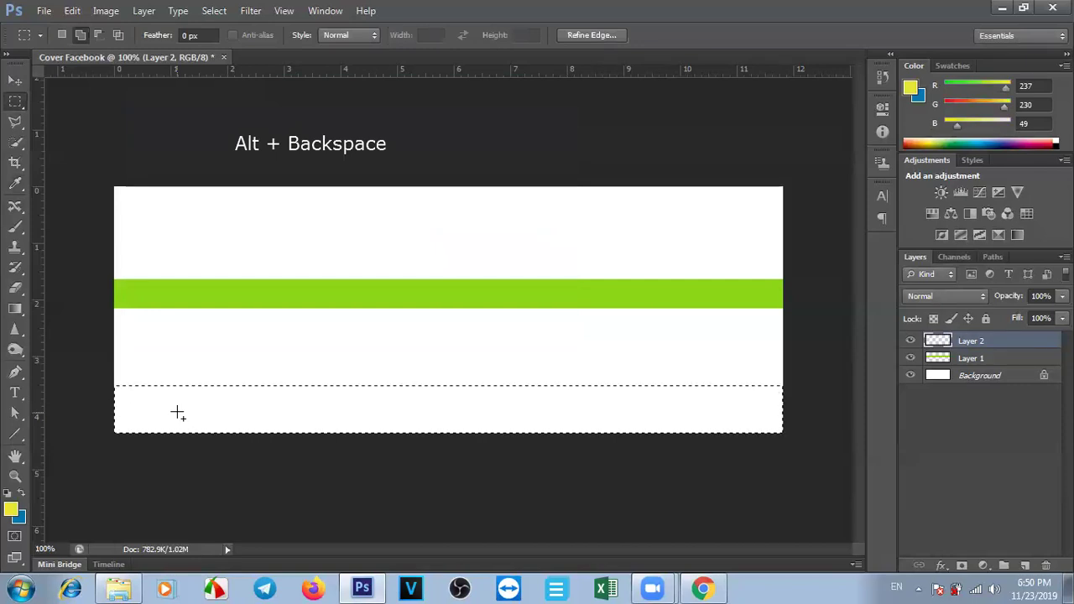
{"action": "key", "text": "alt+BackSpace"}
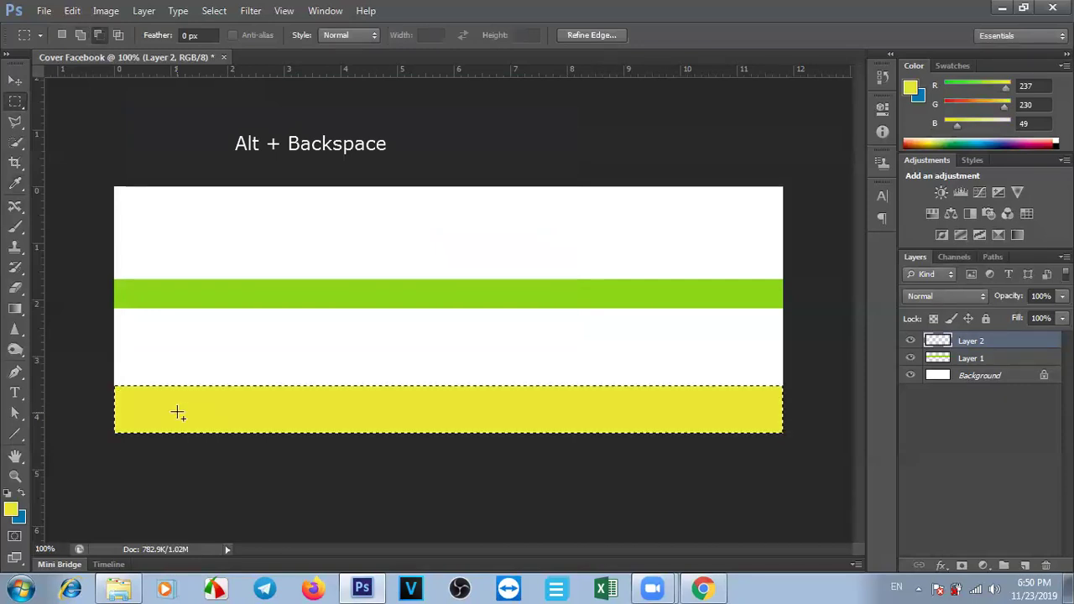
{"action": "key", "text": "ctrl+d"}
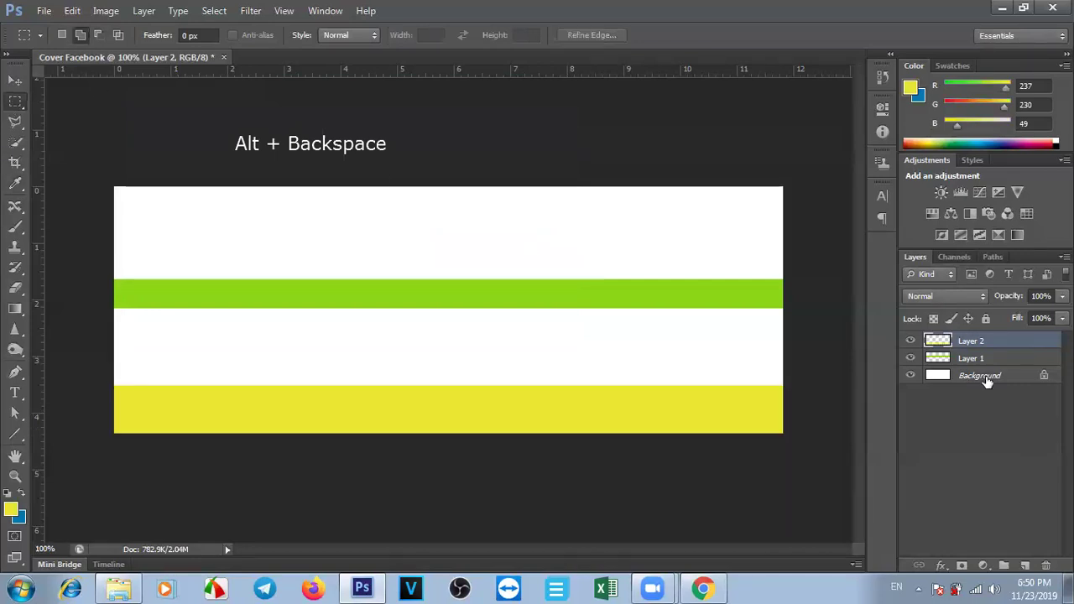
Move the green stripe toward the cover's middle and the yellow band down to the bottom edge.
{"action": "left_click", "coordinate": [15, 81]}
{"action": "left_click_drag", "start_coordinate": [390, 422], "coordinate": [389, 392]}
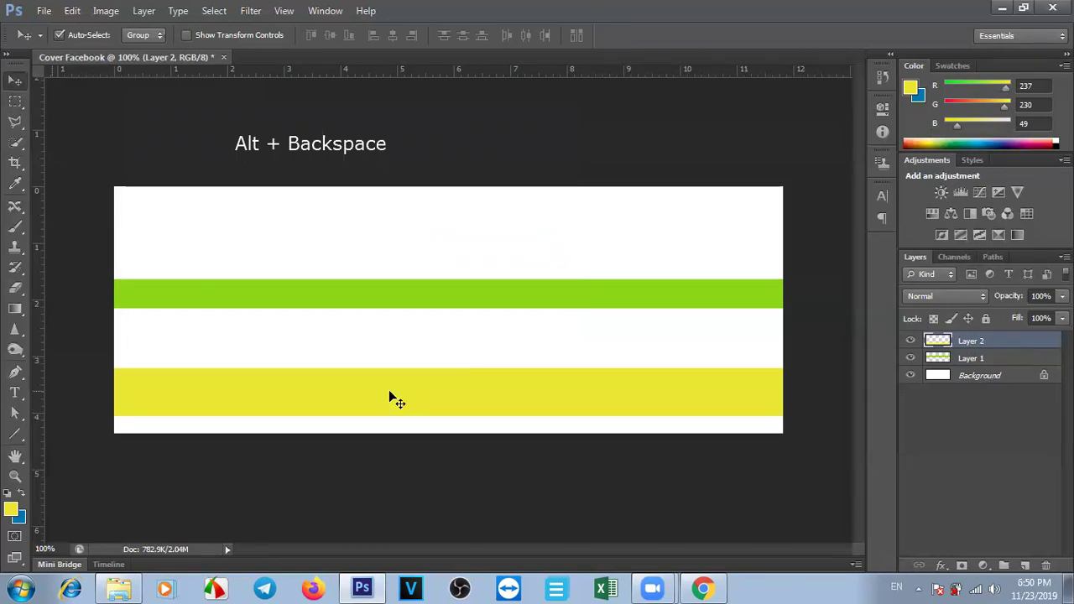
{"action": "left_click_drag", "start_coordinate": [489, 288], "coordinate": [489, 277]}
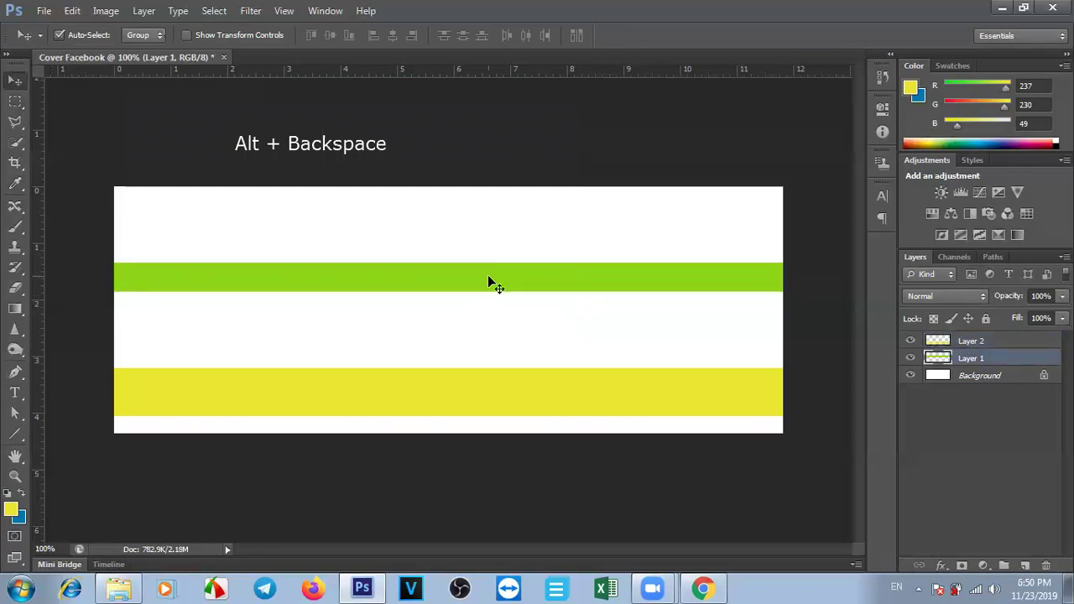
{"action": "left_click", "coordinate": [59, 36]}
{"action": "left_click", "coordinate": [59, 37]}
{"action": "left_click_drag", "start_coordinate": [484, 267], "coordinate": [485, 269]}
{"action": "left_click_drag", "start_coordinate": [470, 400], "coordinate": [484, 391]}
{"action": "left_click", "coordinate": [58, 34]}
{"action": "left_click_drag", "start_coordinate": [451, 253], "coordinate": [449, 250]}
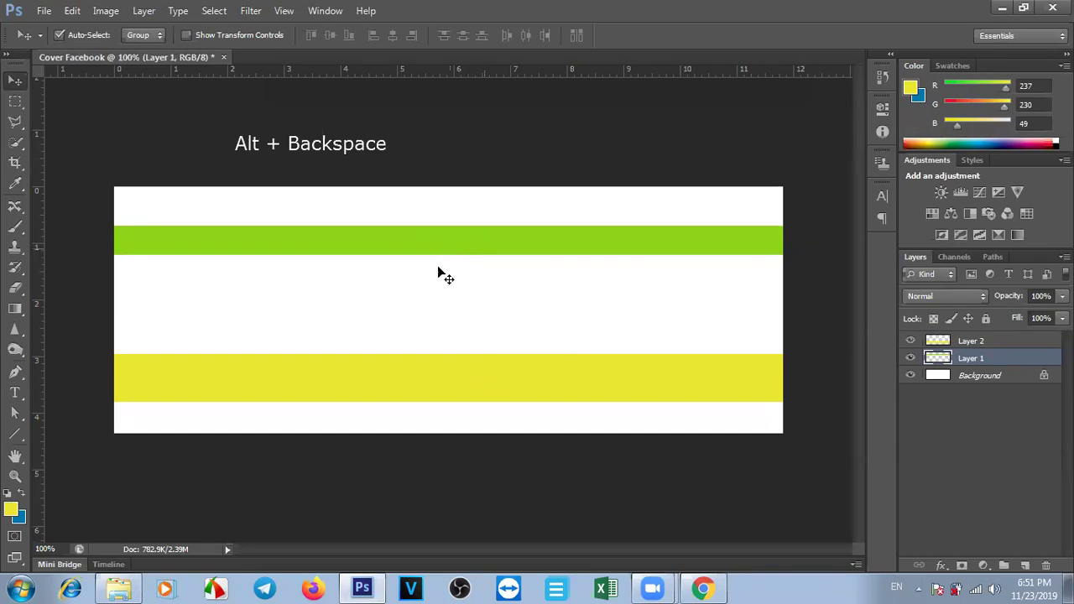
{"action": "left_click_drag", "start_coordinate": [483, 400], "coordinate": [482, 433]}
{"action": "left_click_drag", "start_coordinate": [472, 240], "coordinate": [464, 283]}
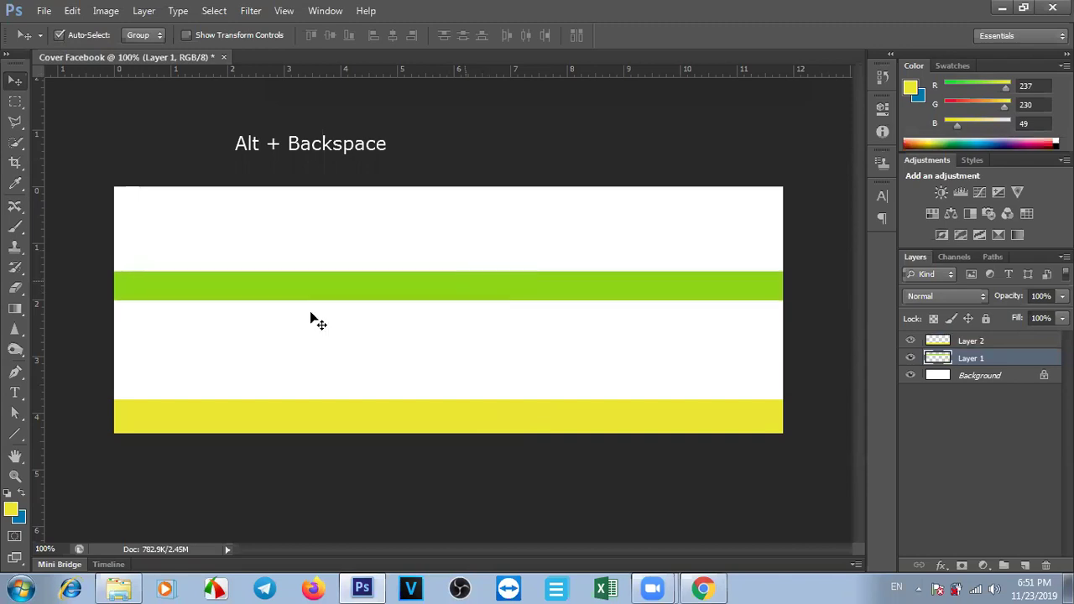
Start an empty type layer near the cover's top-left and commit it by switching to Move.
{"action": "left_click", "coordinate": [15, 394]}
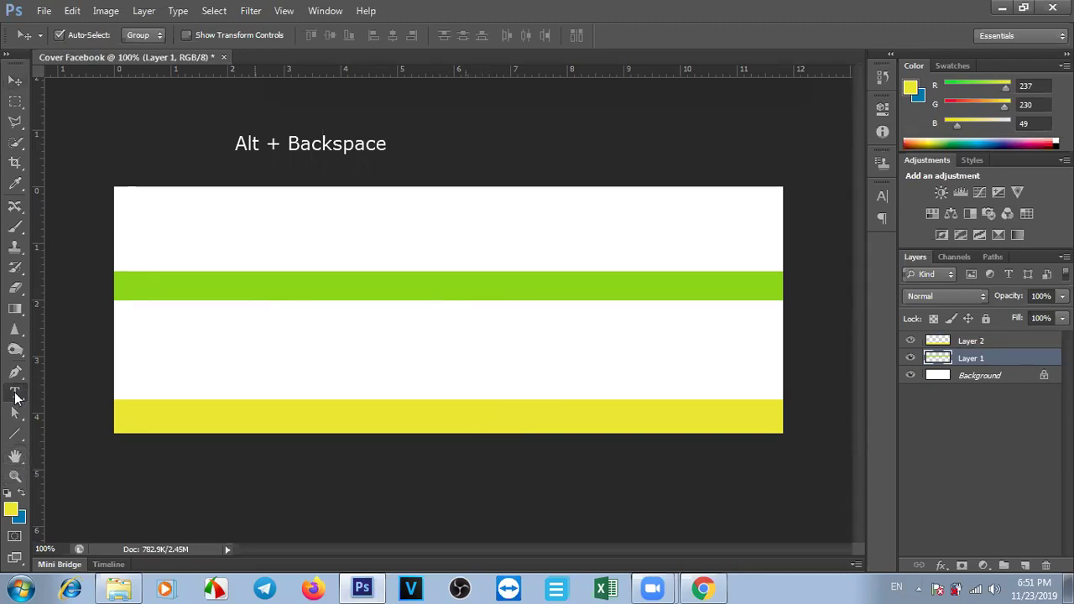
{"action": "left_click", "coordinate": [211, 242]}
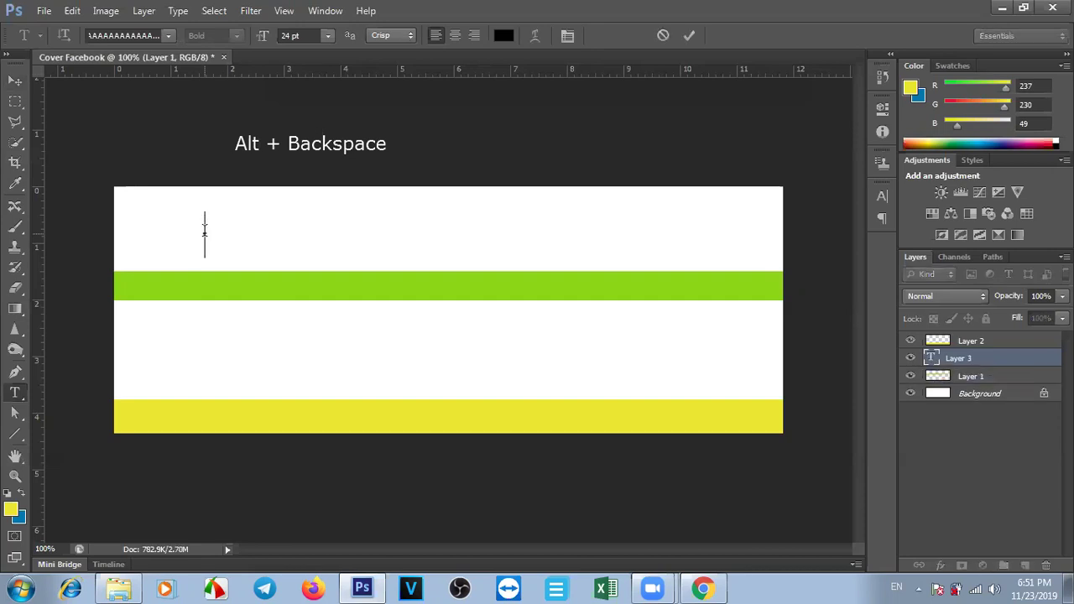
{"action": "left_click", "coordinate": [168, 35]}
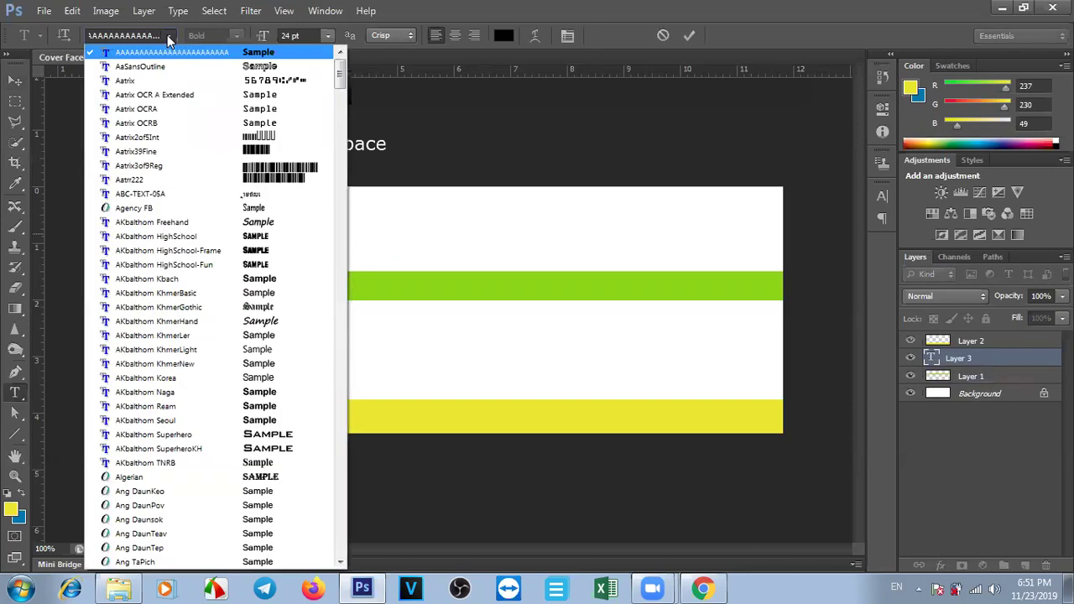
{"action": "left_click", "coordinate": [167, 34]}
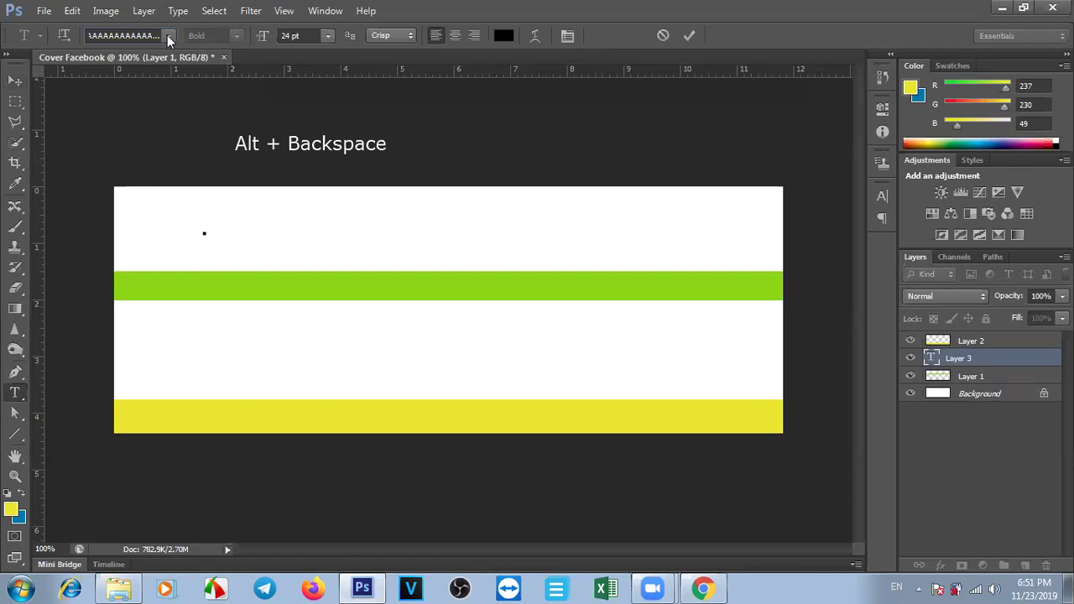
{"action": "left_click", "coordinate": [72, 11]}
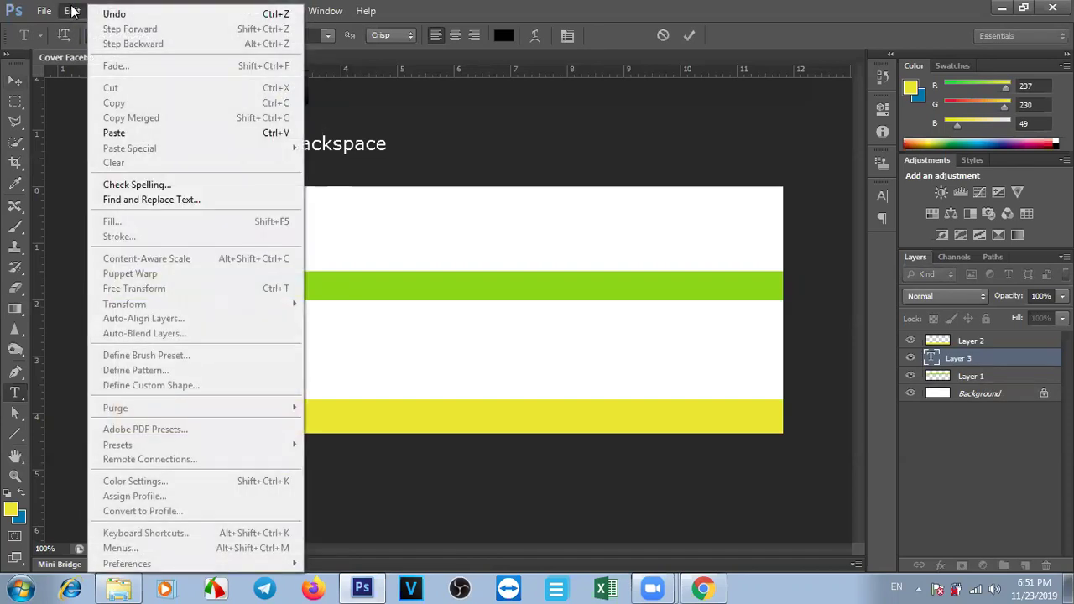
{"action": "left_click", "coordinate": [71, 11]}
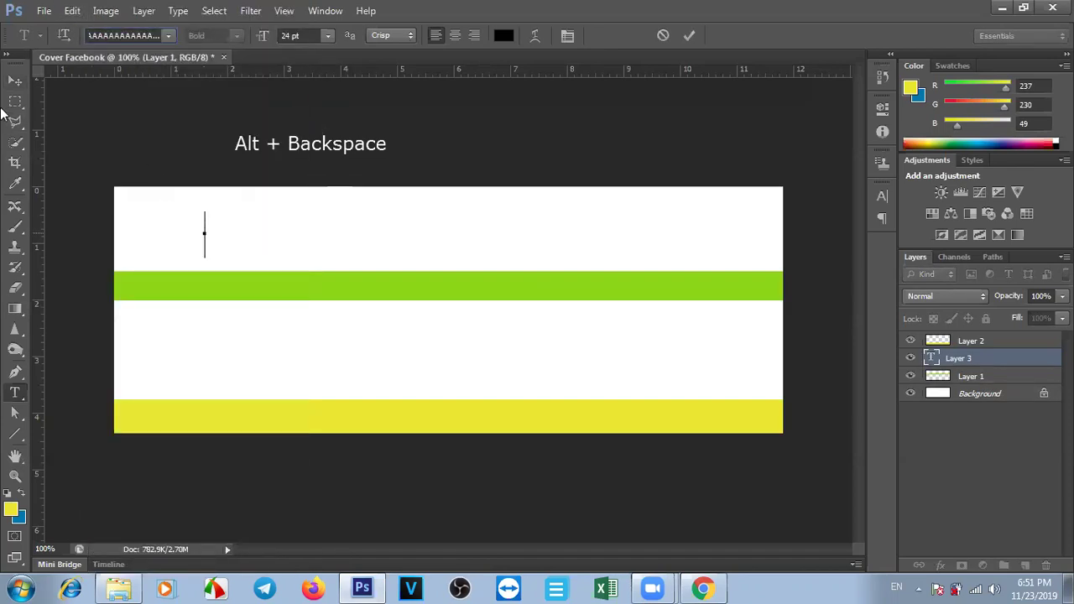
{"action": "left_click", "coordinate": [12, 84]}
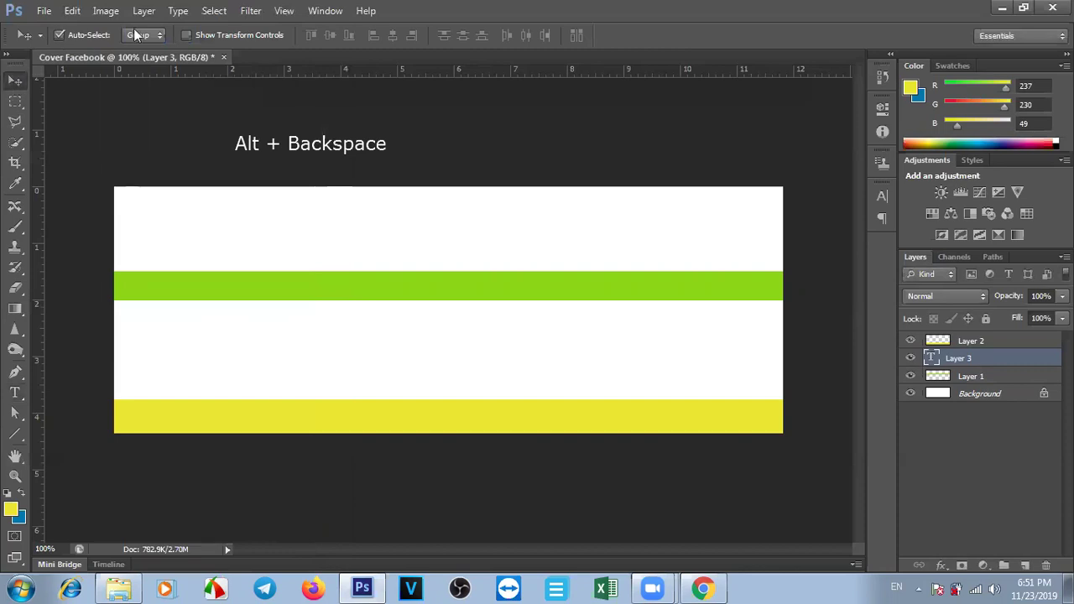
{"action": "left_click", "coordinate": [72, 11]}
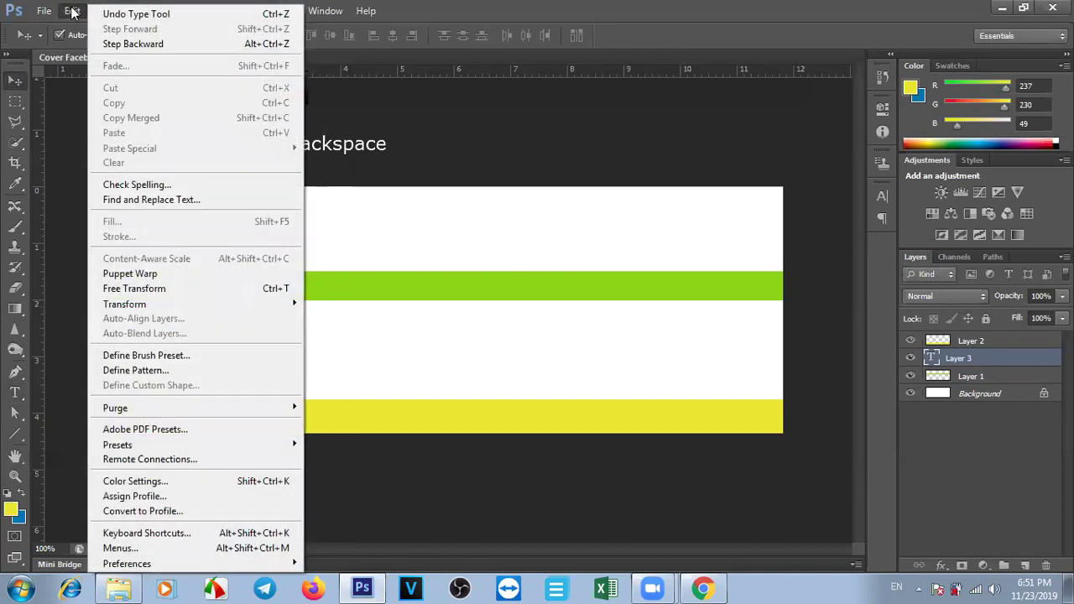
Check that Type preferences use the Middle Eastern text engine, then close them.
{"action": "mouse_move", "coordinate": [158, 569]}
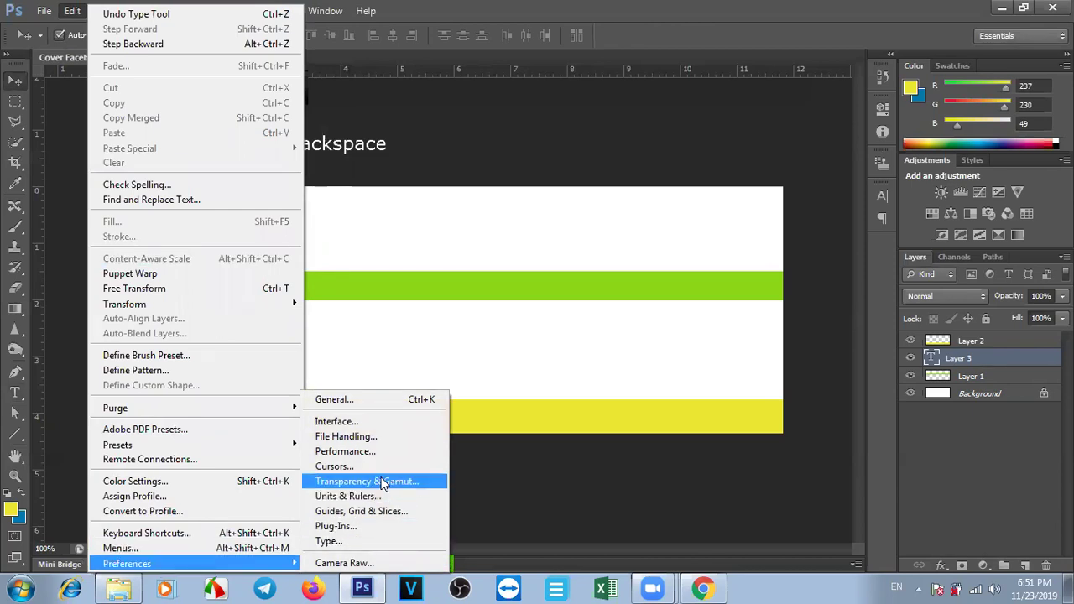
{"action": "left_click", "coordinate": [364, 537]}
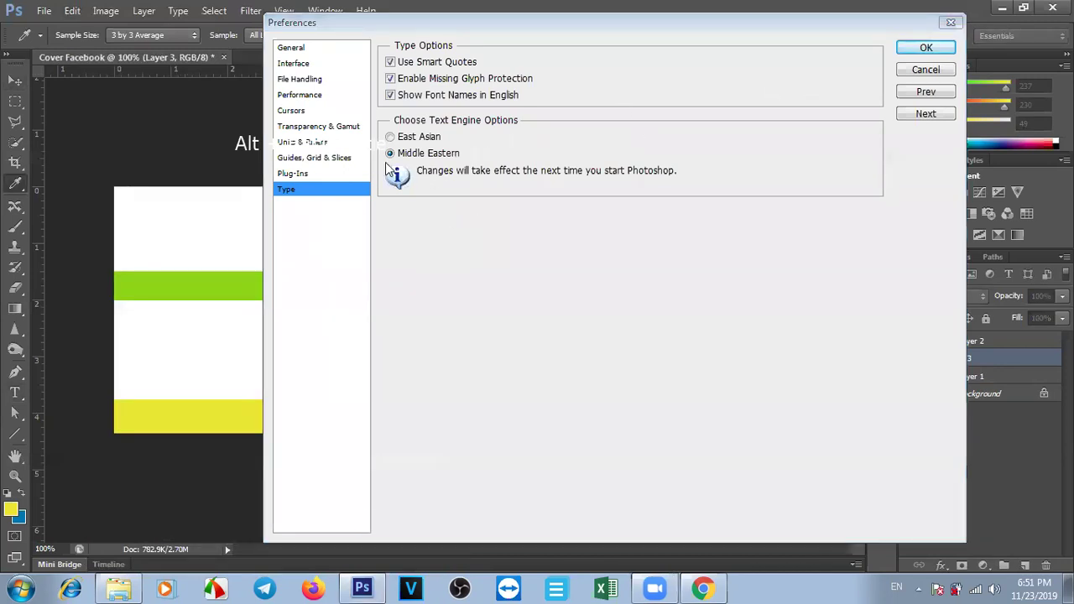
{"action": "left_click", "coordinate": [951, 23]}
{"action": "left_click", "coordinate": [69, 14]}
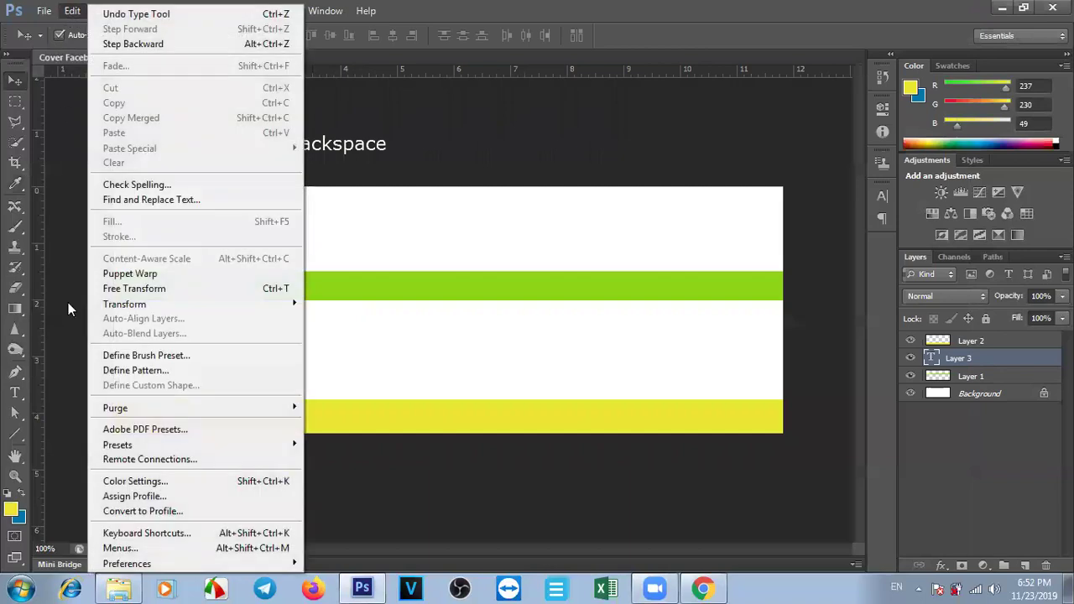
{"action": "mouse_move", "coordinate": [178, 562]}
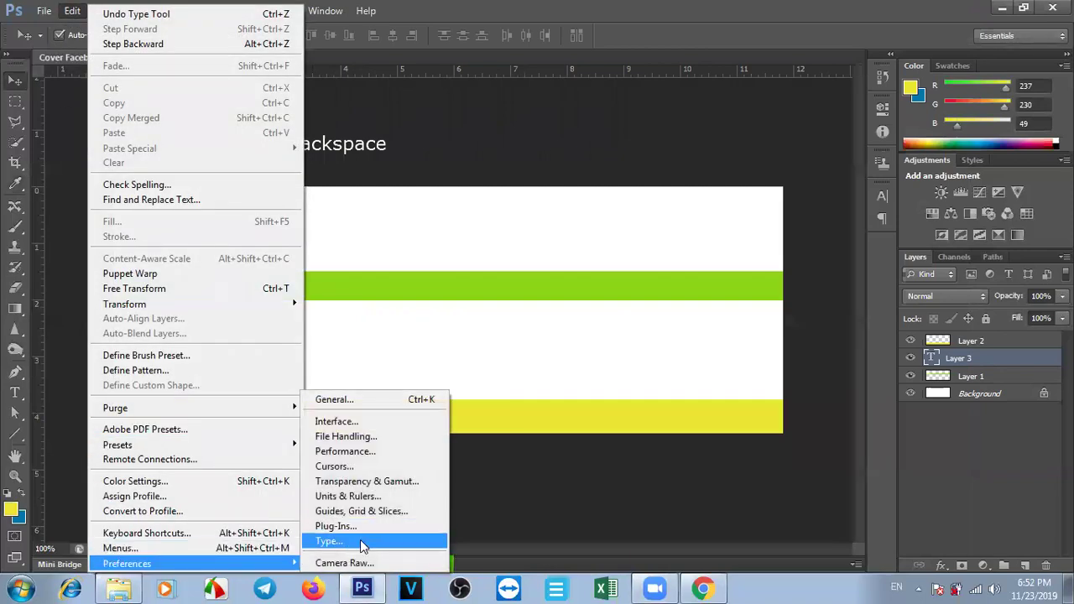
{"action": "left_click", "coordinate": [357, 542]}
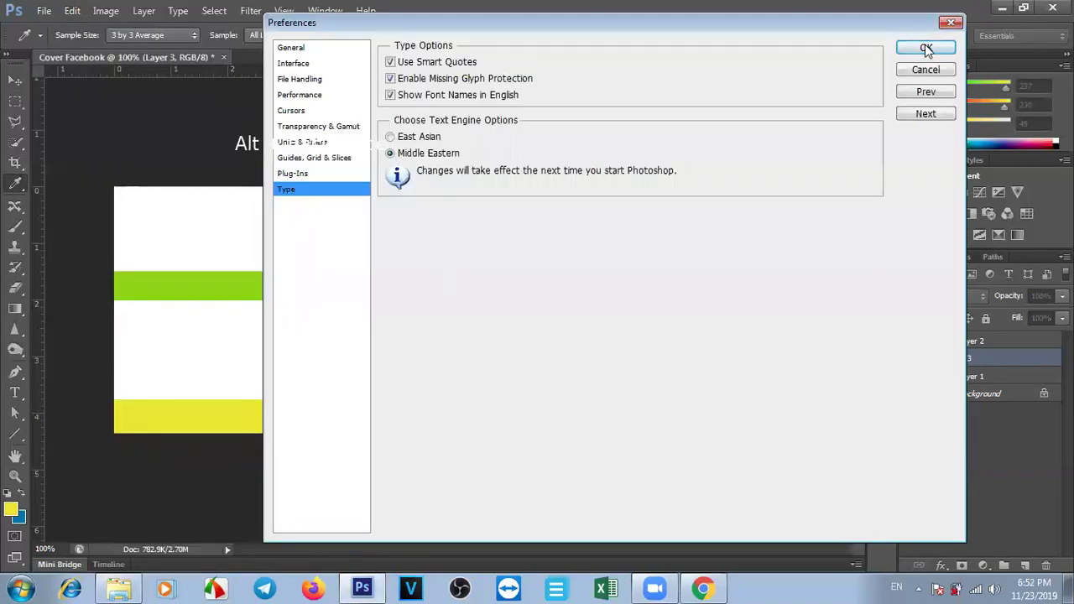
{"action": "left_click", "coordinate": [950, 27]}
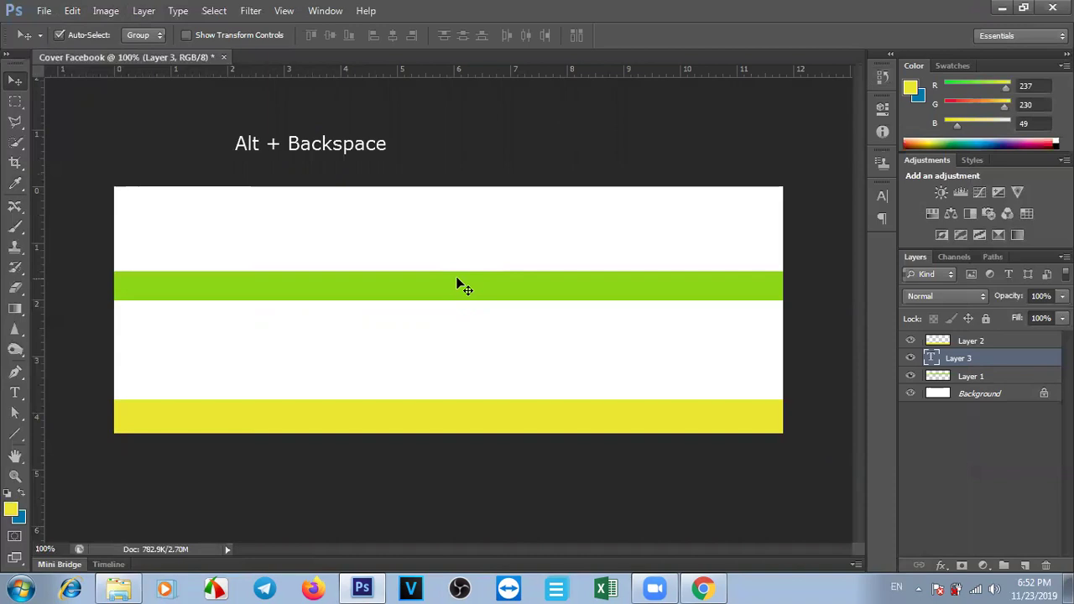
Dismiss the Edit menu and load Layer 3's contents as a selection.
{"action": "left_click", "coordinate": [74, 11]}
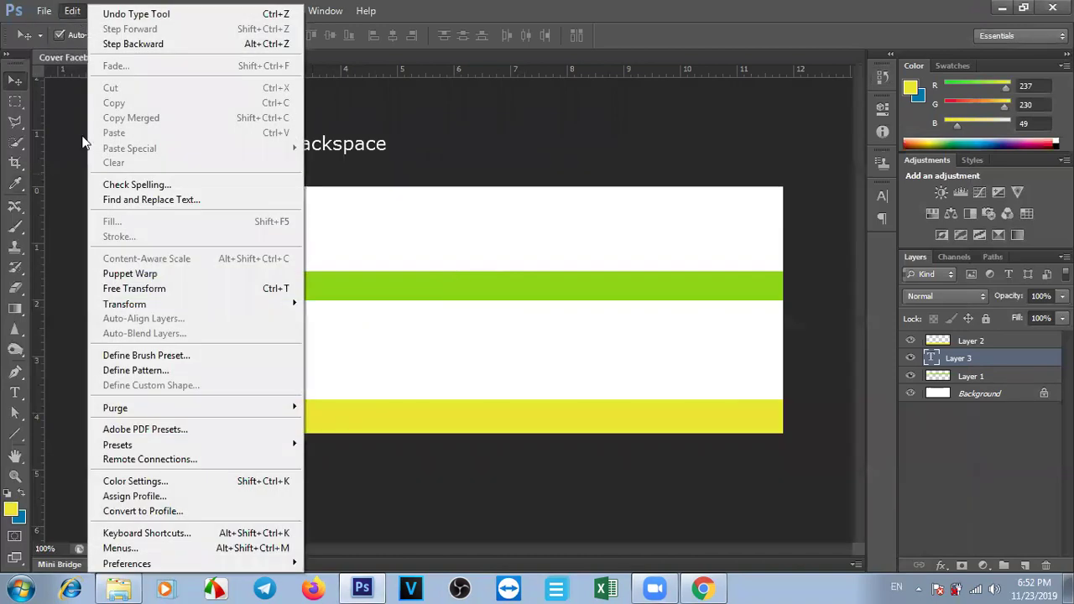
{"action": "left_click", "coordinate": [500, 337]}
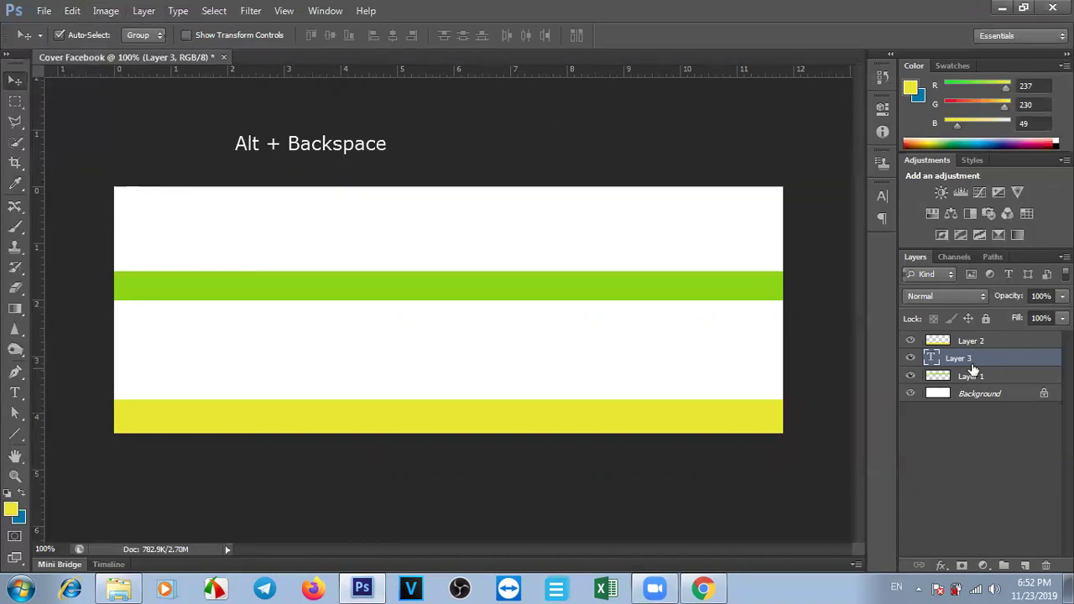
{"action": "left_click", "coordinate": [931, 358], "text": "ctrl"}
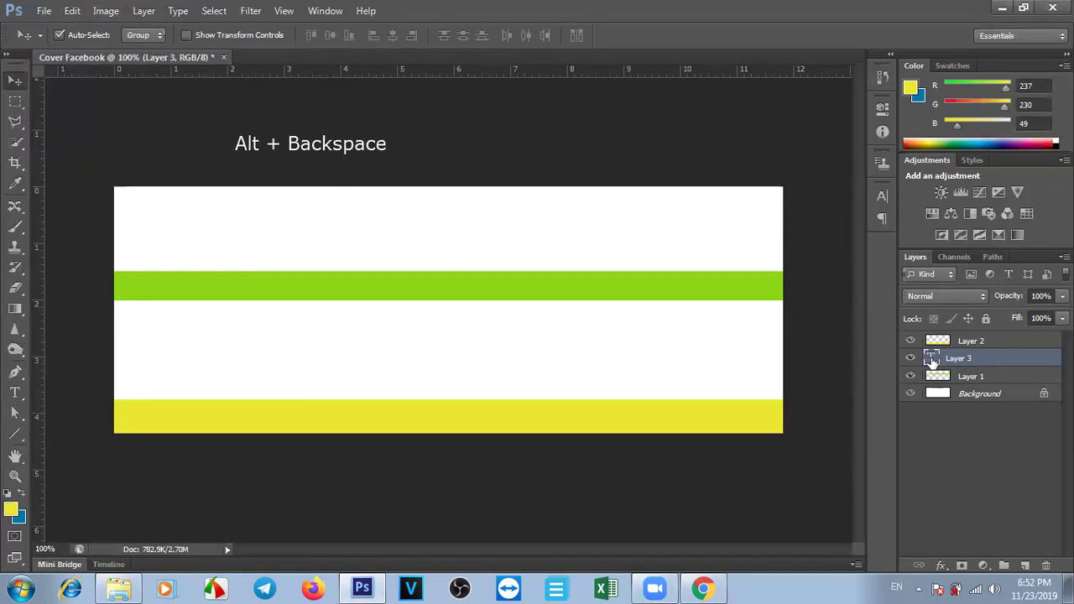
Start a text layer near the top of the cover using the Khmer OS Muol Light font.
{"action": "key", "text": "t"}
{"action": "left_click", "coordinate": [210, 230]}
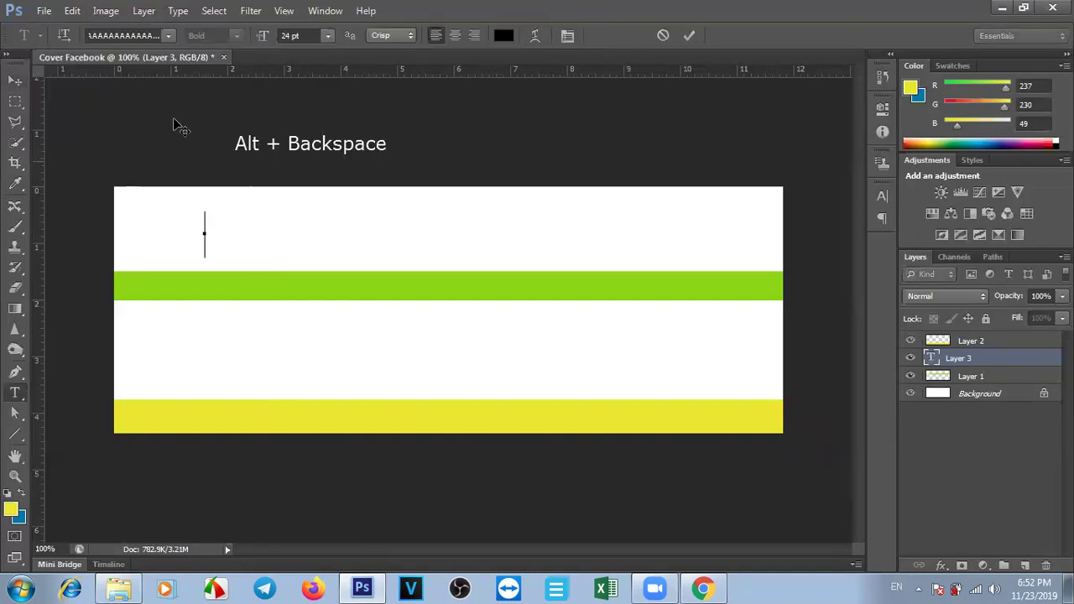
{"action": "left_click", "coordinate": [169, 36]}
{"action": "left_click_drag", "start_coordinate": [356, 86], "coordinate": [354, 301]}
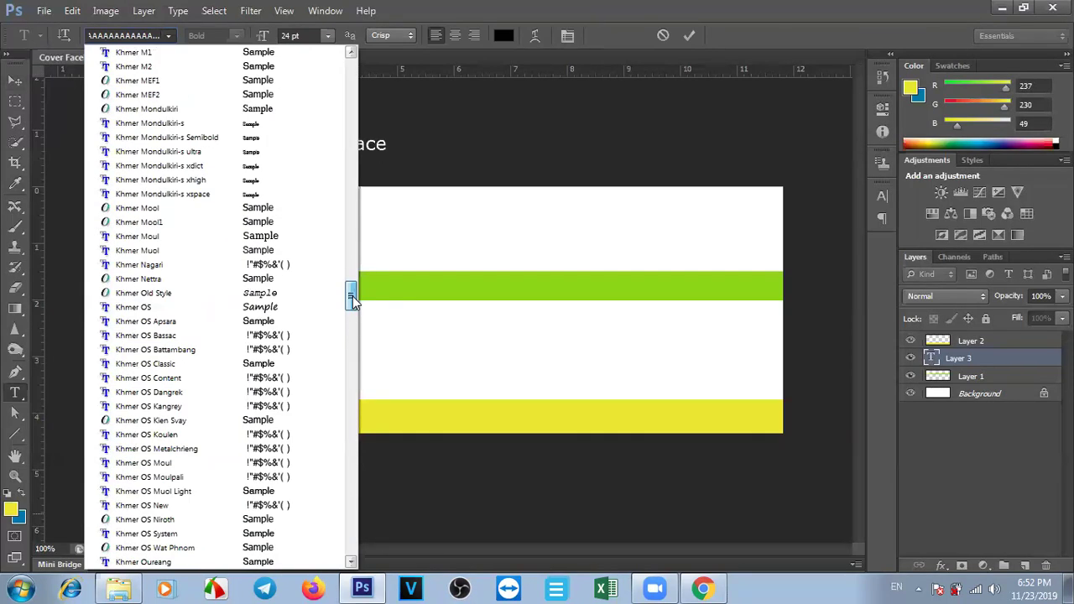
{"action": "left_click", "coordinate": [185, 495]}
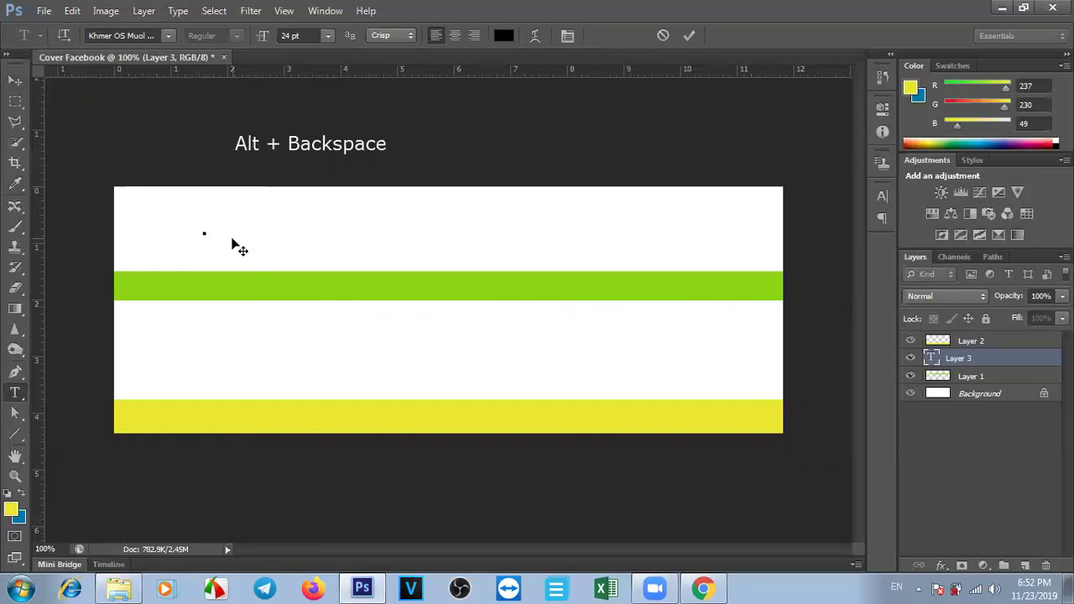
Type the Khmer title, fixing mistyped letters, and move it to the top centre.
{"action": "type", "text": "ក្មេង"}
{"action": "key", "text": "BackSpace"}
{"action": "key", "text": "BackSpace"}
{"action": "key", "text": "BackSpace"}
{"action": "key", "text": "BackSpace"}
{"action": "key", "text": "BackSpace"}
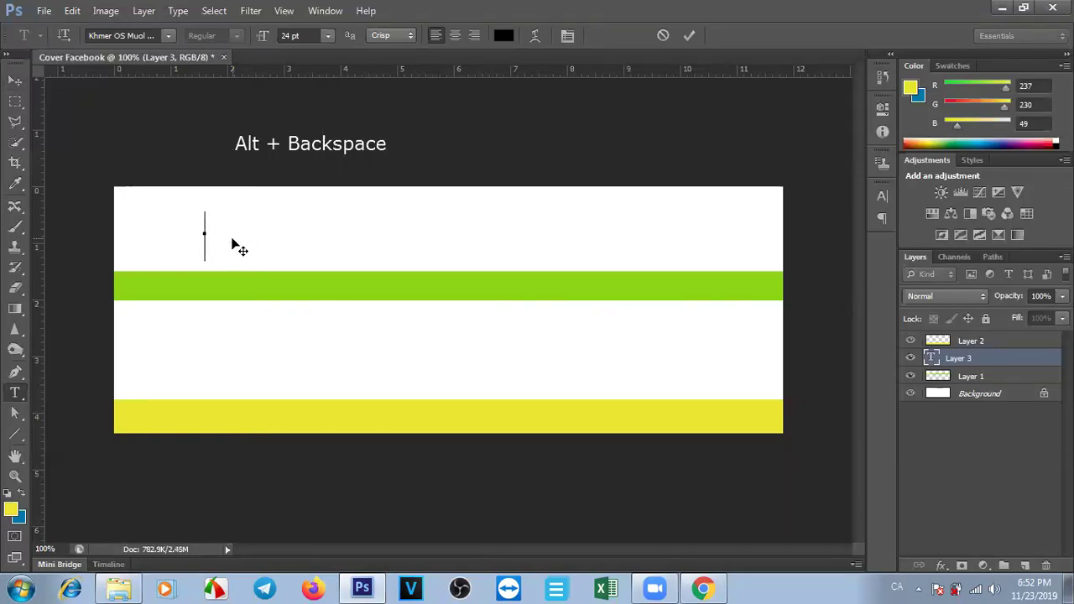
{"action": "type", "text": "លើក"}
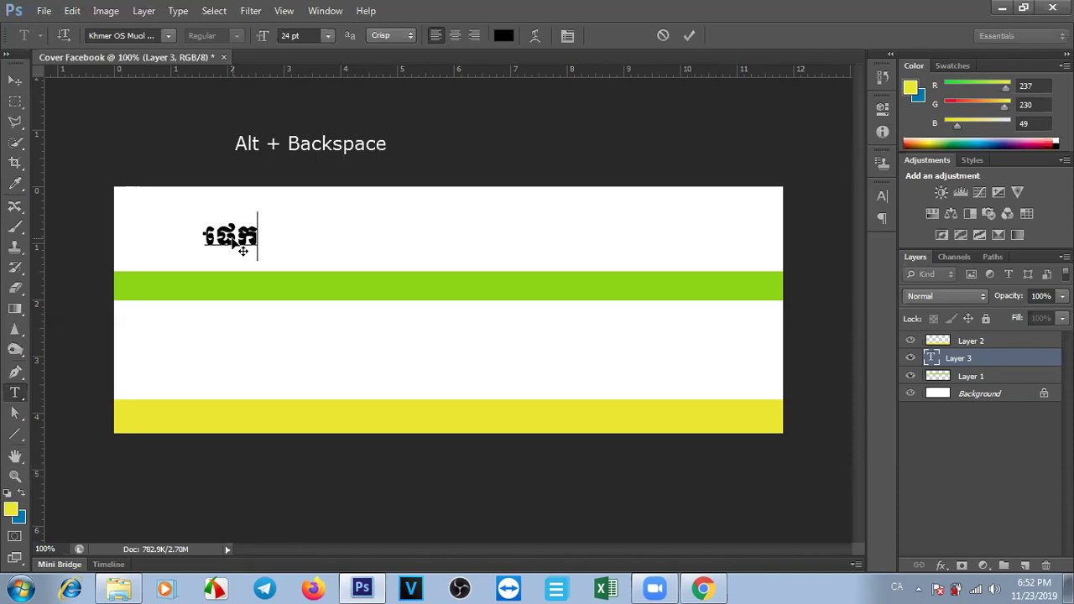
{"action": "type", "text": "លក់នំន"}
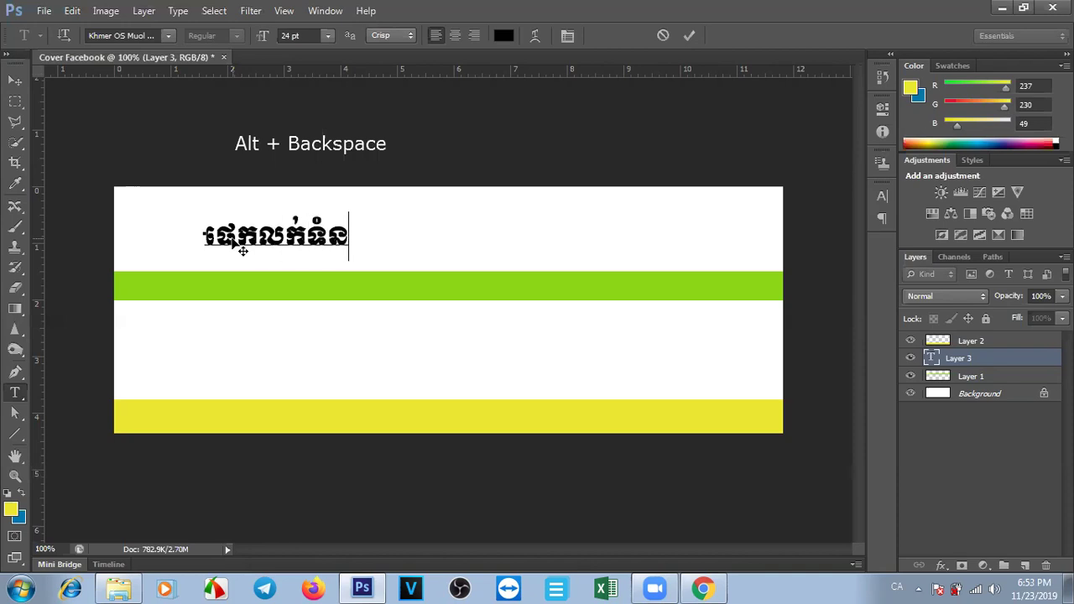
{"action": "type", "text": "ិញអនឡាញ"}
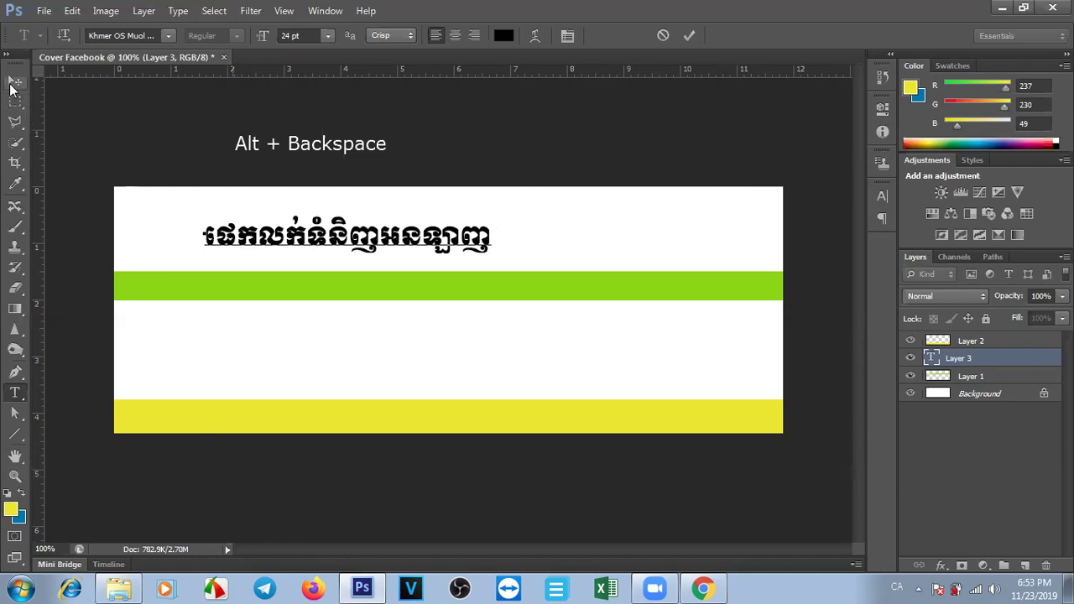
{"action": "left_click", "coordinate": [13, 83]}
{"action": "left_click_drag", "start_coordinate": [412, 244], "coordinate": [506, 218]}
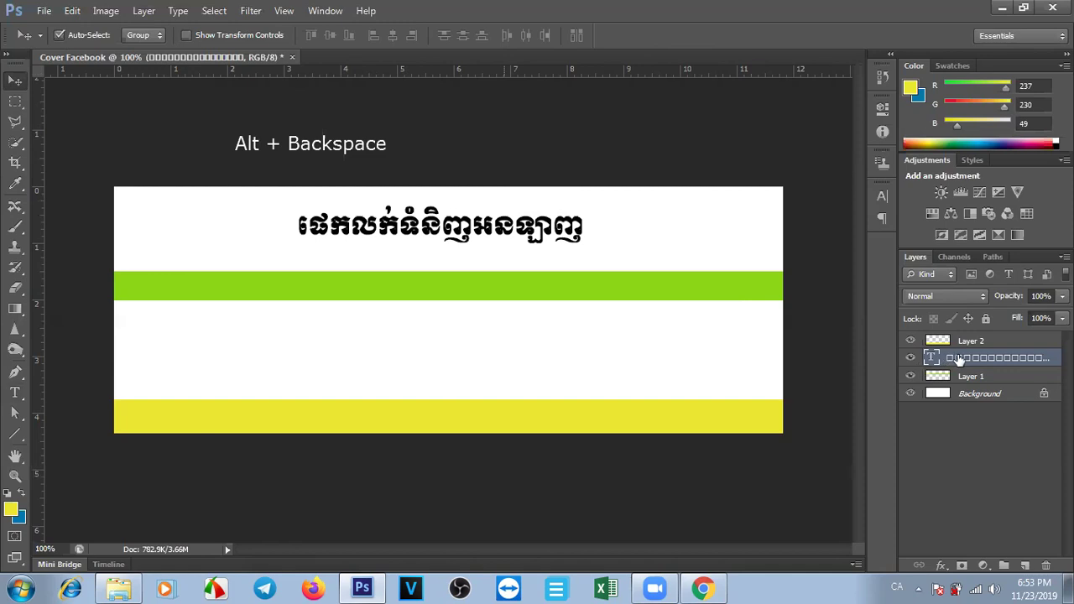
Select the Khmer title and set its font size to 24 pt.
{"action": "double_click", "coordinate": [931, 359]}
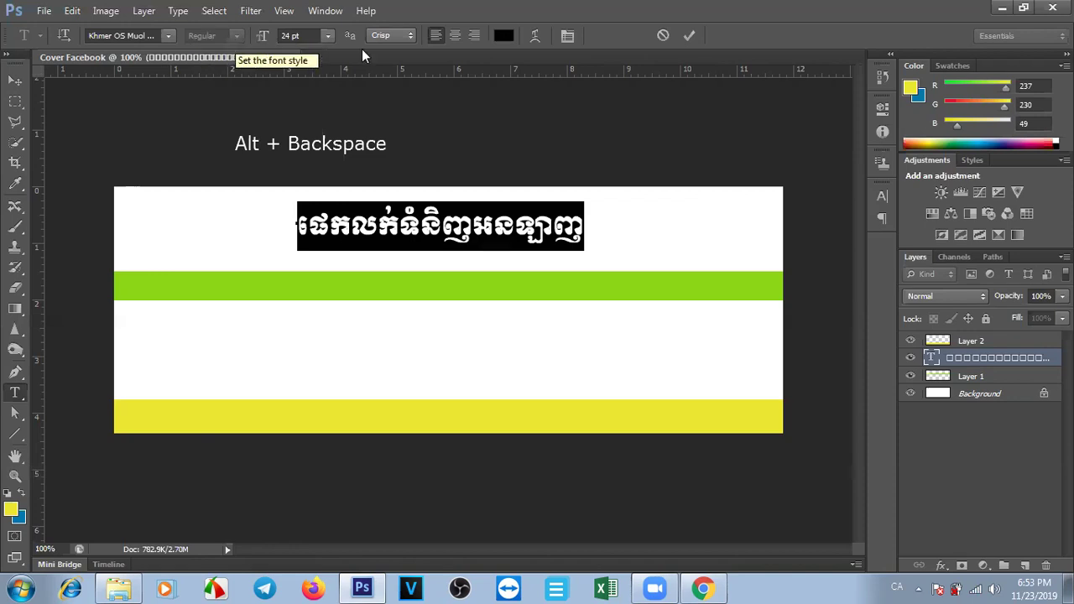
{"action": "left_click", "coordinate": [329, 37]}
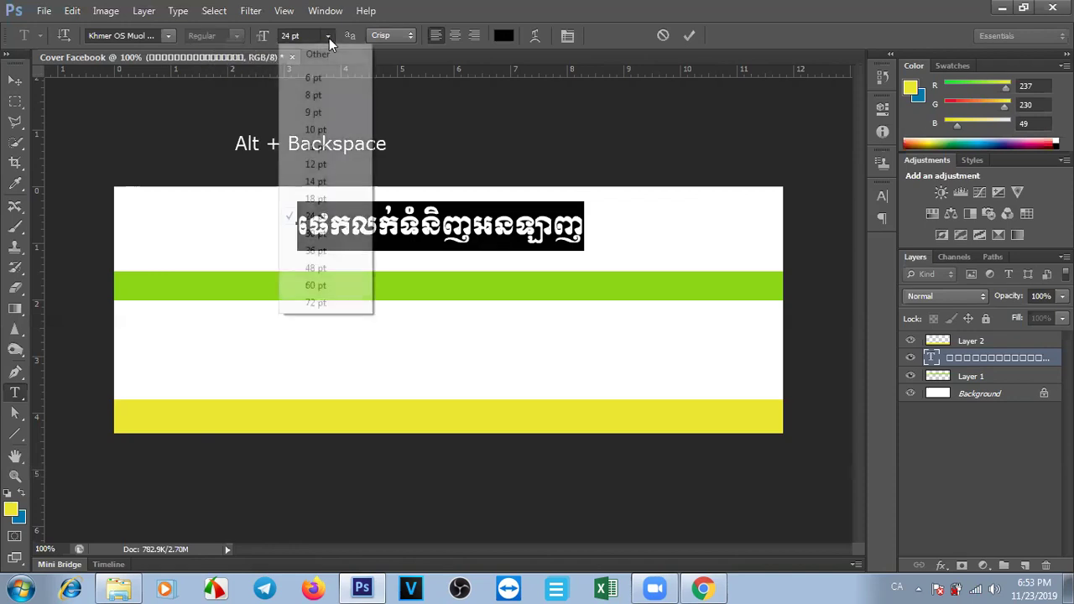
{"action": "left_click", "coordinate": [328, 38]}
{"action": "left_click", "coordinate": [329, 38]}
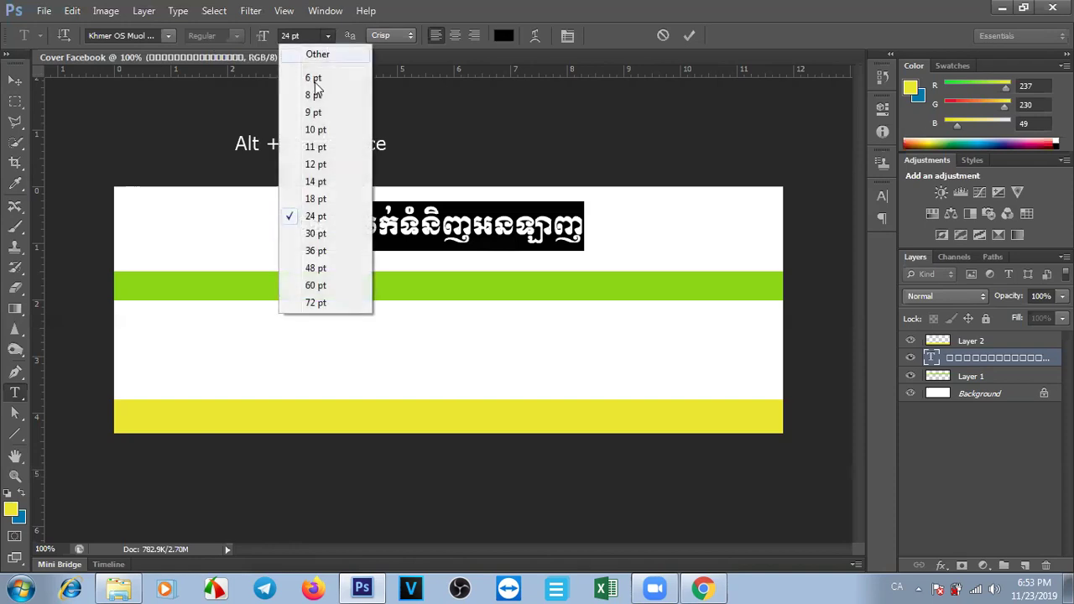
{"action": "left_click", "coordinate": [314, 199]}
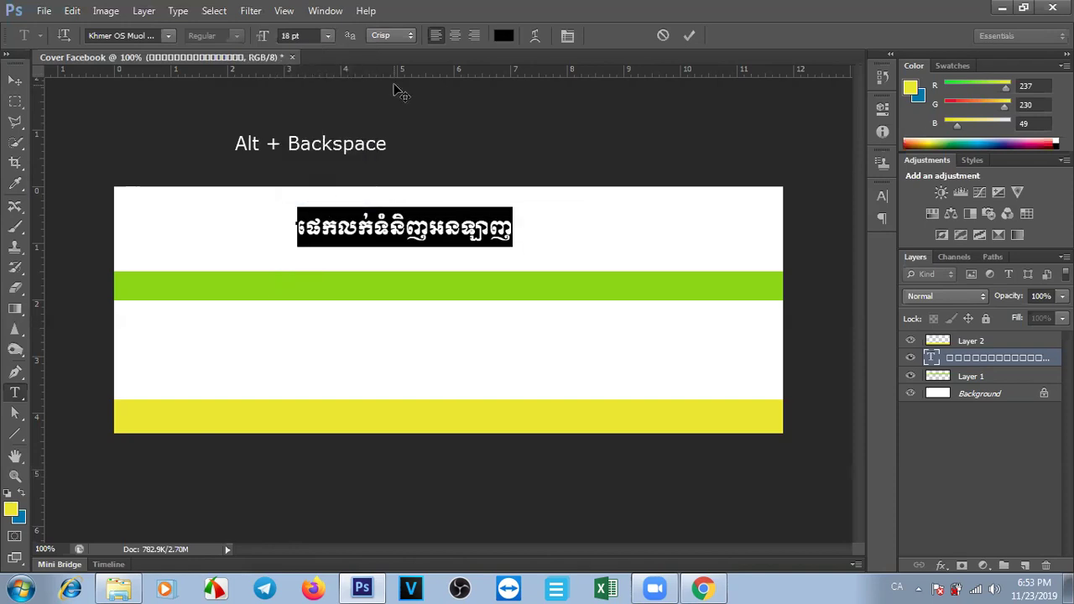
{"action": "left_click", "coordinate": [330, 34]}
{"action": "left_click", "coordinate": [316, 217]}
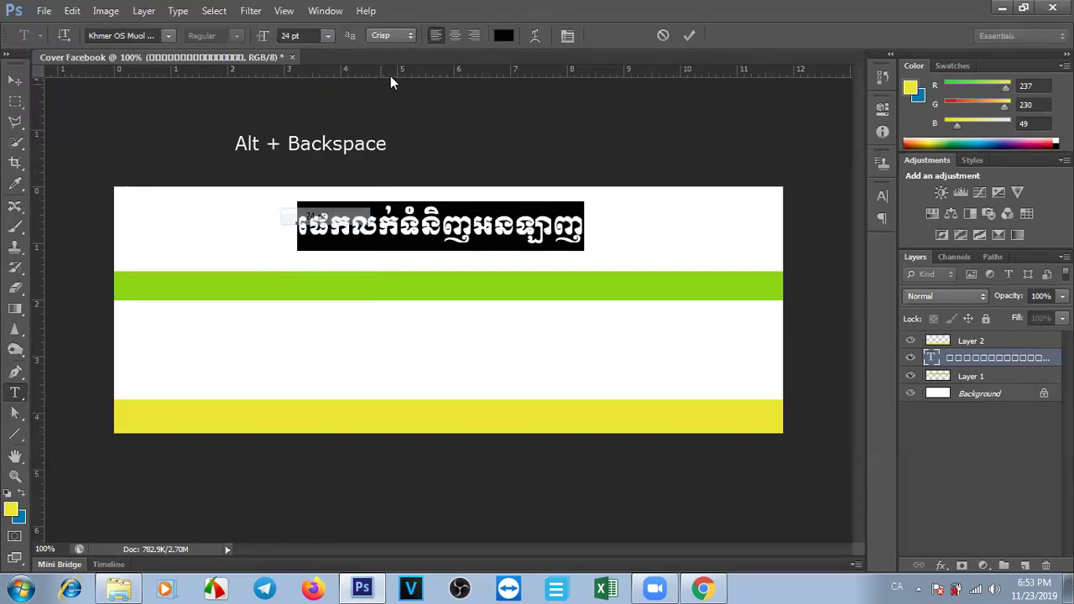
Compare the anti-aliasing options and settle on Smooth, keeping the title left aligned.
{"action": "left_click", "coordinate": [408, 36]}
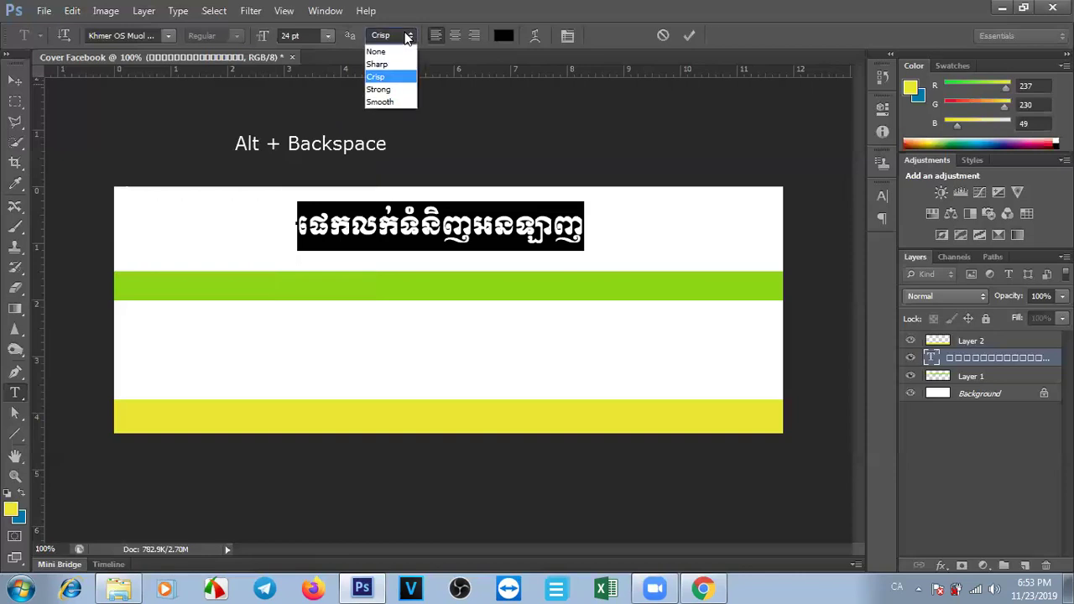
{"action": "left_click", "coordinate": [379, 65]}
{"action": "left_click", "coordinate": [411, 37]}
{"action": "left_click", "coordinate": [394, 24]}
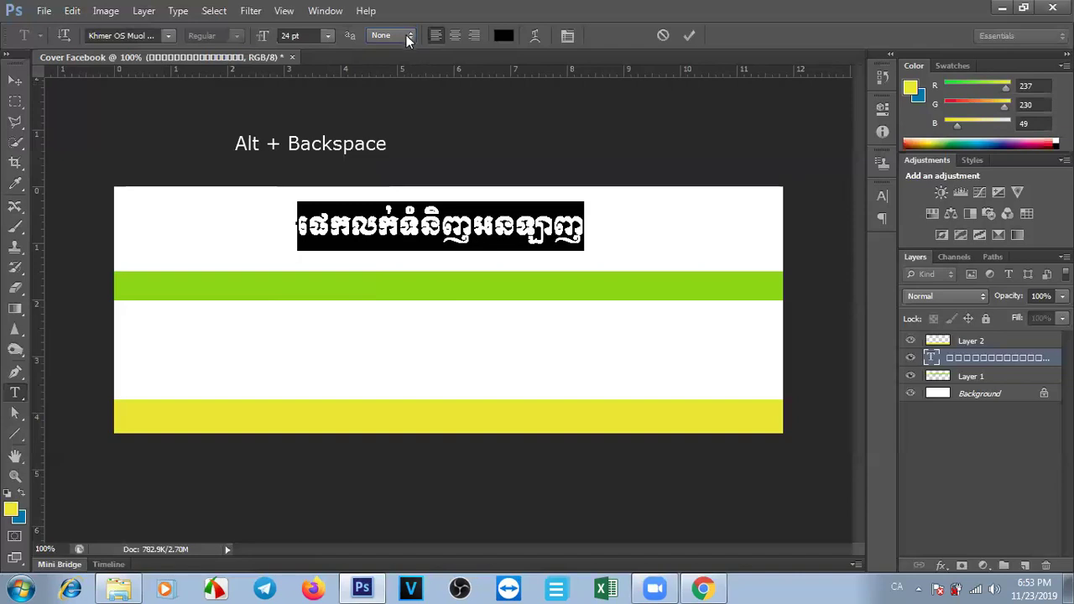
{"action": "left_click", "coordinate": [407, 33]}
{"action": "left_click", "coordinate": [389, 101]}
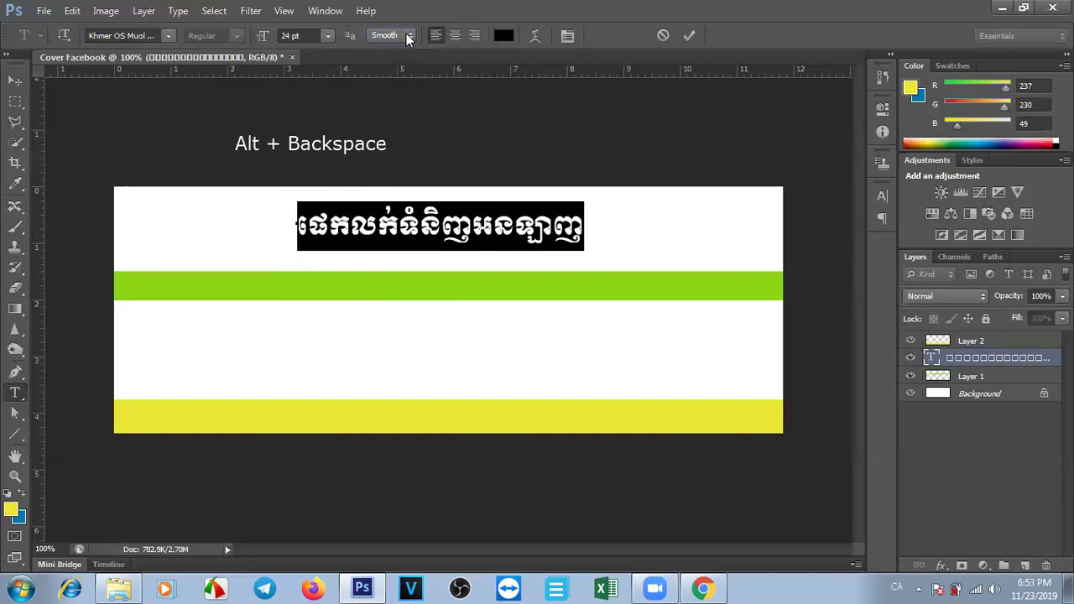
{"action": "left_click", "coordinate": [409, 37]}
{"action": "left_click", "coordinate": [391, 87]}
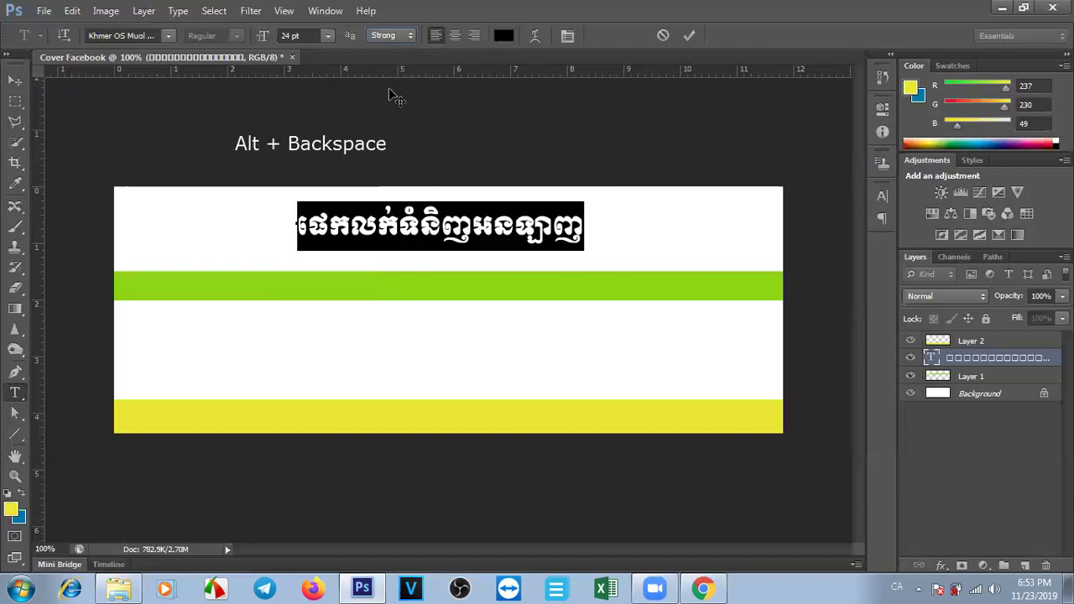
{"action": "left_click", "coordinate": [393, 34]}
{"action": "left_click", "coordinate": [390, 104]}
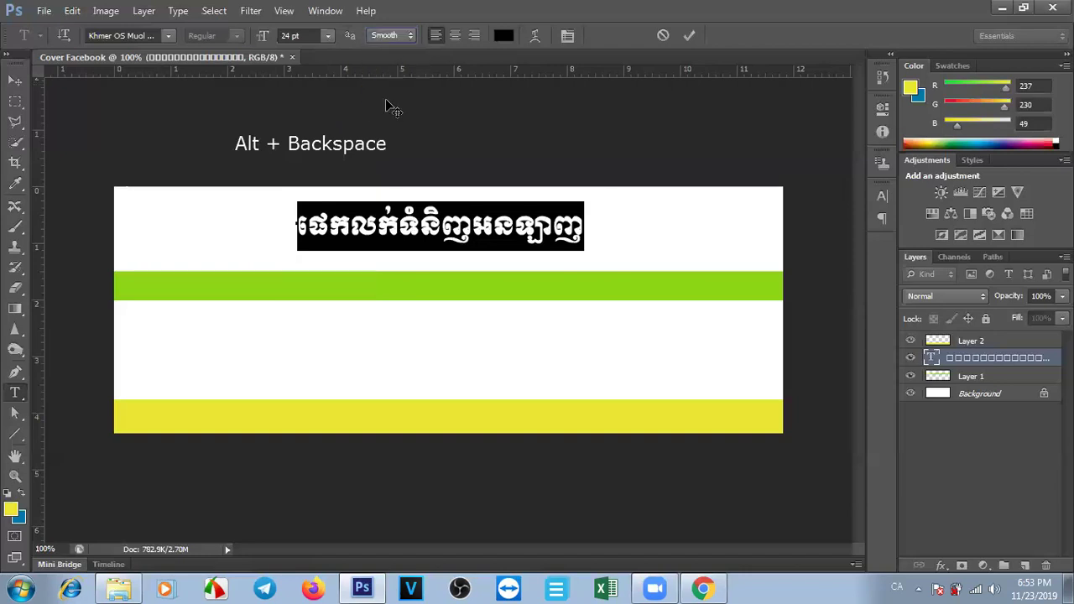
{"action": "left_click", "coordinate": [455, 38]}
{"action": "left_click", "coordinate": [436, 35]}
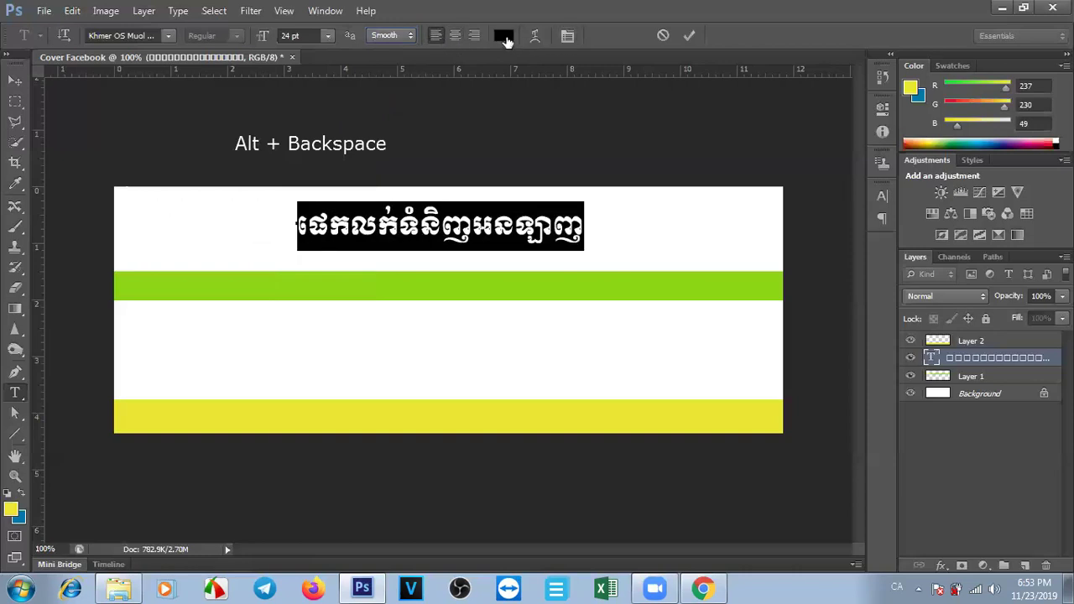
Colour the Khmer title bright red and accept removing faux bold for Warp Text.
{"action": "left_click", "coordinate": [506, 36]}
{"action": "left_click", "coordinate": [313, 183]}
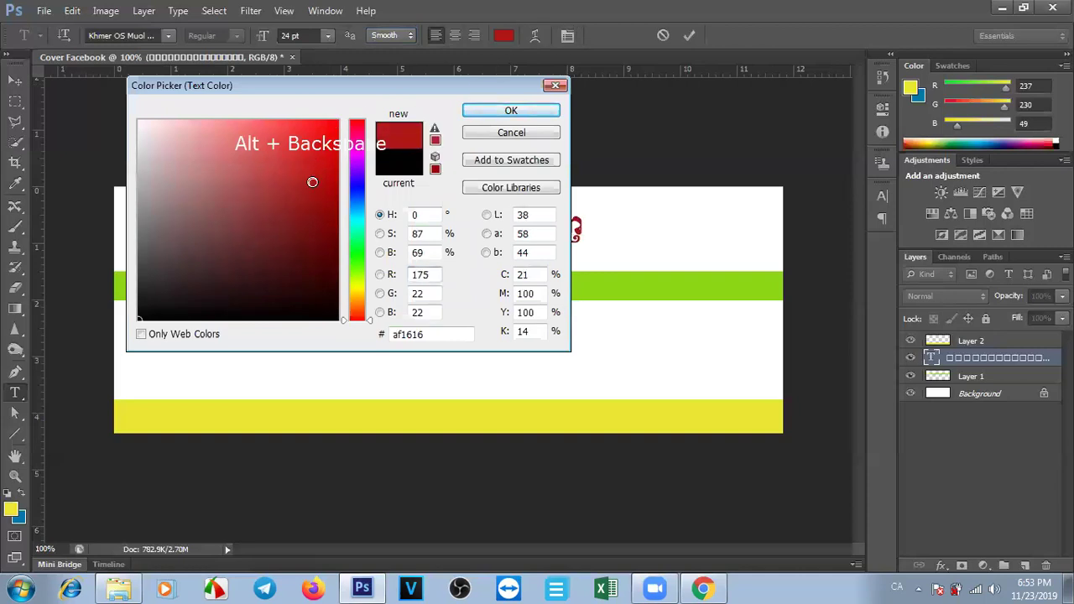
{"action": "left_click", "coordinate": [336, 125]}
{"action": "left_click", "coordinate": [511, 111]}
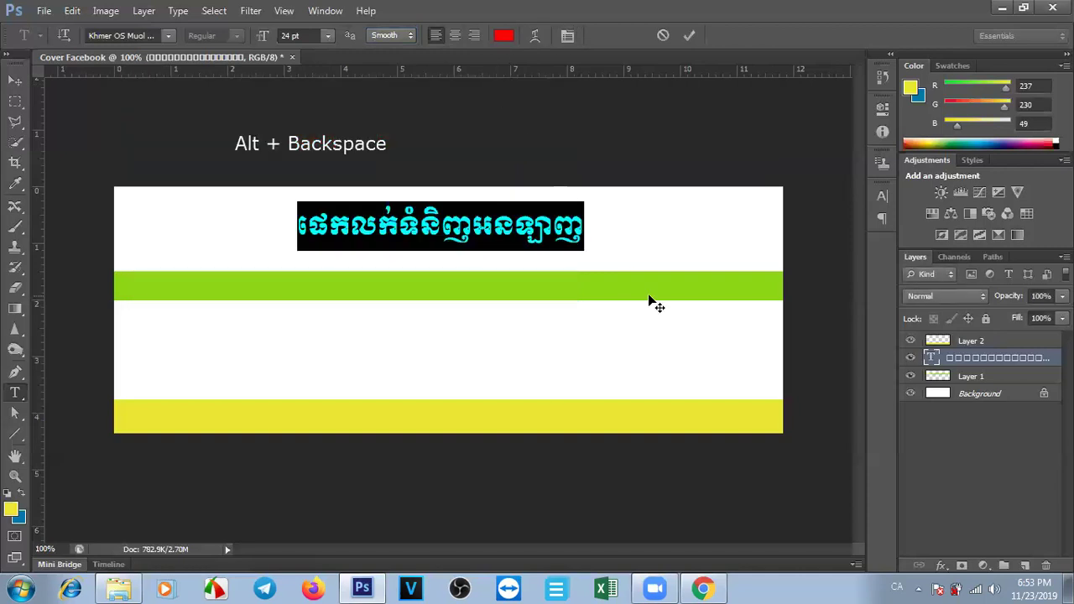
{"action": "left_click", "coordinate": [536, 38]}
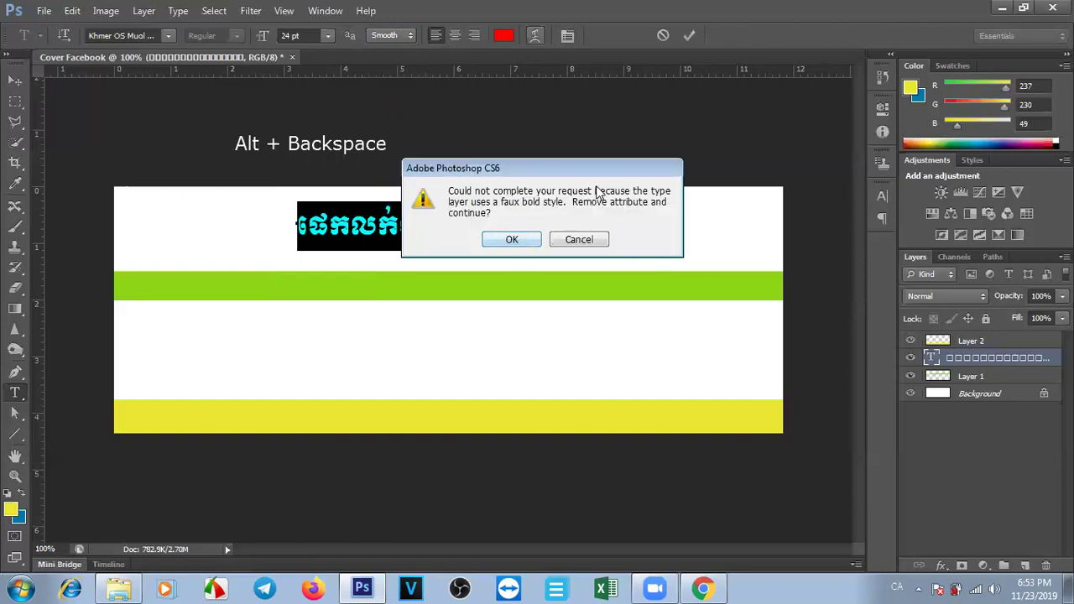
{"action": "left_click", "coordinate": [511, 239]}
Warp the title with the Arch style, +10 bend and 0 horizontal distortion.
{"action": "left_click", "coordinate": [681, 309]}
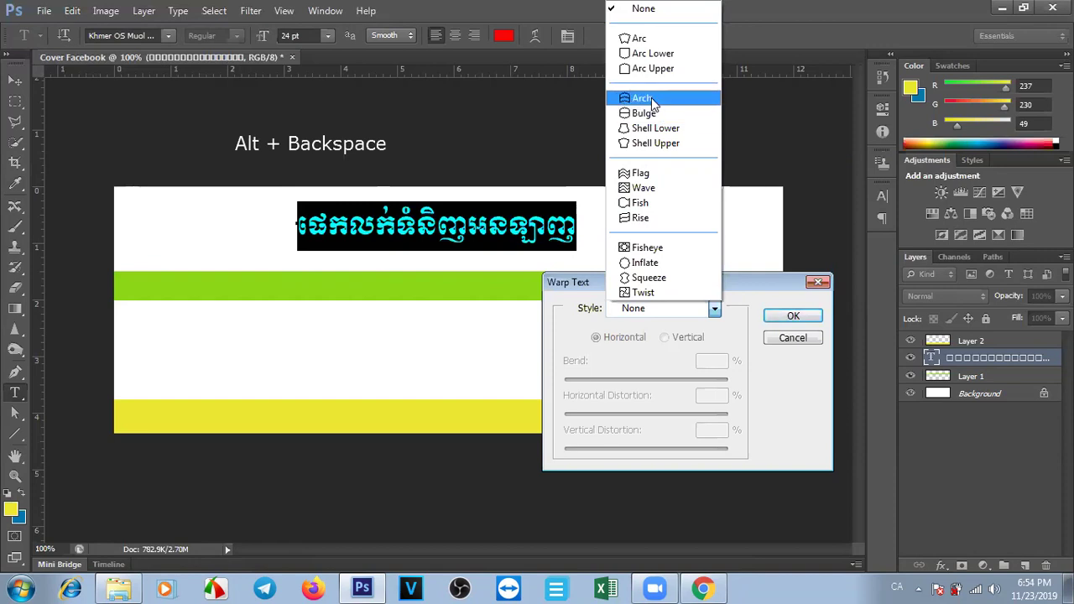
{"action": "left_click", "coordinate": [655, 98]}
{"action": "left_click_drag", "start_coordinate": [687, 379], "coordinate": [658, 388]}
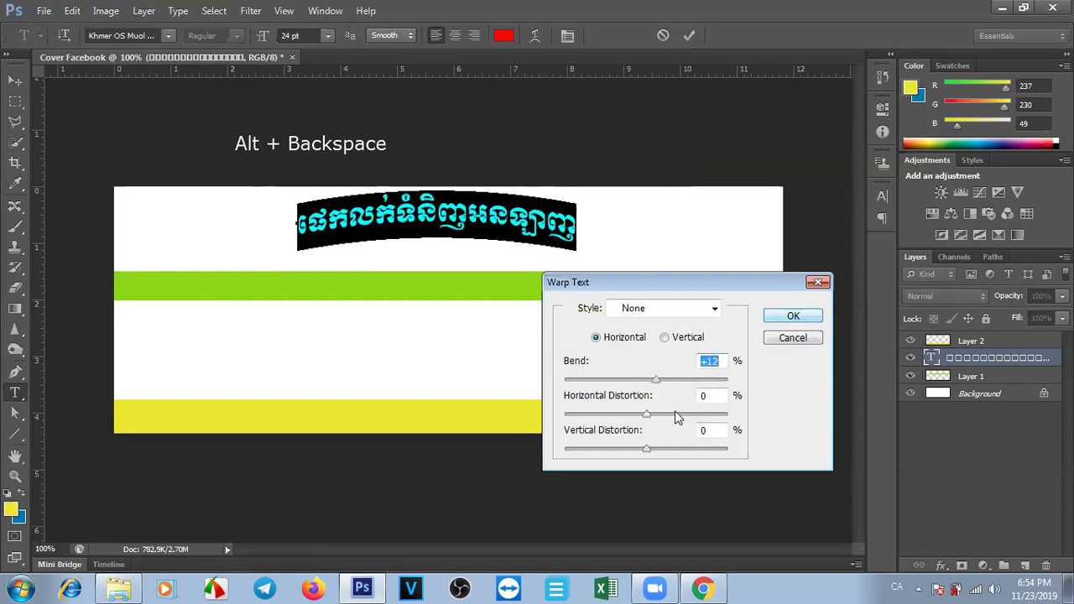
{"action": "left_click_drag", "start_coordinate": [656, 379], "coordinate": [654, 381]}
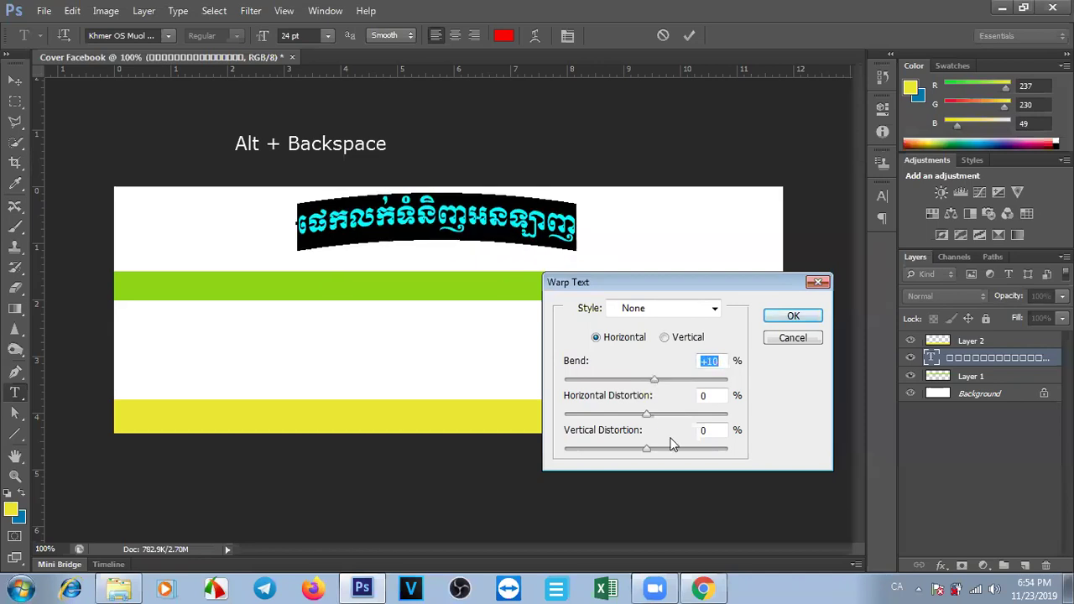
{"action": "key", "text": "Tab"}
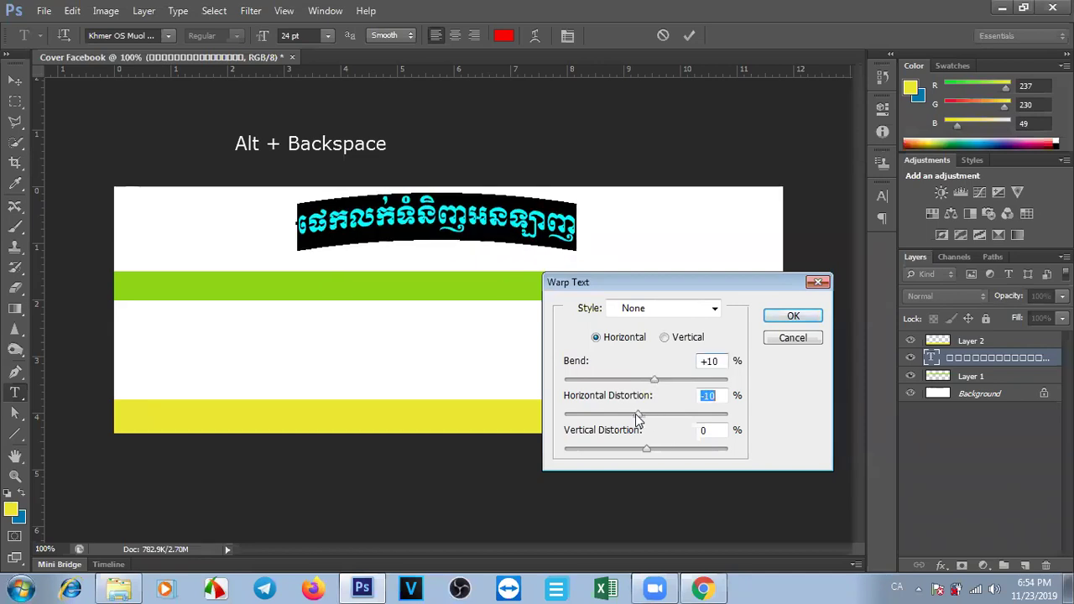
{"action": "left_click_drag", "start_coordinate": [644, 419], "coordinate": [675, 404]}
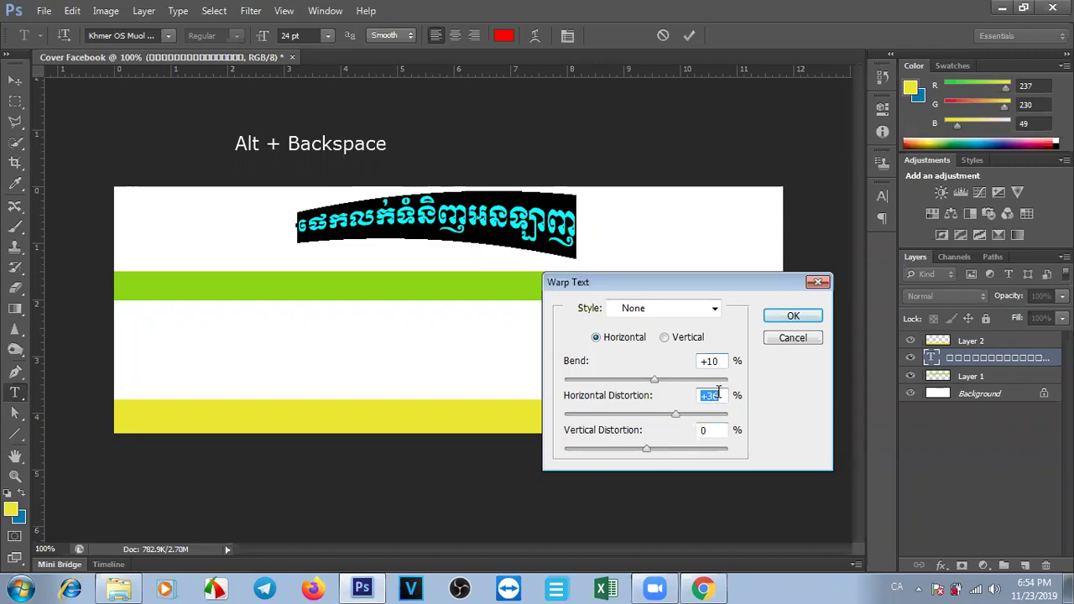
{"action": "type", "text": "0"}
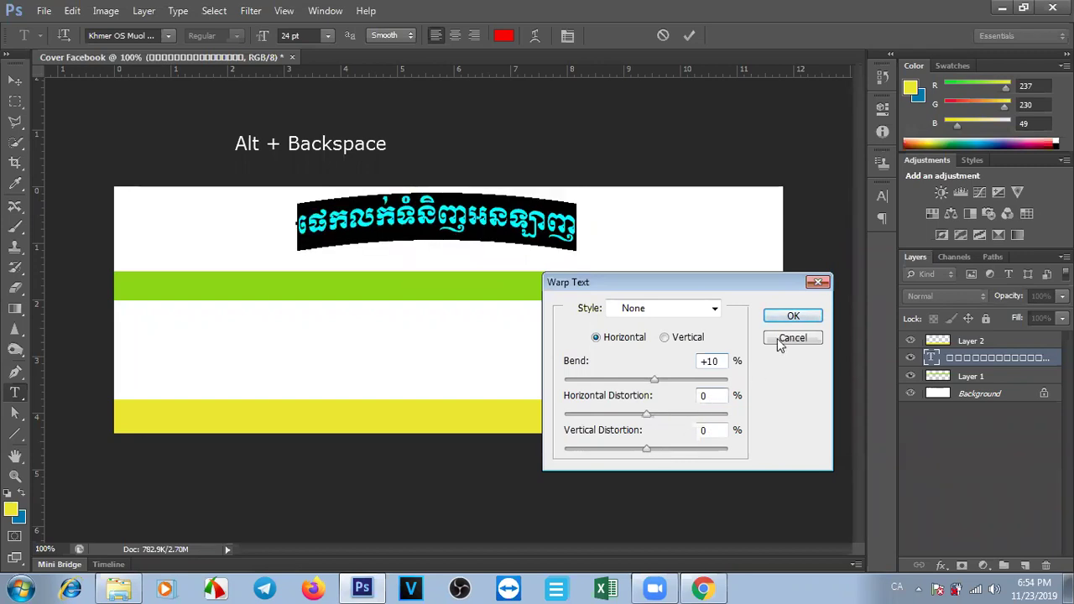
{"action": "left_click", "coordinate": [789, 317]}
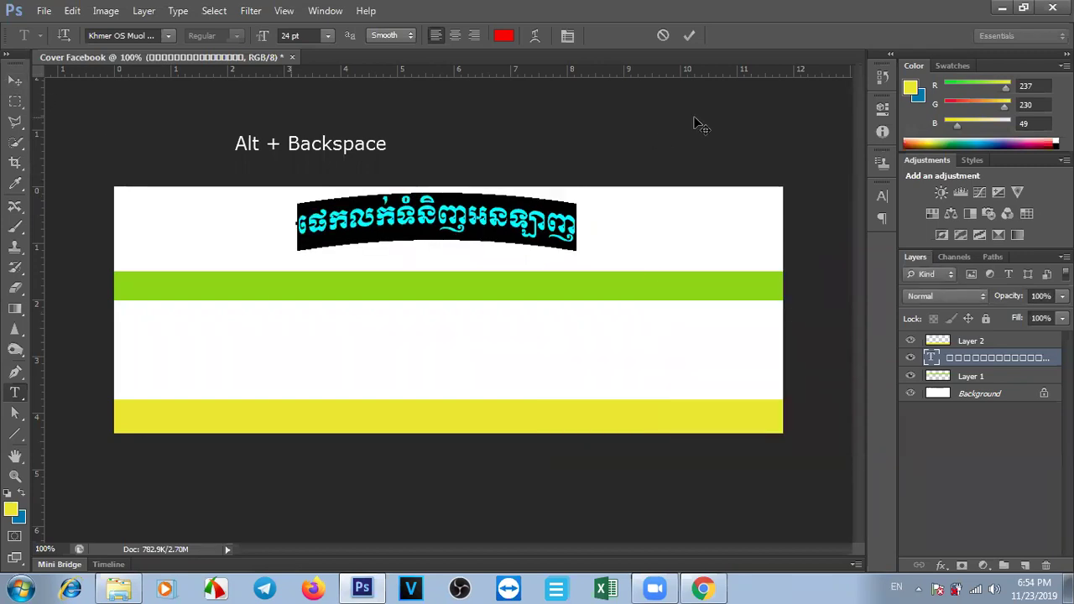
In the Character panel, adjust the title's size and scales, entering 408 for width.
{"action": "left_click", "coordinate": [568, 36]}
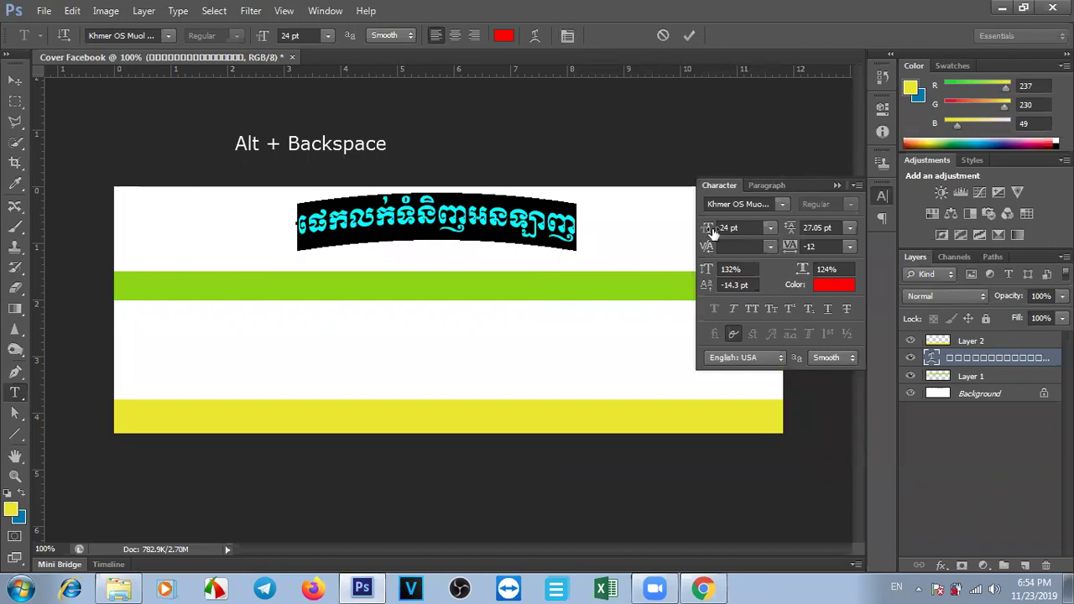
{"action": "left_click_drag", "start_coordinate": [707, 229], "coordinate": [704, 233]}
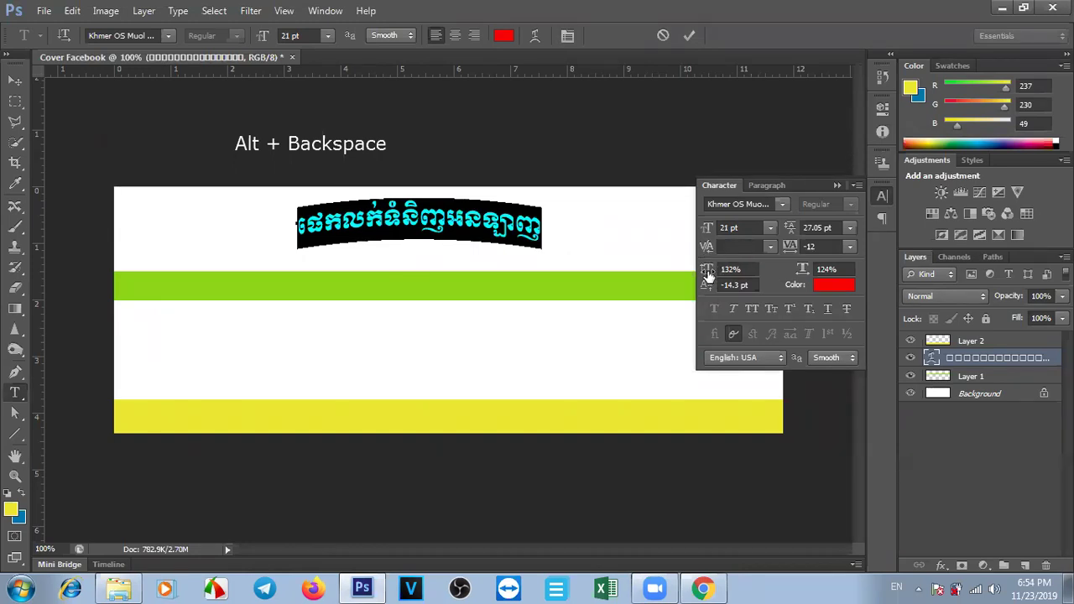
{"action": "left_click_drag", "start_coordinate": [708, 274], "coordinate": [714, 281]}
{"action": "key", "text": "Return"}
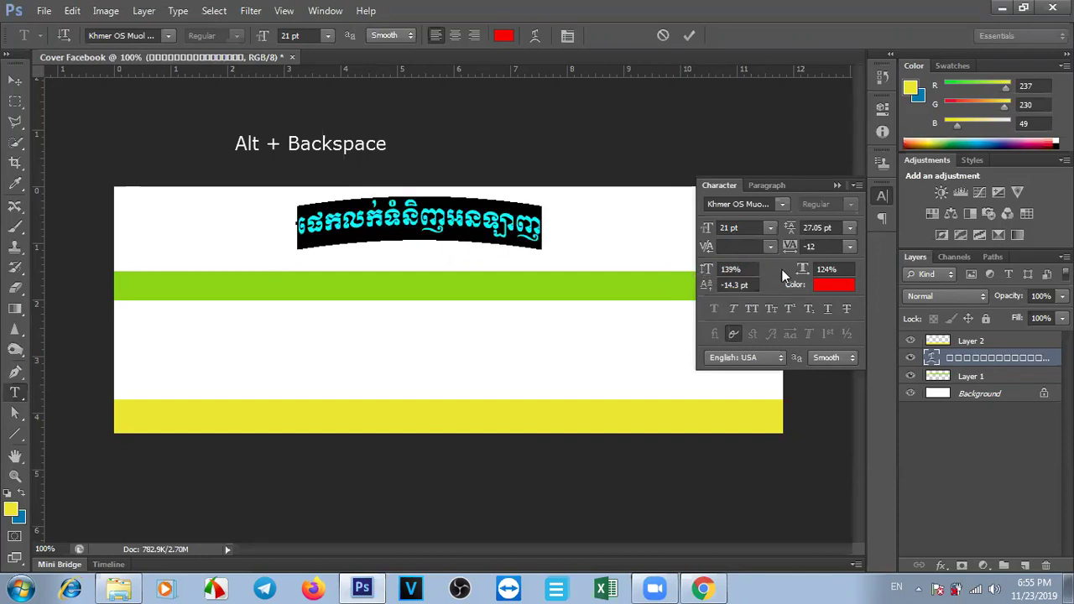
{"action": "left_click_drag", "start_coordinate": [801, 271], "coordinate": [786, 277]}
{"action": "left_click", "coordinate": [806, 247]}
{"action": "type", "text": "408"}
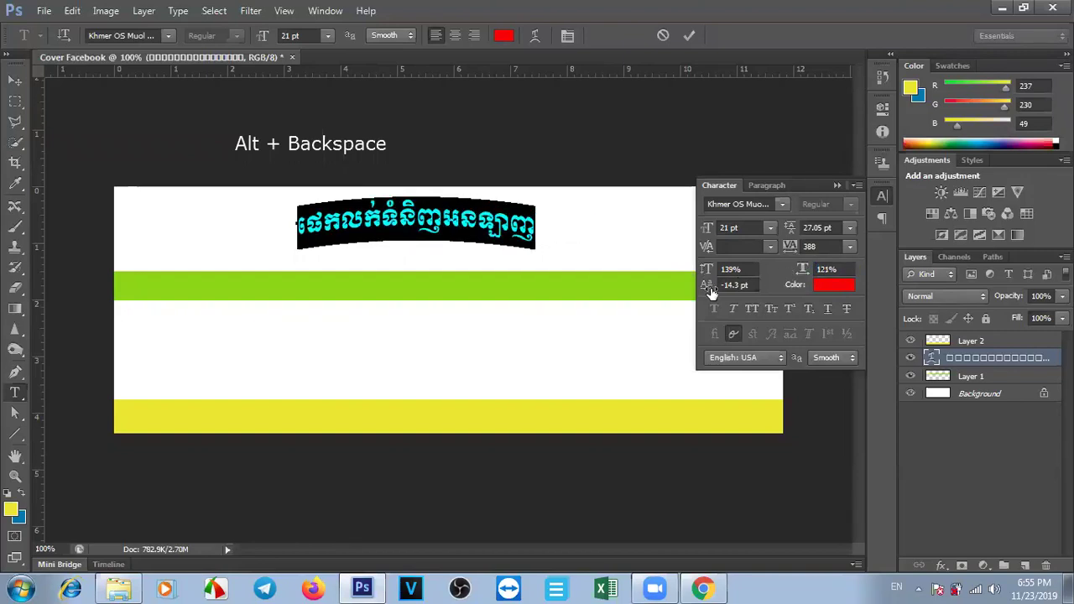
Undo the unfinished character edits and set the baseline shift to 0 pt.
{"action": "left_click_drag", "start_coordinate": [706, 286], "coordinate": [707, 286]}
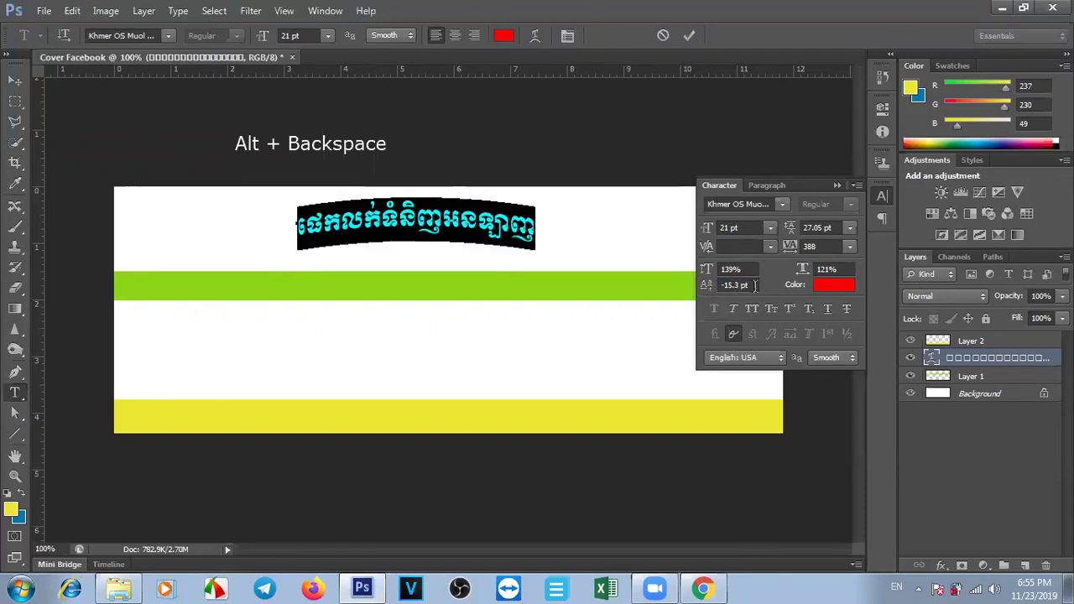
{"action": "key", "text": "alt+BackSpace"}
{"action": "key", "text": "ctrl+z"}
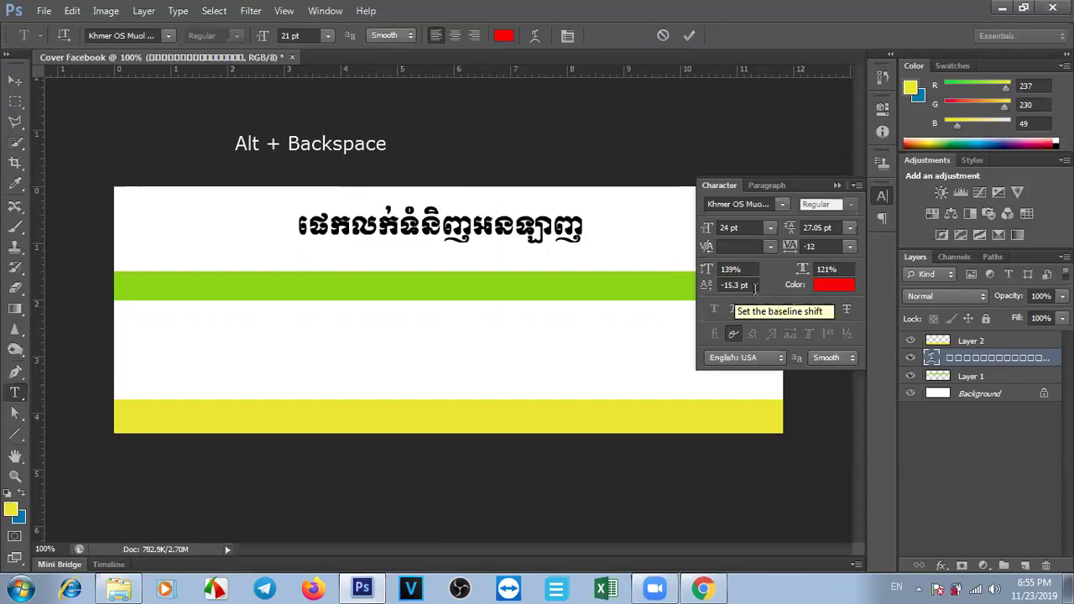
{"action": "left_click", "coordinate": [699, 287]}
{"action": "type", "text": "0"}
{"action": "key", "text": "Return"}
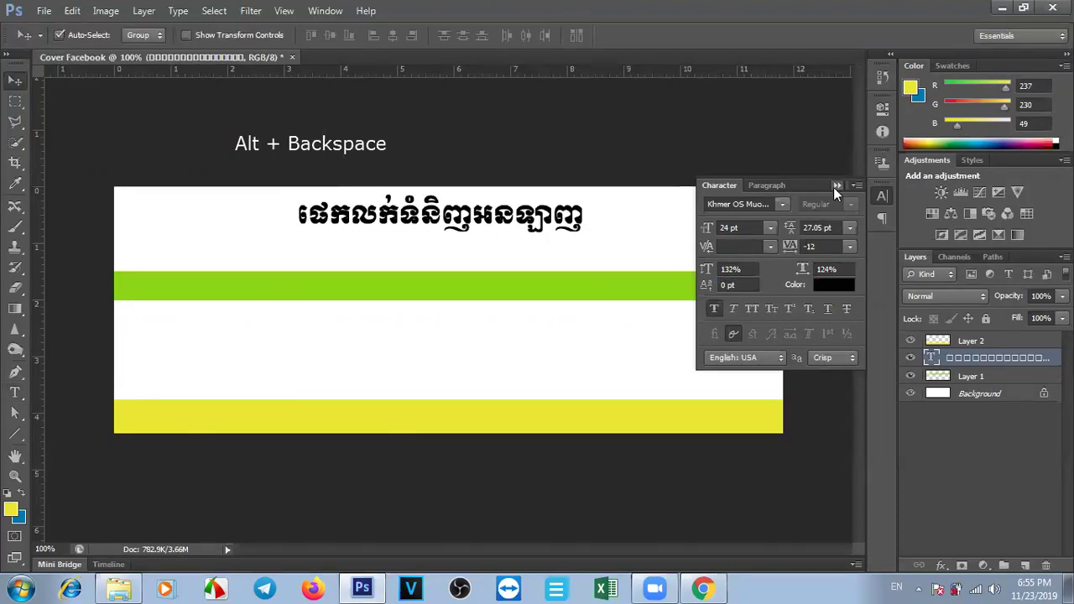
Move the Khmer title slightly lower and recolour it red.
{"action": "left_click", "coordinate": [835, 186]}
{"action": "left_click_drag", "start_coordinate": [478, 212], "coordinate": [480, 224]}
{"action": "double_click", "coordinate": [933, 361]}
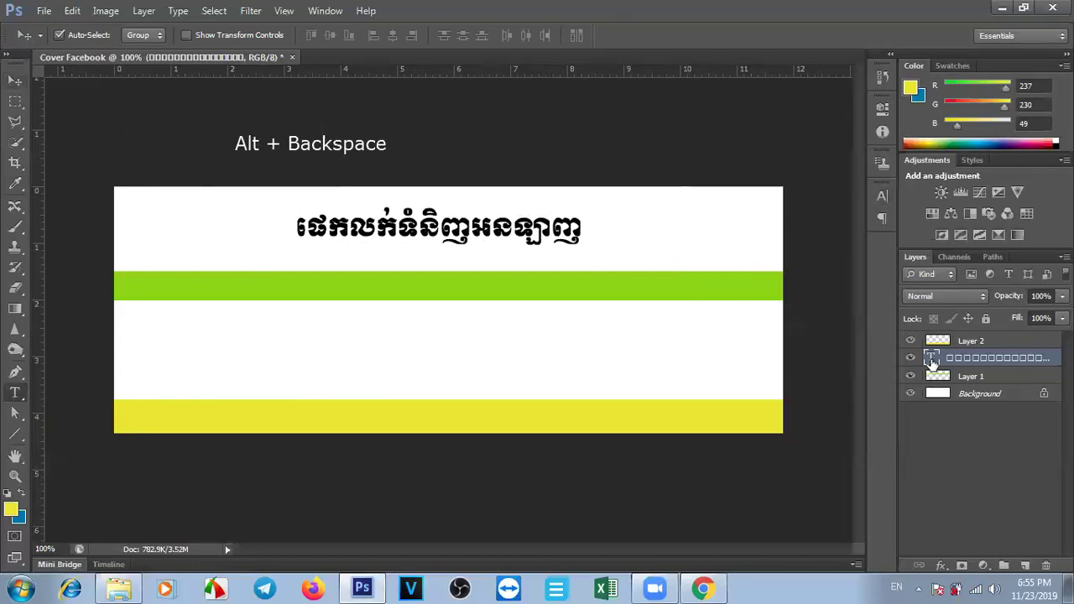
{"action": "left_click", "coordinate": [504, 35]}
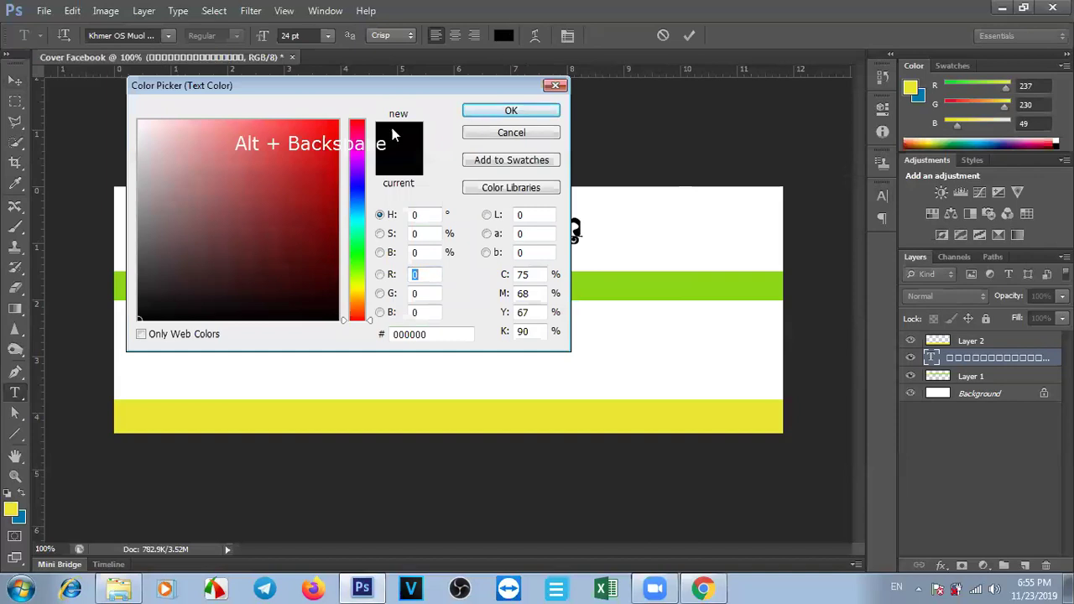
{"action": "left_click", "coordinate": [329, 124]}
{"action": "left_click", "coordinate": [497, 113]}
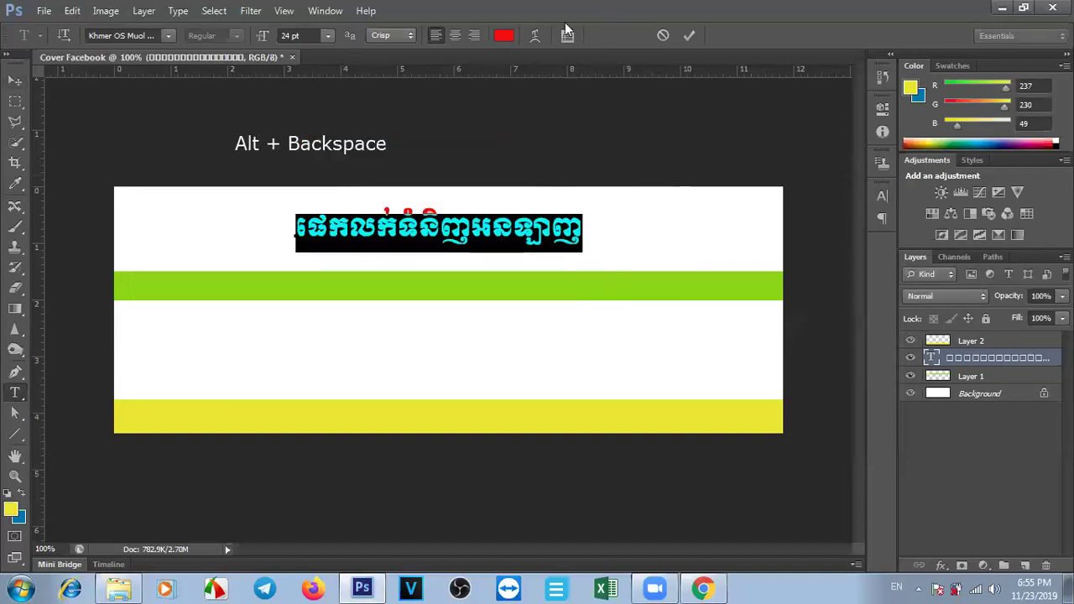
Give the title an Arch warp with a slight bend of about +11, removing faux bold.
{"action": "left_click", "coordinate": [535, 37]}
{"action": "left_click", "coordinate": [517, 239]}
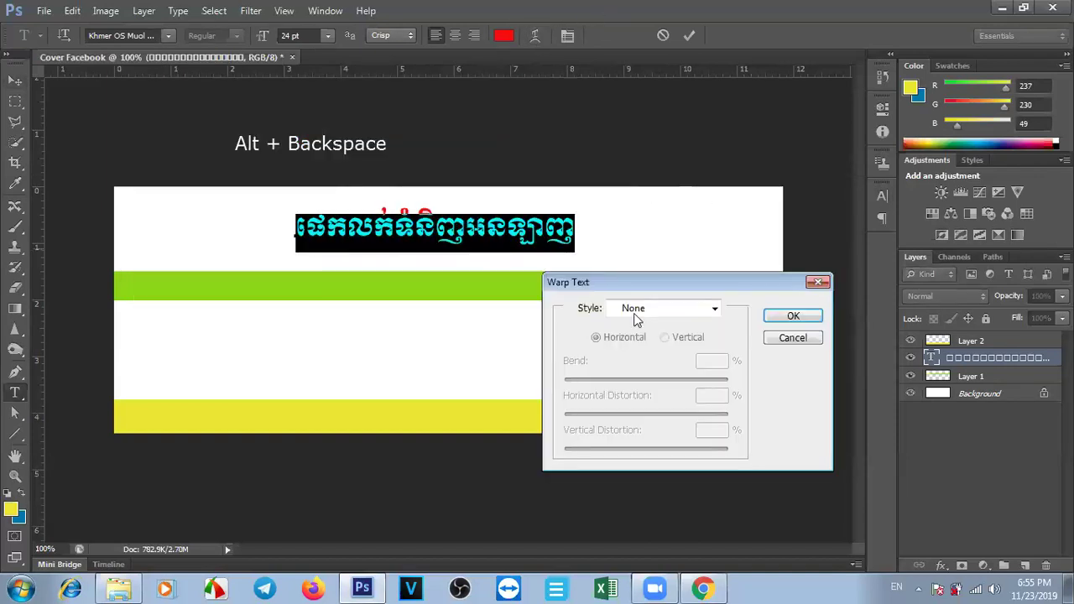
{"action": "left_click", "coordinate": [633, 310]}
{"action": "left_click", "coordinate": [669, 102]}
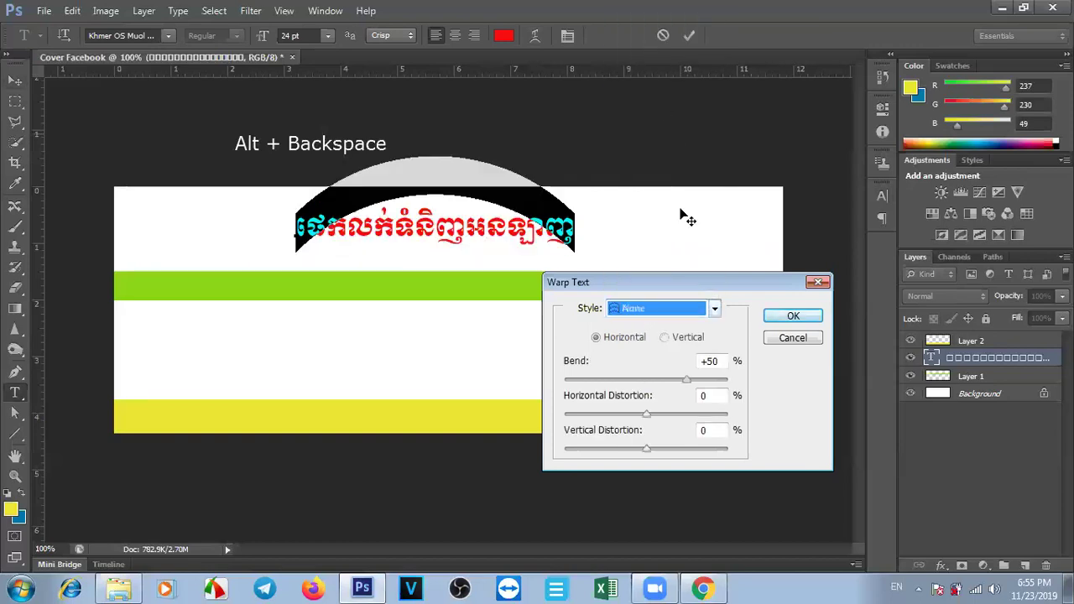
{"action": "left_click_drag", "start_coordinate": [686, 384], "coordinate": [659, 386]}
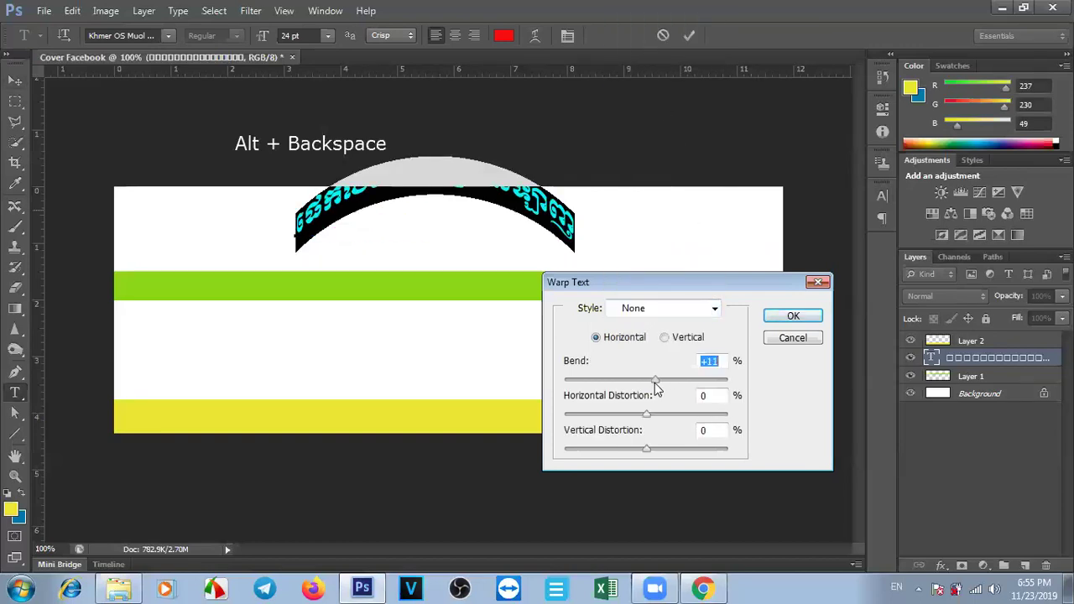
{"action": "left_click", "coordinate": [793, 317]}
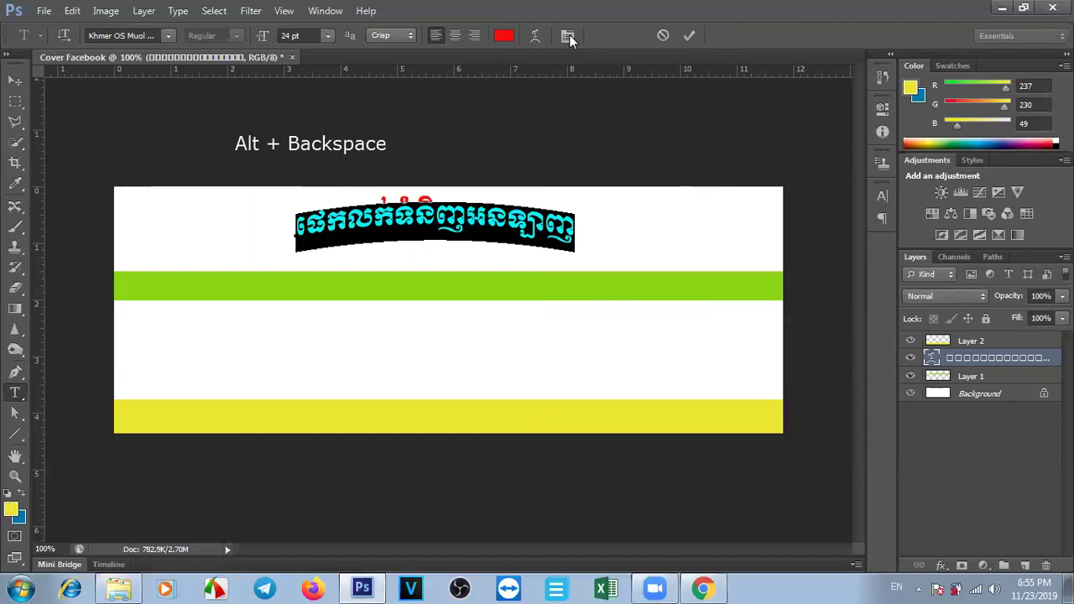
Lower the title slightly and shrink the green bar into a thin stripe near the bottom.
{"action": "left_click", "coordinate": [689, 37]}
{"action": "left_click_drag", "start_coordinate": [479, 219], "coordinate": [479, 229]}
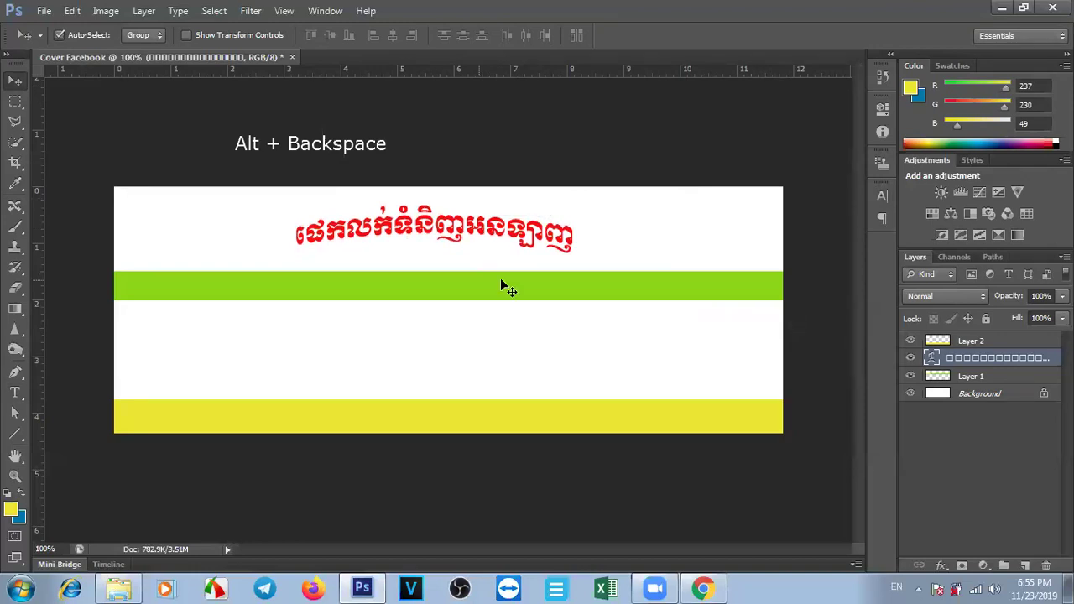
{"action": "left_click_drag", "start_coordinate": [495, 297], "coordinate": [489, 380]}
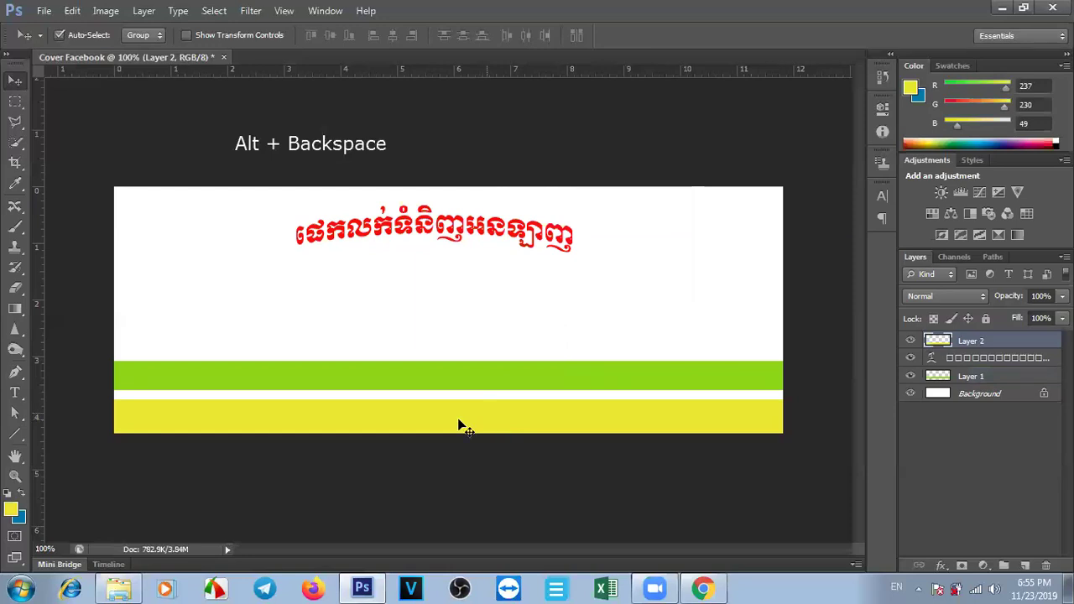
{"action": "left_click_drag", "start_coordinate": [460, 426], "coordinate": [460, 359]}
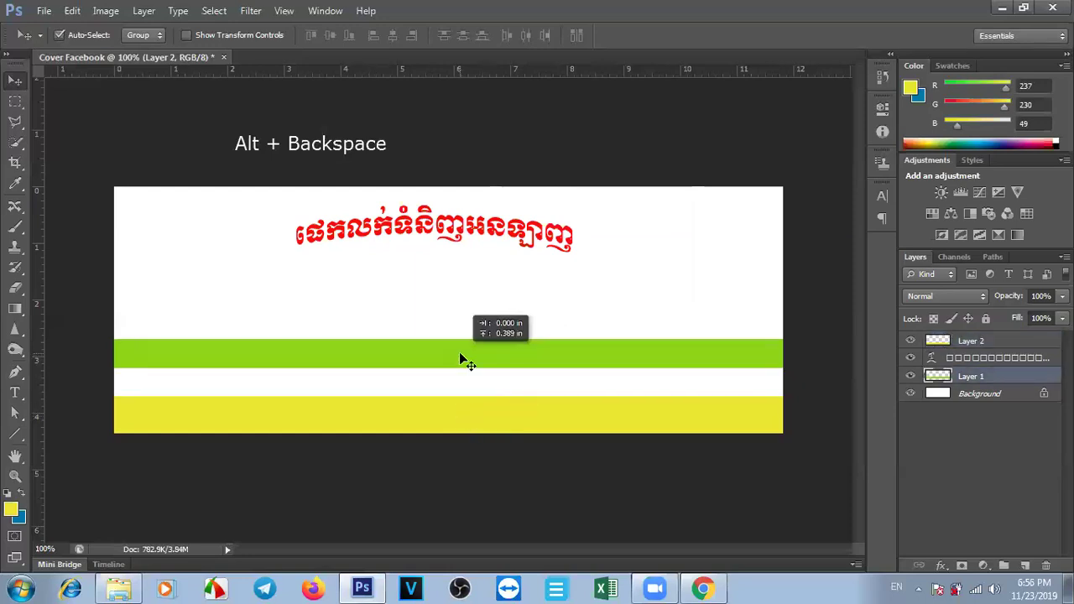
{"action": "key", "text": "ctrl+t"}
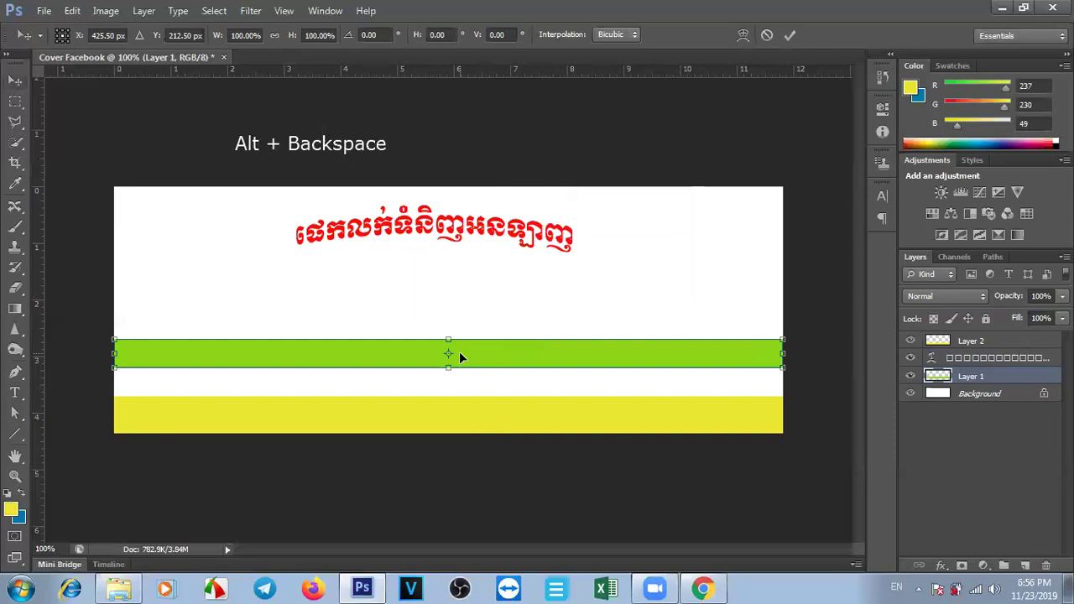
{"action": "left_click_drag", "start_coordinate": [450, 361], "coordinate": [453, 354]}
{"action": "key", "text": "Return"}
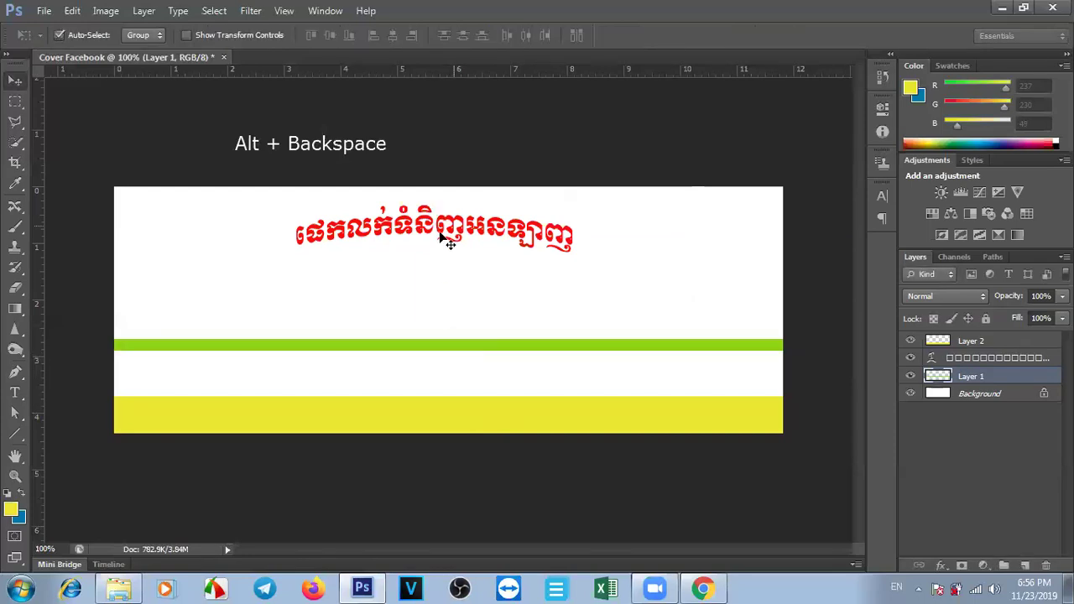
Stretch the red Khmer title taller with Free Transform.
{"action": "left_click", "coordinate": [439, 233]}
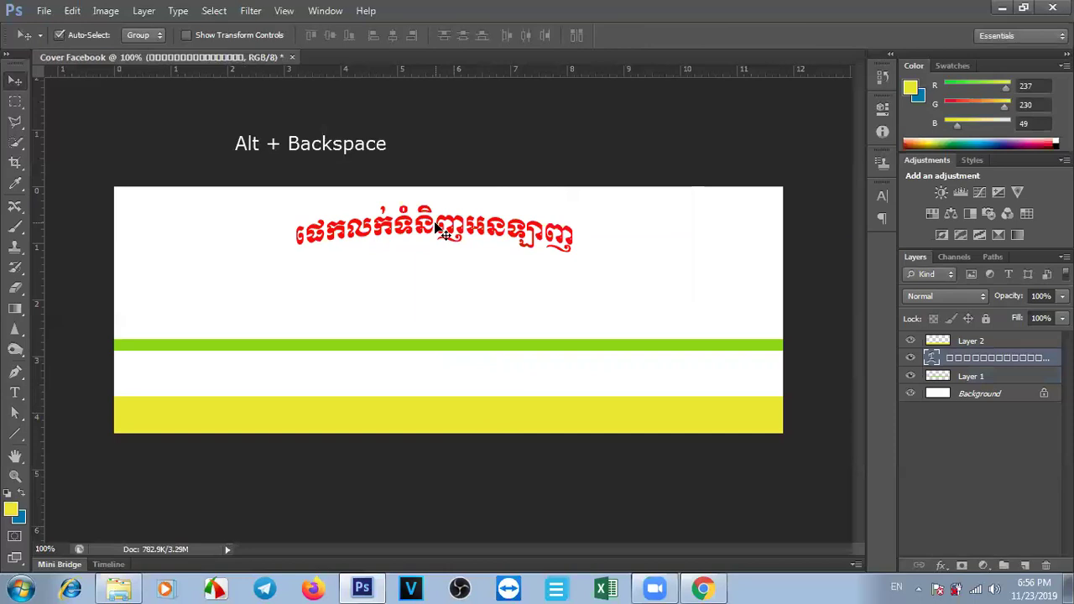
{"action": "key", "text": "ctrl+t"}
{"action": "left_click_drag", "start_coordinate": [434, 262], "coordinate": [442, 258]}
{"action": "key", "text": "Return"}
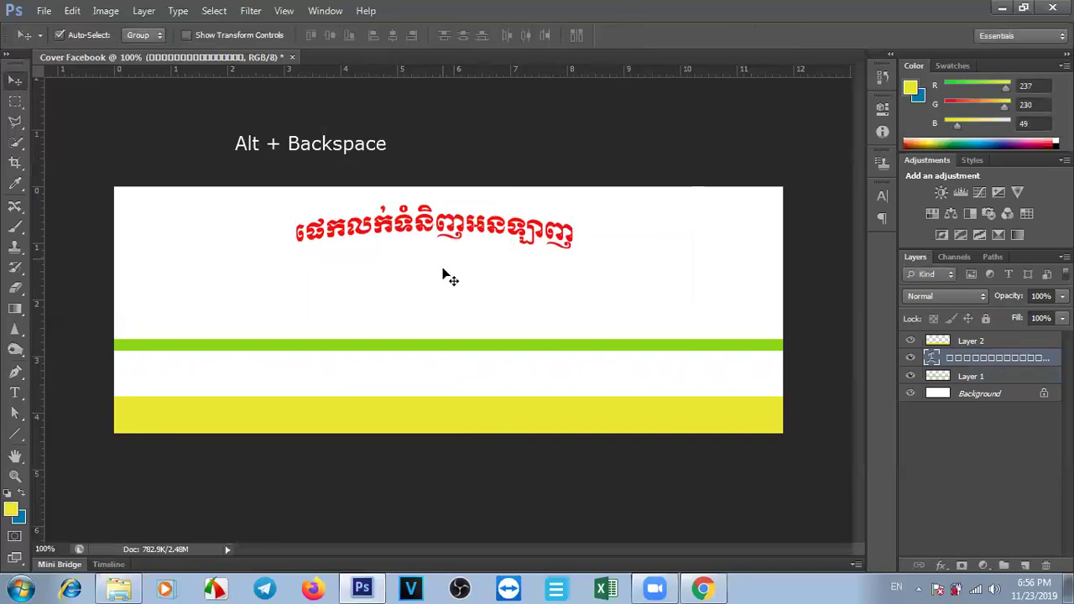
Thin the yellow band, set the green stripe just above it, and nudge the title.
{"action": "left_click", "coordinate": [428, 416]}
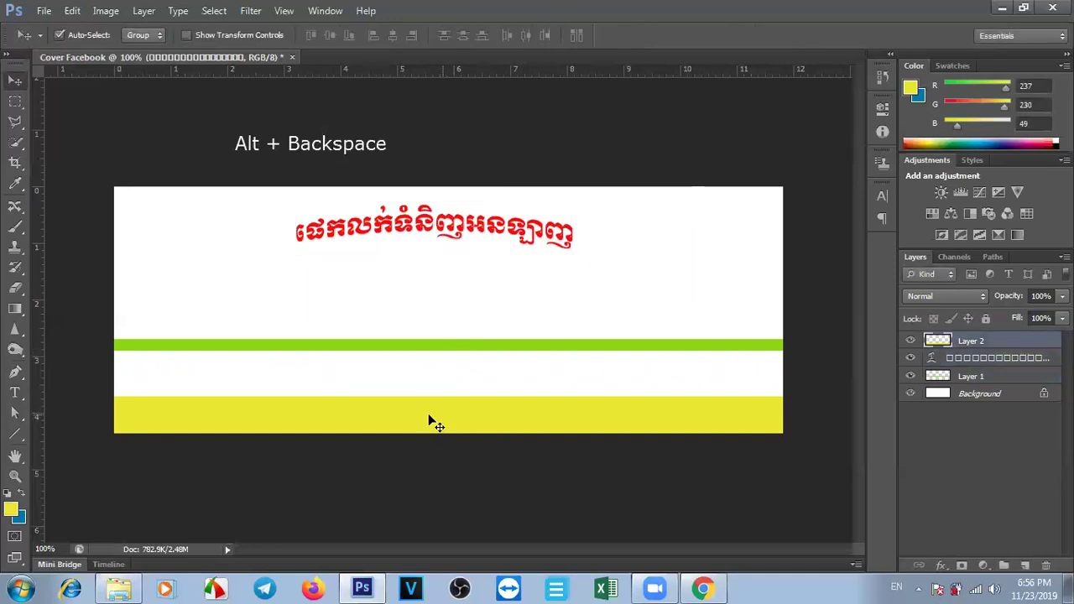
{"action": "key", "text": "ctrl+t"}
{"action": "left_click_drag", "start_coordinate": [448, 434], "coordinate": [479, 427]}
{"action": "key", "text": "Return"}
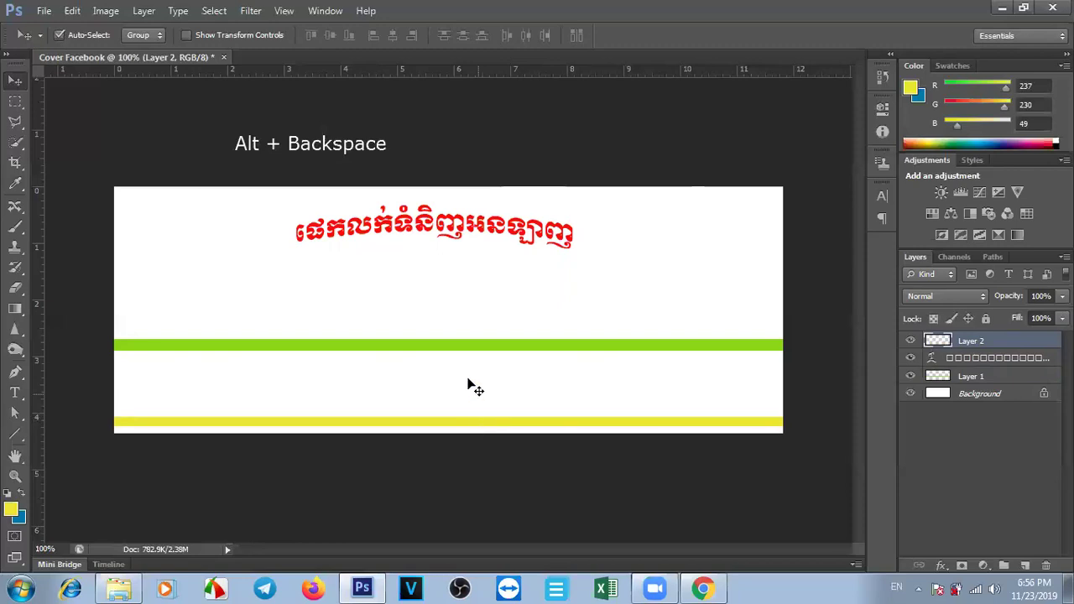
{"action": "left_click_drag", "start_coordinate": [462, 345], "coordinate": [461, 404]}
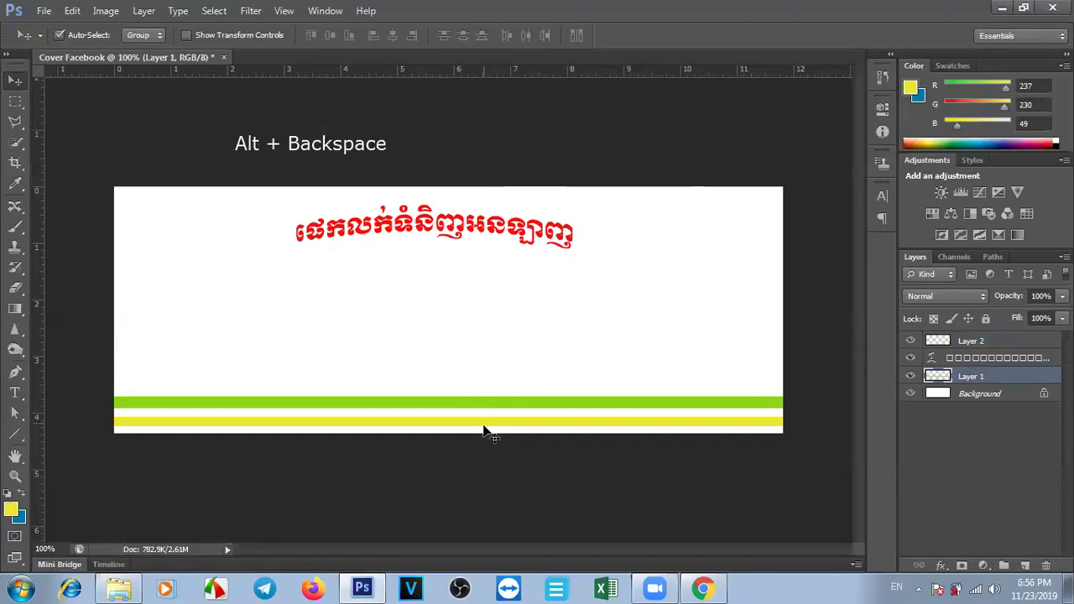
{"action": "left_click", "coordinate": [484, 428]}
{"action": "key", "text": "Down"}
{"action": "key", "text": "Down"}
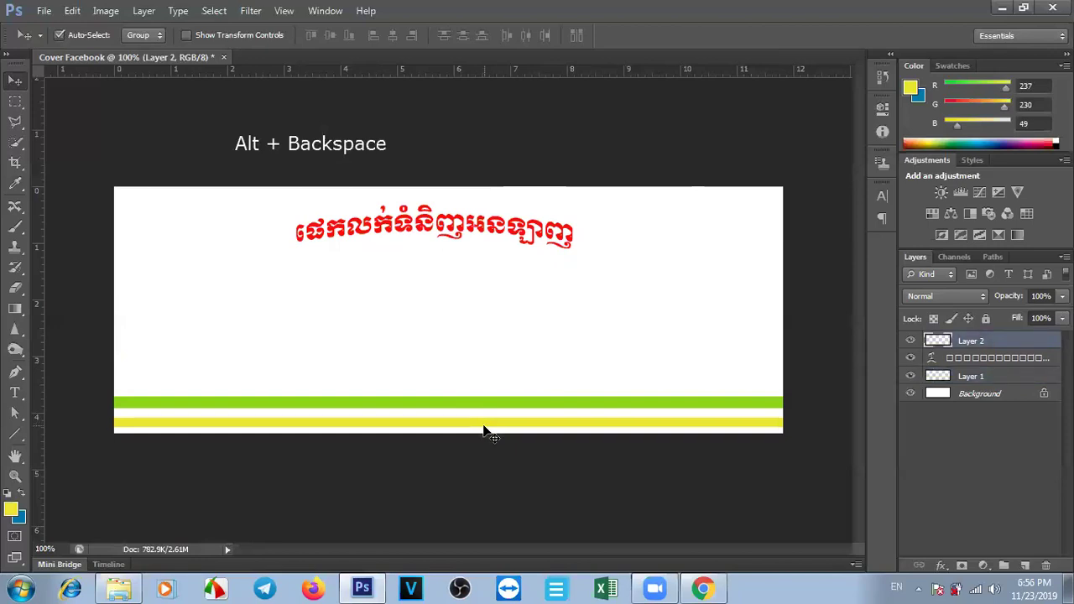
{"action": "left_click", "coordinate": [471, 406]}
{"action": "key", "text": "Down"}
{"action": "key", "text": "Down"}
{"action": "key", "text": "Down"}
{"action": "key", "text": "Down"}
{"action": "key", "text": "Down"}
{"action": "key", "text": "Down"}
{"action": "key", "text": "Down"}
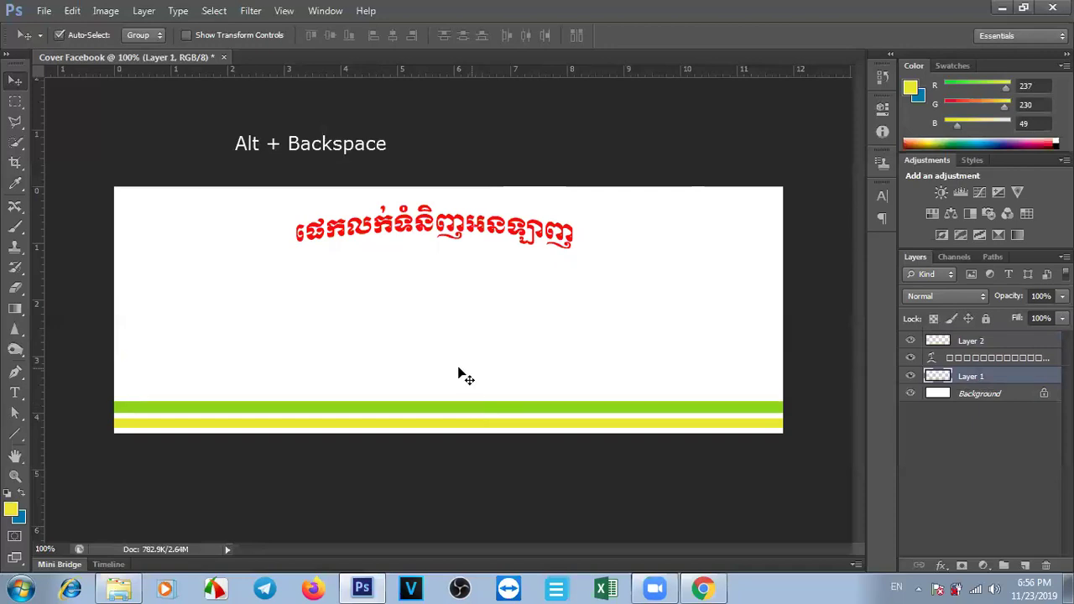
{"action": "left_click", "coordinate": [463, 375]}
{"action": "left_click_drag", "start_coordinate": [450, 226], "coordinate": [454, 228]}
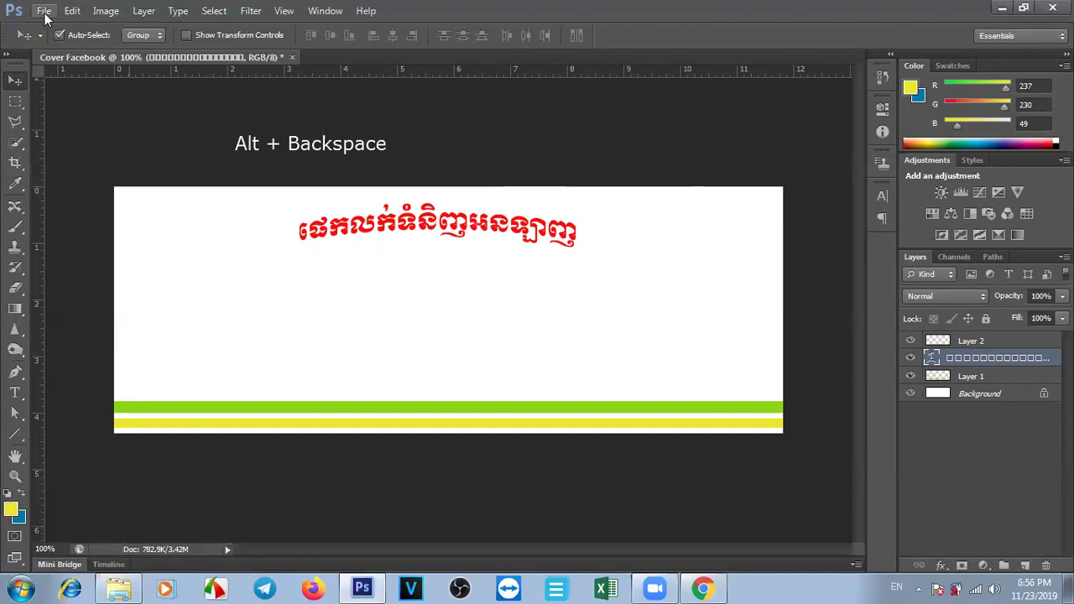
Browse the Desktop in the Open dialog, then cancel without opening a file.
{"action": "key", "text": "ctrl+o"}
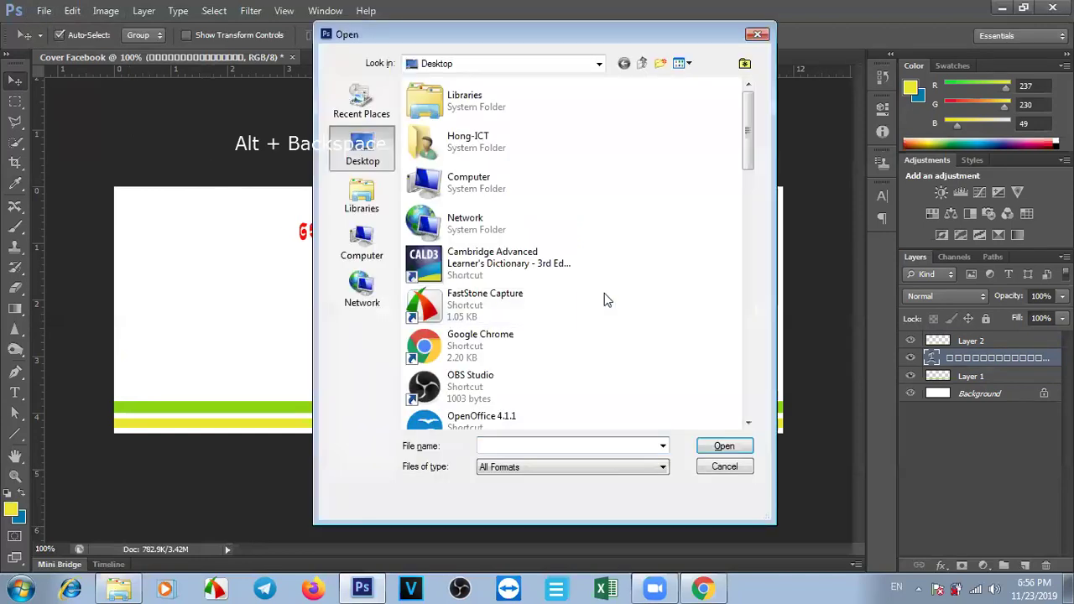
{"action": "left_click_drag", "start_coordinate": [752, 140], "coordinate": [748, 408]}
{"action": "left_click", "coordinate": [724, 468]}
Return to the facebook cover size image results in Chrome and select the search query.
{"action": "left_click", "coordinate": [703, 588]}
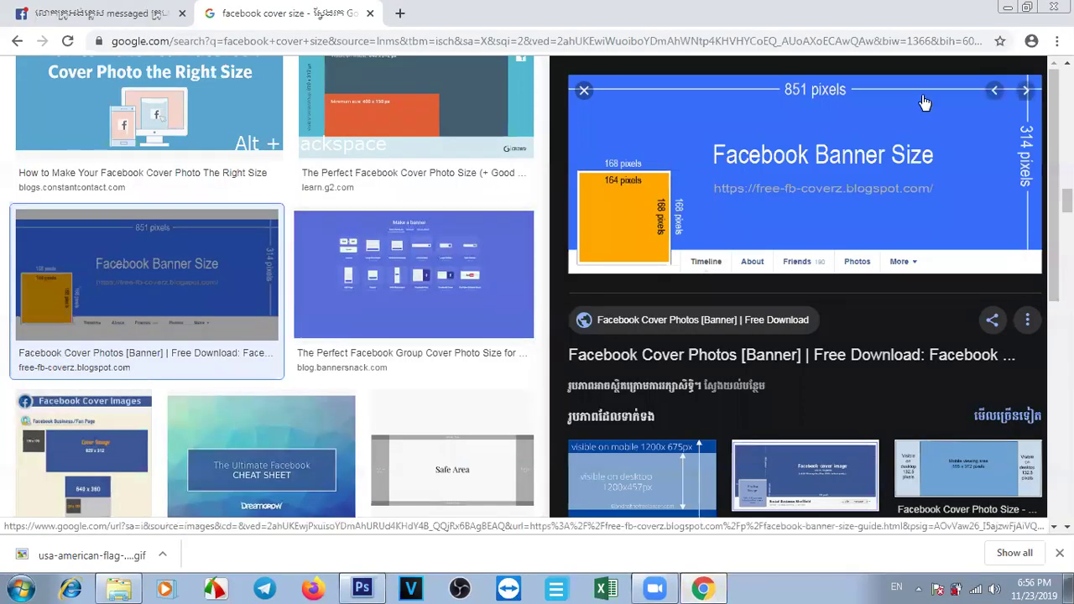
{"action": "scroll", "coordinate": [277, 294], "scroll_direction": "up", "scroll_amount": 6}
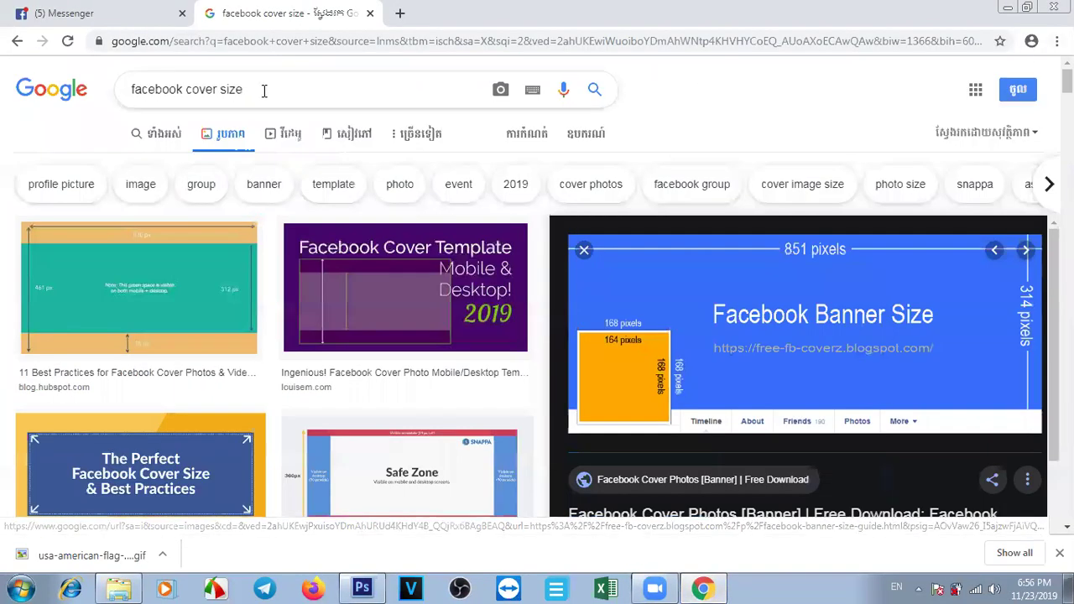
{"action": "left_click", "coordinate": [258, 90]}
{"action": "left_click_drag", "start_coordinate": [257, 90], "coordinate": [2, 90]}
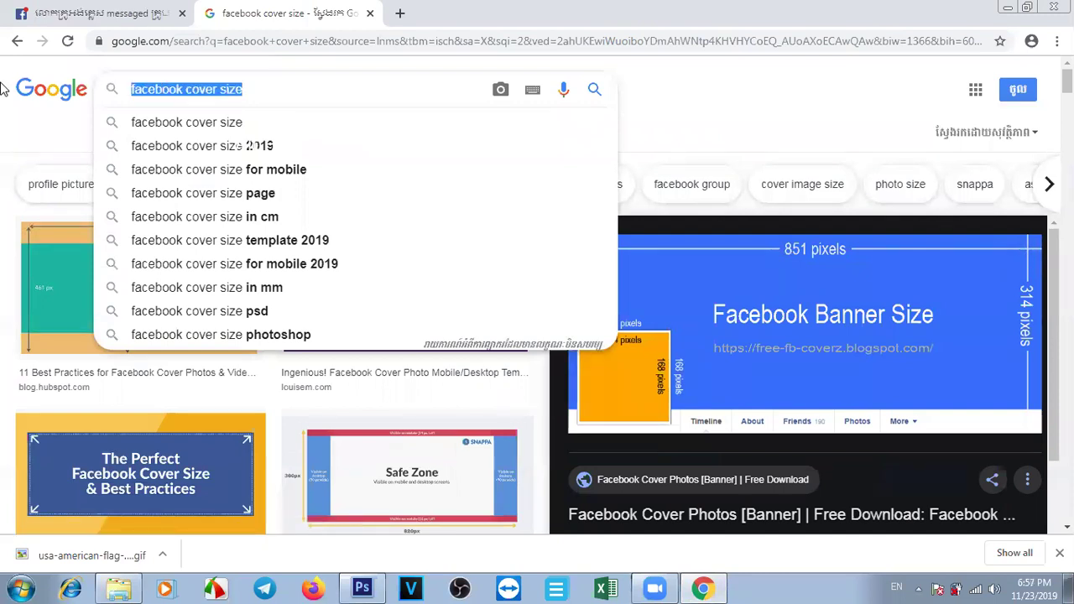
Search Google Images for 'Phone', then 'Phone png'.
{"action": "type", "text": "Phone"}
{"action": "key", "text": "Return"}
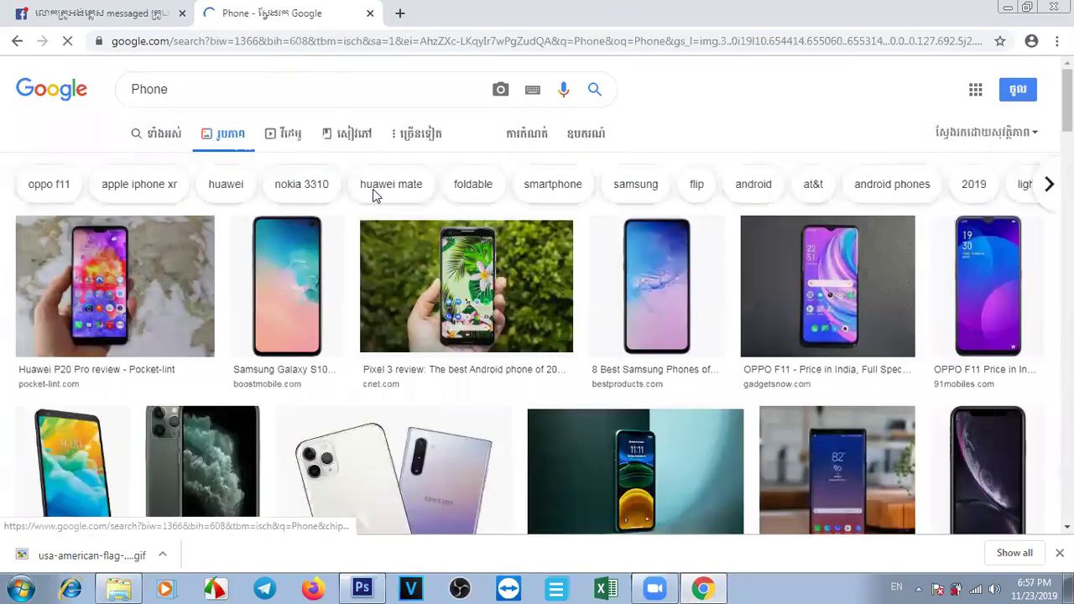
{"action": "left_click", "coordinate": [182, 97]}
{"action": "type", "text": "png"}
{"action": "key", "text": "Return"}
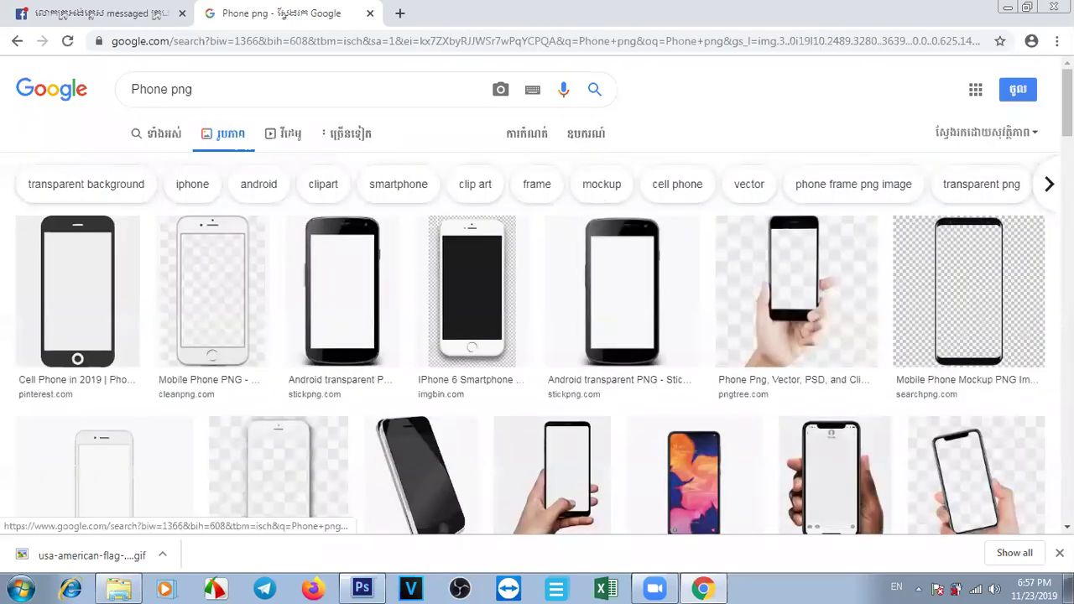
{"action": "scroll", "coordinate": [761, 173], "scroll_direction": "down", "scroll_amount": 2}
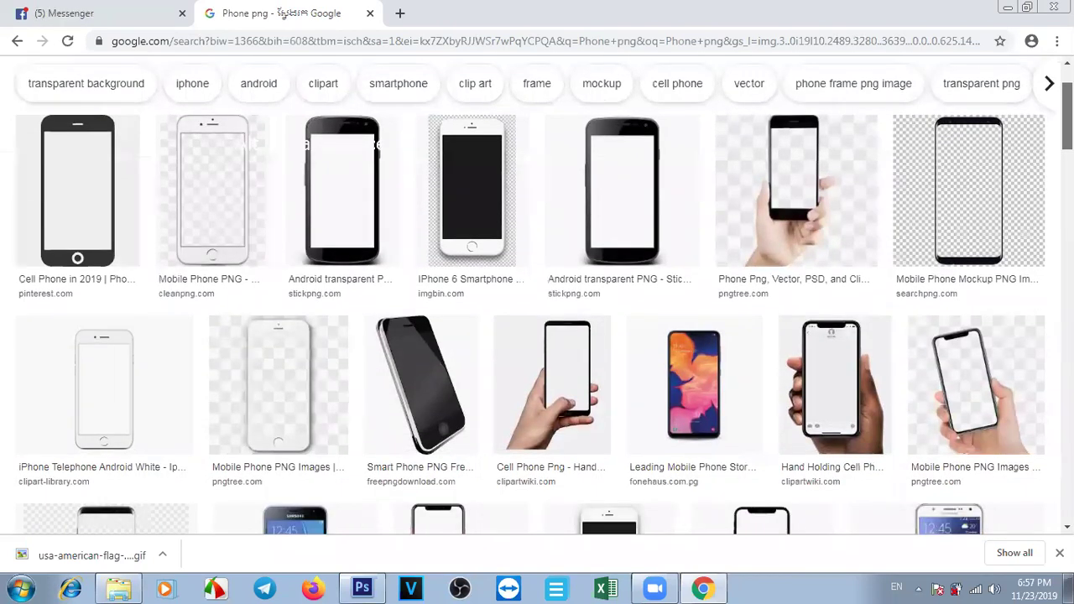
{"action": "scroll", "coordinate": [302, 84], "scroll_direction": "up", "scroll_amount": 2}
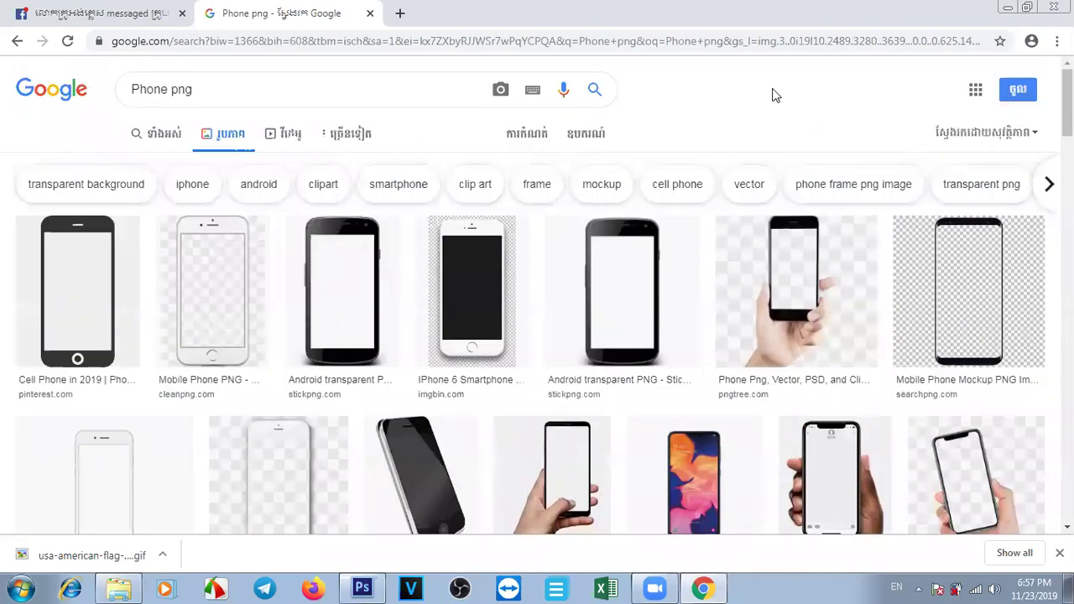
Change the image search to 'Phone i' and browse the results.
{"action": "left_click", "coordinate": [249, 96]}
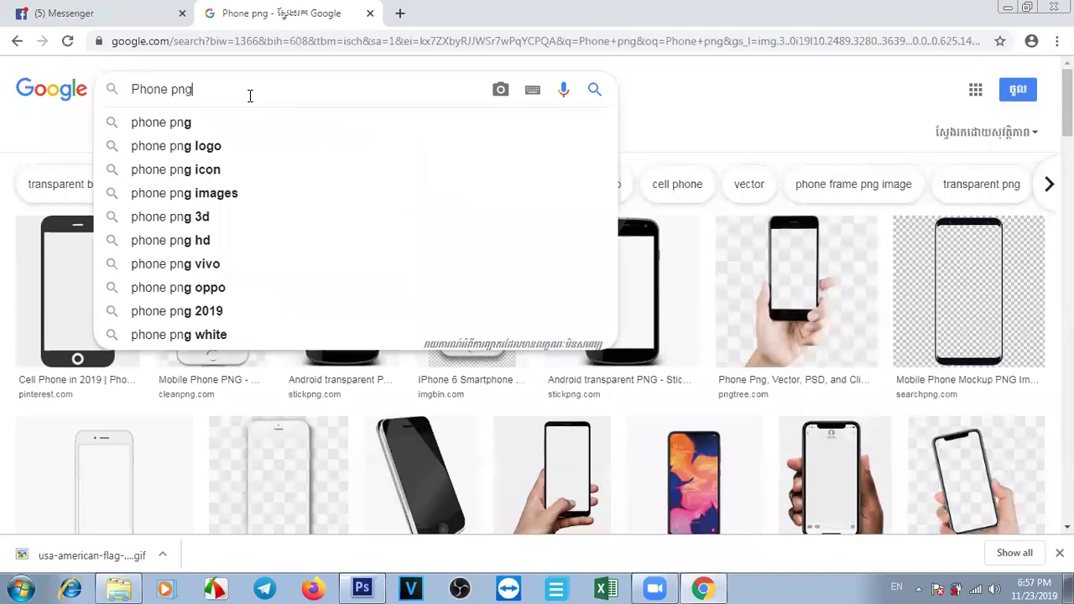
{"action": "key", "text": "BackSpace"}
{"action": "key", "text": "BackSpace"}
{"action": "key", "text": "BackSpace"}
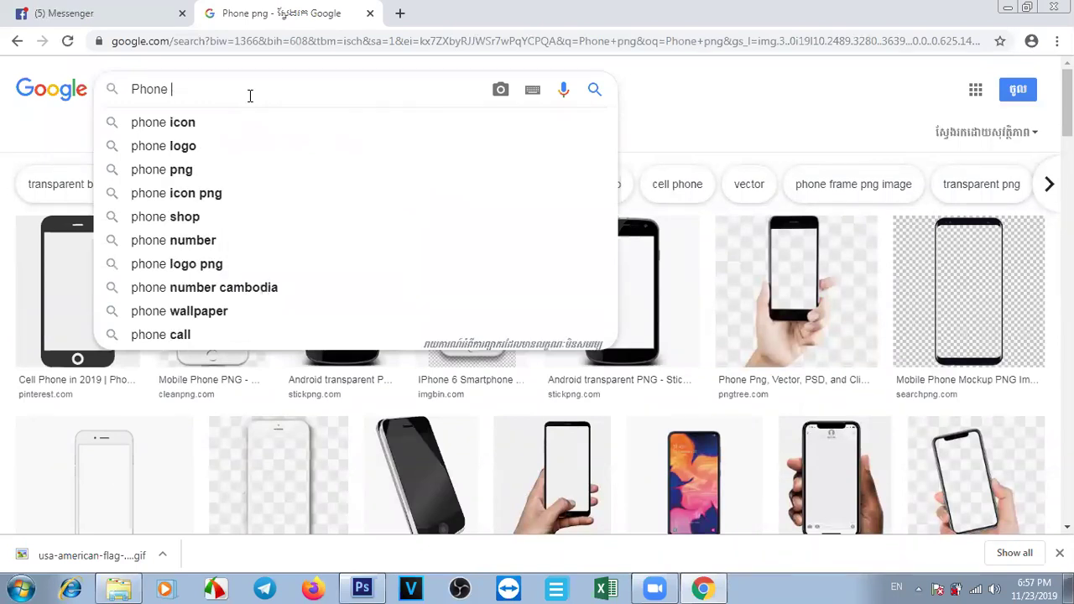
{"action": "type", "text": "i"}
{"action": "key", "text": "Return"}
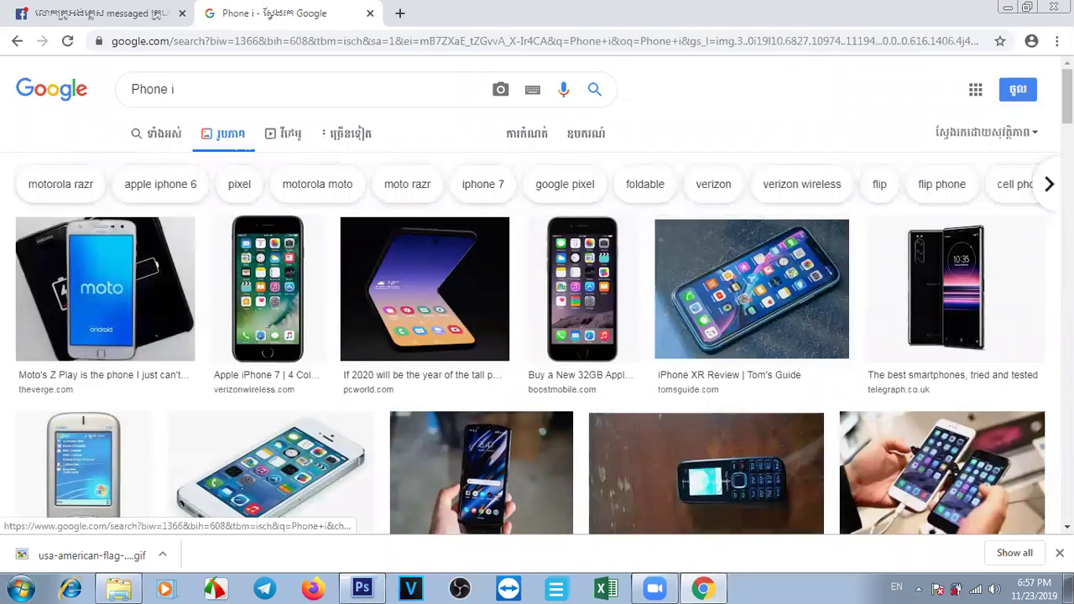
{"action": "scroll", "coordinate": [537, 294], "scroll_direction": "down", "scroll_amount": 3}
{"action": "scroll", "coordinate": [537, 294], "scroll_direction": "down", "scroll_amount": 3}
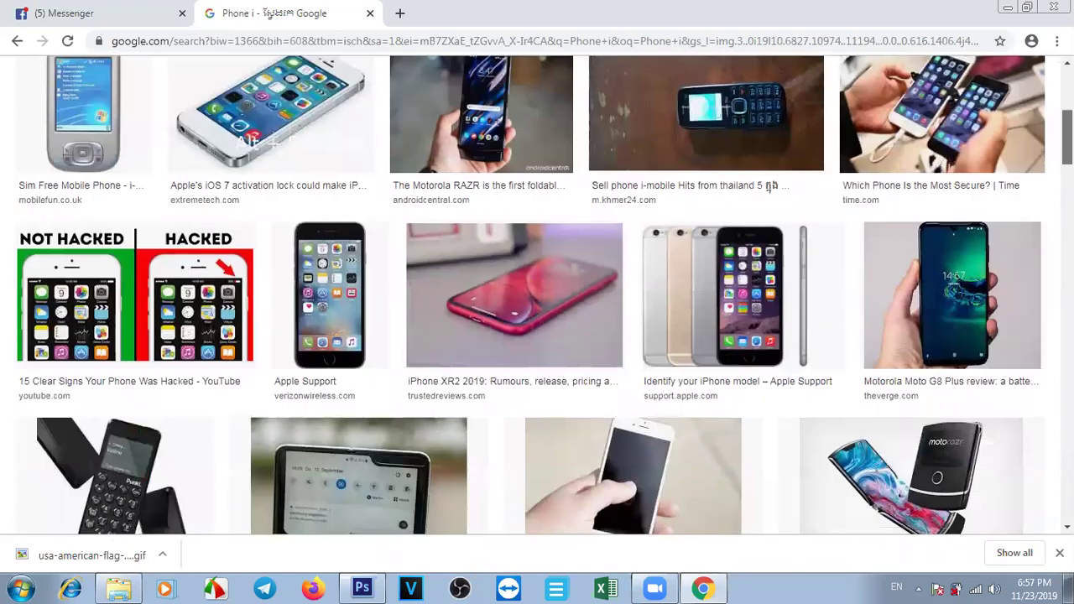
{"action": "scroll", "coordinate": [319, 225], "scroll_direction": "down", "scroll_amount": 2}
{"action": "scroll", "coordinate": [319, 225], "scroll_direction": "up", "scroll_amount": 3}
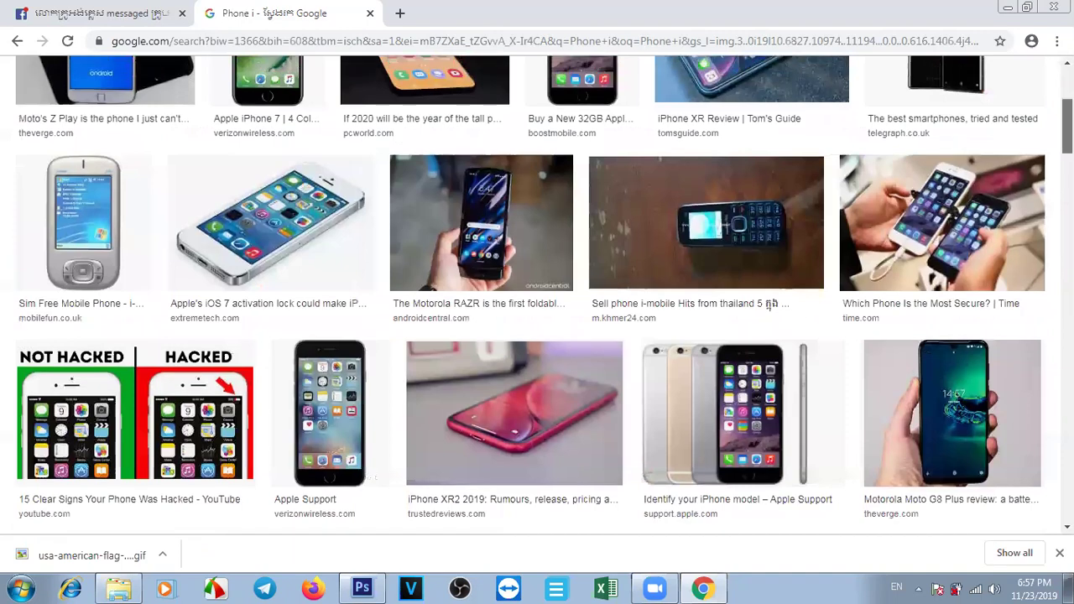
Copy the white iPhone photo from its preview and go back to Photoshop.
{"action": "left_click", "coordinate": [319, 225]}
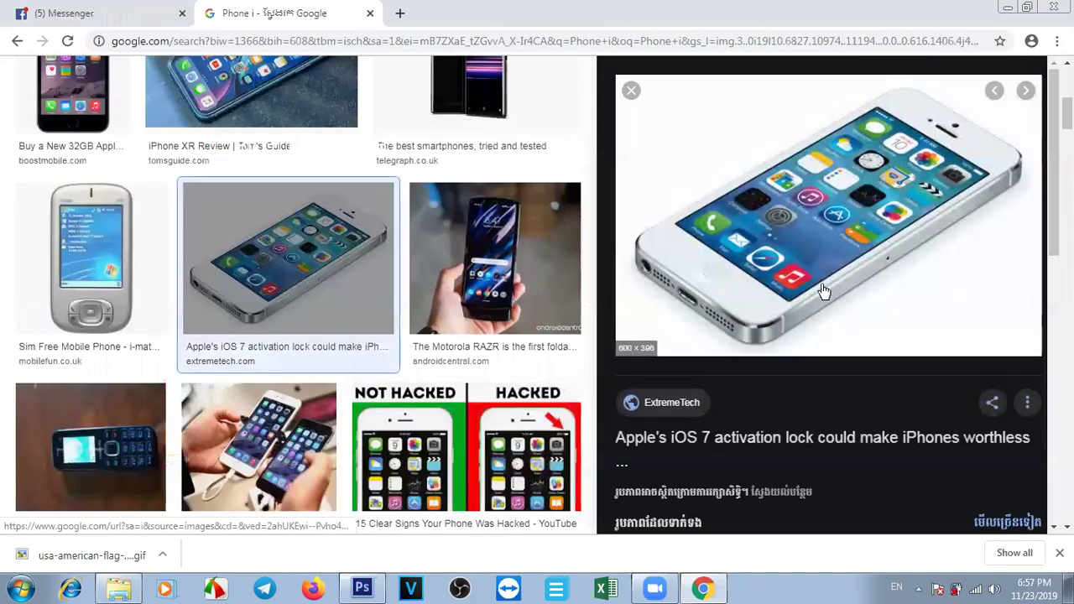
{"action": "right_click", "coordinate": [802, 238]}
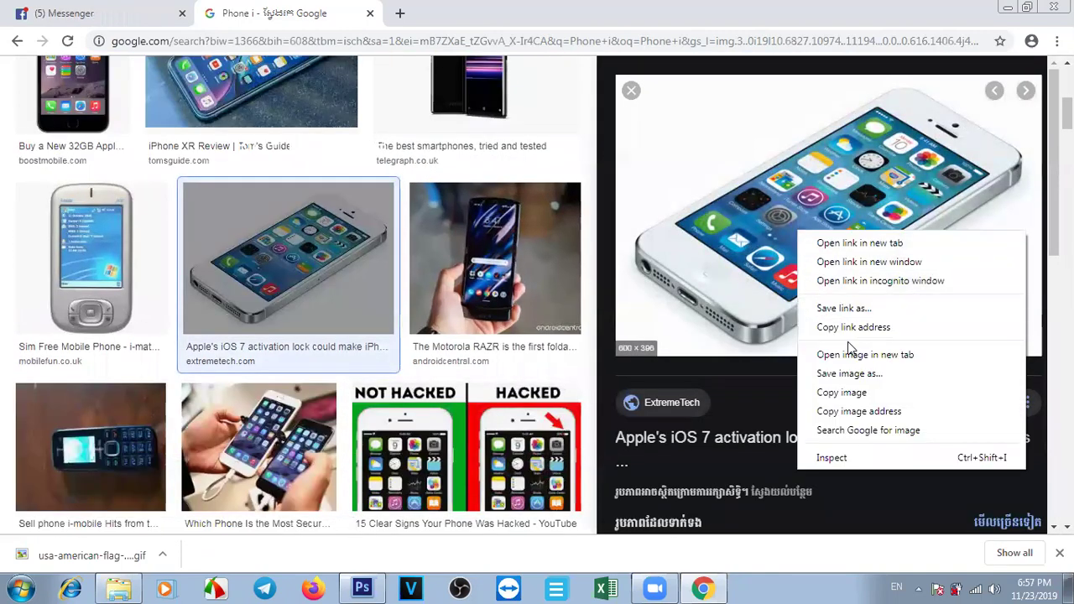
{"action": "left_click", "coordinate": [850, 396]}
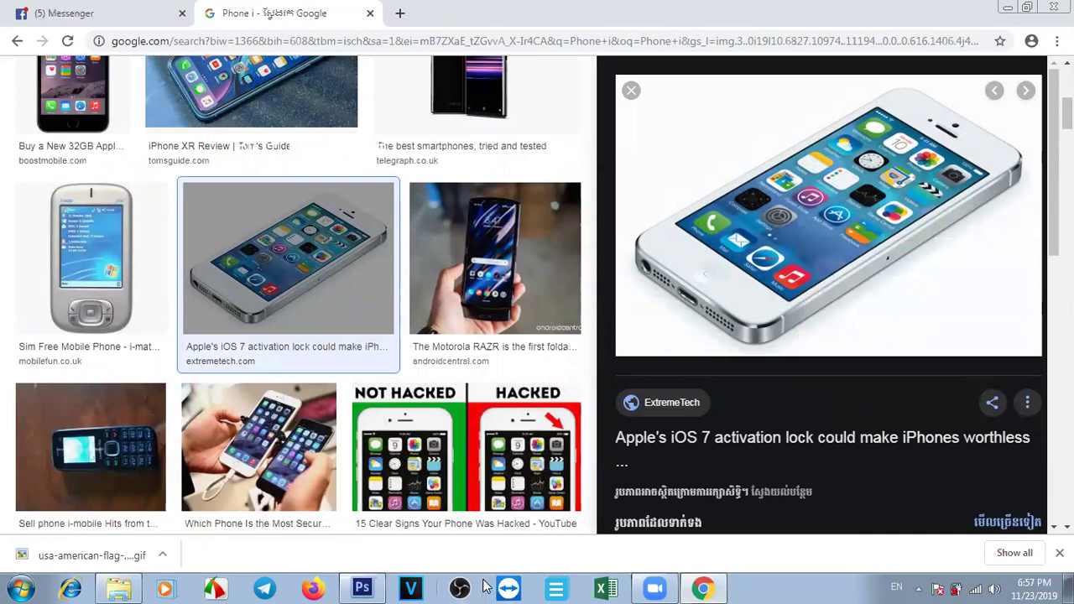
{"action": "left_click", "coordinate": [362, 588]}
Paste the iPhone photo as a new layer, shrink it and move it left below the title.
{"action": "key", "text": "ctrl+v"}
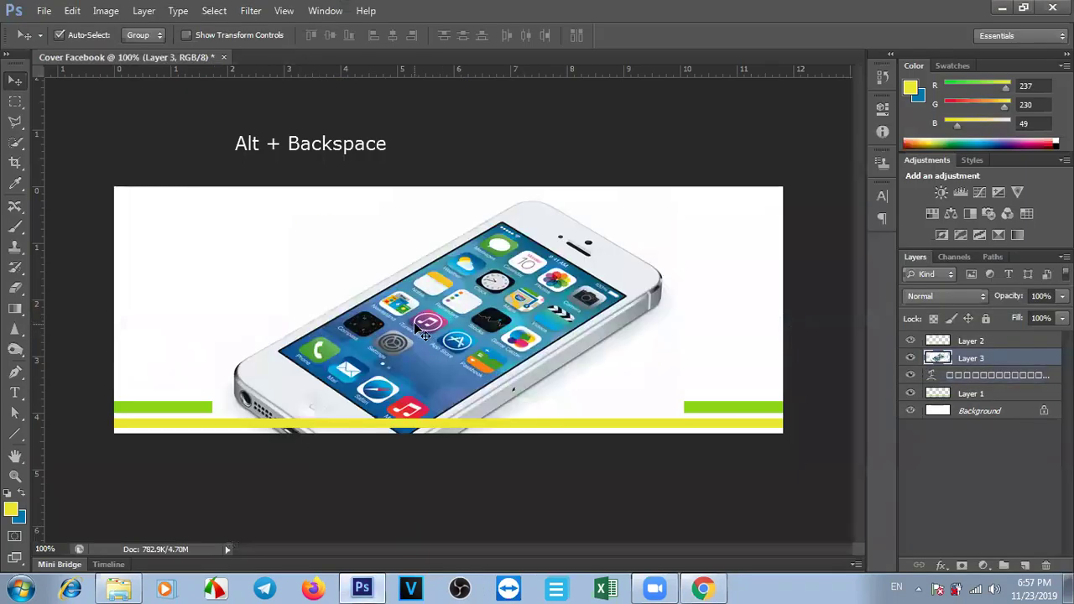
{"action": "key", "text": "ctrl+t"}
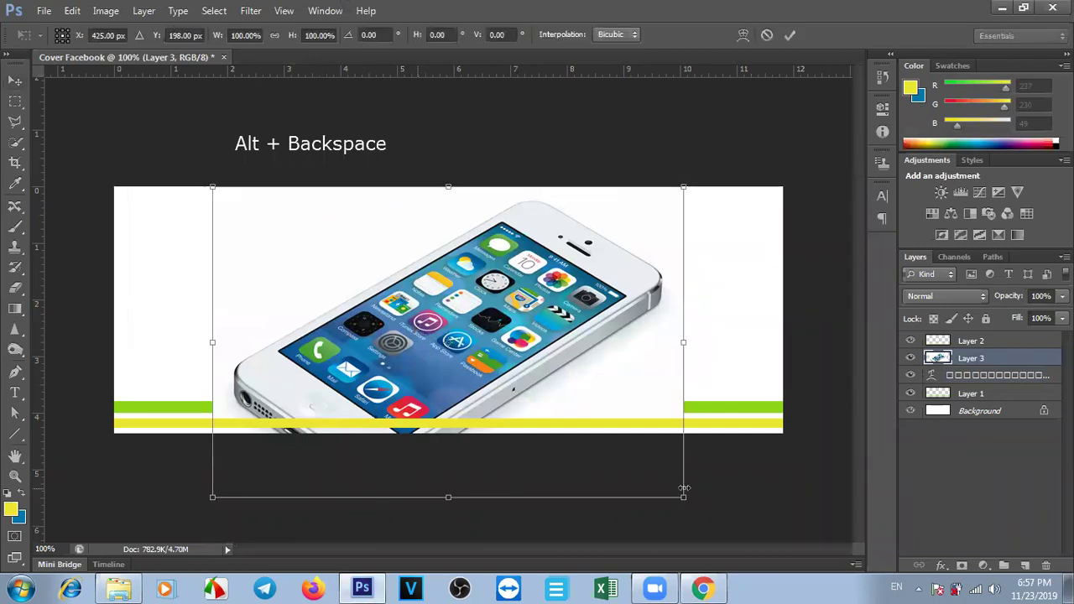
{"action": "left_click_drag", "start_coordinate": [683, 498], "coordinate": [361, 313]}
{"action": "left_click_drag", "start_coordinate": [314, 231], "coordinate": [236, 309]}
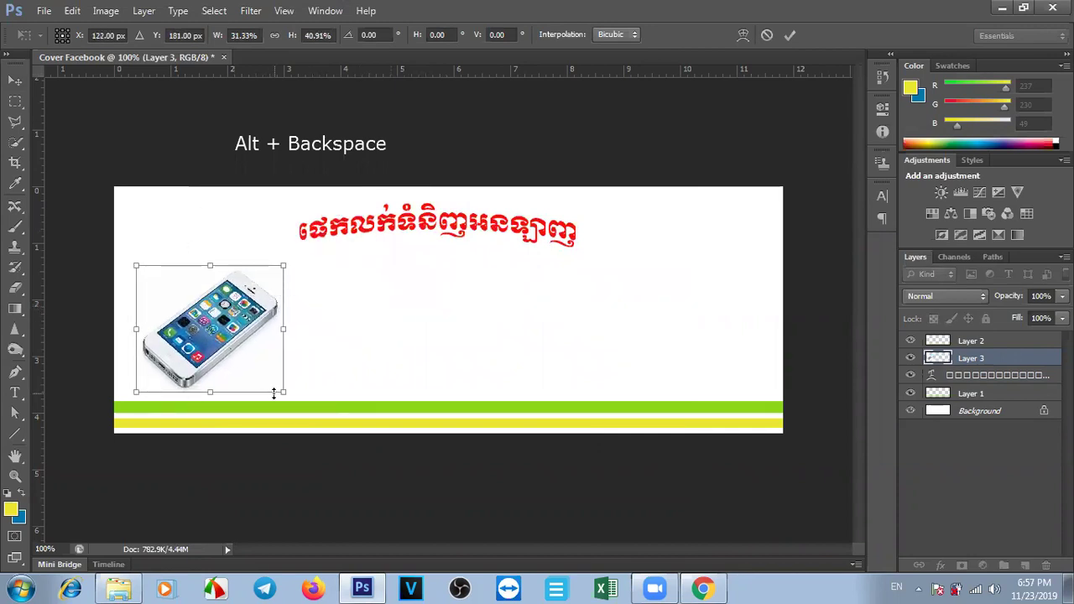
Fine-tune the iPhone photo's width and height above the stripes and commit the transform.
{"action": "left_click_drag", "start_coordinate": [281, 393], "coordinate": [300, 383]}
{"action": "left_click_drag", "start_coordinate": [298, 322], "coordinate": [213, 324]}
{"action": "left_click_drag", "start_coordinate": [174, 263], "coordinate": [181, 292]}
{"action": "left_click_drag", "start_coordinate": [209, 329], "coordinate": [332, 344]}
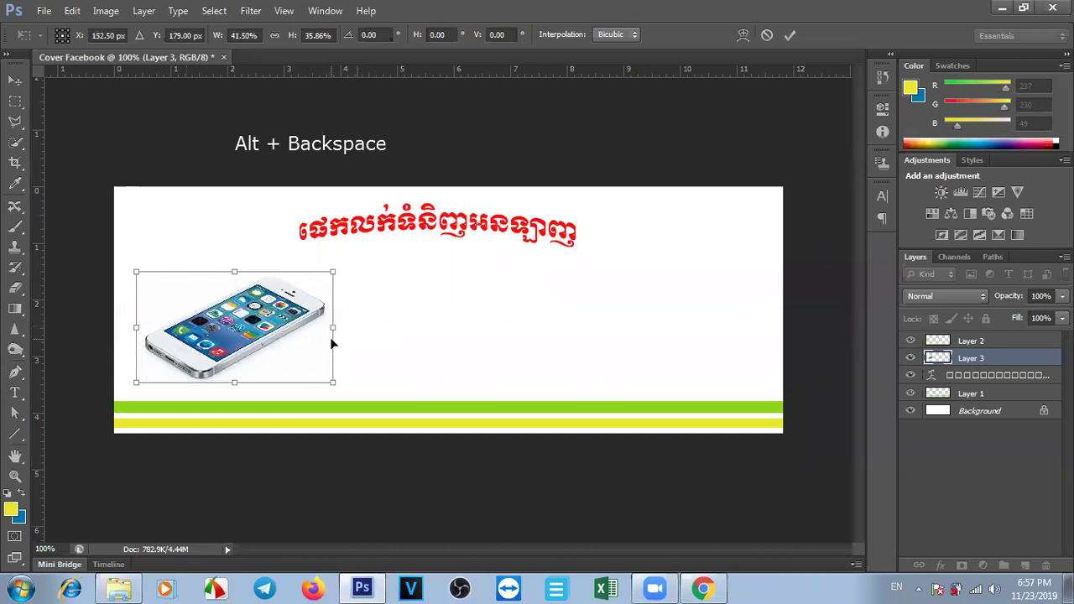
{"action": "left_click_drag", "start_coordinate": [334, 385], "coordinate": [327, 385]}
{"action": "left_click_drag", "start_coordinate": [324, 327], "coordinate": [223, 339]}
{"action": "key", "text": "Return"}
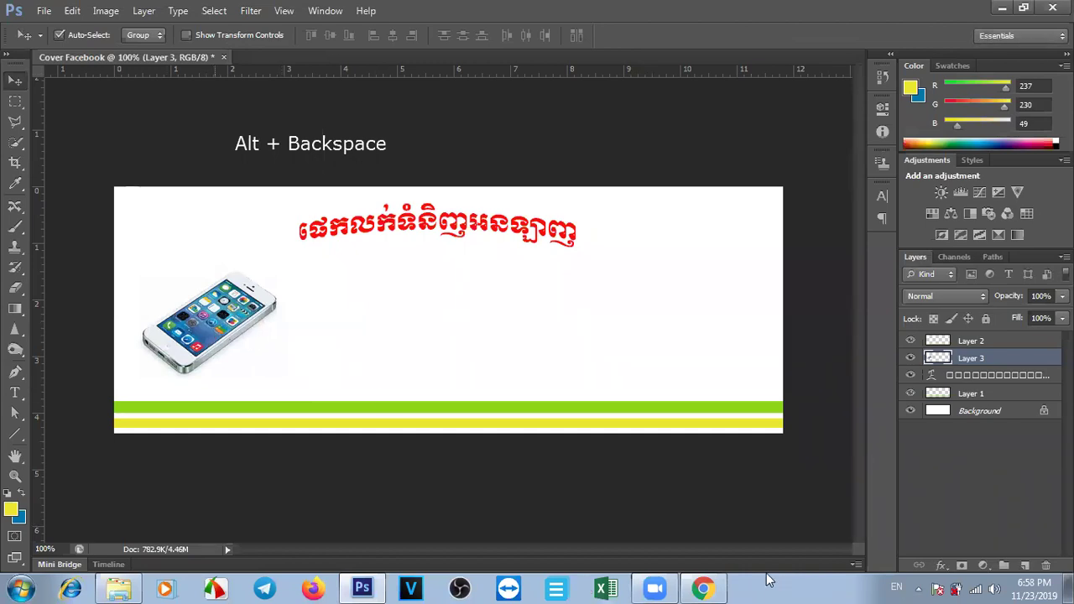
Search Google Images for 'samsung galaxy note 10' and browse the phone results.
{"action": "left_click", "coordinate": [705, 588]}
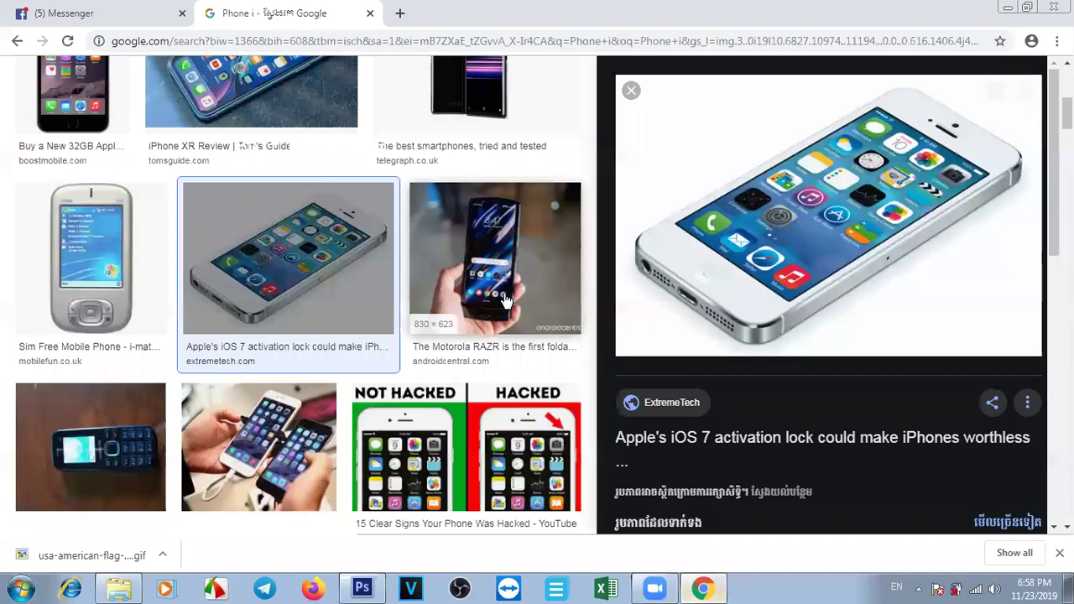
{"action": "scroll", "coordinate": [298, 286], "scroll_direction": "up", "scroll_amount": 5}
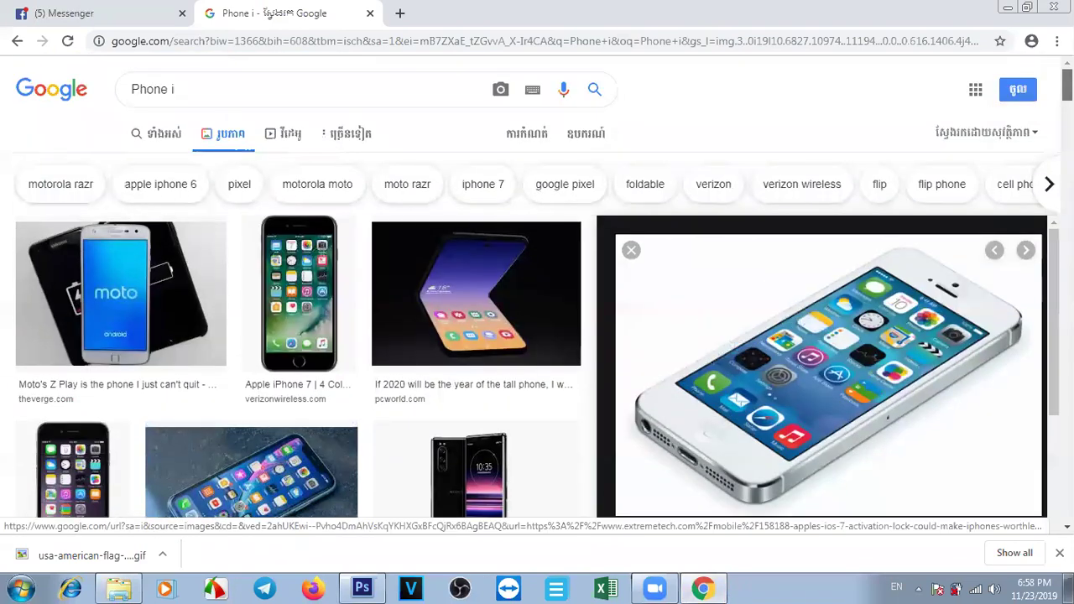
{"action": "scroll", "coordinate": [298, 286], "scroll_direction": "down", "scroll_amount": 9}
{"action": "scroll", "coordinate": [298, 285], "scroll_direction": "down", "scroll_amount": 2}
{"action": "scroll", "coordinate": [298, 285], "scroll_direction": "up", "scroll_amount": 8}
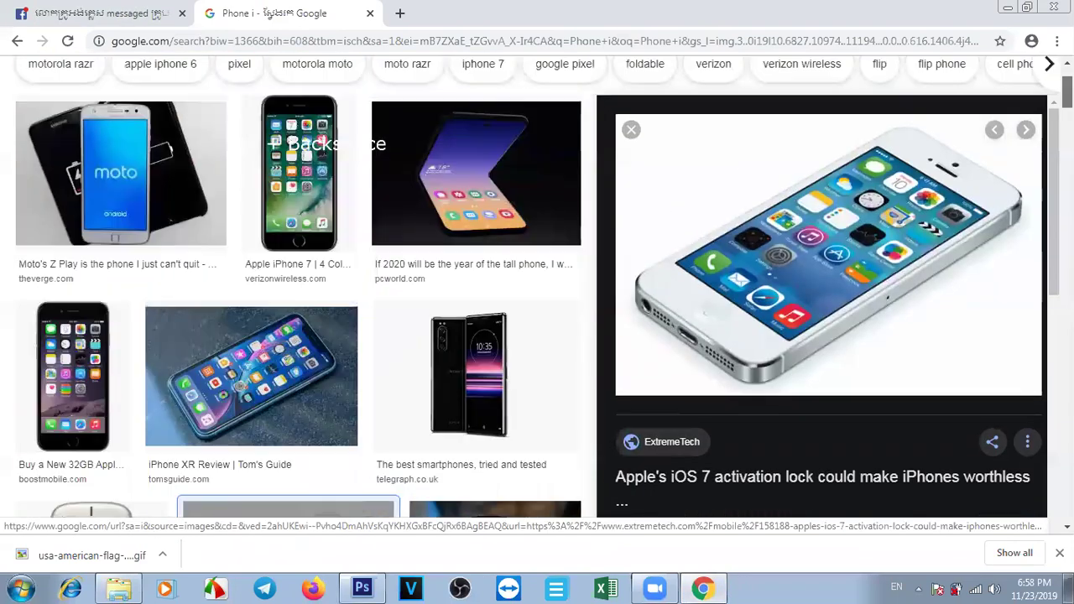
{"action": "triple_click", "coordinate": [202, 93]}
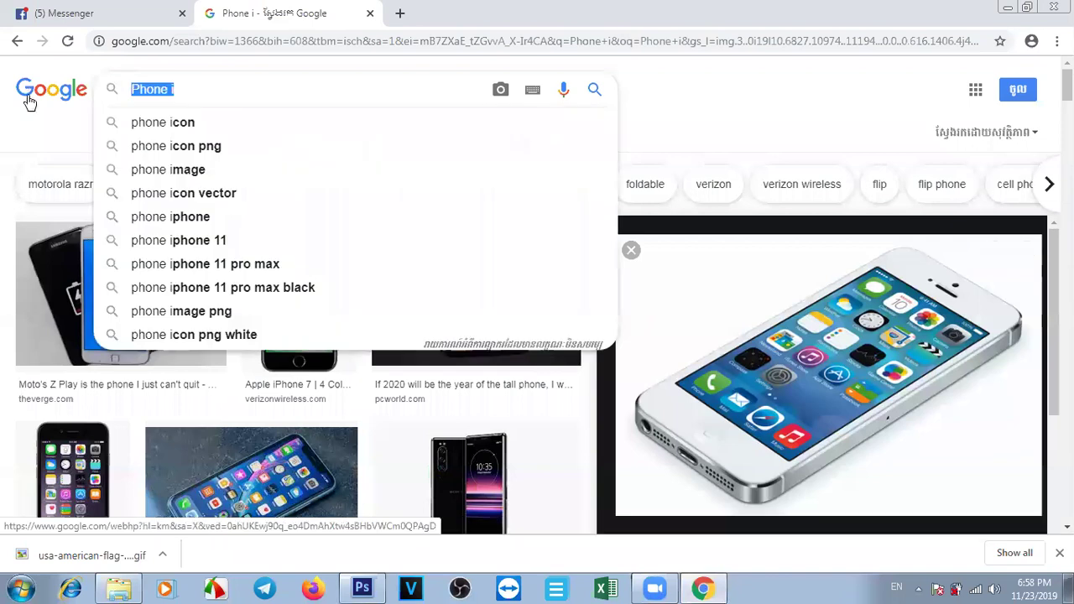
{"action": "type", "text": "samsung"}
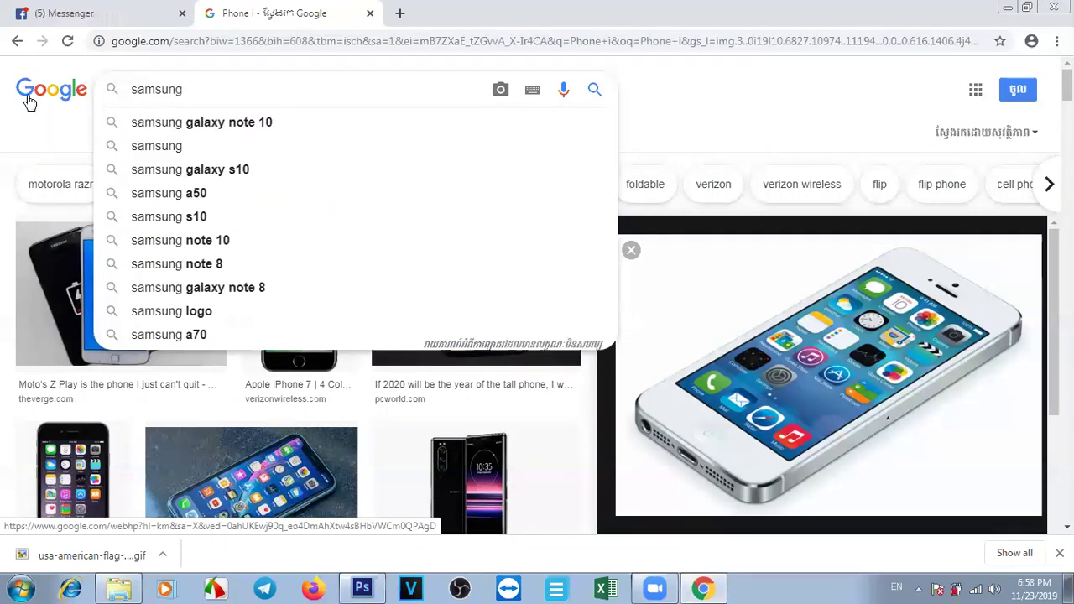
{"action": "left_click", "coordinate": [218, 126]}
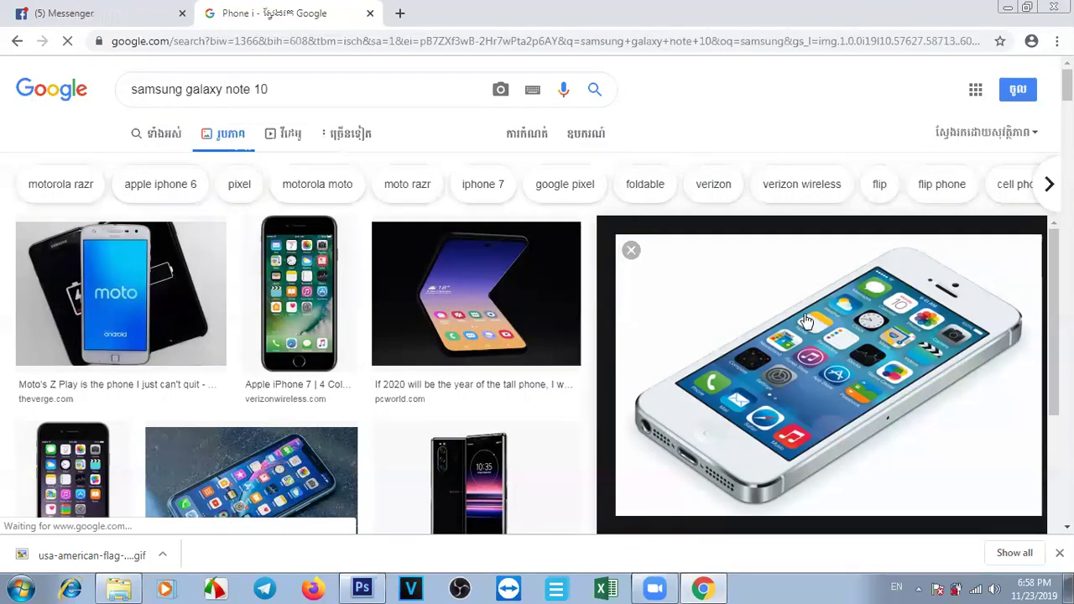
{"action": "scroll", "coordinate": [537, 336], "scroll_direction": "down", "scroll_amount": 1}
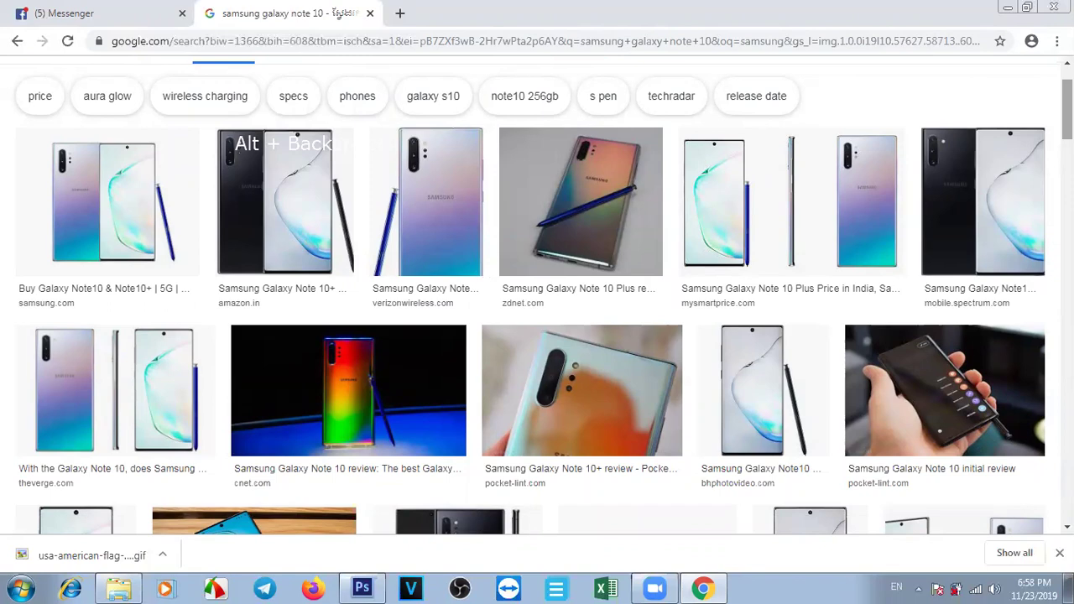
{"action": "scroll", "coordinate": [537, 294], "scroll_direction": "down", "scroll_amount": 4}
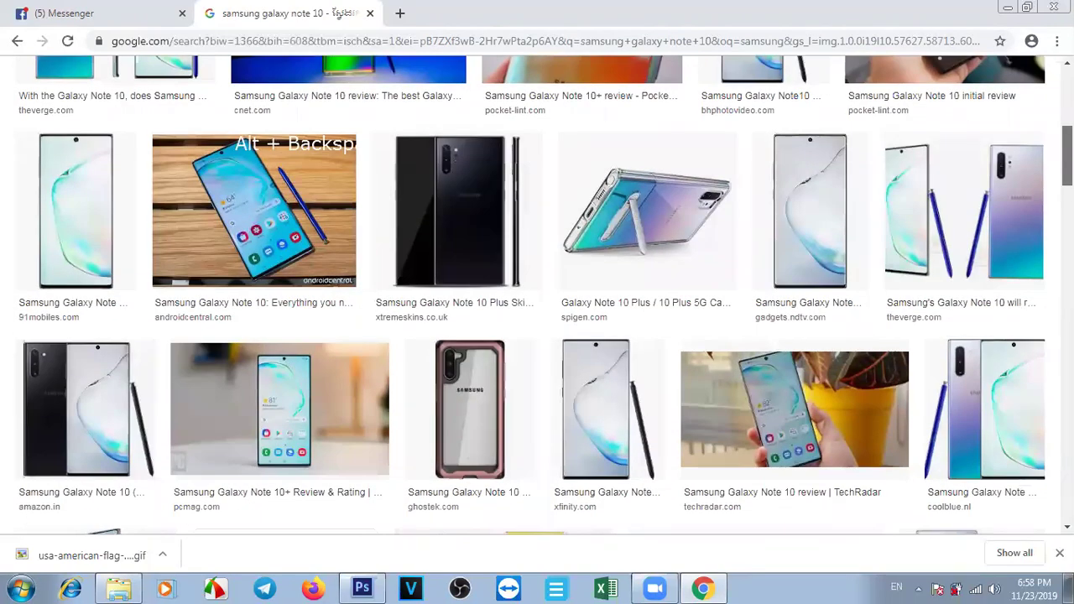
{"action": "scroll", "coordinate": [537, 293], "scroll_direction": "down", "scroll_amount": 5}
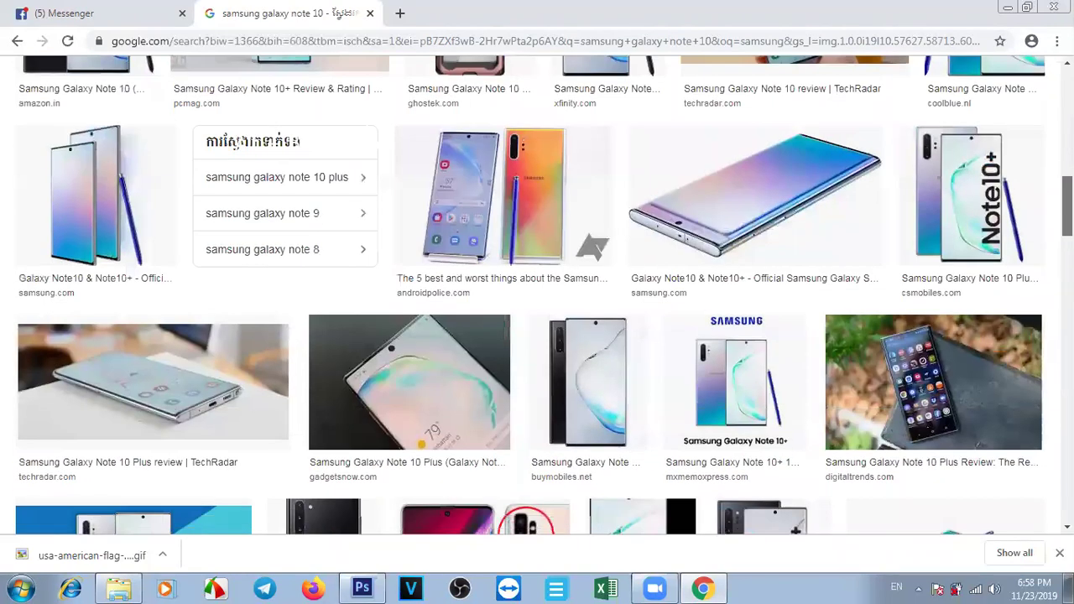
{"action": "scroll", "coordinate": [537, 294], "scroll_direction": "up", "scroll_amount": 3}
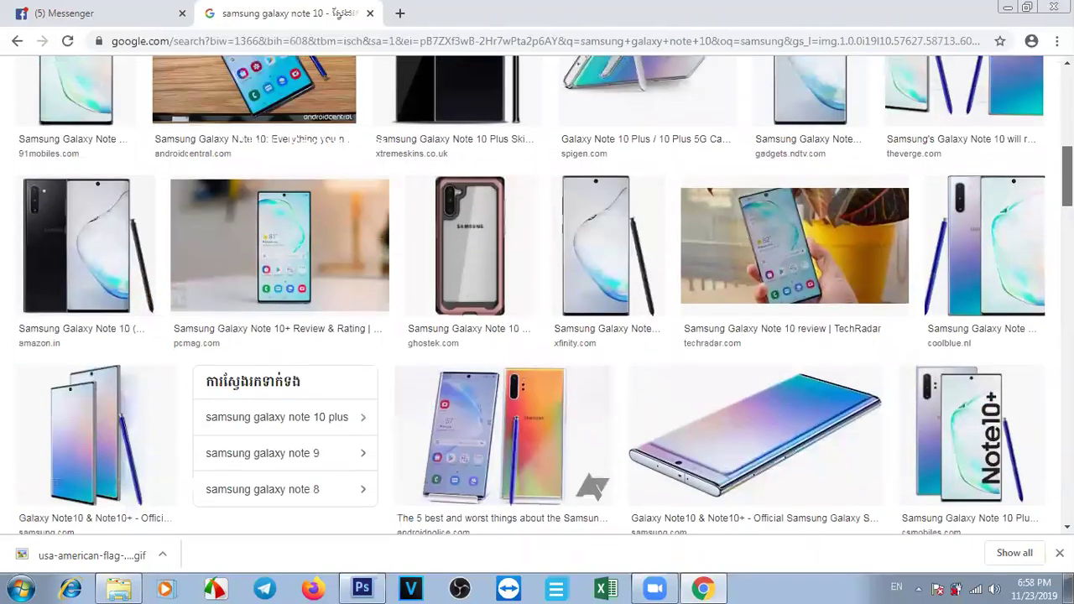
{"action": "scroll", "coordinate": [537, 293], "scroll_direction": "up", "scroll_amount": 8}
{"action": "scroll", "coordinate": [537, 294], "scroll_direction": "down", "scroll_amount": 15}
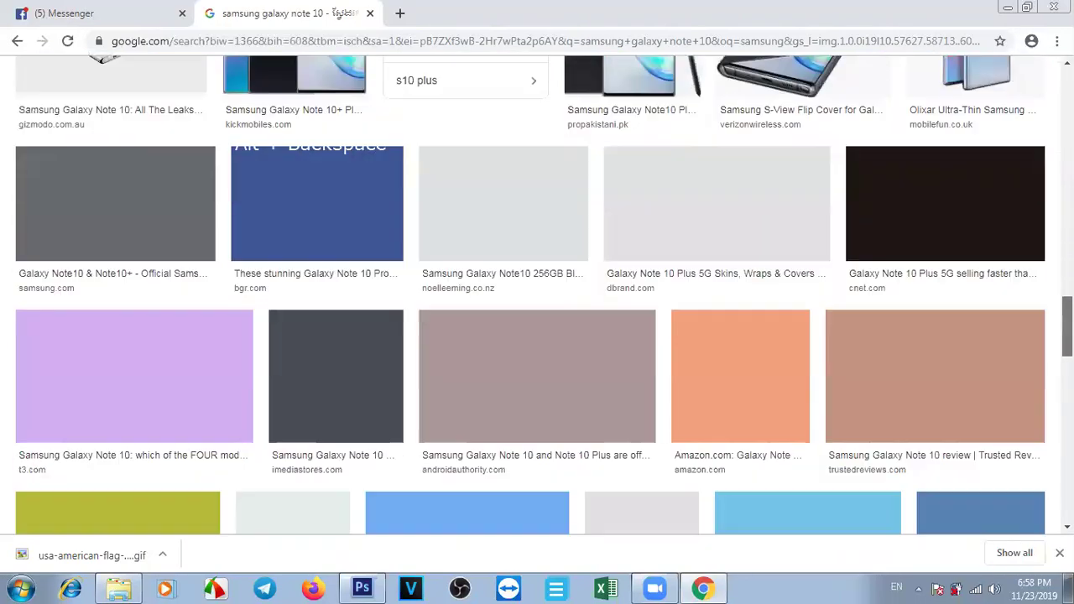
{"action": "scroll", "coordinate": [537, 293], "scroll_direction": "down", "scroll_amount": 5}
{"action": "scroll", "coordinate": [537, 294], "scroll_direction": "up", "scroll_amount": 20}
Add 'green' to the query and browse green Galaxy Note 10 images.
{"action": "left_click", "coordinate": [331, 88]}
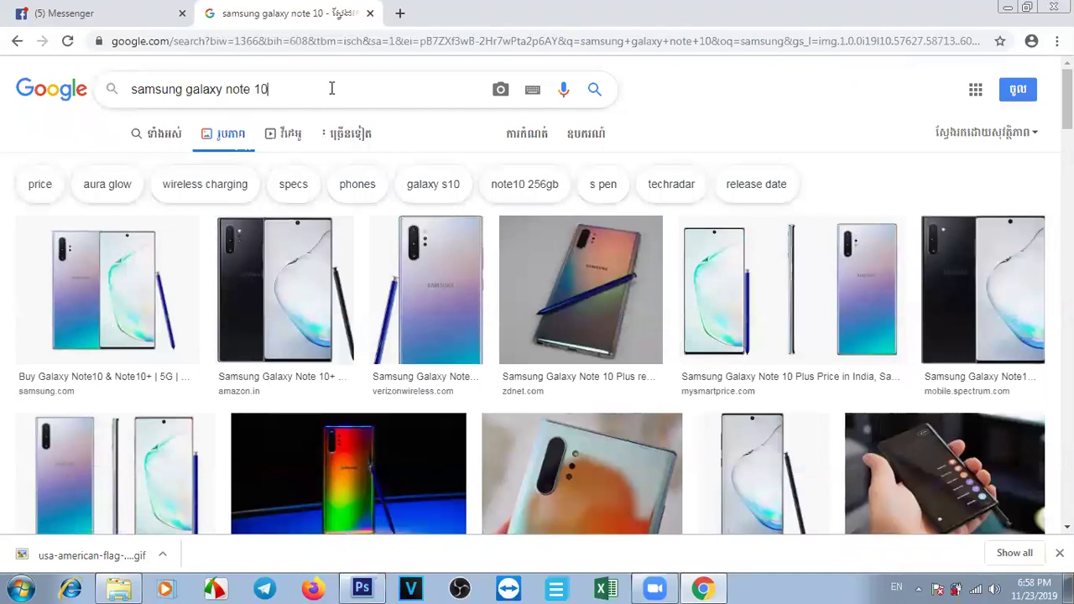
{"action": "type", "text": "green"}
{"action": "key", "text": "Return"}
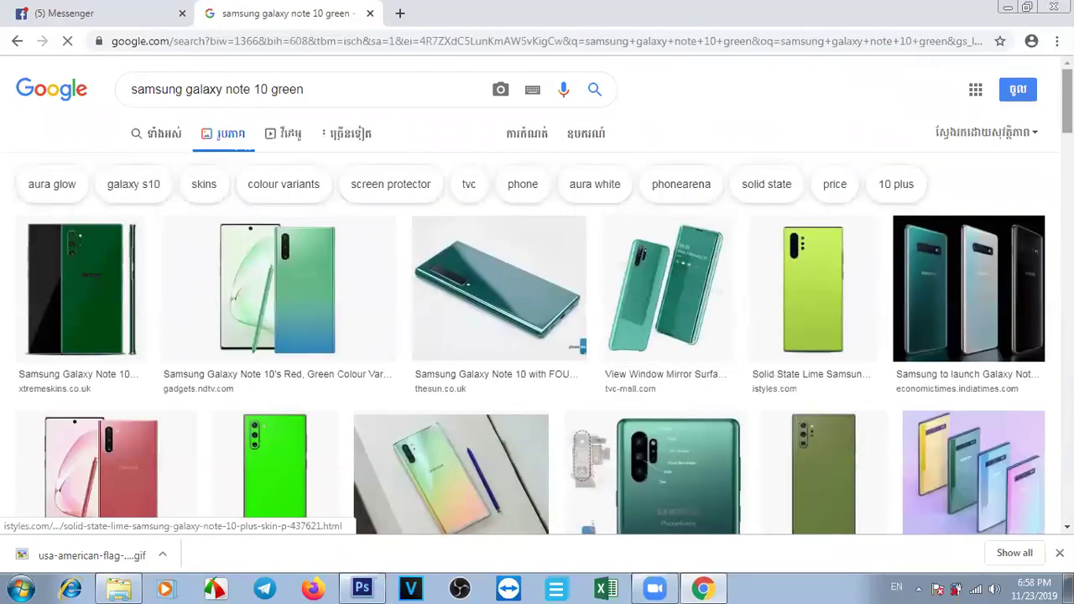
{"action": "scroll", "coordinate": [537, 293], "scroll_direction": "down", "scroll_amount": 10}
{"action": "key", "text": "alt+BackSpace"}
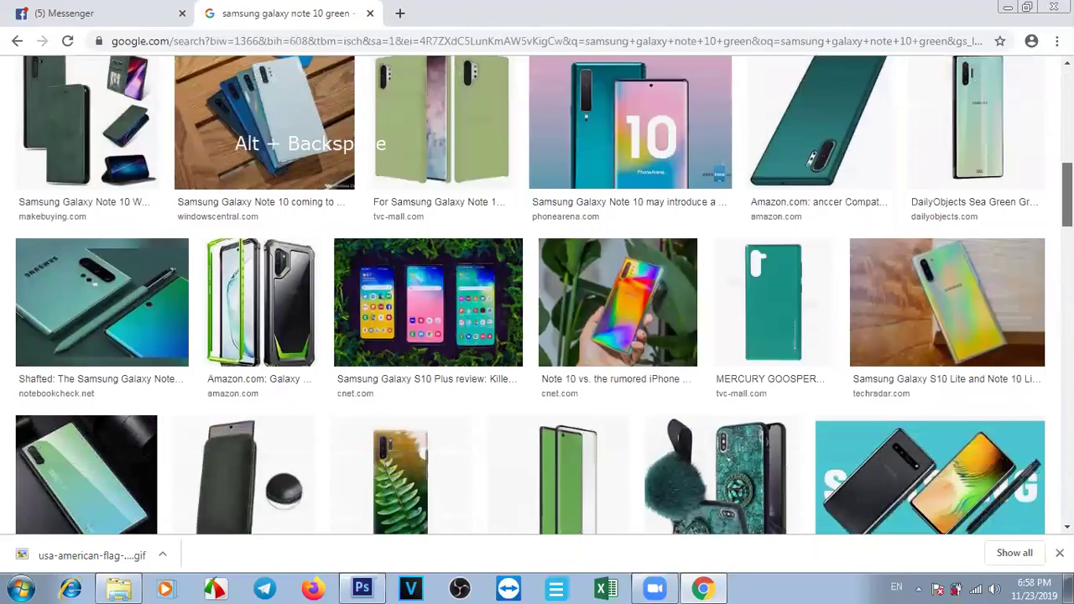
{"action": "scroll", "coordinate": [531, 294], "scroll_direction": "down", "scroll_amount": 4}
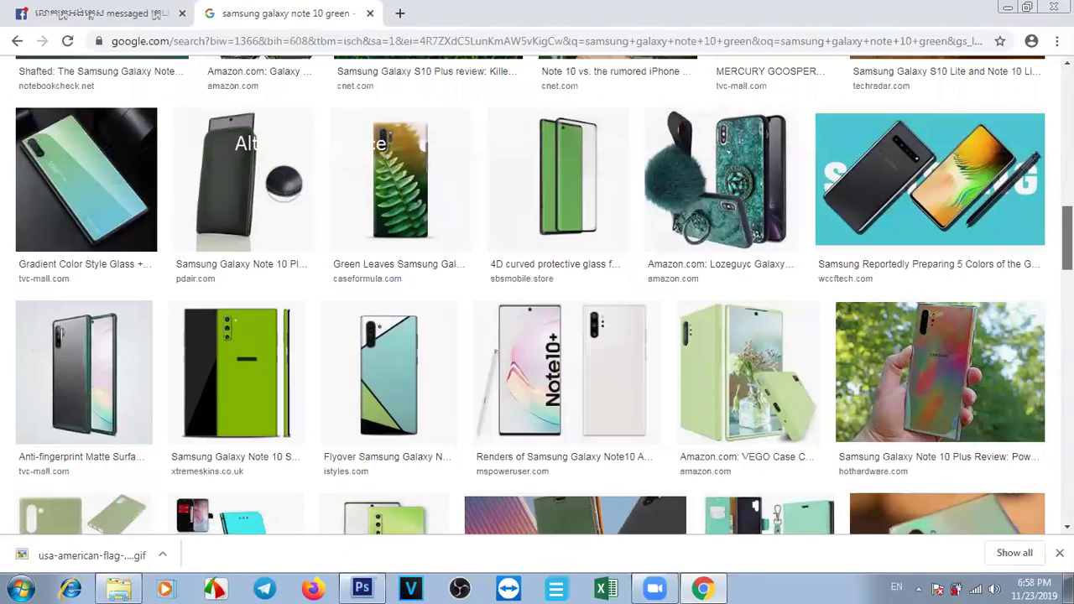
{"action": "scroll", "coordinate": [537, 294], "scroll_direction": "down", "scroll_amount": 3}
{"action": "scroll", "coordinate": [537, 293], "scroll_direction": "up", "scroll_amount": 15}
Change the query to 'samsung galaxy note 10 blue' and browse the results.
{"action": "left_click", "coordinate": [374, 86]}
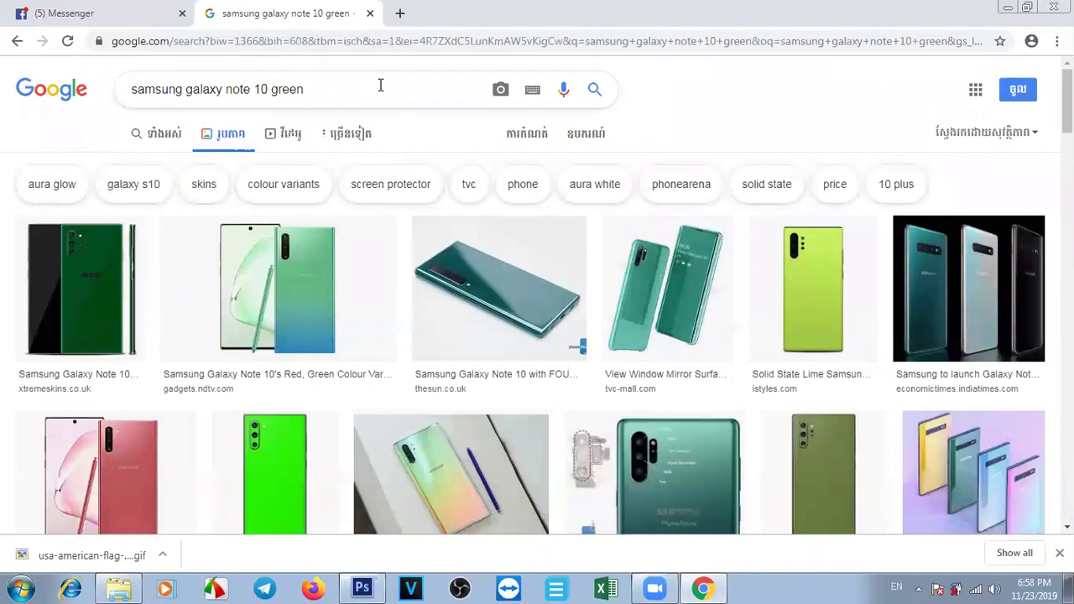
{"action": "key", "text": "BackSpace"}
{"action": "key", "text": "BackSpace"}
{"action": "key", "text": "BackSpace"}
{"action": "key", "text": "BackSpace"}
{"action": "key", "text": "BackSpace"}
{"action": "type", "text": "blue"}
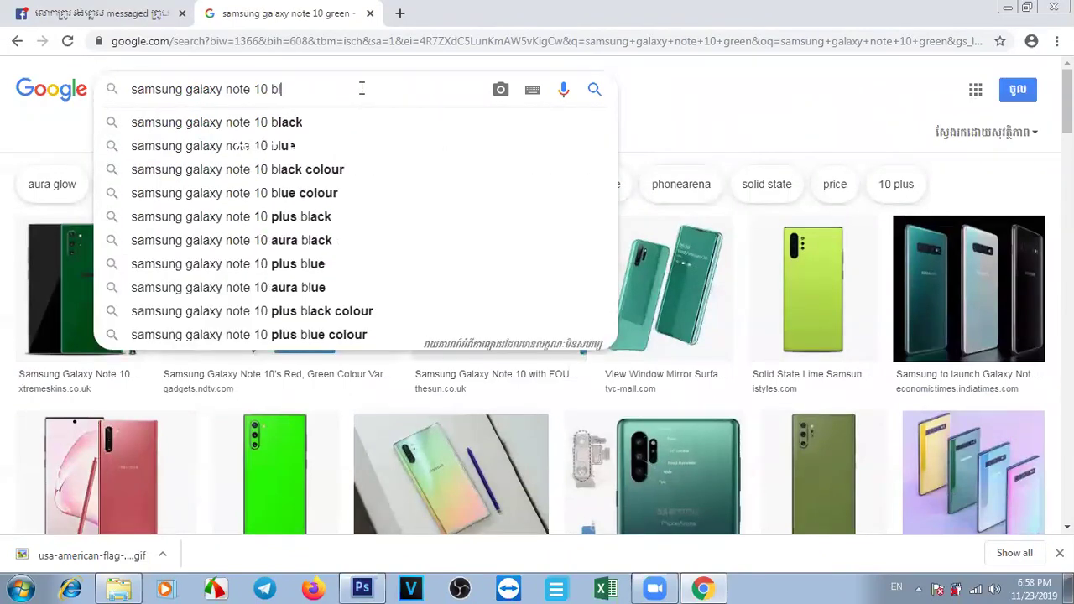
{"action": "key", "text": "Return"}
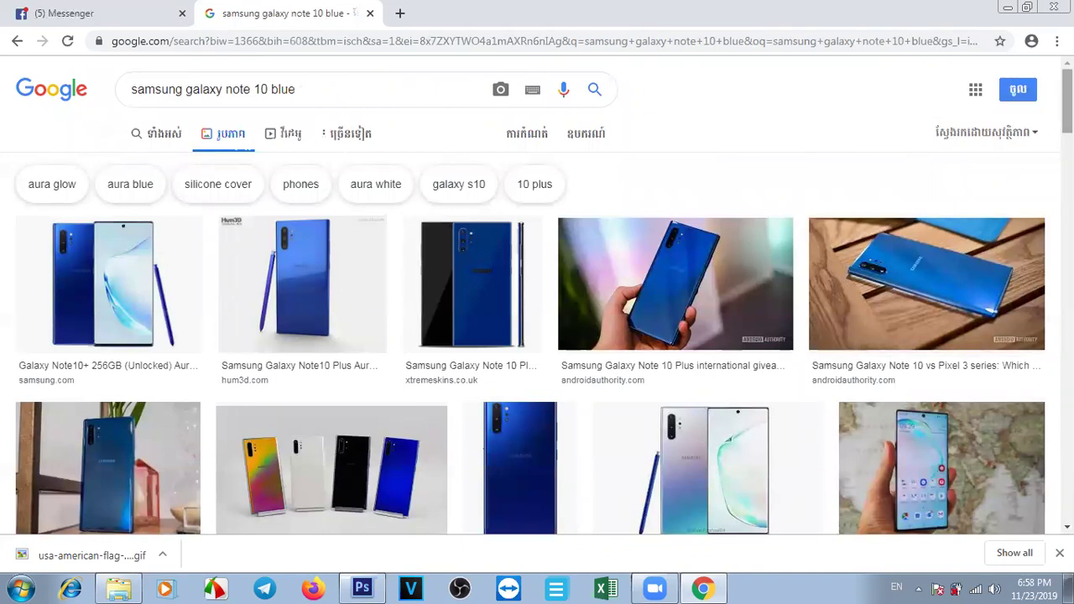
{"action": "scroll", "coordinate": [713, 379], "scroll_direction": "down", "scroll_amount": 3}
{"action": "scroll", "coordinate": [537, 294], "scroll_direction": "down", "scroll_amount": 3}
{"action": "key", "text": "alt+BackSpace"}
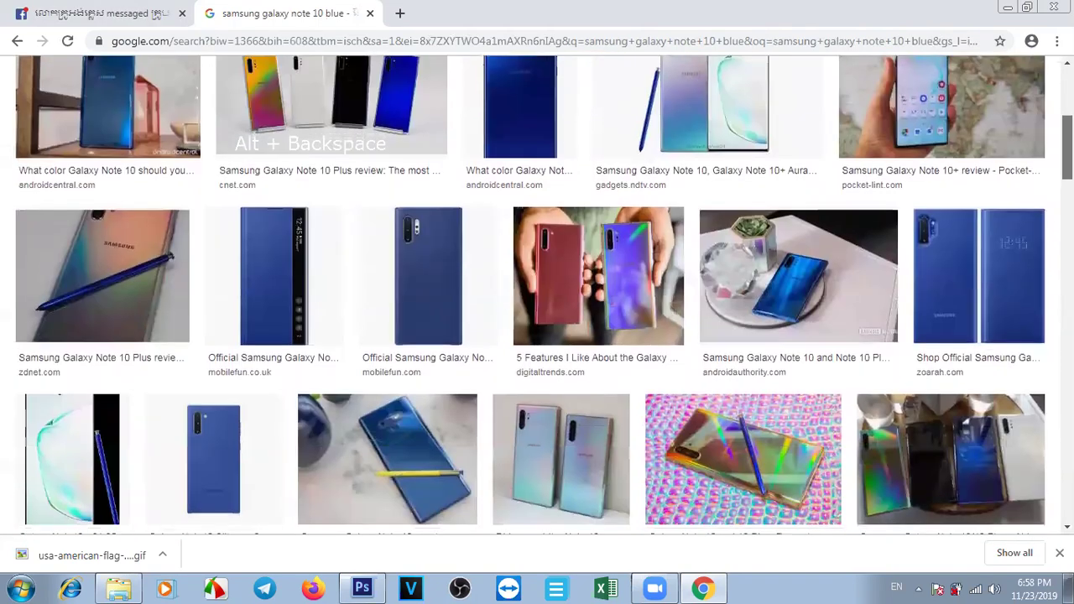
{"action": "scroll", "coordinate": [537, 293], "scroll_direction": "down", "scroll_amount": 5}
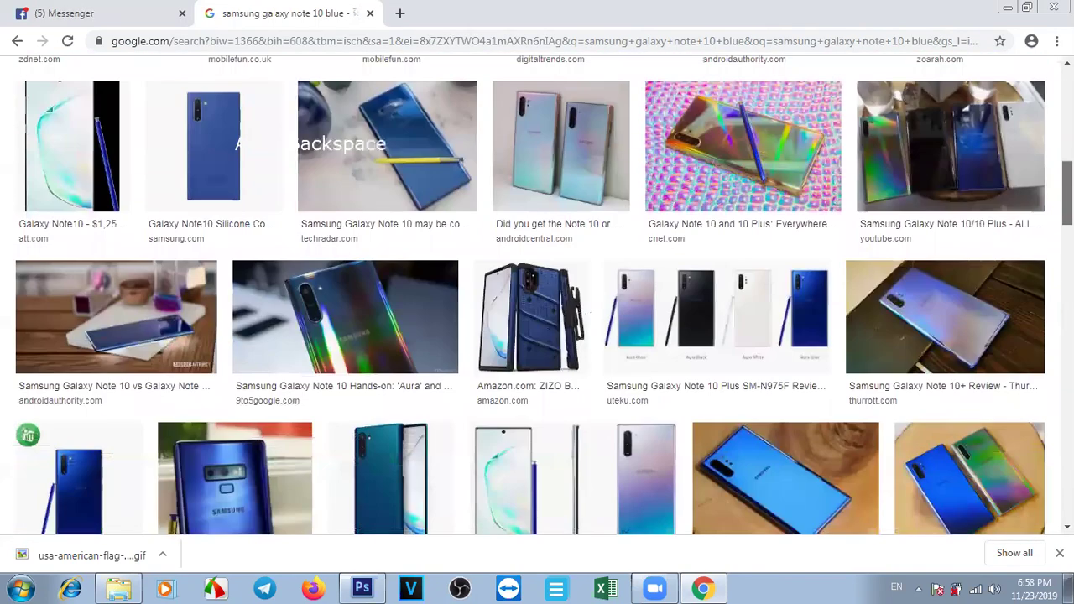
{"action": "scroll", "coordinate": [530, 300], "scroll_direction": "down", "scroll_amount": 2}
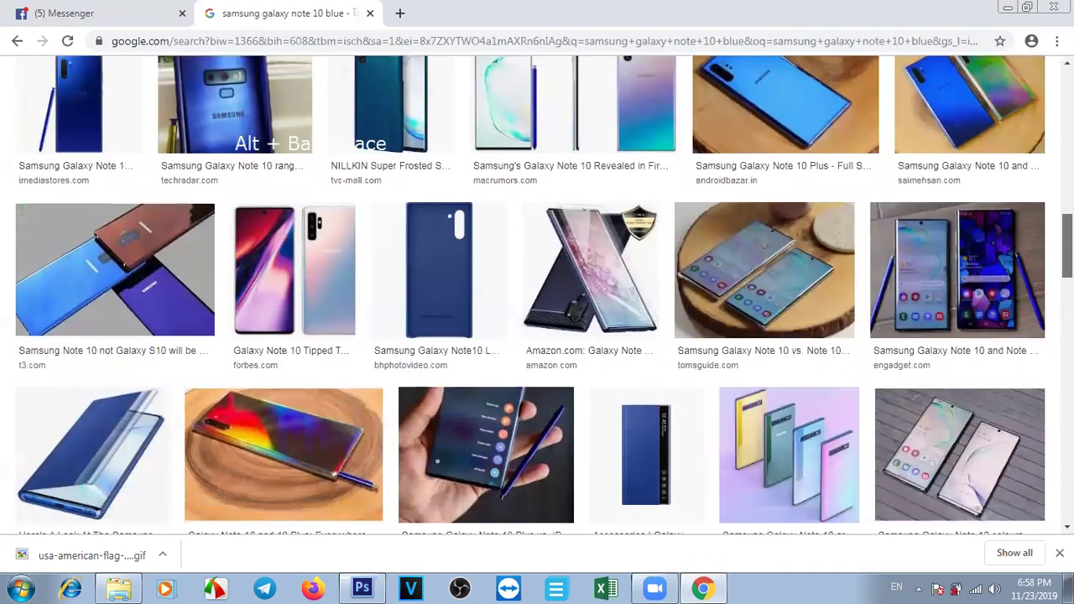
{"action": "scroll", "coordinate": [587, 252], "scroll_direction": "down", "scroll_amount": 1}
Copy the Amazon Galaxy Note 10 Plus case image and return to Photoshop.
{"action": "left_click", "coordinate": [612, 193]}
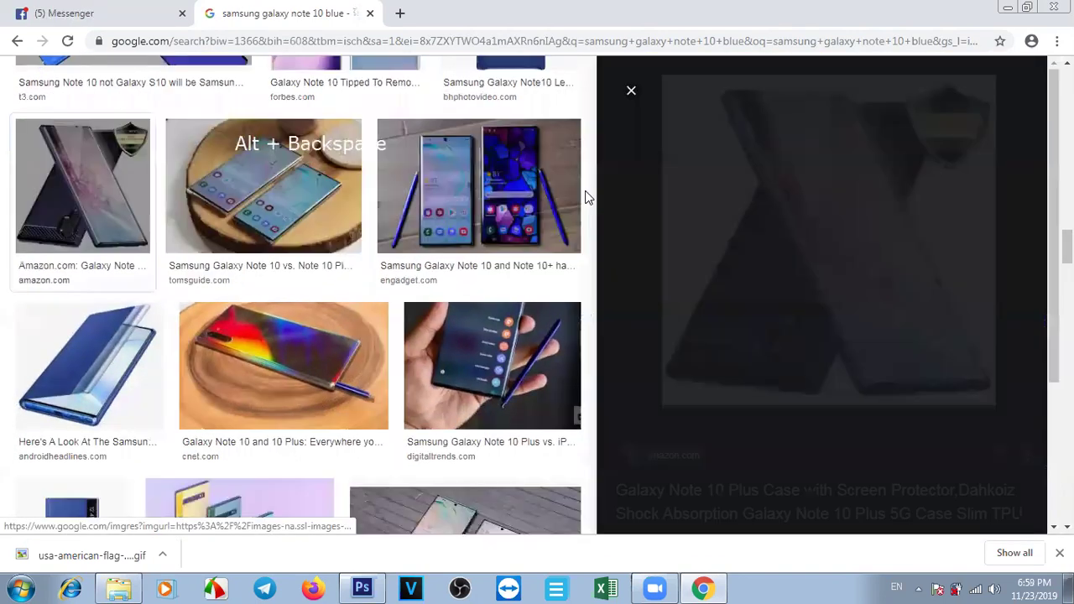
{"action": "right_click", "coordinate": [823, 227]}
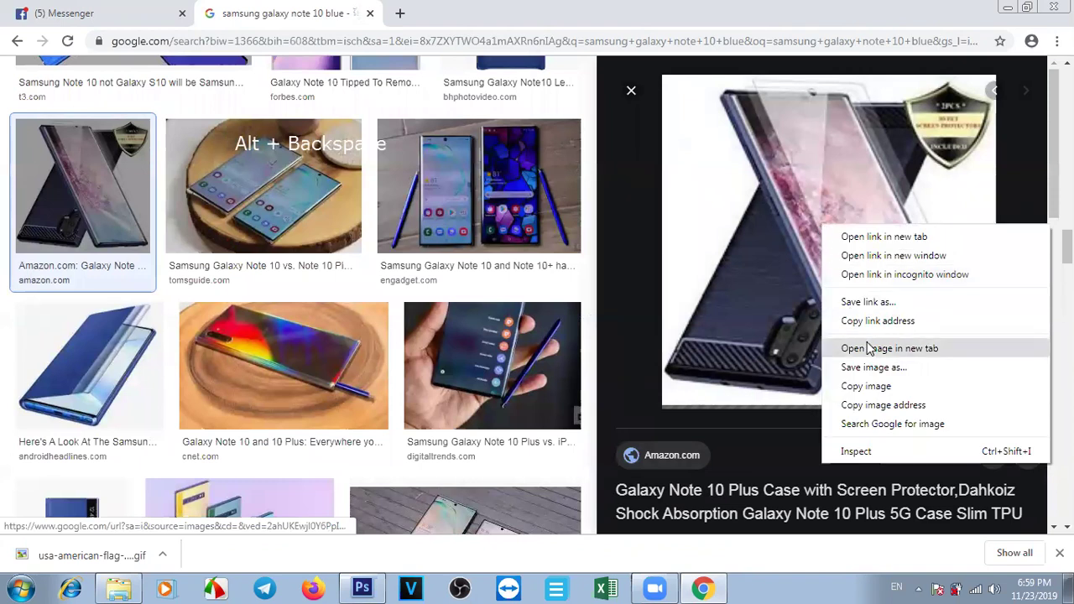
{"action": "left_click", "coordinate": [866, 386]}
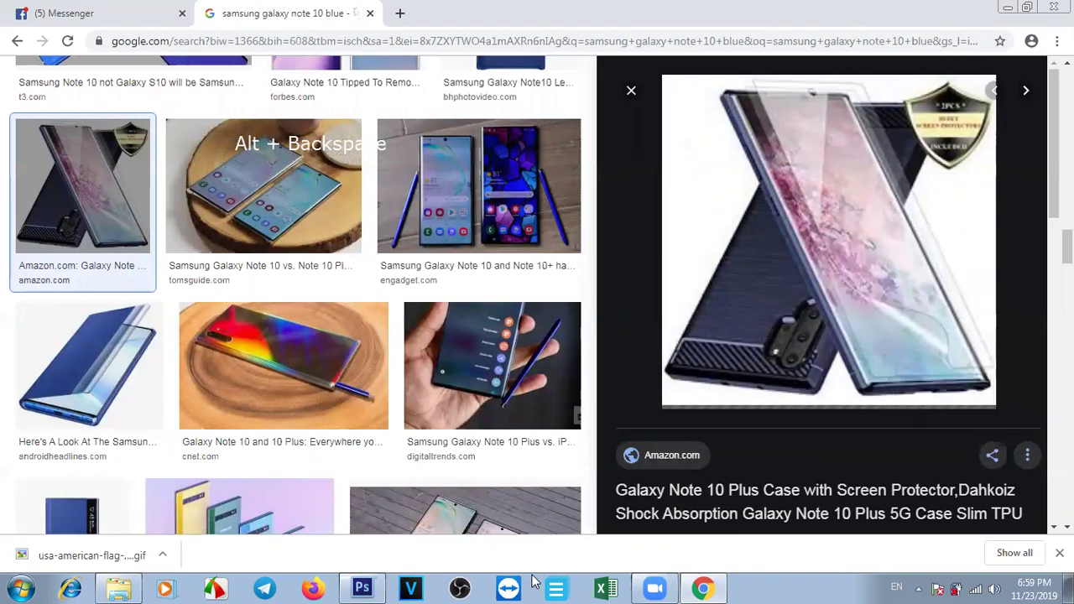
{"action": "key", "text": "alt+Tab"}
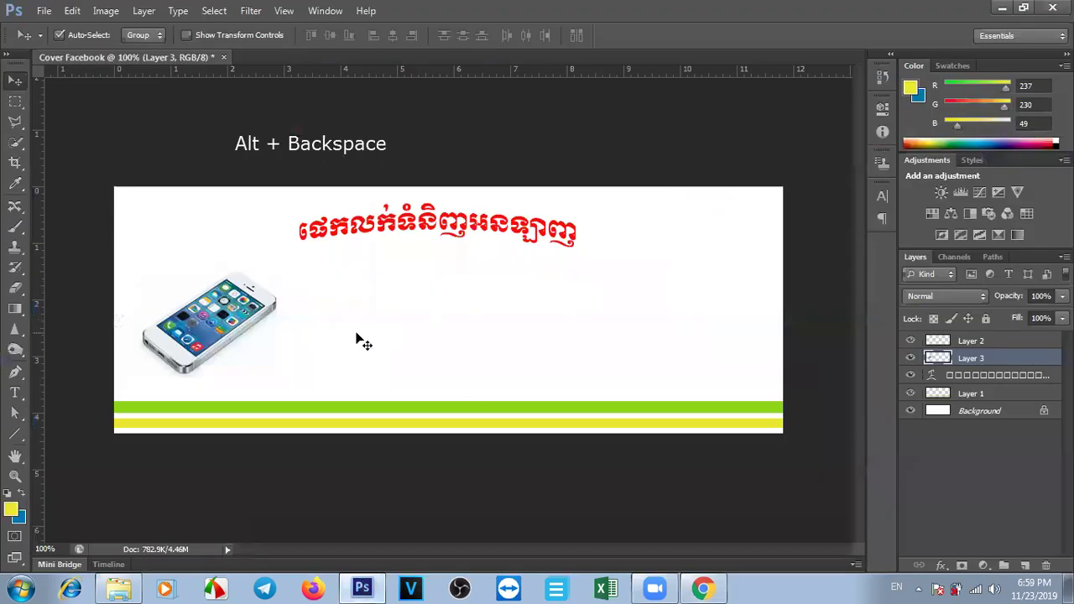
Paste the blue Galaxy Note case as Layer 4 and scale it to iPhone size beside it.
{"action": "key", "text": "ctrl+v"}
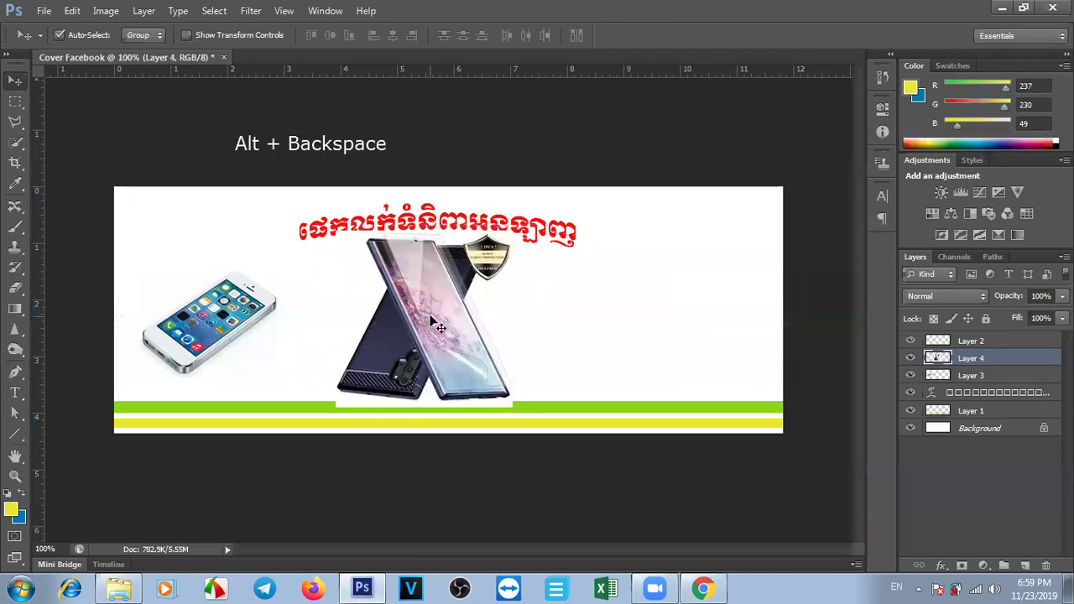
{"action": "key", "text": "ctrl+t"}
{"action": "left_click_drag", "start_coordinate": [513, 407], "coordinate": [423, 326]}
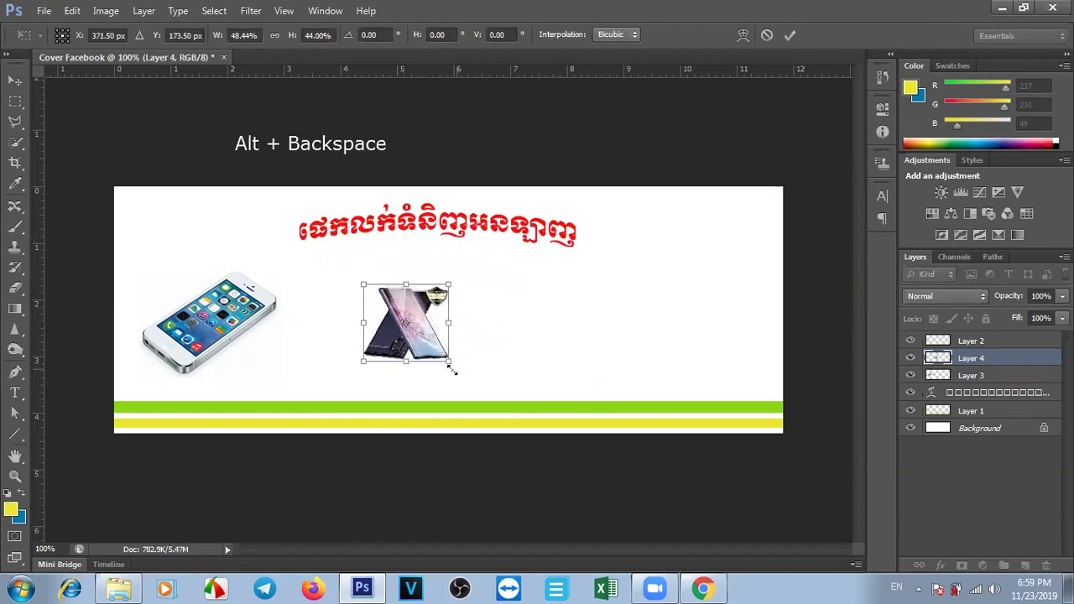
{"action": "left_click_drag", "start_coordinate": [451, 362], "coordinate": [467, 378]}
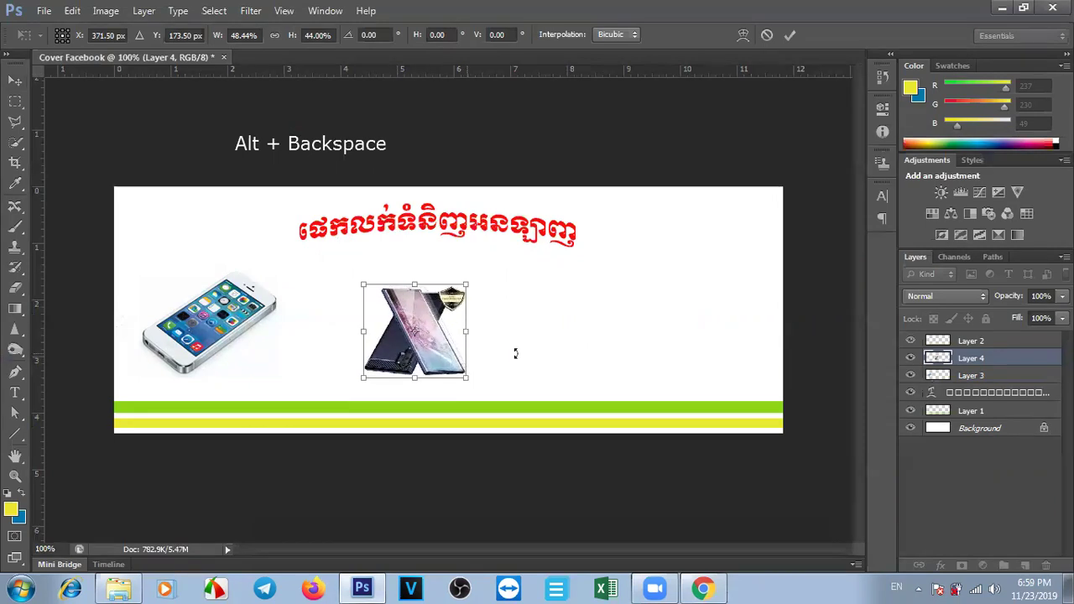
{"action": "key", "text": "Return"}
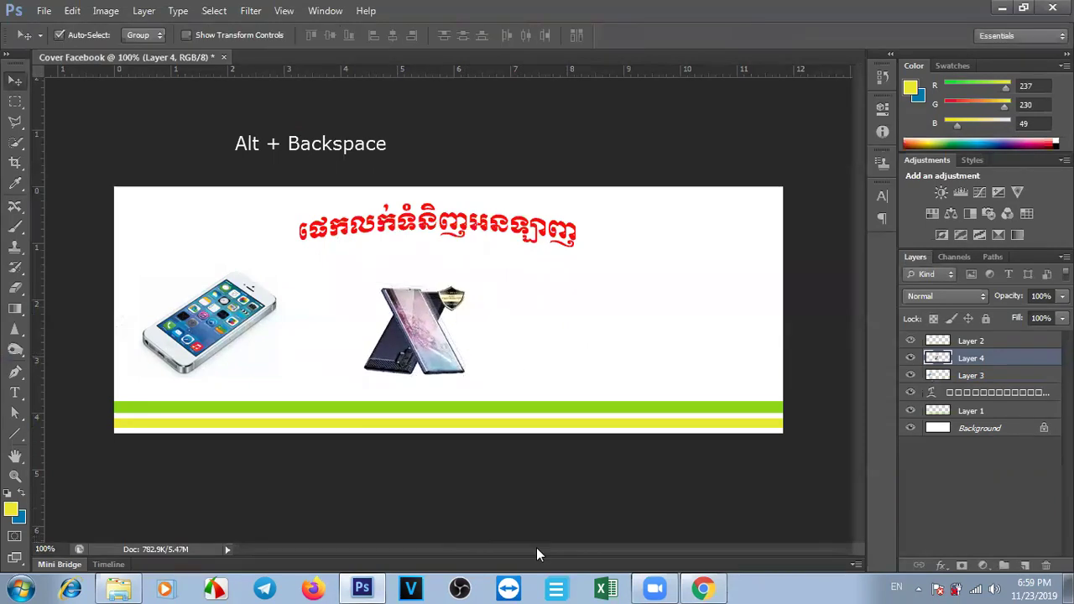
{"action": "key", "text": "alt+Tab"}
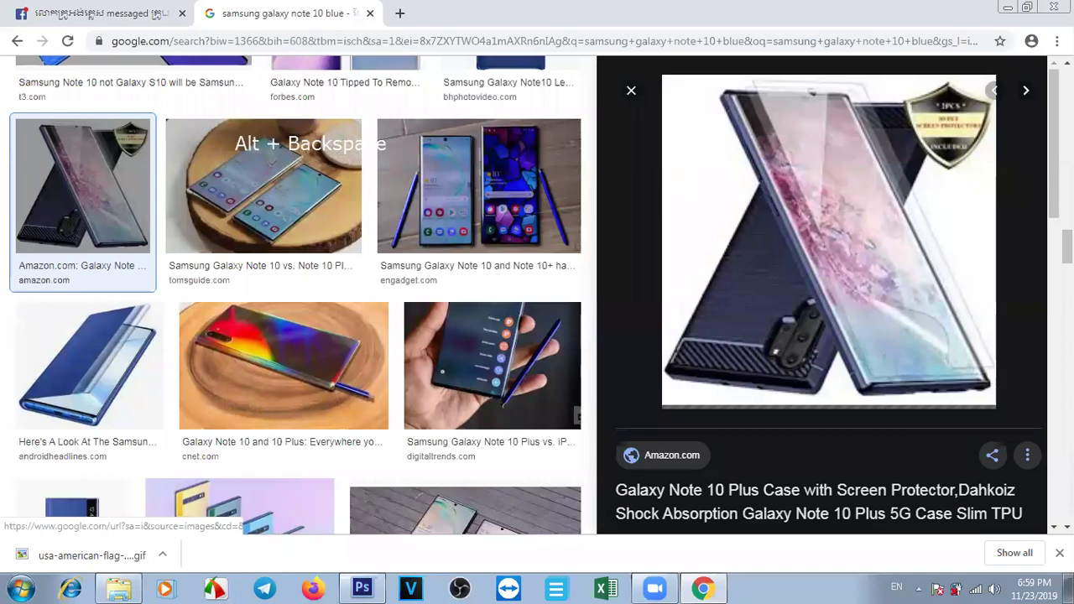
Copy goodyfeed's Galaxy Note10+ lineup image showing Aura Glow, Black, White and Blue.
{"action": "scroll", "coordinate": [829, 294], "scroll_direction": "down", "scroll_amount": 4}
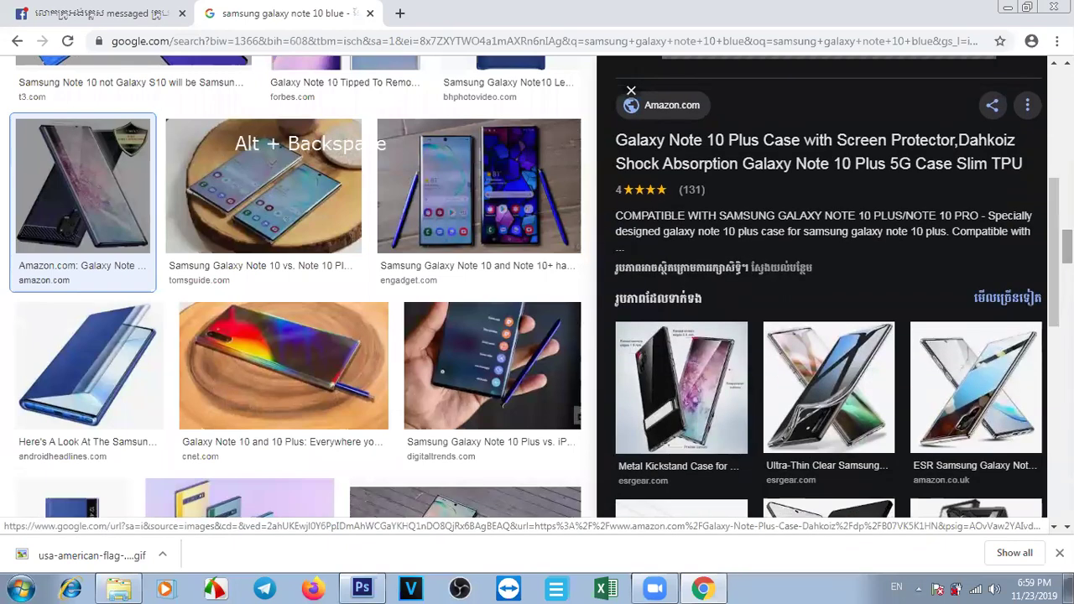
{"action": "scroll", "coordinate": [298, 285], "scroll_direction": "down", "scroll_amount": 7}
{"action": "scroll", "coordinate": [298, 285], "scroll_direction": "up", "scroll_amount": 2}
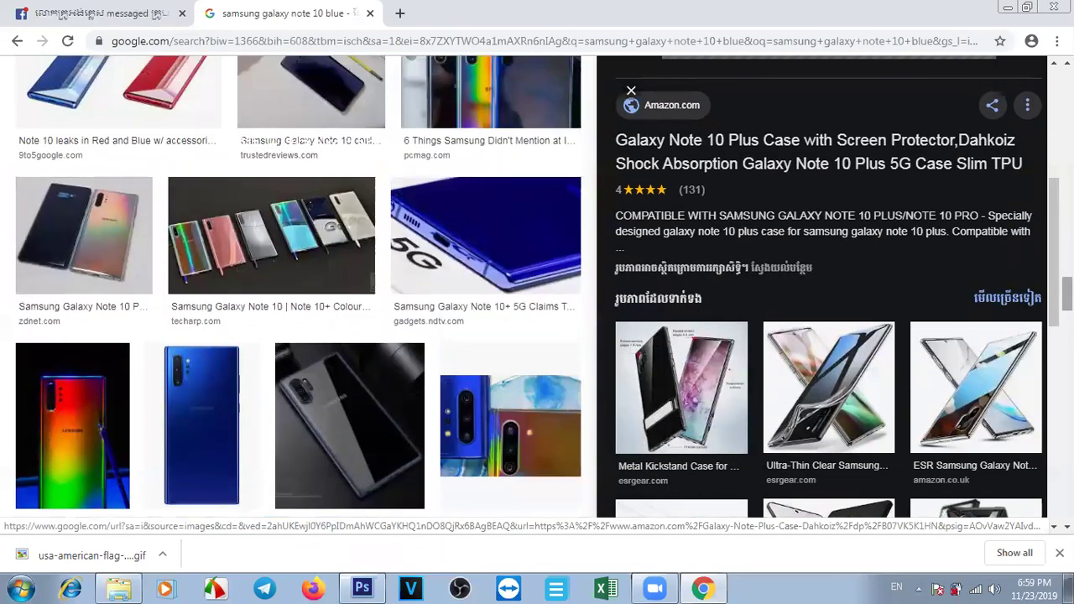
{"action": "left_click", "coordinate": [268, 243]}
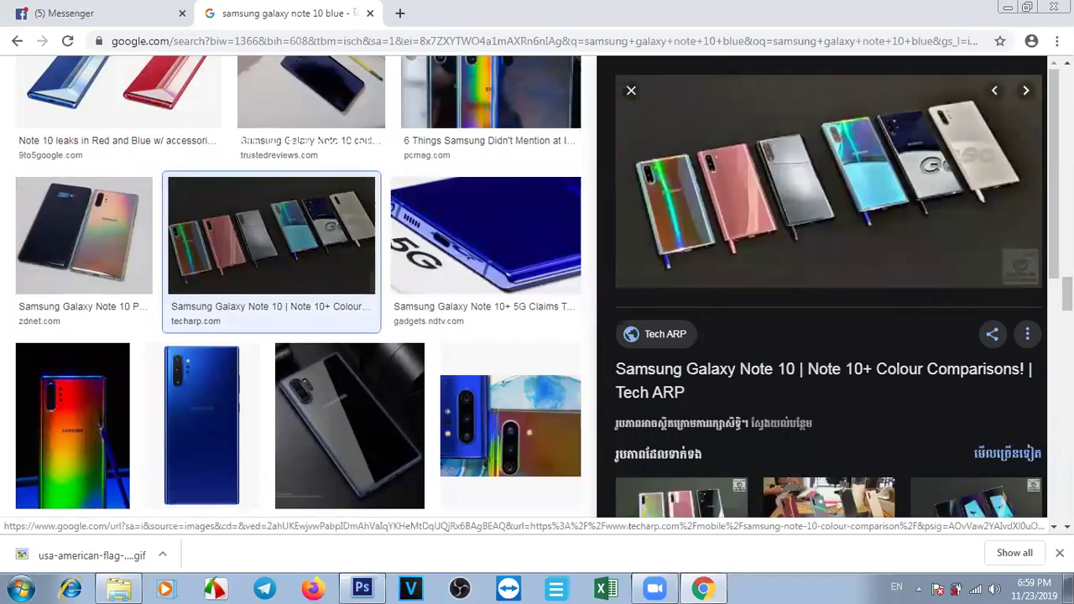
{"action": "scroll", "coordinate": [829, 285], "scroll_direction": "down", "scroll_amount": 6}
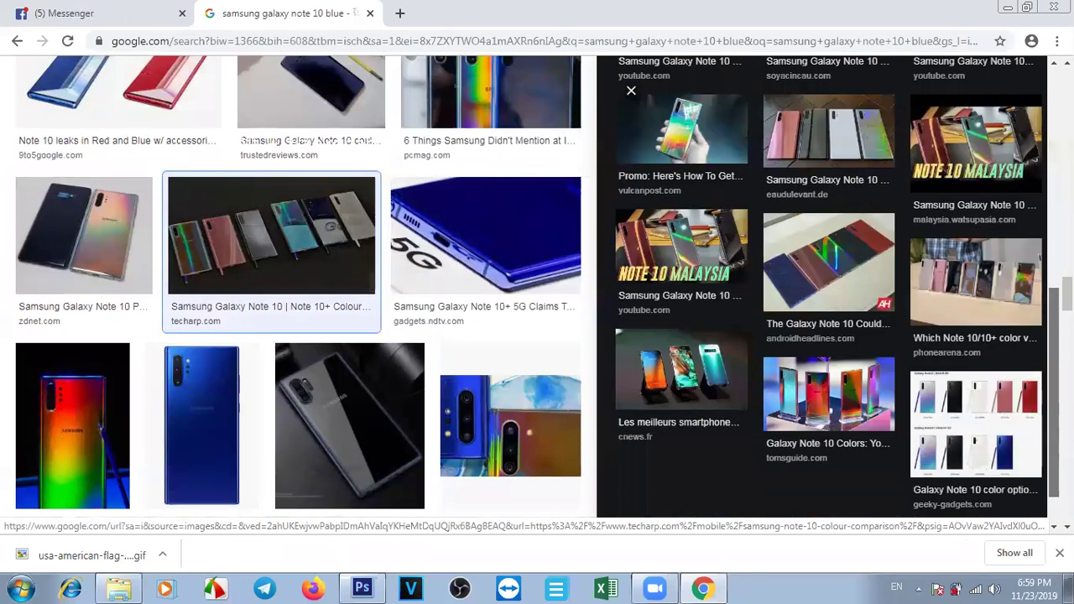
{"action": "left_click", "coordinate": [967, 441]}
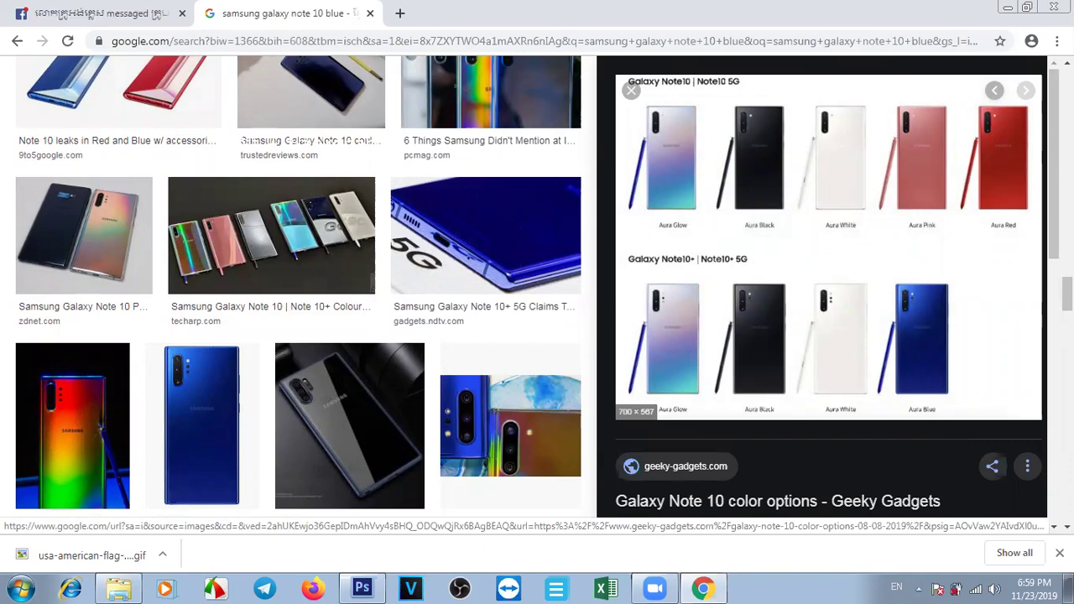
{"action": "scroll", "coordinate": [854, 267], "scroll_direction": "down", "scroll_amount": 5}
{"action": "scroll", "coordinate": [631, 90], "scroll_direction": "down", "scroll_amount": 5}
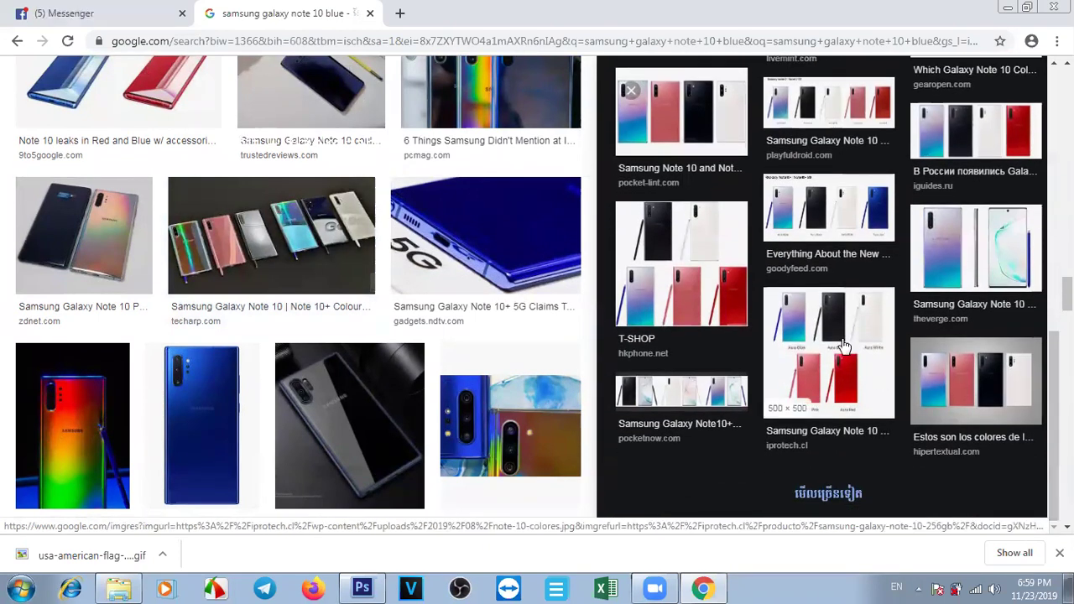
{"action": "left_click", "coordinate": [828, 214]}
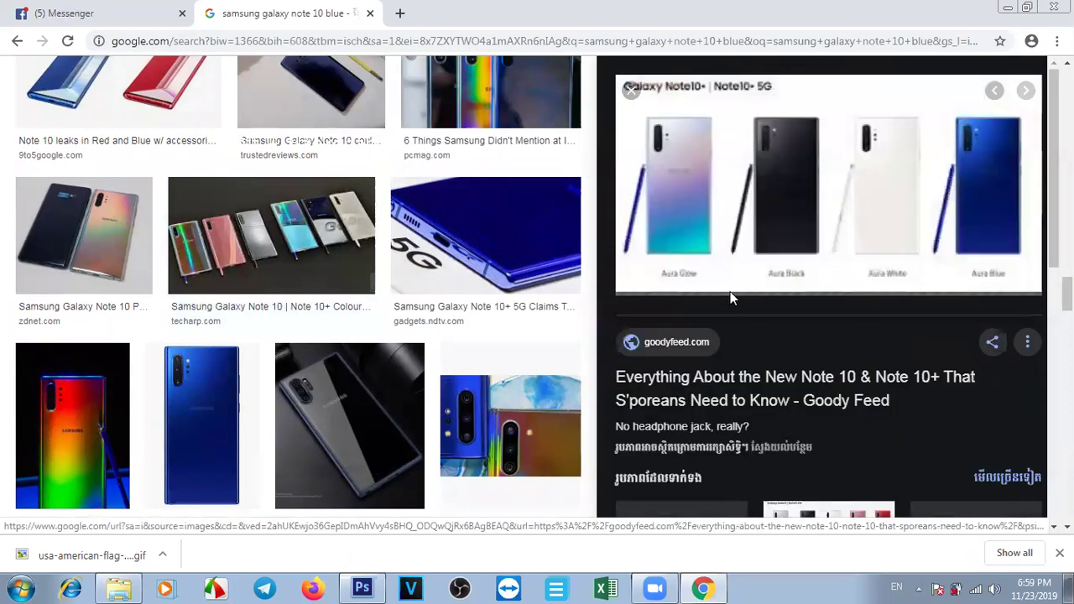
{"action": "right_click", "coordinate": [782, 234]}
{"action": "left_click", "coordinate": [827, 391]}
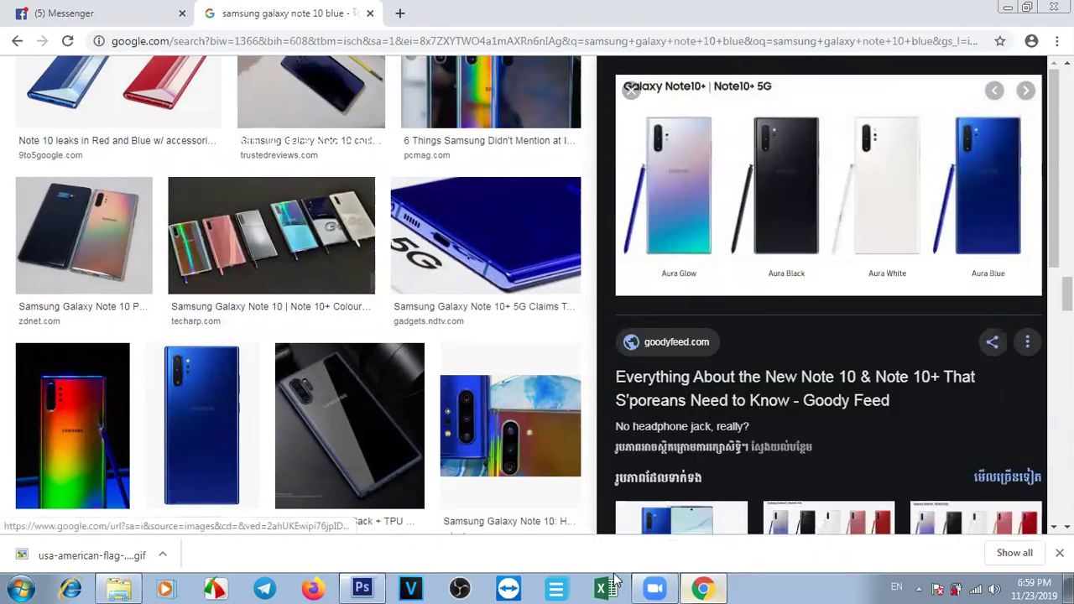
Paste the Galaxy Note10+ lineup as Layer 5 and scale it right of the phone case.
{"action": "left_click", "coordinate": [363, 588]}
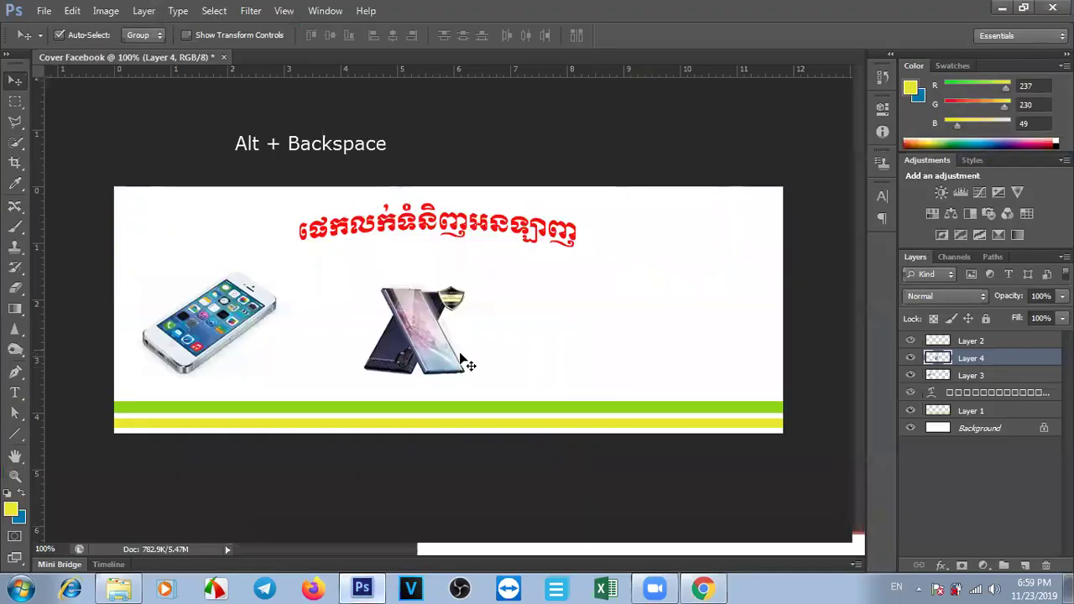
{"action": "key", "text": "ctrl+v"}
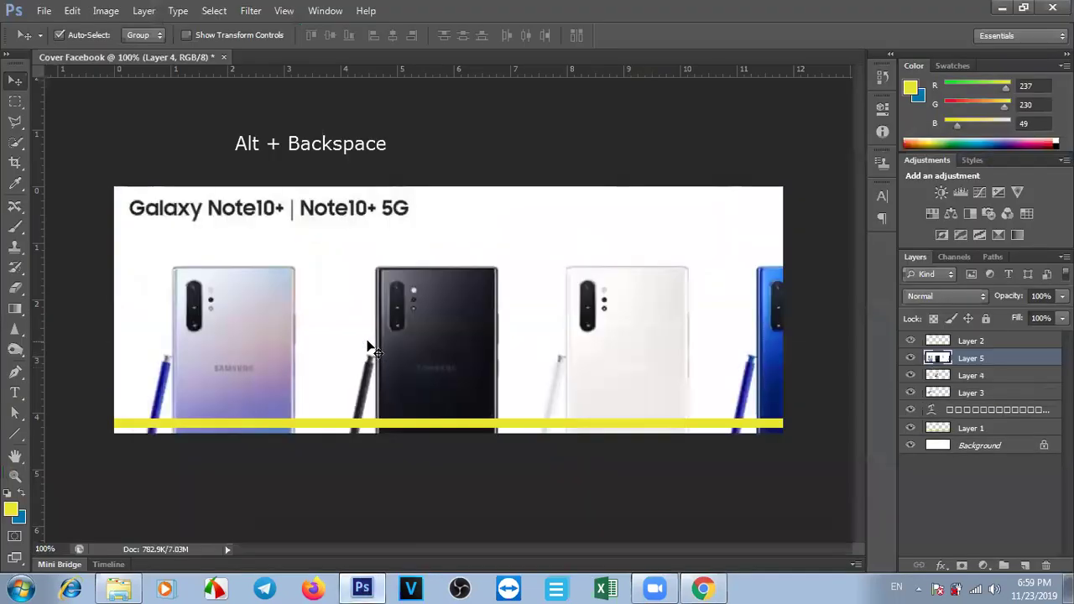
{"action": "key", "text": "ctrl+t"}
{"action": "left_click_drag", "start_coordinate": [128, 217], "coordinate": [498, 288]}
{"action": "left_click_drag", "start_coordinate": [668, 329], "coordinate": [675, 310]}
{"action": "left_click_drag", "start_coordinate": [738, 377], "coordinate": [745, 391]}
{"action": "key", "text": "Return"}
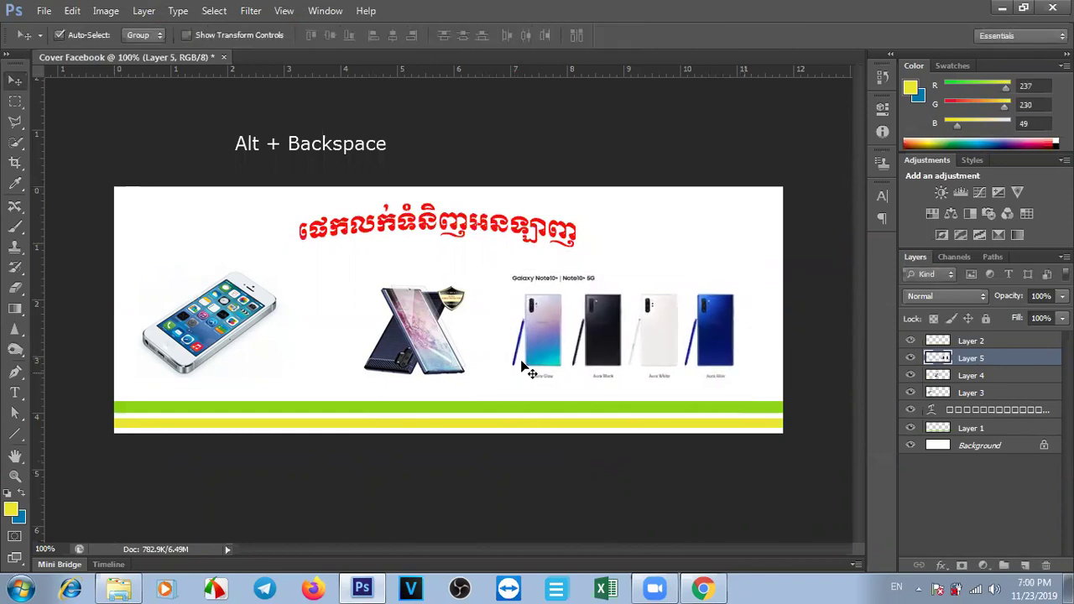
Nudge the lineup up and left, then enlarge it slightly more.
{"action": "left_click_drag", "start_coordinate": [429, 333], "coordinate": [411, 320]}
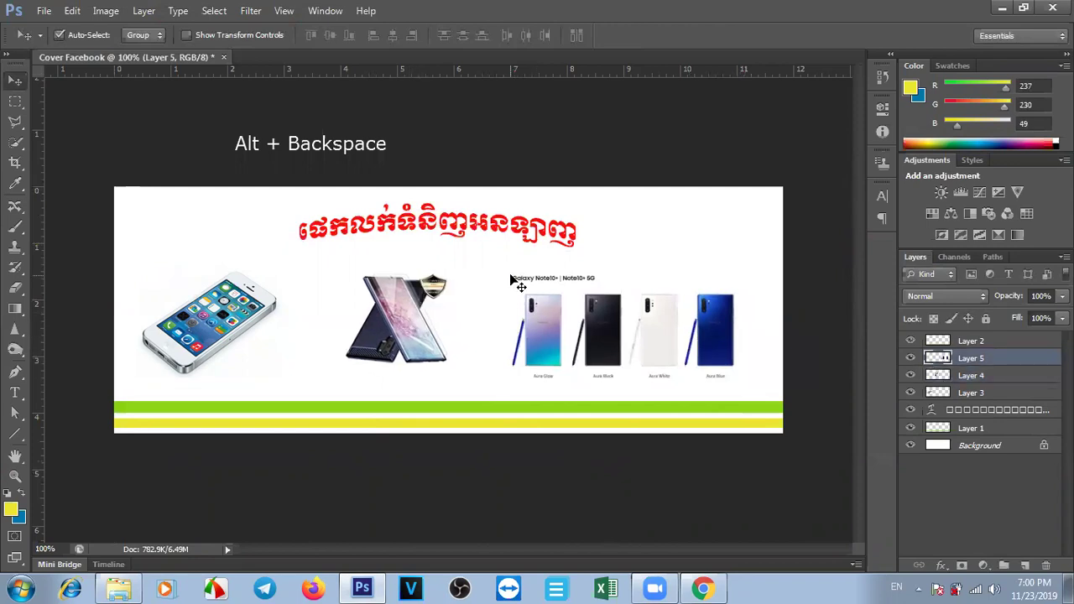
{"action": "key", "text": "ctrl+t"}
{"action": "left_click_drag", "start_coordinate": [744, 271], "coordinate": [767, 242]}
{"action": "key", "text": "Return"}
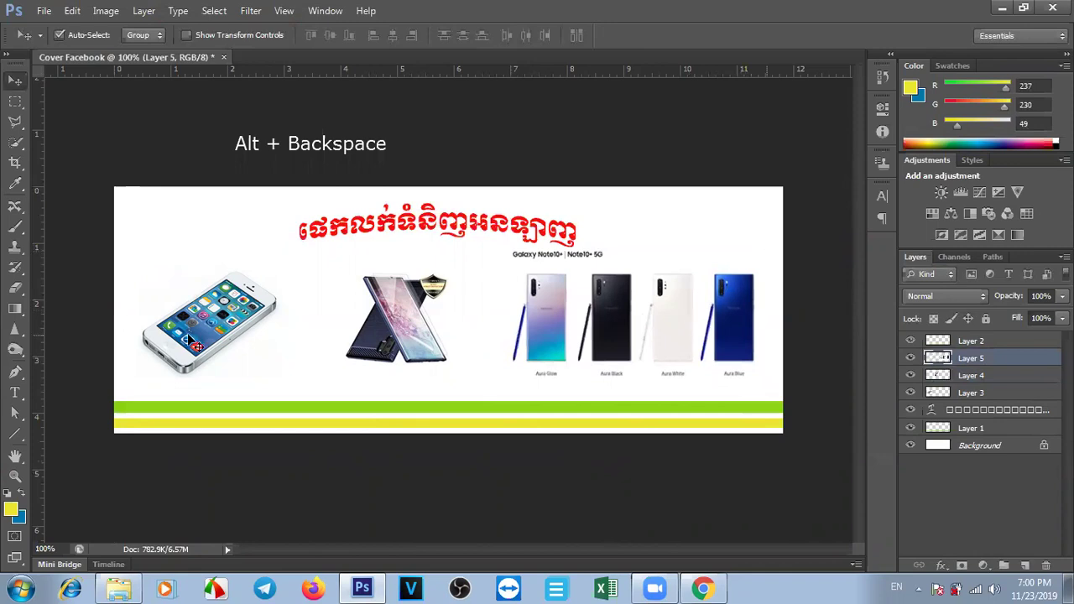
{"action": "left_click", "coordinate": [16, 289]}
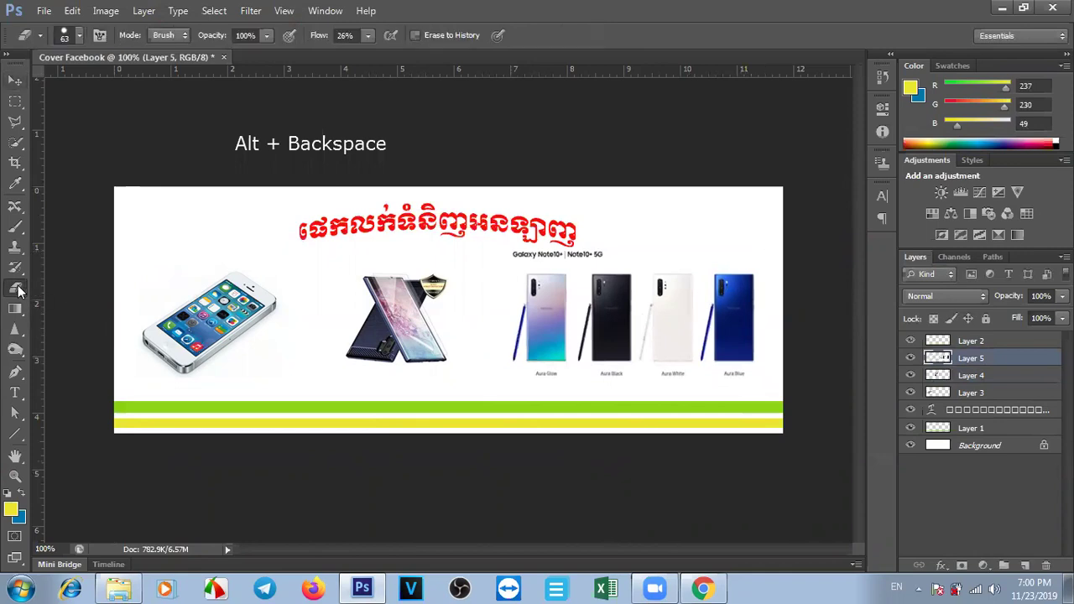
Erase the Note10+ caption and colour labels with the Eraser at 100% flow.
{"action": "mouse_move", "coordinate": [629, 233]}
{"action": "left_mouse_down"}
{"action": "mouse_move", "coordinate": [482, 243]}
{"action": "mouse_move", "coordinate": [548, 229]}
{"action": "left_mouse_up"}
{"action": "key", "text": "ctrl+z"}
{"action": "left_click", "coordinate": [345, 35]}
{"action": "type", "text": "100"}
{"action": "key", "text": "Return"}
{"action": "mouse_move", "coordinate": [617, 244]}
{"action": "left_mouse_down"}
{"action": "mouse_move", "coordinate": [462, 235]}
{"action": "mouse_move", "coordinate": [511, 444]}
{"action": "mouse_move", "coordinate": [527, 388]}
{"action": "mouse_move", "coordinate": [763, 392]}
{"action": "left_mouse_up"}
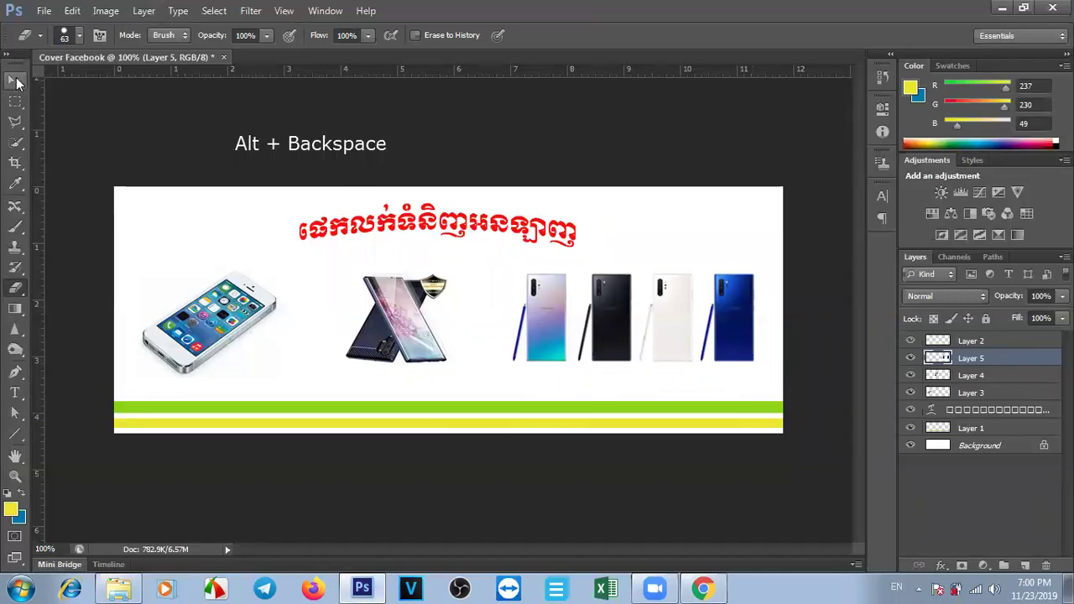
Shift the Note10 phones slightly left and move the phone case to the right side.
{"action": "left_click", "coordinate": [15, 81]}
{"action": "left_click_drag", "start_coordinate": [708, 308], "coordinate": [702, 307]}
{"action": "left_click_drag", "start_coordinate": [401, 316], "coordinate": [703, 322]}
{"action": "left_click_drag", "start_coordinate": [621, 309], "coordinate": [467, 314]}
{"action": "left_click_drag", "start_coordinate": [698, 328], "coordinate": [703, 334]}
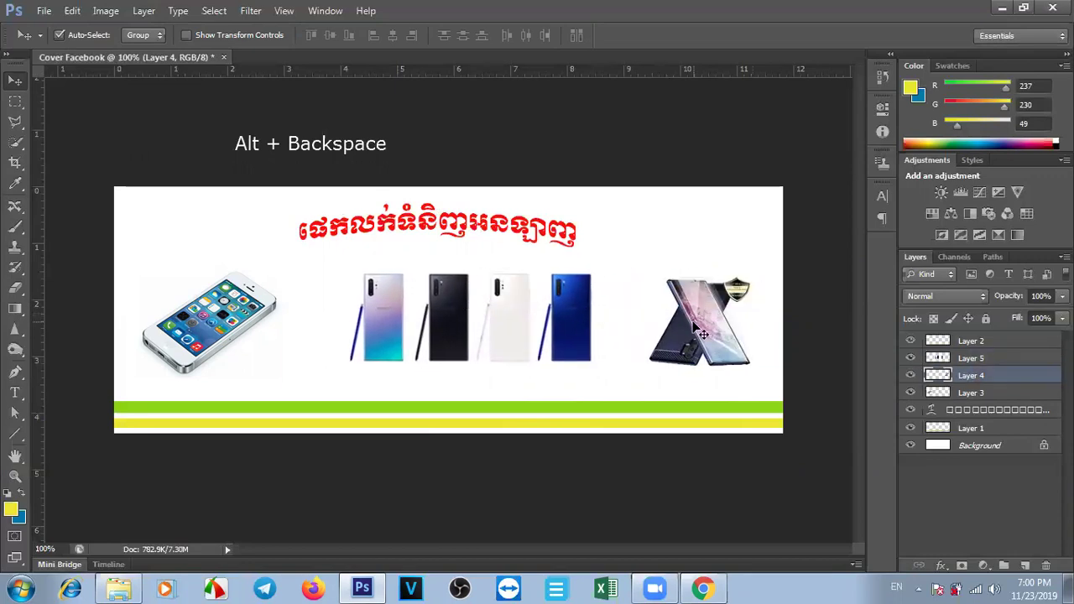
Rotate the phone case about 128 degrees, then fine-tune the case, phones and Khmer title positions.
{"action": "key", "text": "ctrl+t"}
{"action": "left_click_drag", "start_coordinate": [764, 266], "coordinate": [623, 407]}
{"action": "key", "text": "Return"}
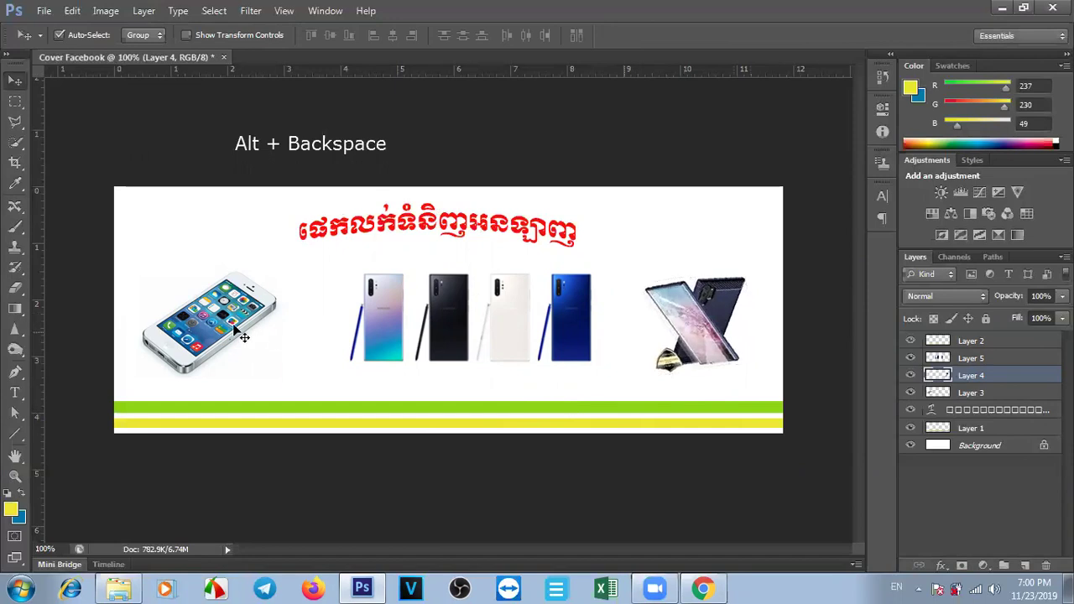
{"action": "left_click_drag", "start_coordinate": [693, 334], "coordinate": [703, 334]}
{"action": "left_click_drag", "start_coordinate": [516, 334], "coordinate": [504, 331]}
{"action": "left_click_drag", "start_coordinate": [520, 237], "coordinate": [532, 239]}
{"action": "left_click", "coordinate": [650, 227]}
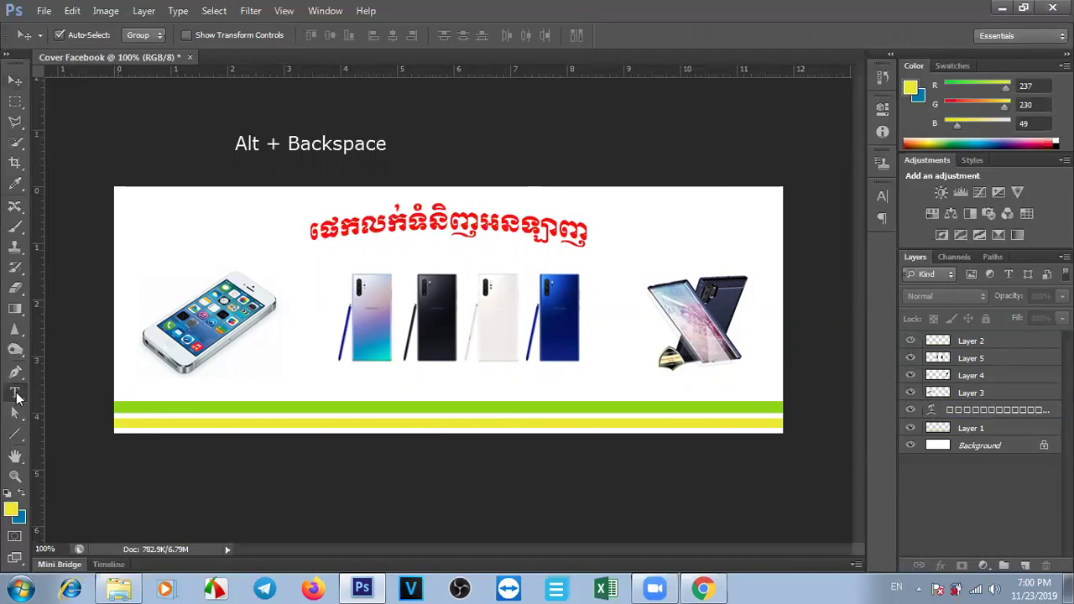
Type the shop's house number, street and phone in red Khmer above the green stripe, then shift it left.
{"action": "left_click", "coordinate": [15, 392]}
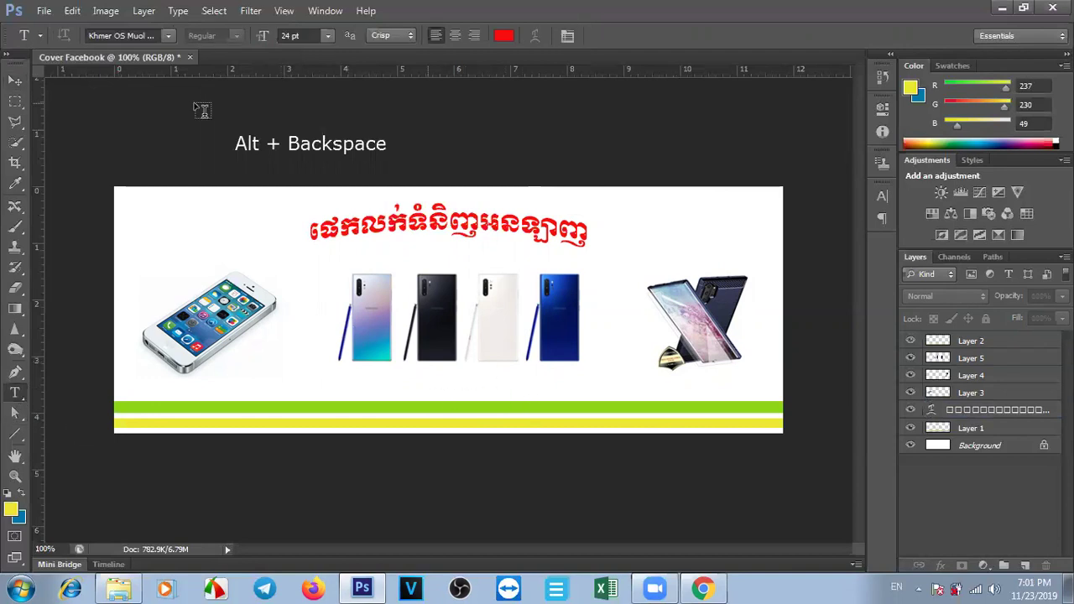
{"action": "left_click", "coordinate": [169, 35]}
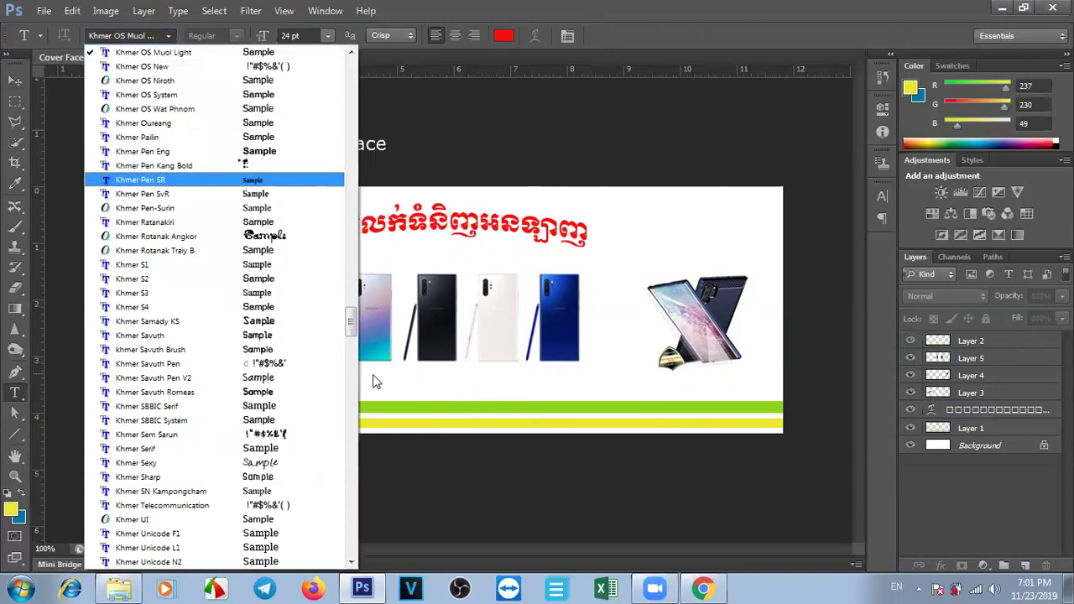
{"action": "left_click_drag", "start_coordinate": [349, 320], "coordinate": [352, 304]}
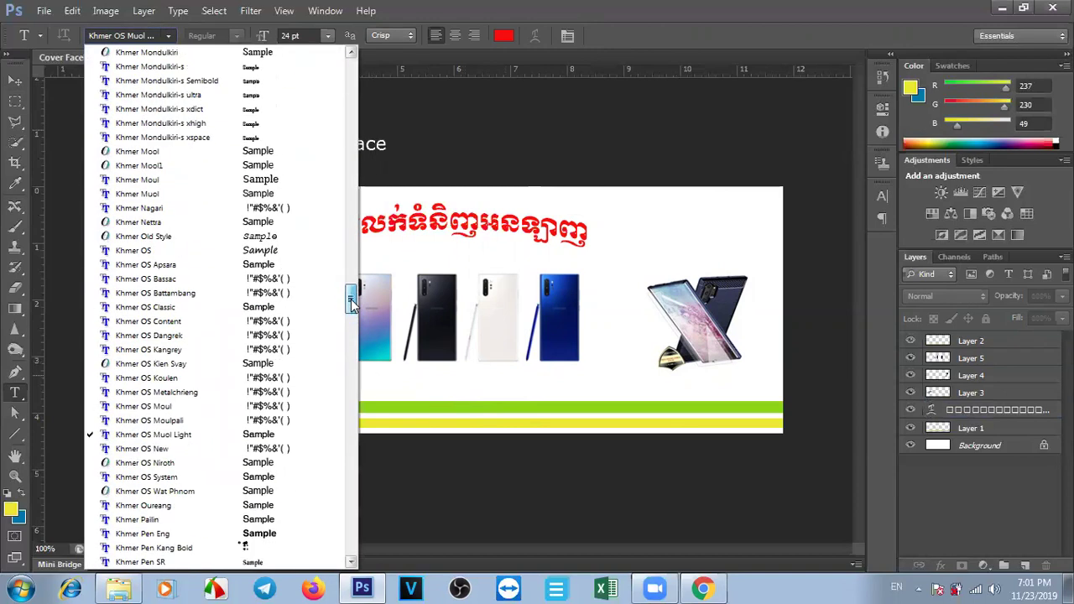
{"action": "left_click", "coordinate": [470, 416]}
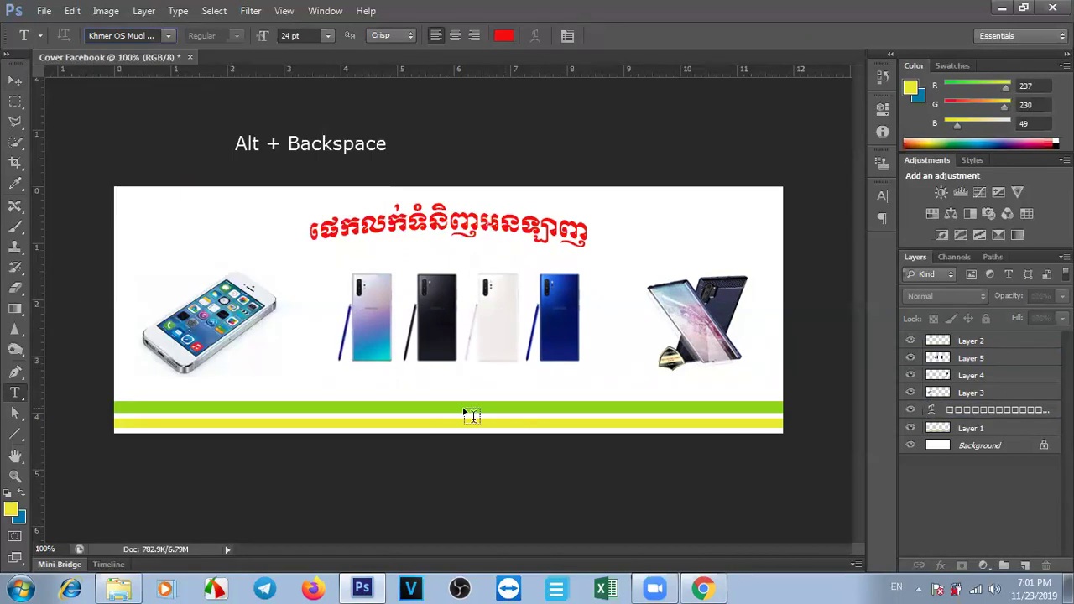
{"action": "left_click", "coordinate": [412, 387]}
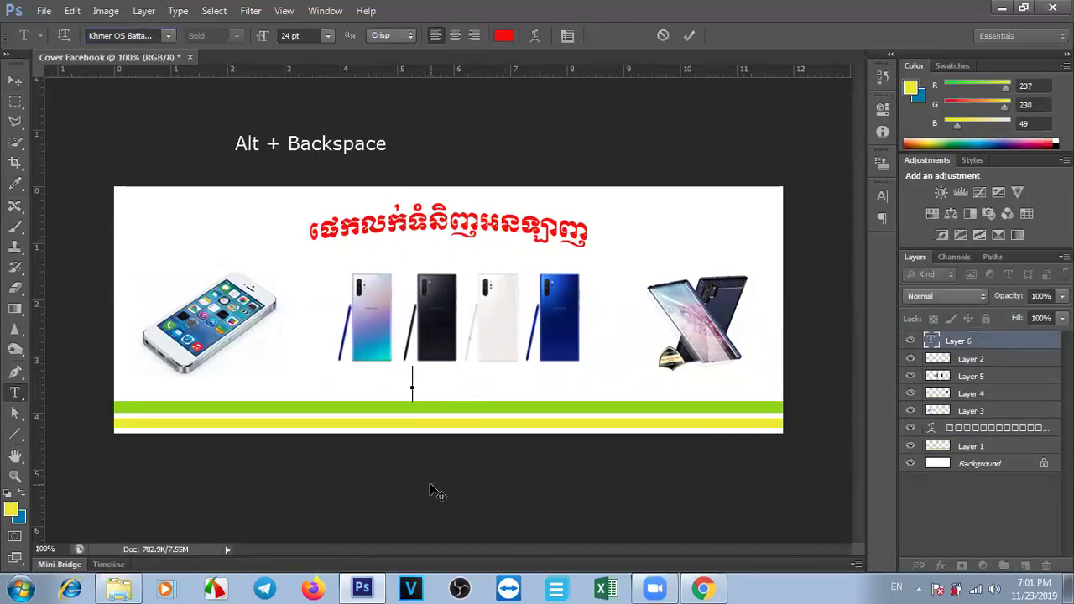
{"action": "key", "text": "alt+shift"}
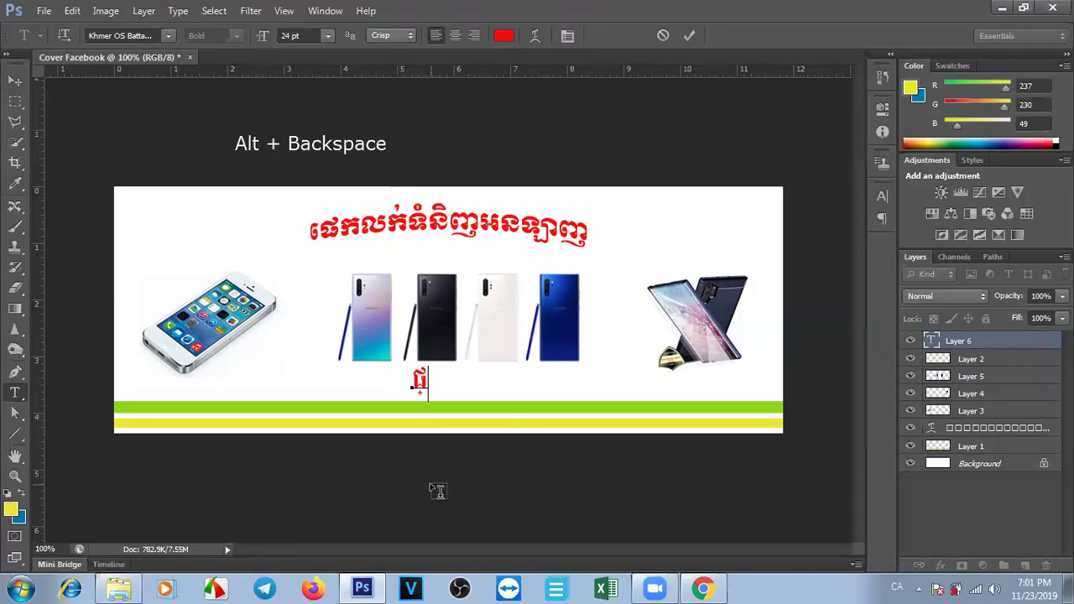
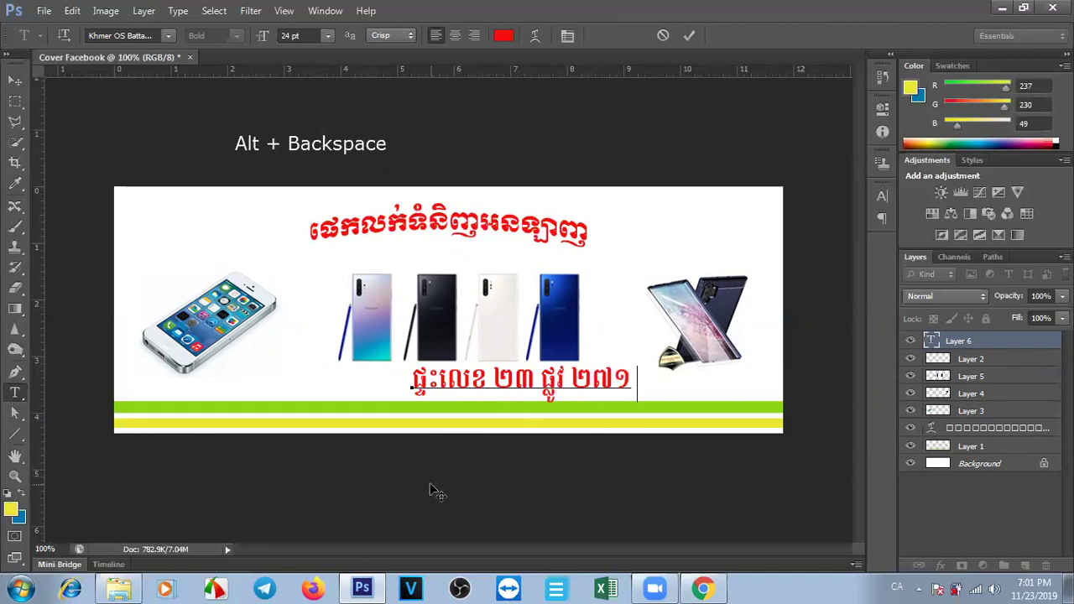
{"action": "type", "text": " លេខទូរស័"}
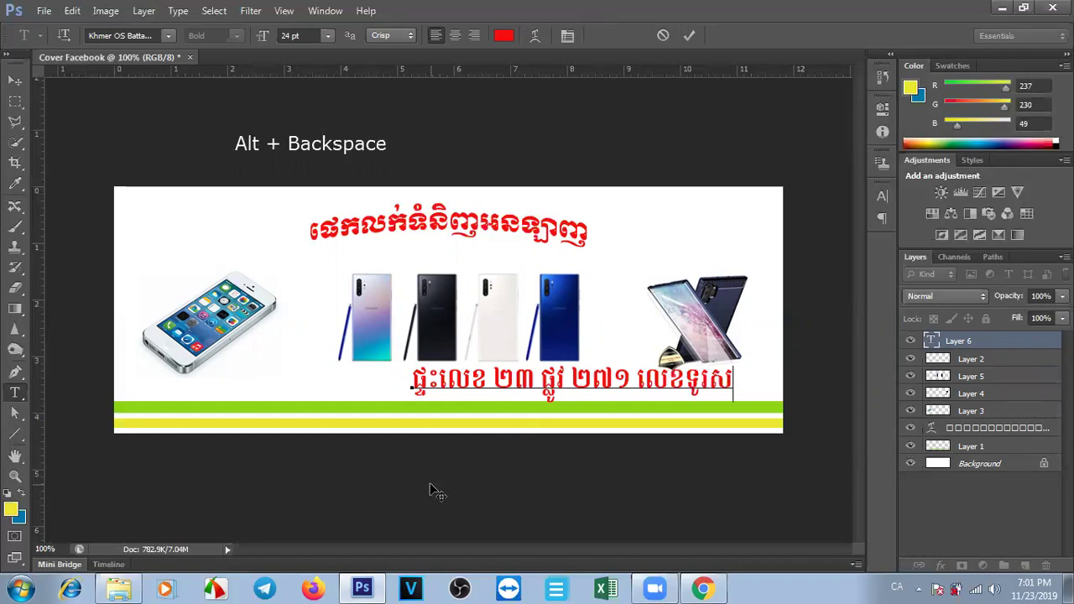
{"action": "type", "text": "ព្ទ"}
{"action": "key", "text": "BackSpace"}
{"action": "key", "text": "BackSpace"}
{"action": "key", "text": "BackSpace"}
{"action": "type", "text": "័ព្ទ ០៩"}
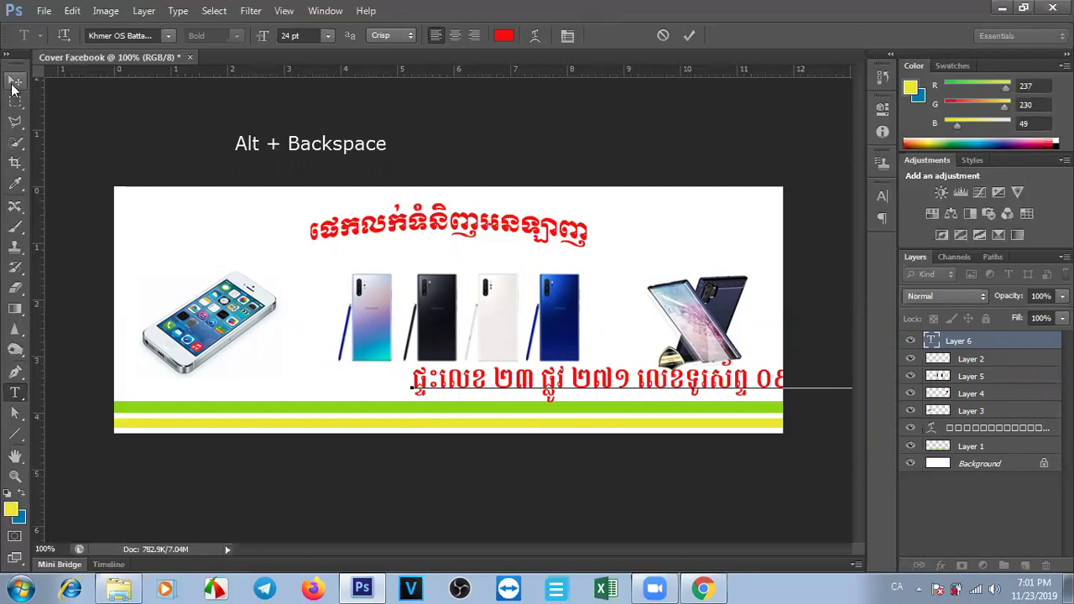
{"action": "left_click", "coordinate": [15, 80]}
{"action": "left_click_drag", "start_coordinate": [577, 383], "coordinate": [528, 383]}
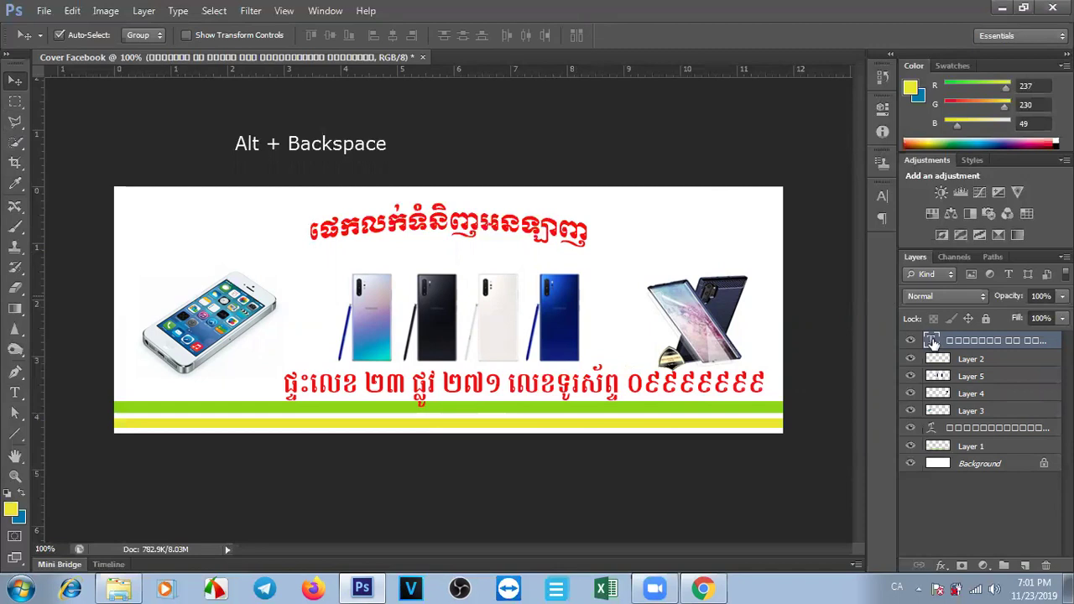
Shrink the Khmer address text to 12 pt and move it to the bottom right.
{"action": "double_click", "coordinate": [932, 342]}
{"action": "left_click", "coordinate": [327, 36]}
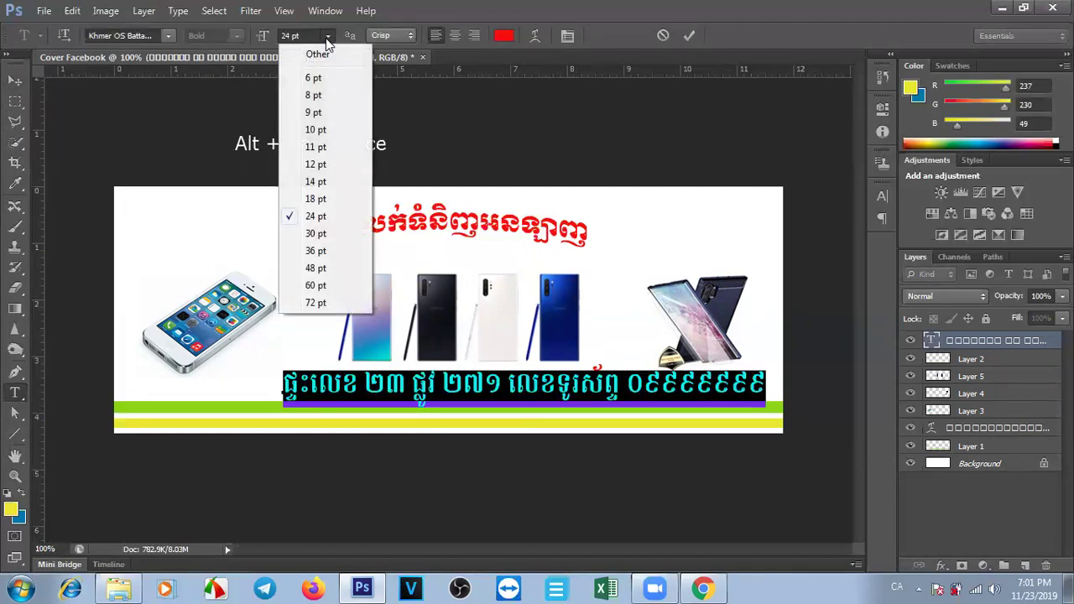
{"action": "left_click", "coordinate": [325, 166]}
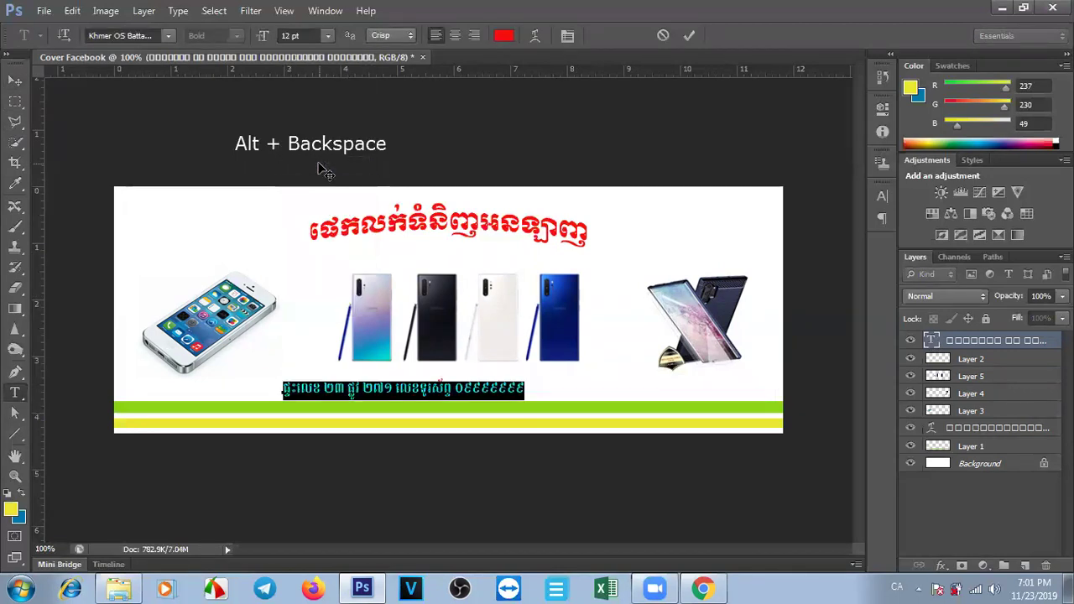
{"action": "left_click", "coordinate": [15, 80]}
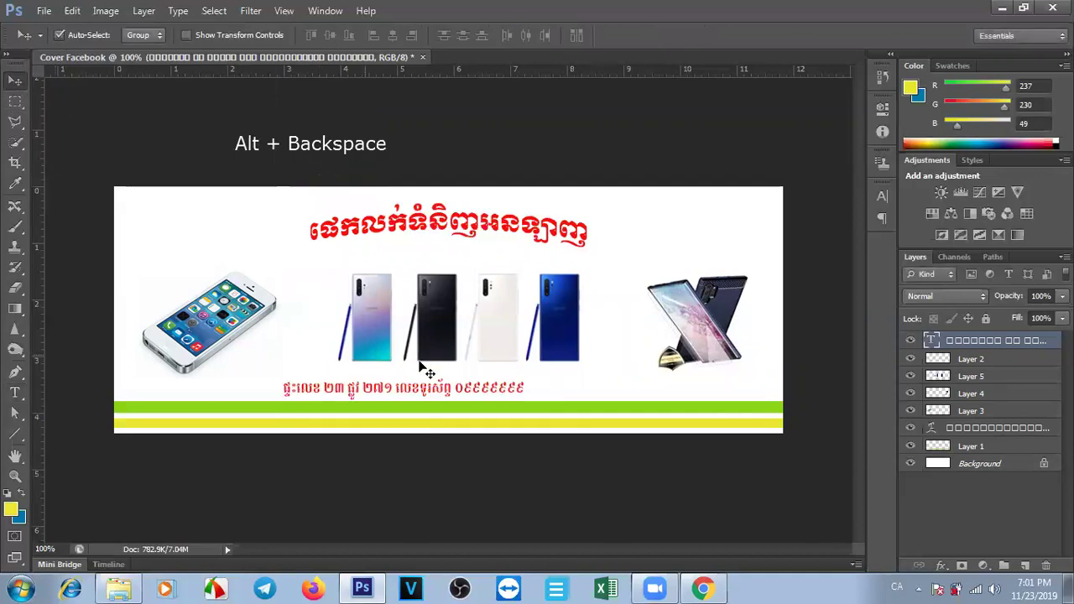
{"action": "left_click_drag", "start_coordinate": [414, 391], "coordinate": [658, 394]}
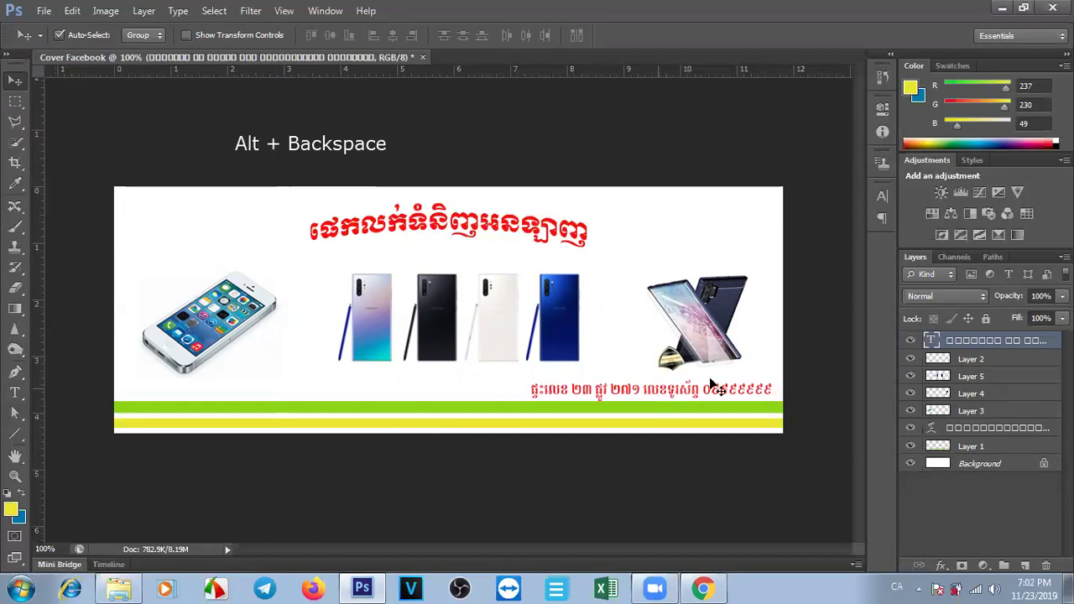
Recolour the address line from red to near-black #0a0909.
{"action": "double_click", "coordinate": [933, 340]}
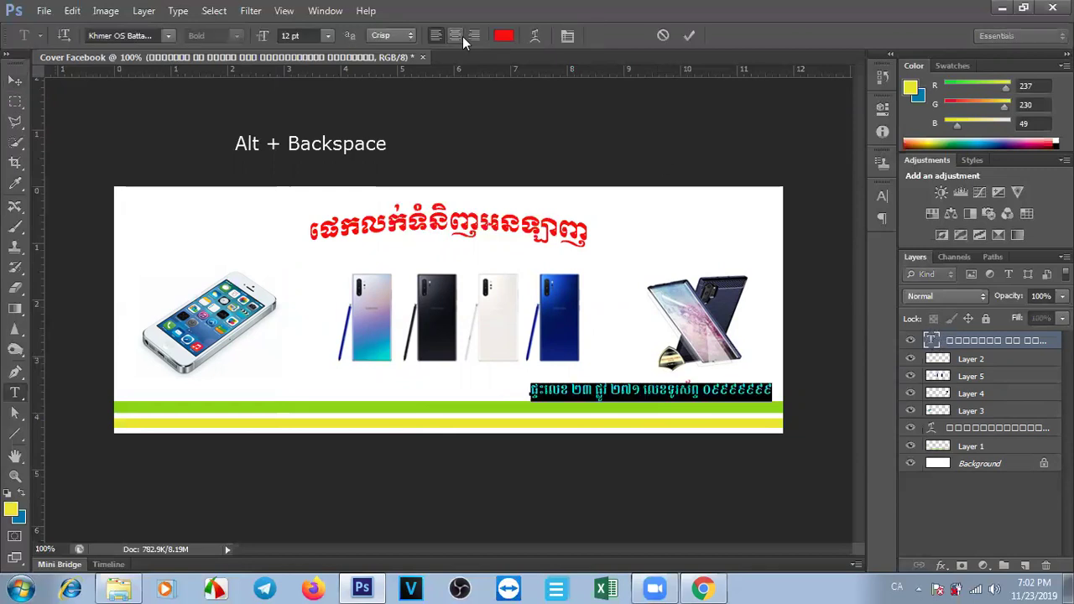
{"action": "left_click", "coordinate": [504, 35]}
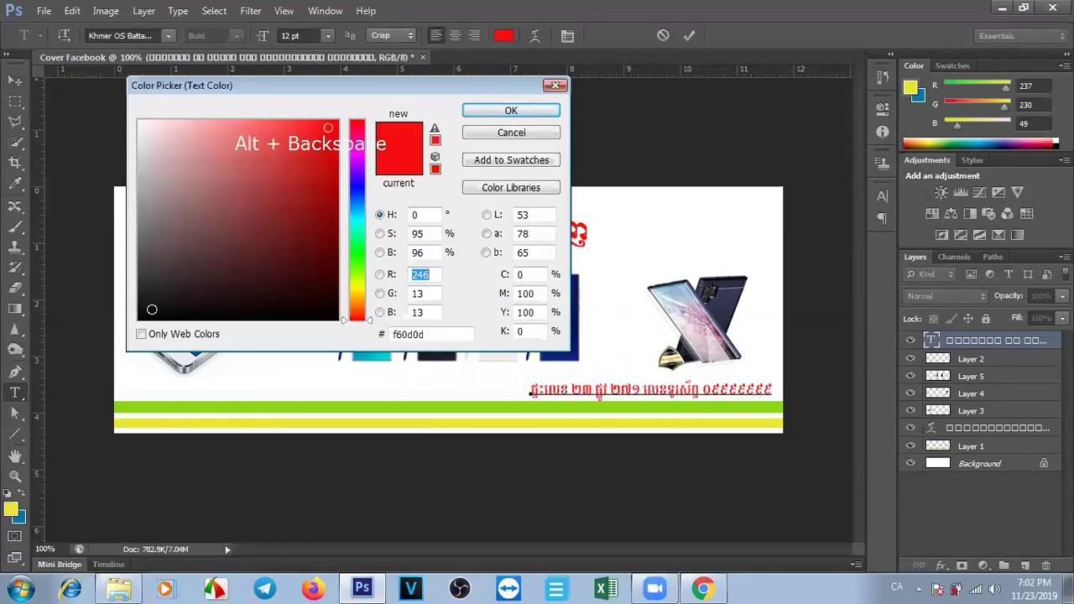
{"action": "left_click", "coordinate": [149, 312]}
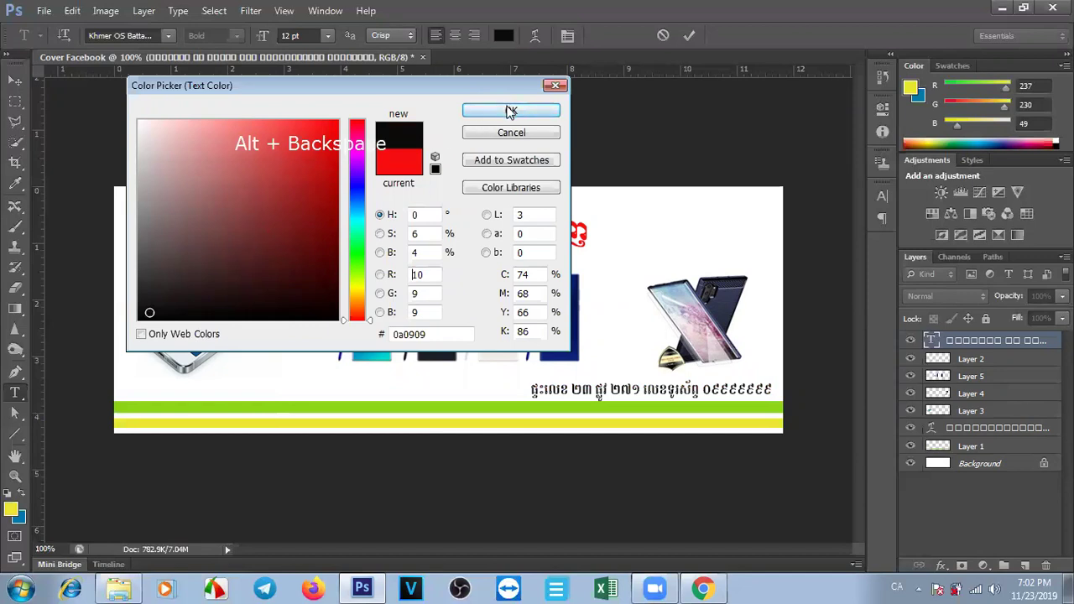
{"action": "left_click", "coordinate": [509, 109]}
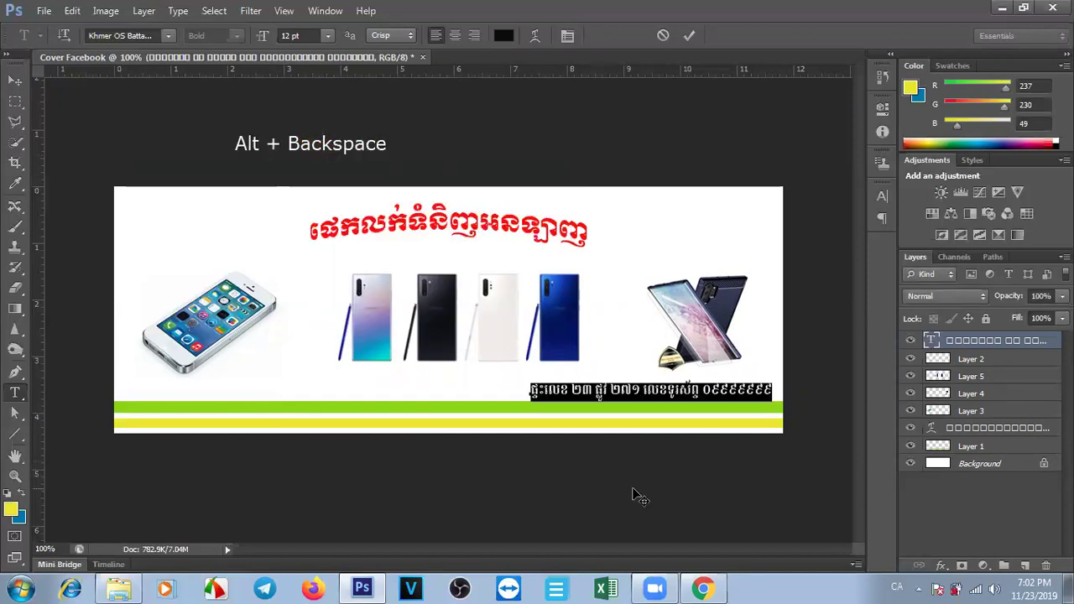
{"action": "left_click", "coordinate": [14, 79]}
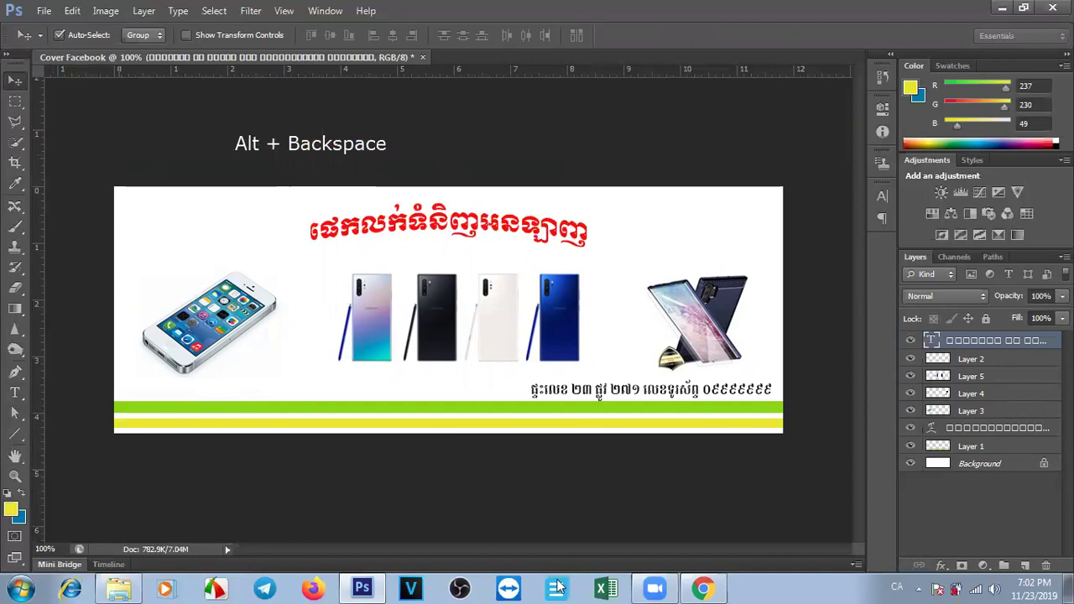
{"action": "left_click", "coordinate": [703, 589]}
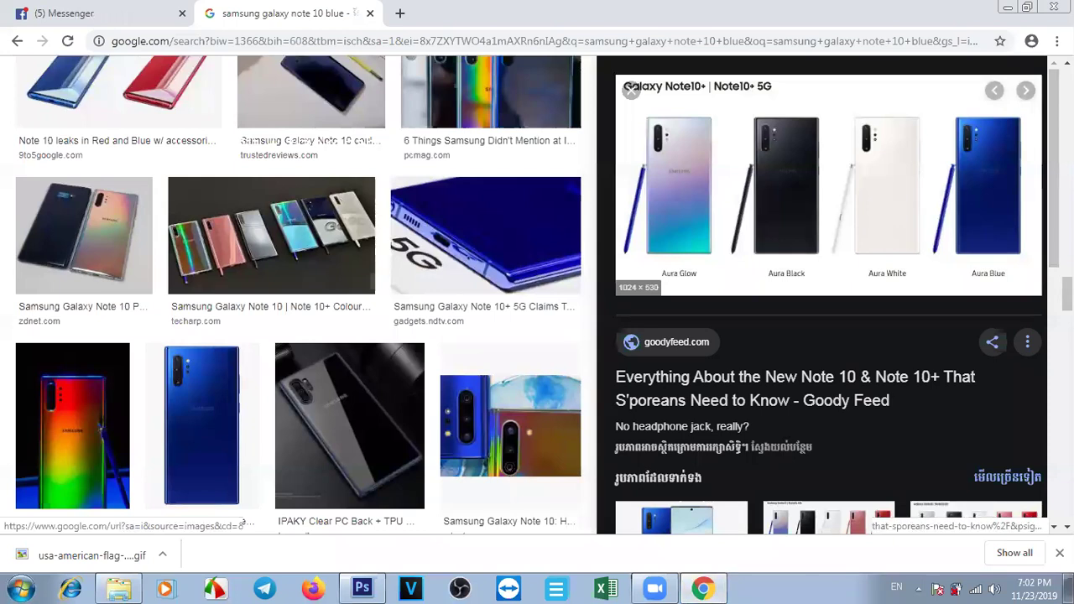
Search images for 'facebook logo', copy Wikipedia's round blue f logo, and return to Photoshop.
{"action": "scroll", "coordinate": [245, 522], "scroll_direction": "up", "scroll_amount": 5}
{"action": "left_click_drag", "start_coordinate": [324, 89], "coordinate": [29, 96]}
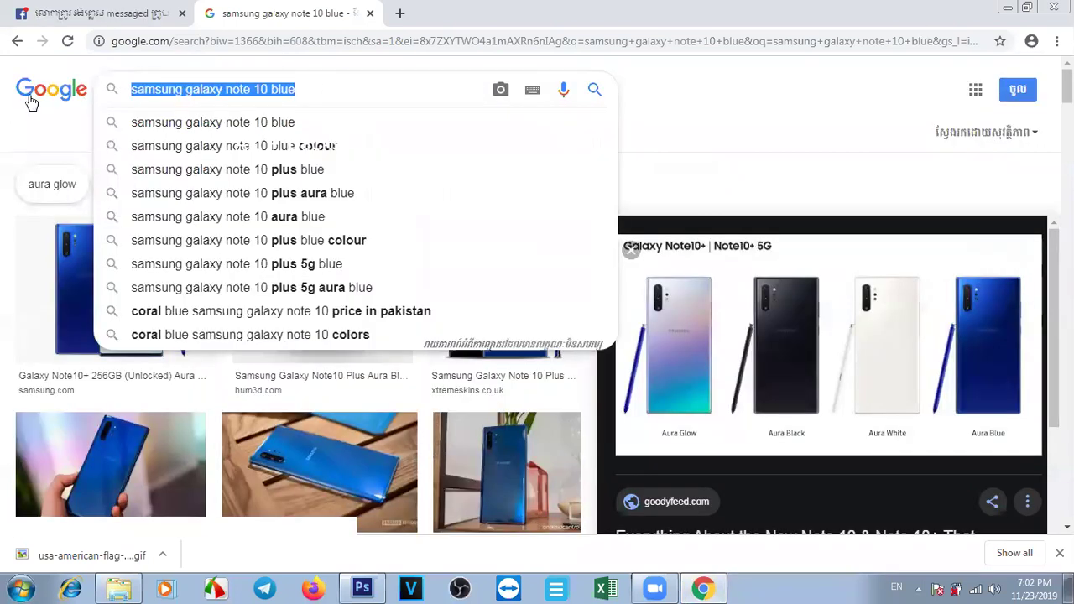
{"action": "type", "text": "faceb"}
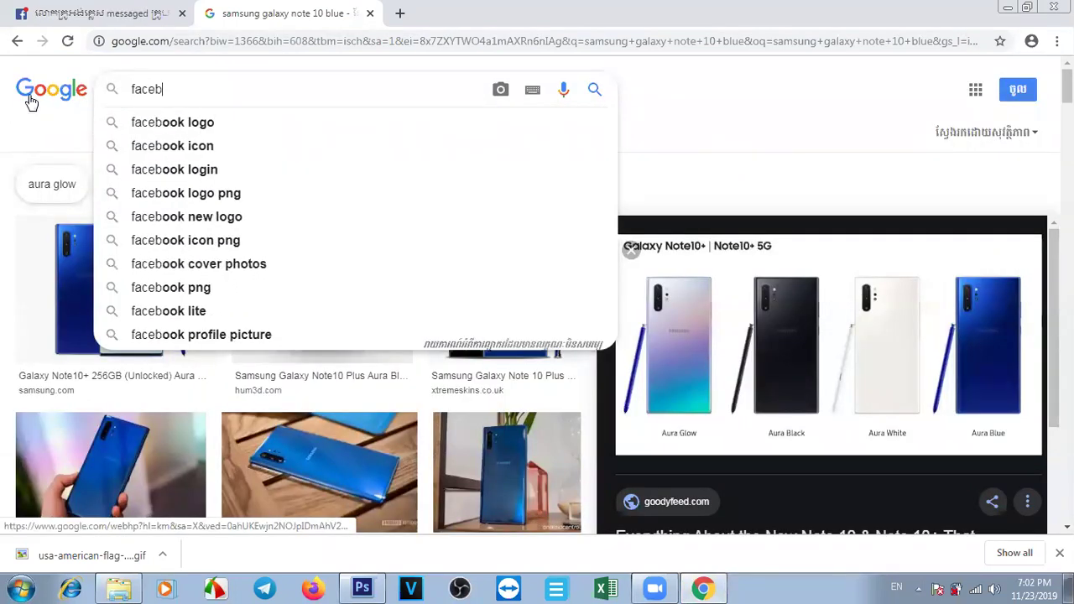
{"action": "type", "text": "ook logo"}
{"action": "key", "text": "Return"}
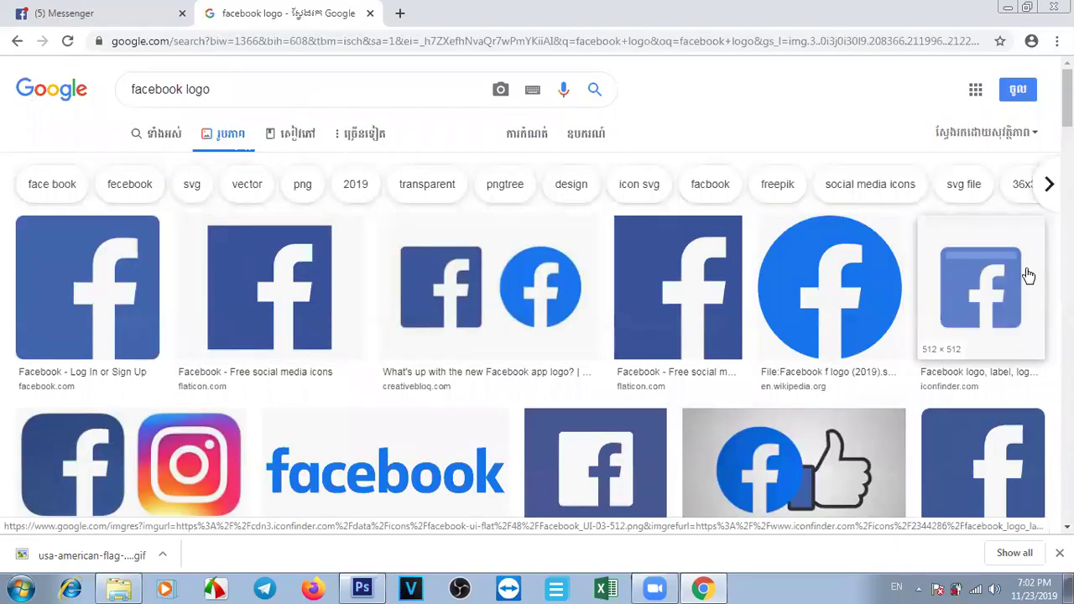
{"action": "left_click", "coordinate": [835, 313]}
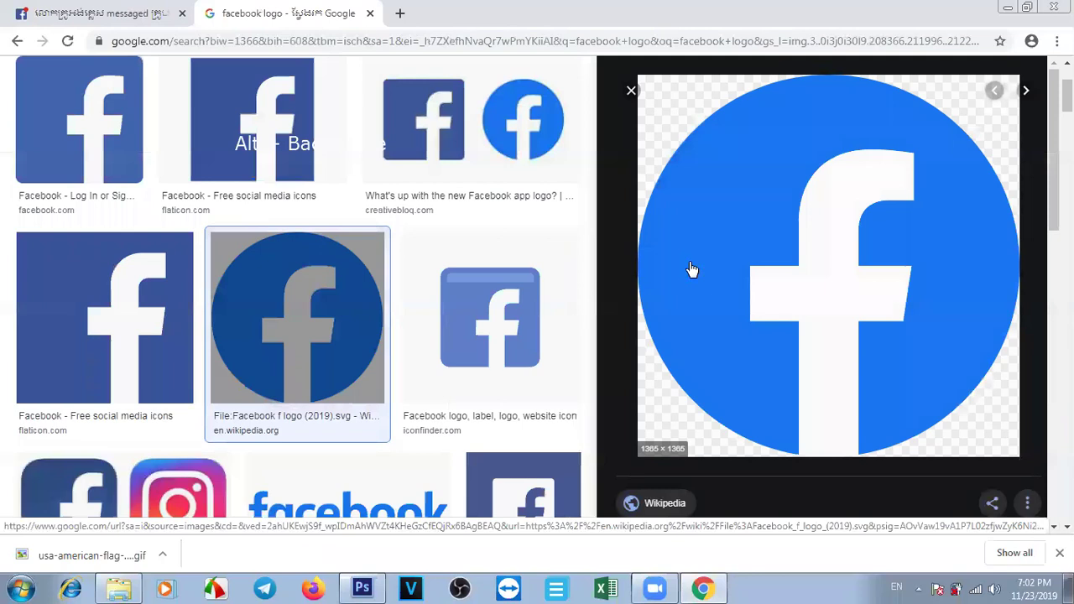
{"action": "right_click", "coordinate": [767, 277]}
{"action": "left_click", "coordinate": [831, 439]}
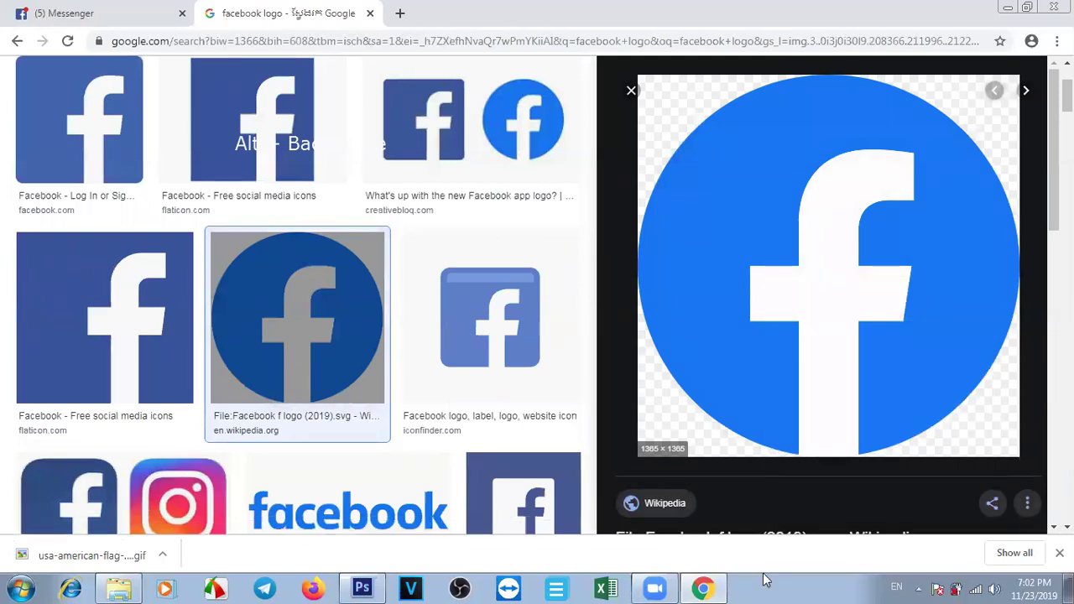
{"action": "left_click", "coordinate": [363, 587]}
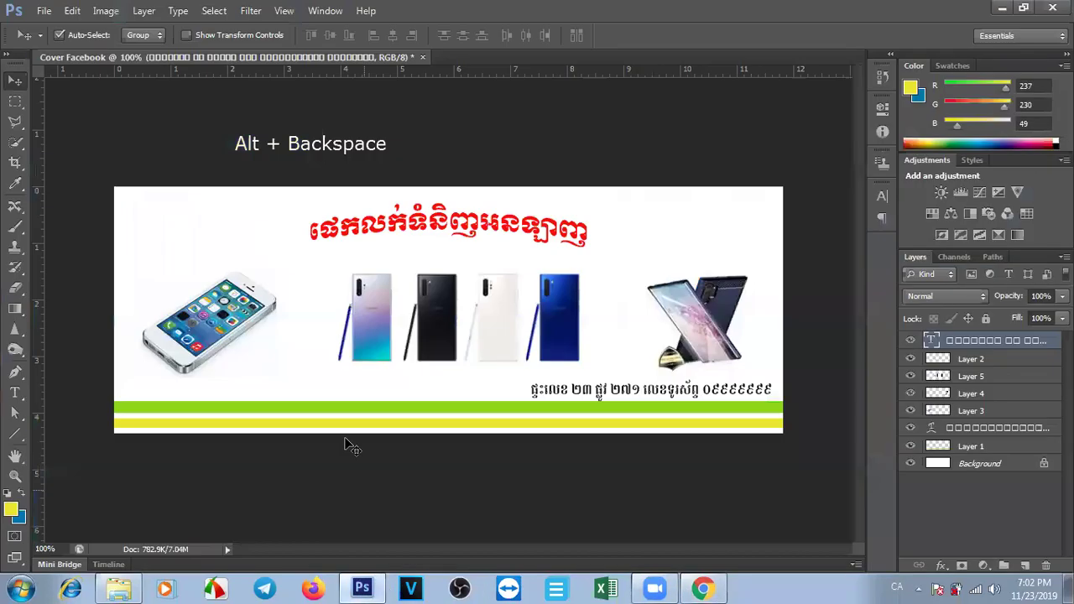
{"action": "left_click", "coordinate": [256, 366]}
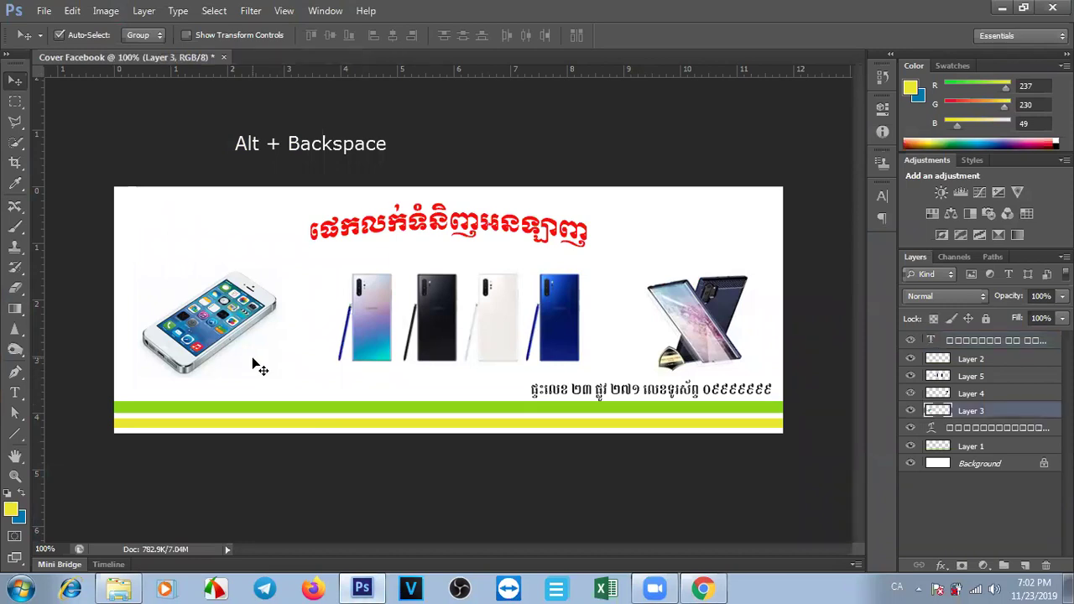
{"action": "left_click", "coordinate": [834, 436]}
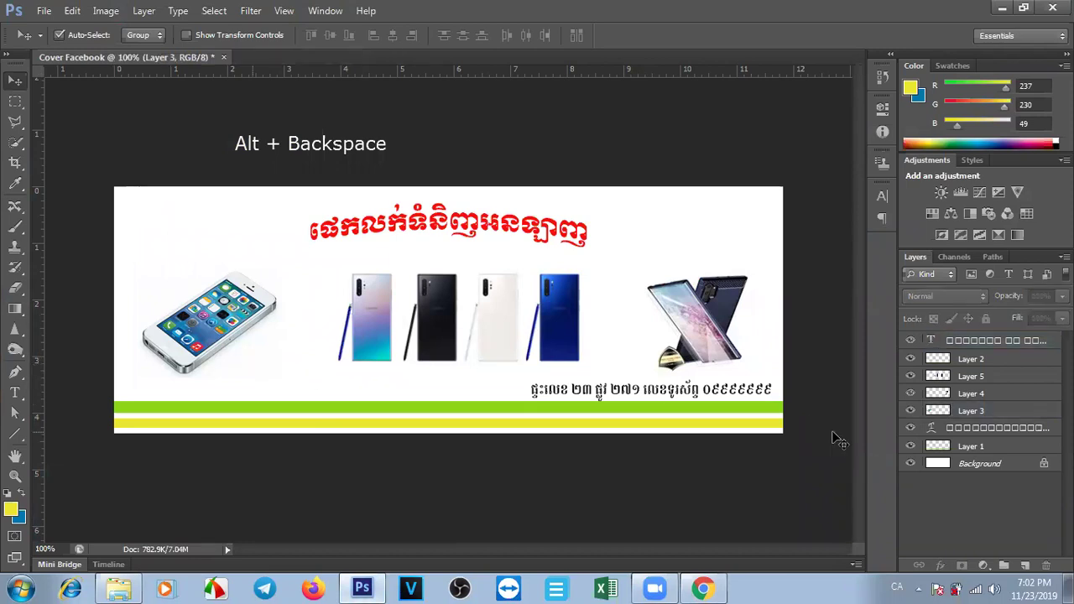
{"action": "left_click", "coordinate": [912, 412]}
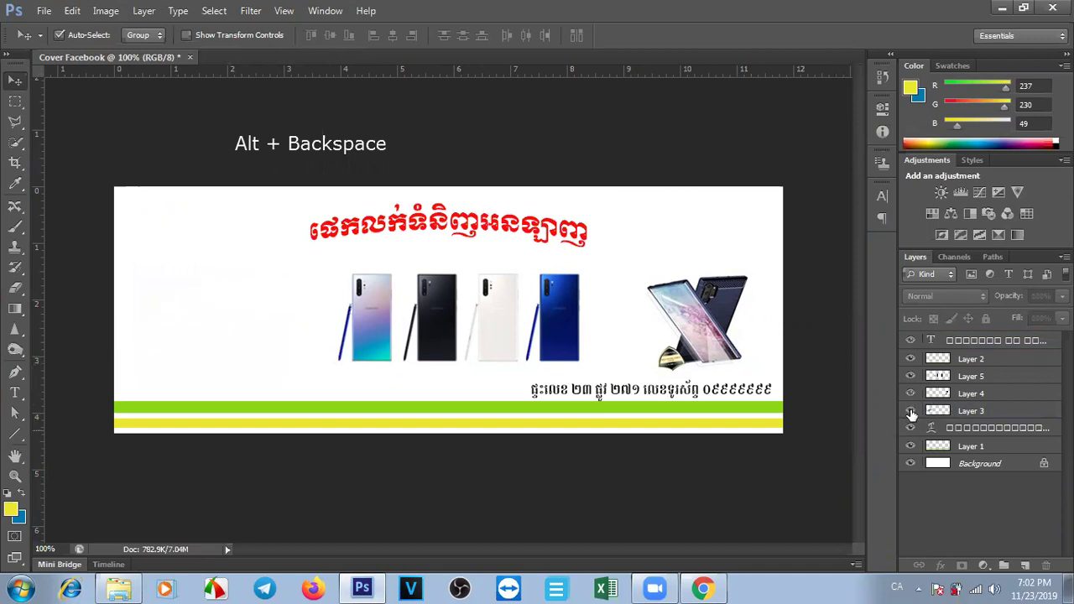
Make the iPhone photo visible again and recopy the round Facebook logo.
{"action": "left_click", "coordinate": [975, 360]}
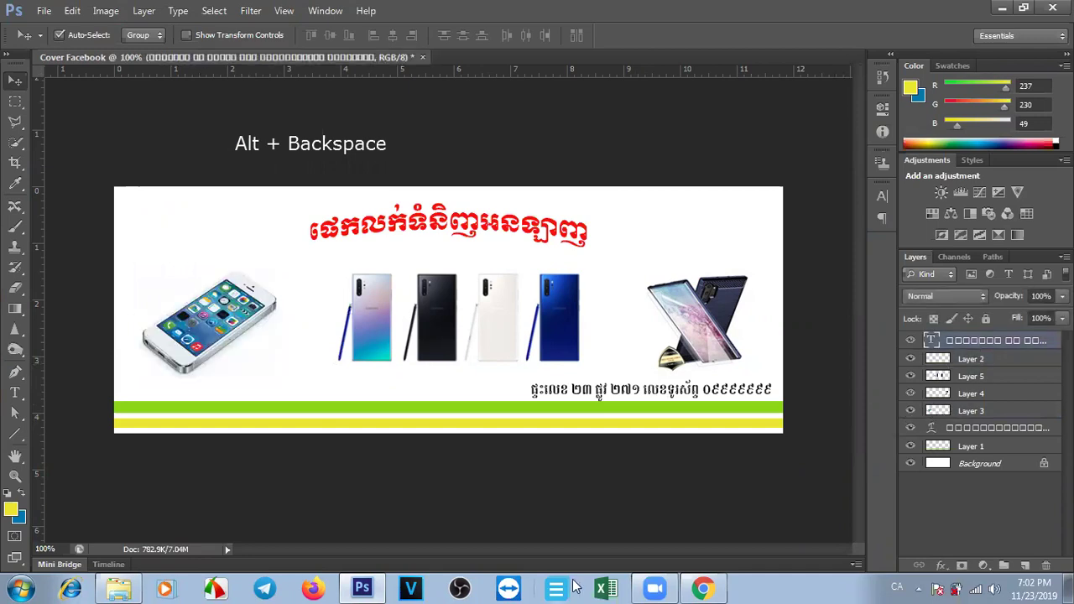
{"action": "left_click", "coordinate": [703, 589]}
{"action": "right_click", "coordinate": [831, 182]}
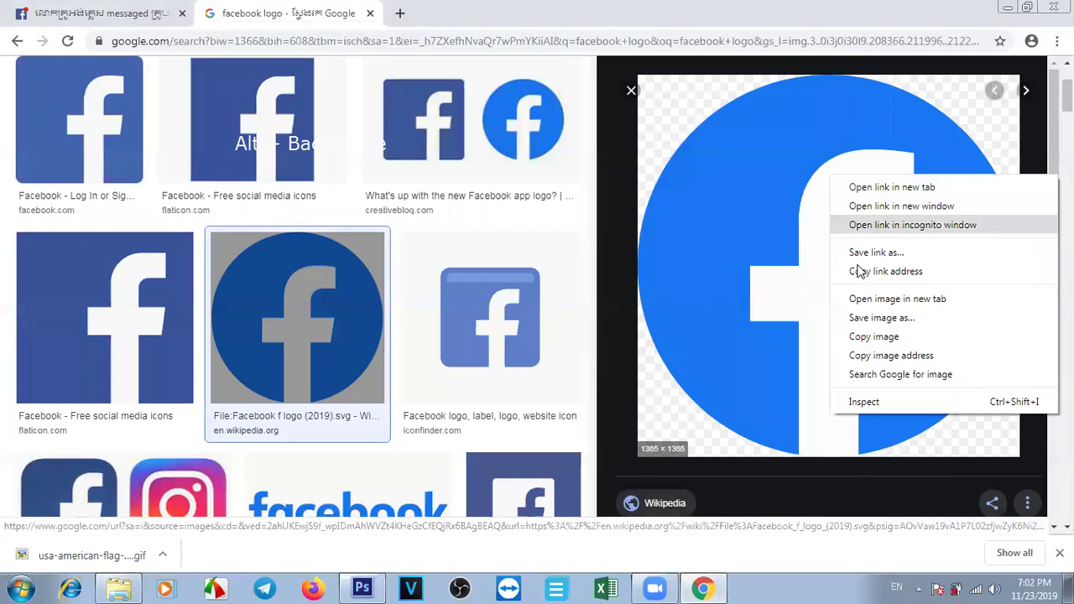
{"action": "left_click", "coordinate": [864, 339]}
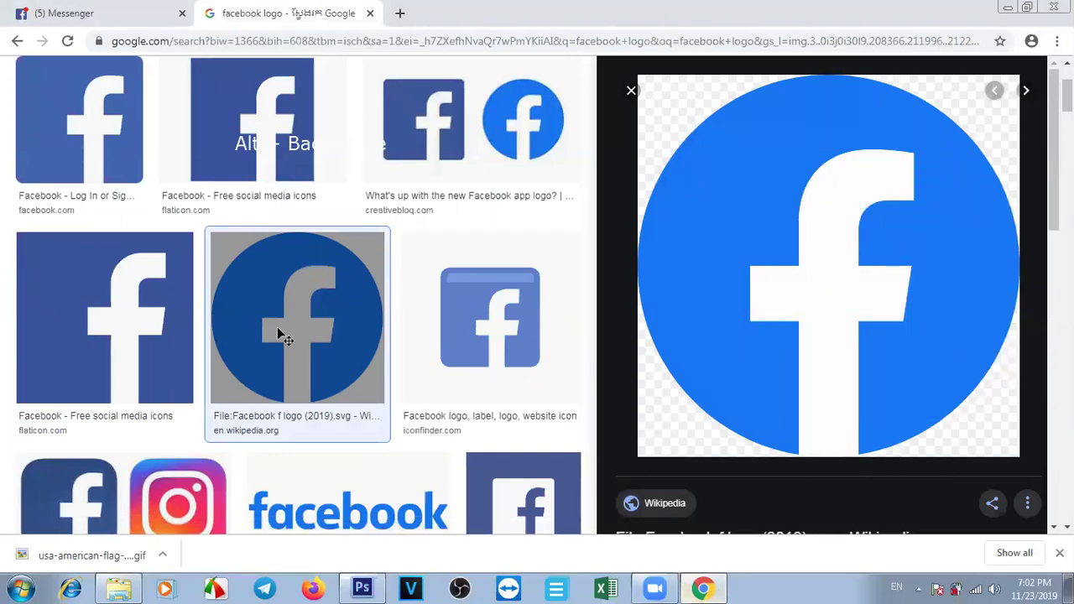
{"action": "key", "text": "alt+Tab"}
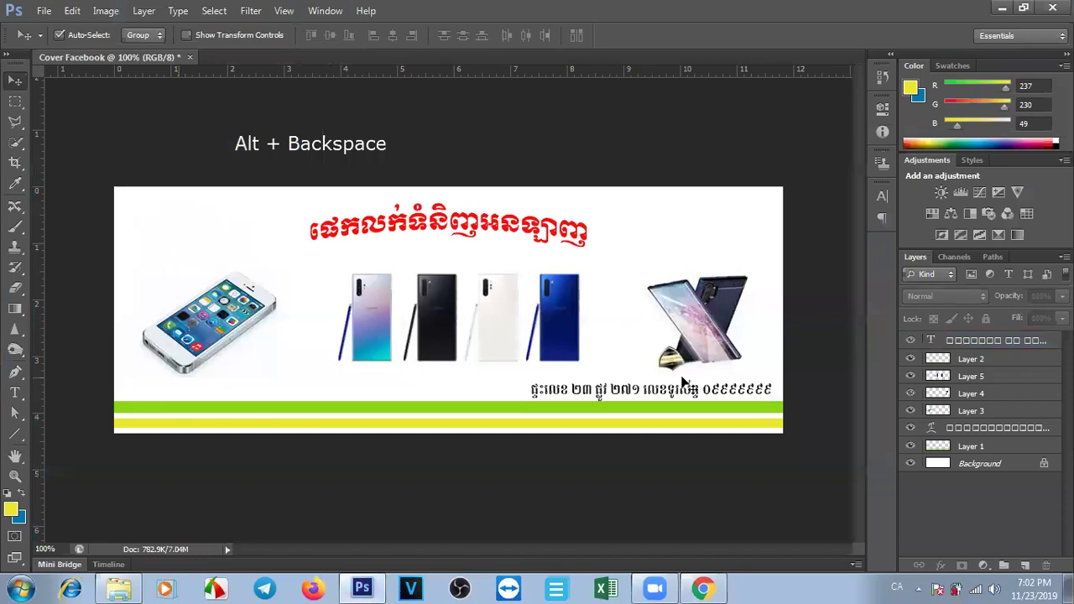
Save the round Facebook logo to the Desktop as an SVG file.
{"action": "left_click", "coordinate": [703, 588]}
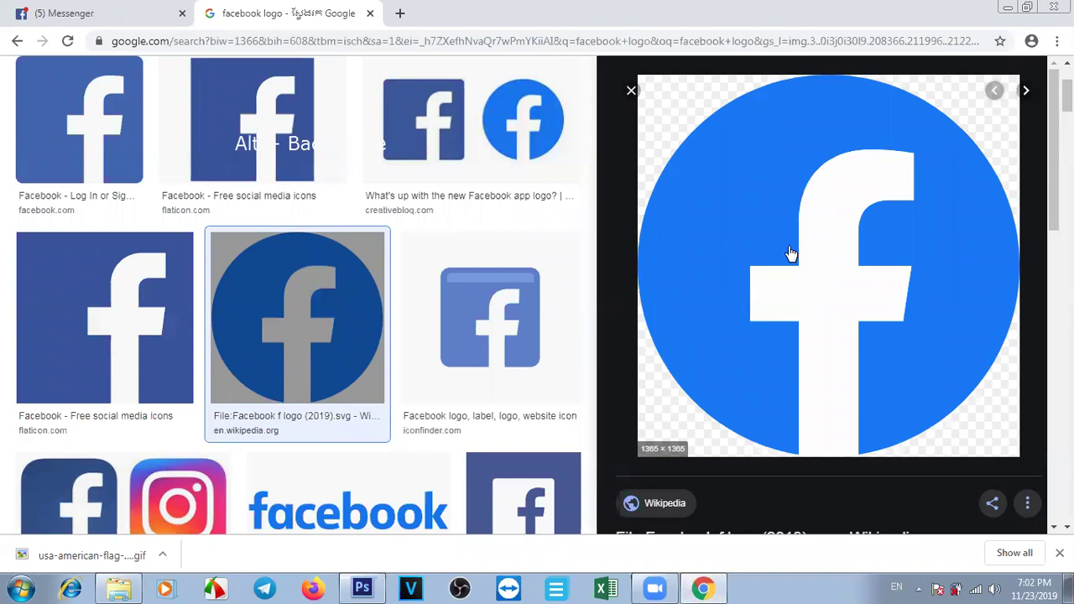
{"action": "right_click", "coordinate": [790, 253]}
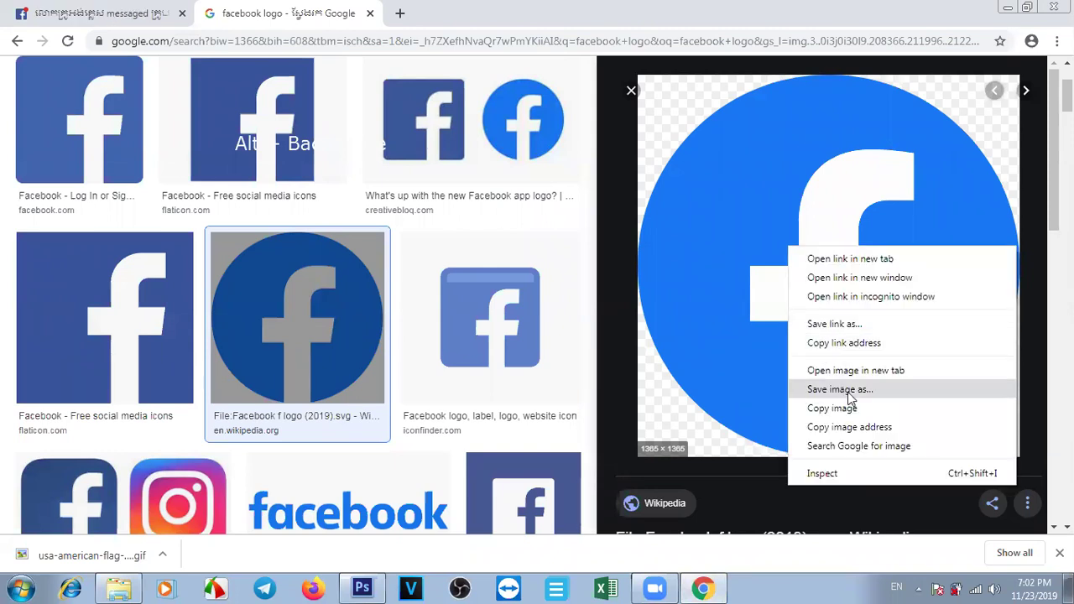
{"action": "left_click", "coordinate": [839, 390]}
{"action": "left_click", "coordinate": [63, 124]}
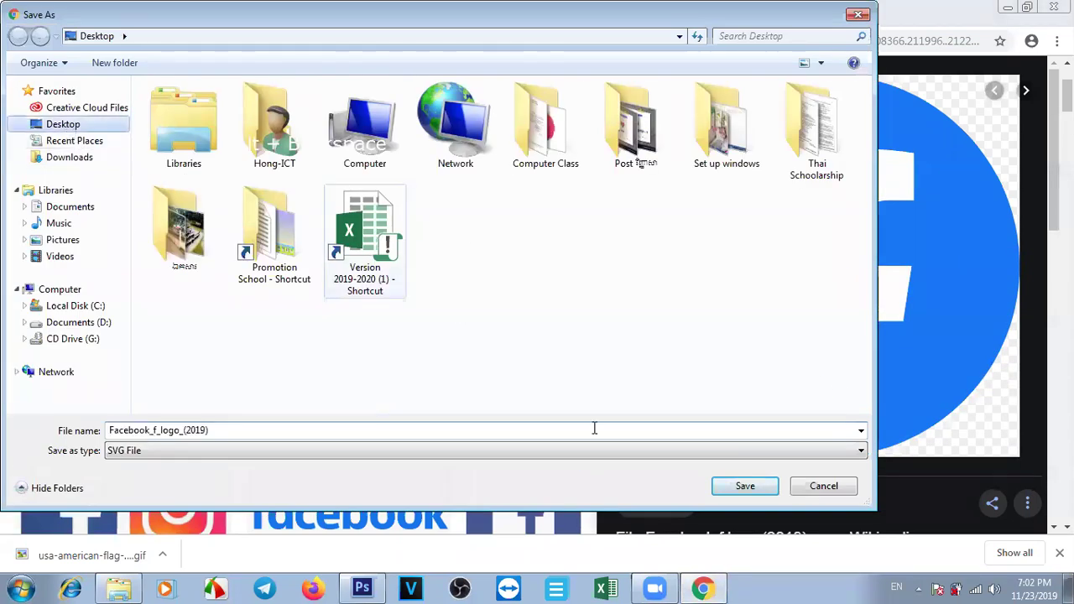
{"action": "left_click", "coordinate": [761, 489]}
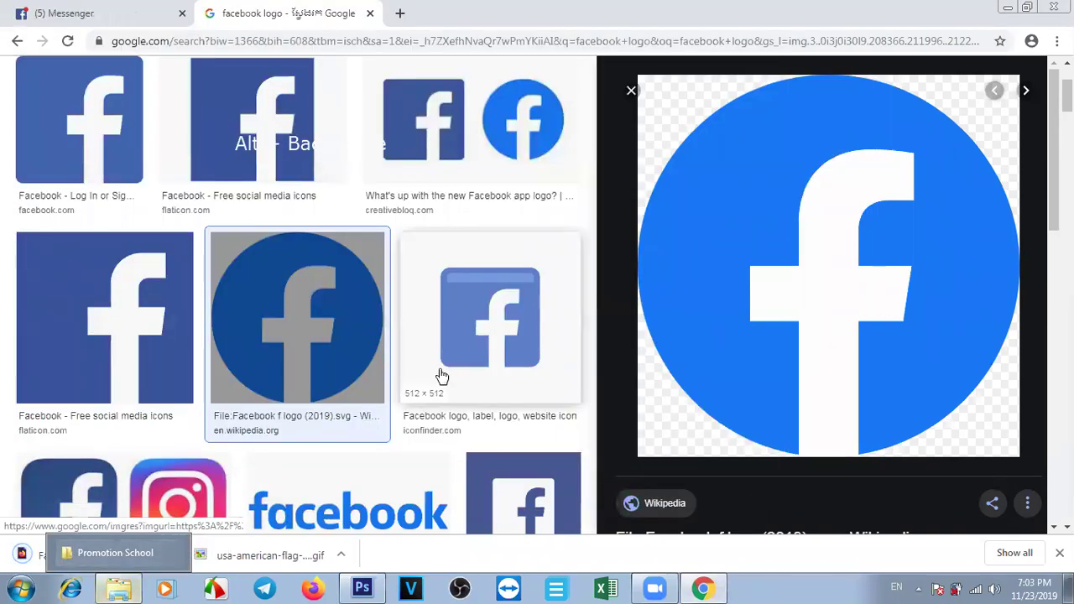
Browse more logo results and copy the square iconfinder Facebook logo.
{"action": "key", "text": "alt+BackSpace"}
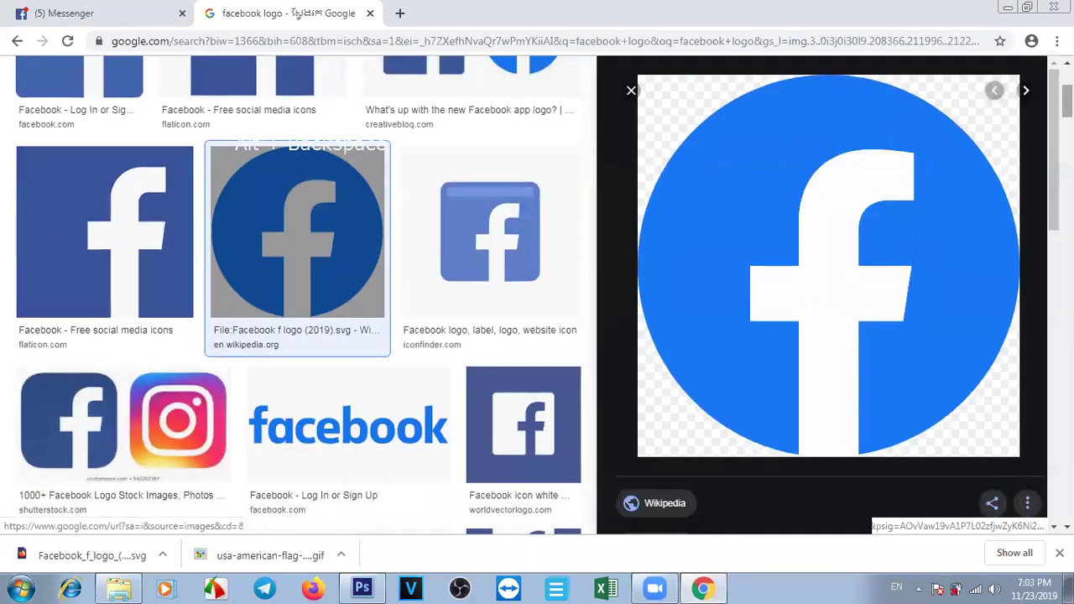
{"action": "key", "text": "alt+BackSpace"}
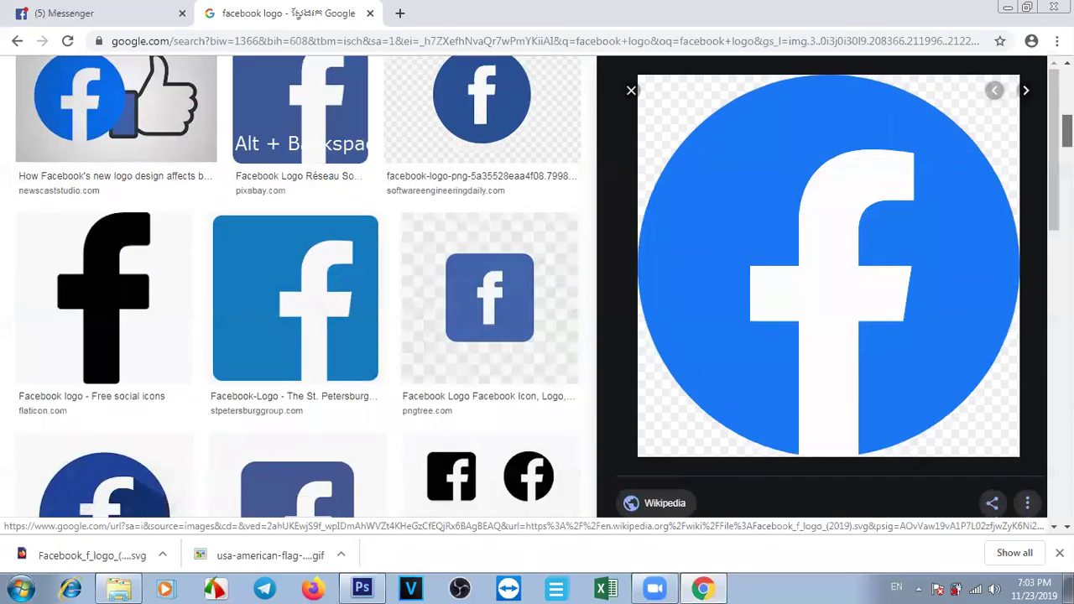
{"action": "left_click", "coordinate": [118, 300]}
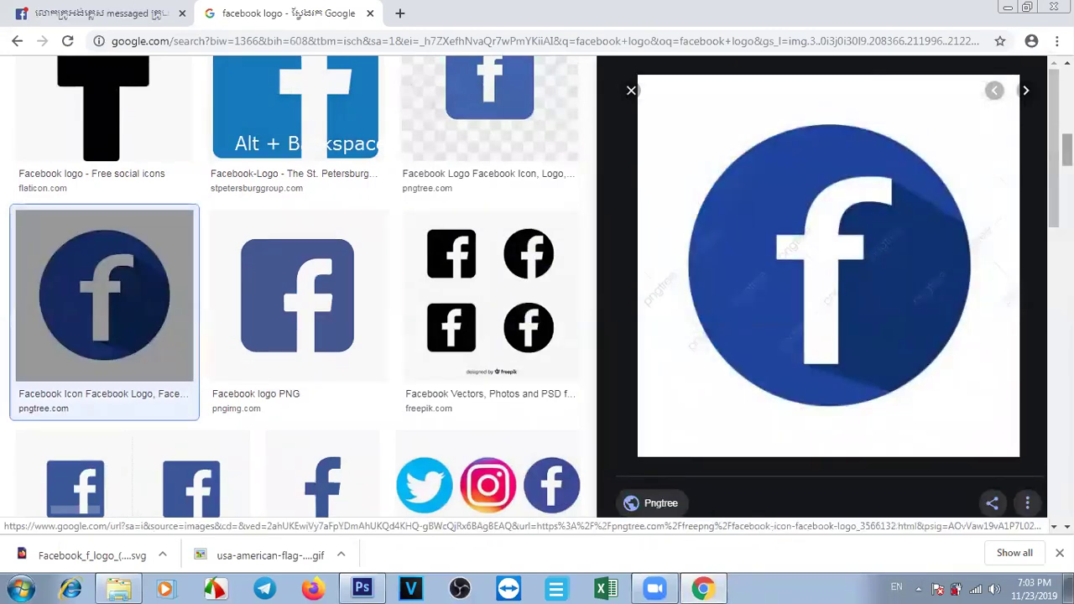
{"action": "key", "text": "alt+BackSpace"}
{"action": "left_click", "coordinate": [37, 173]}
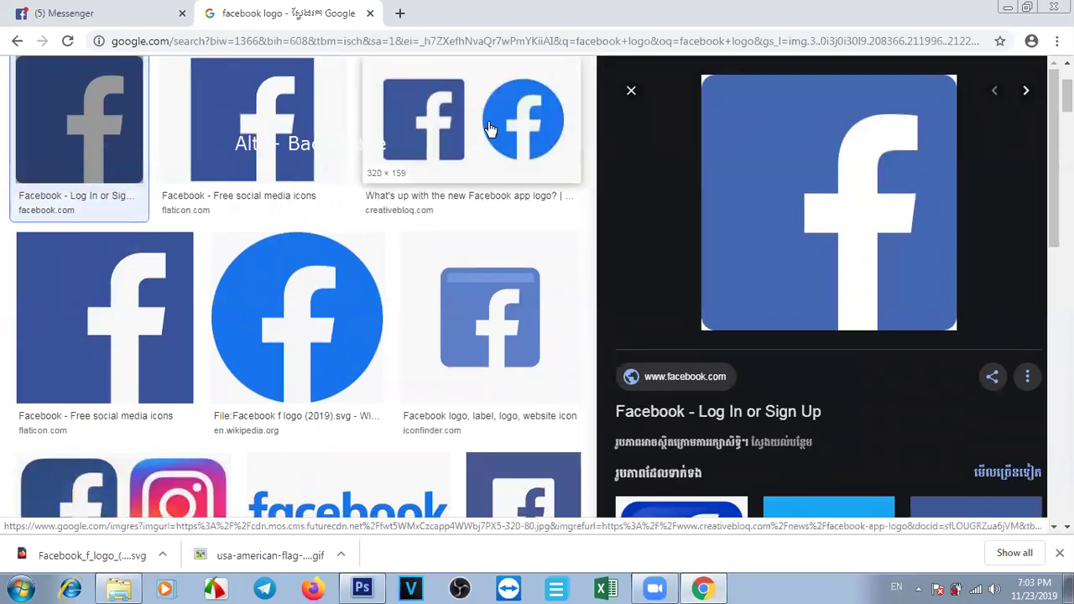
{"action": "left_click", "coordinate": [475, 316]}
{"action": "right_click", "coordinate": [763, 240]}
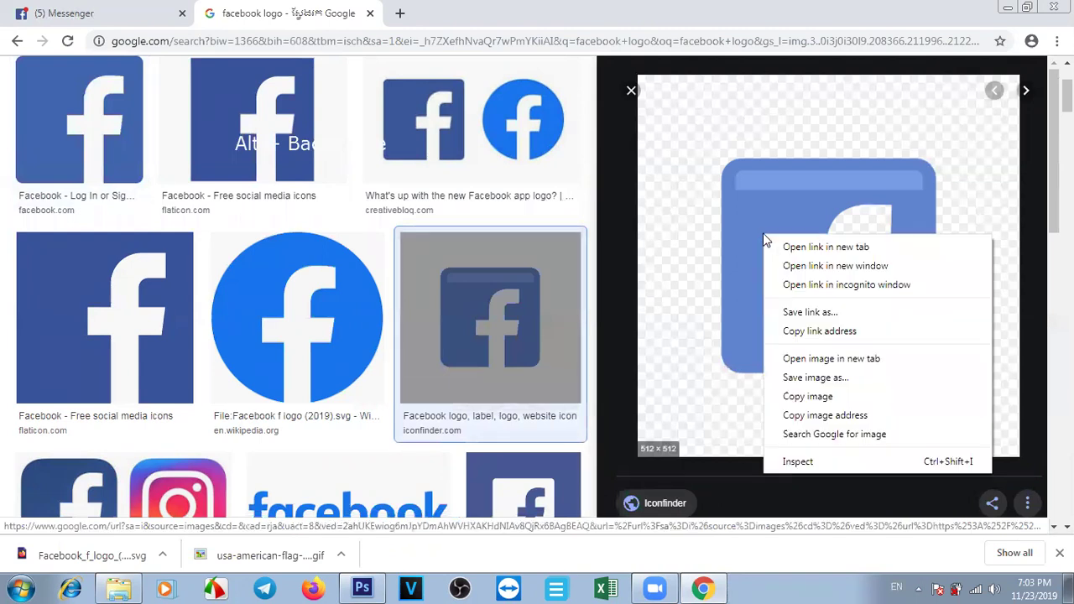
{"action": "left_click", "coordinate": [818, 398]}
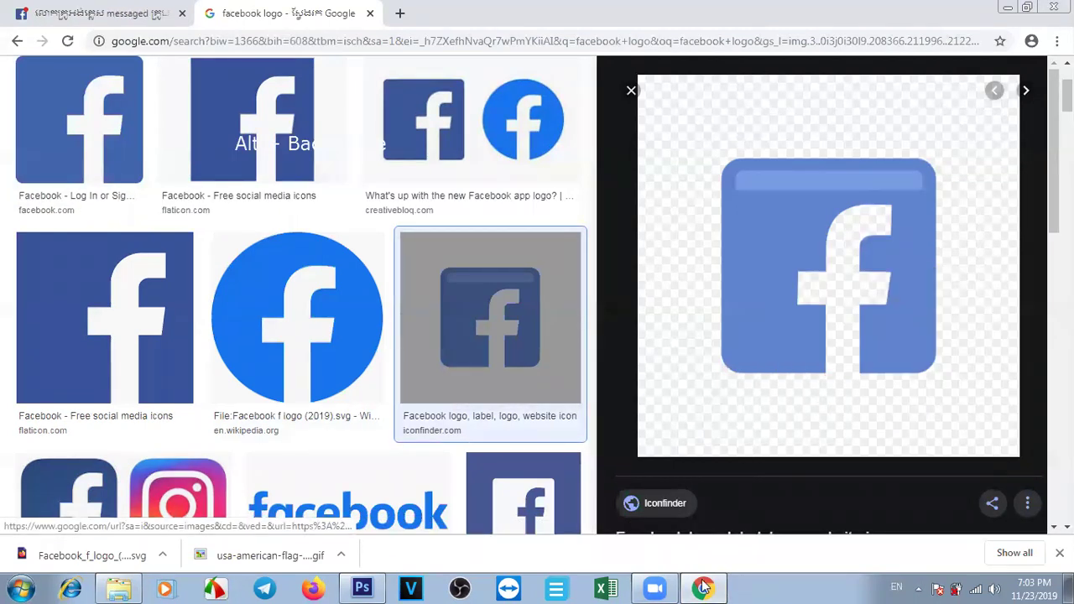
{"action": "left_click", "coordinate": [361, 588]}
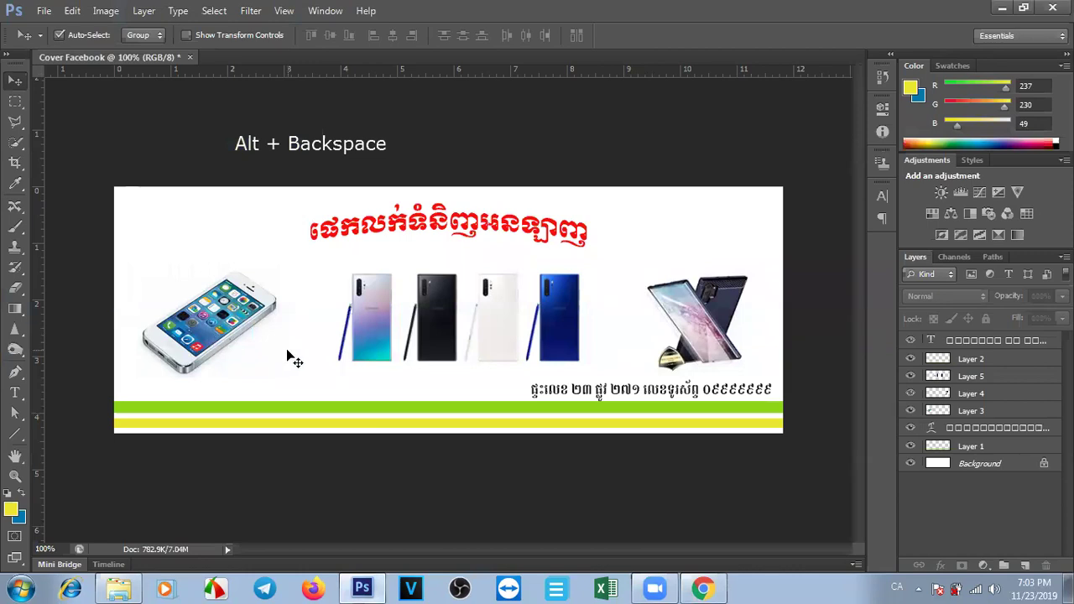
Browse the Facebook logo image results and preview the square Logok Facebook logo.
{"action": "left_click", "coordinate": [703, 588]}
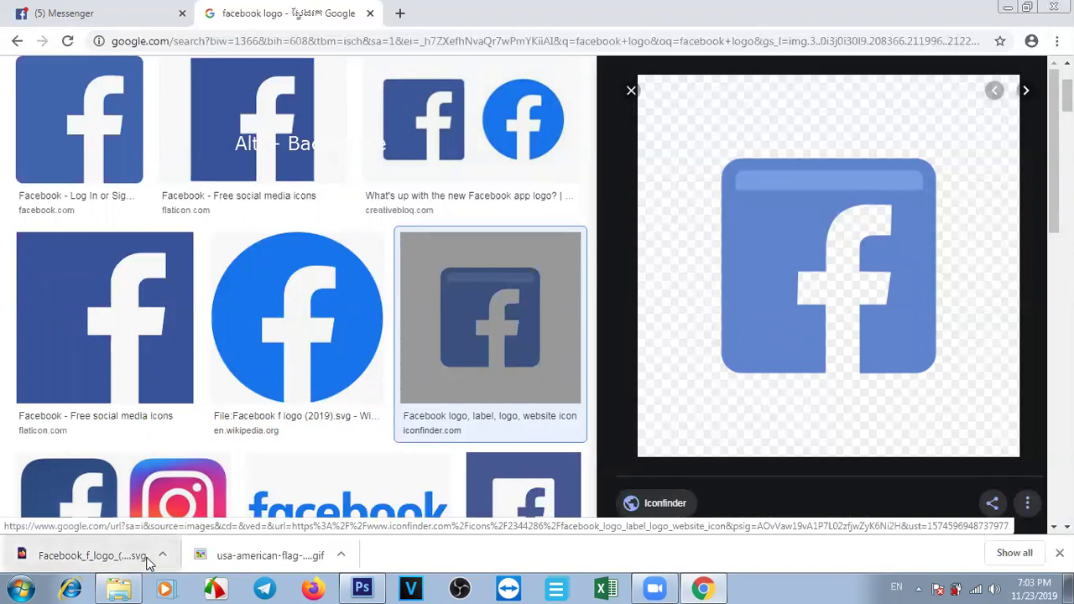
{"action": "scroll", "coordinate": [868, 283], "scroll_direction": "down", "scroll_amount": 5}
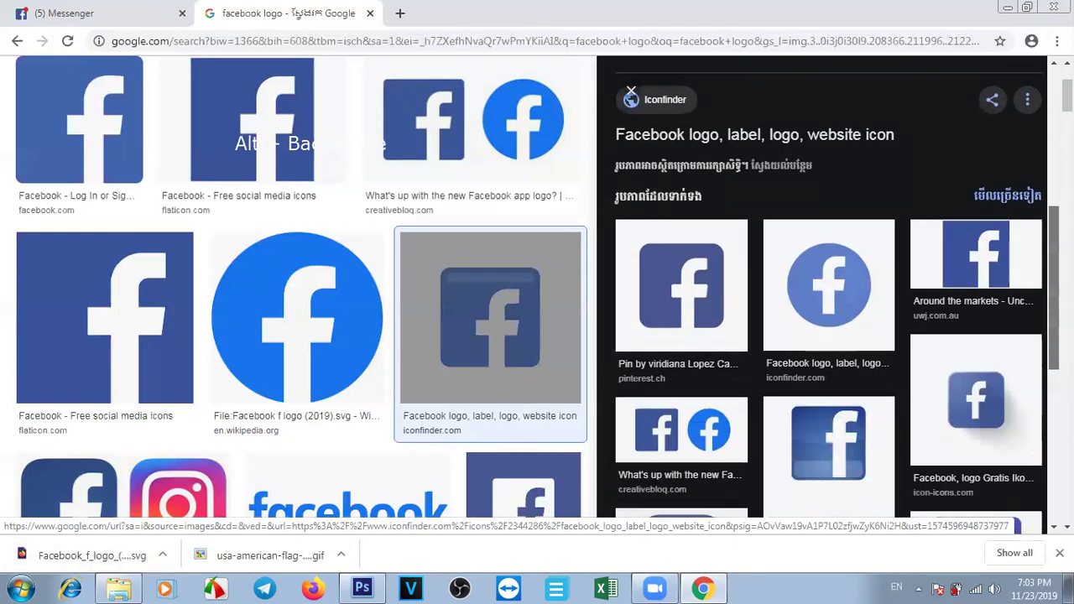
{"action": "left_click", "coordinate": [869, 284]}
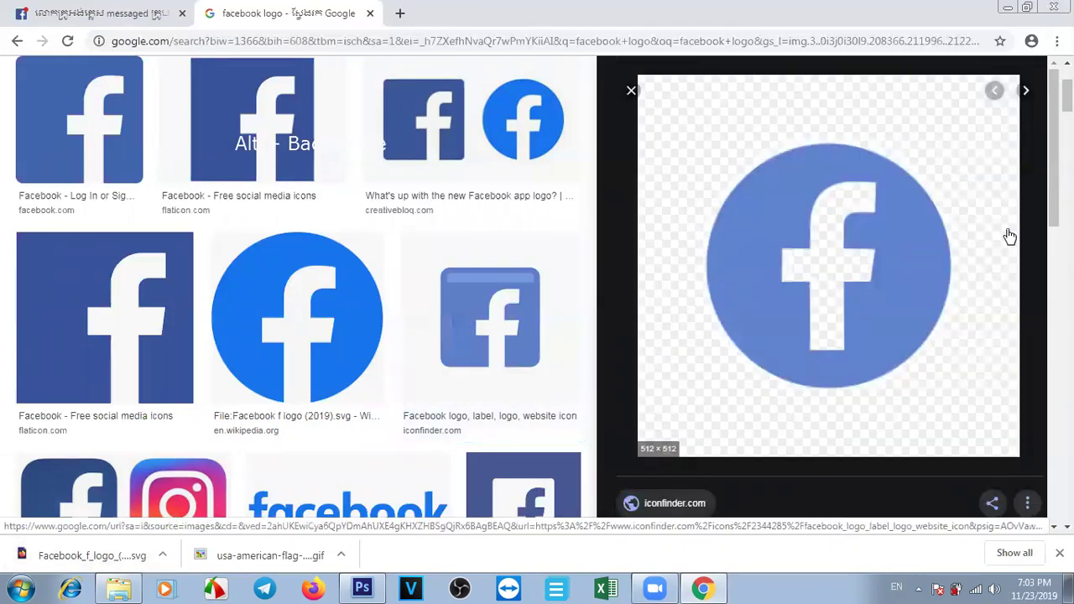
{"action": "scroll", "coordinate": [829, 285], "scroll_direction": "down", "scroll_amount": 5}
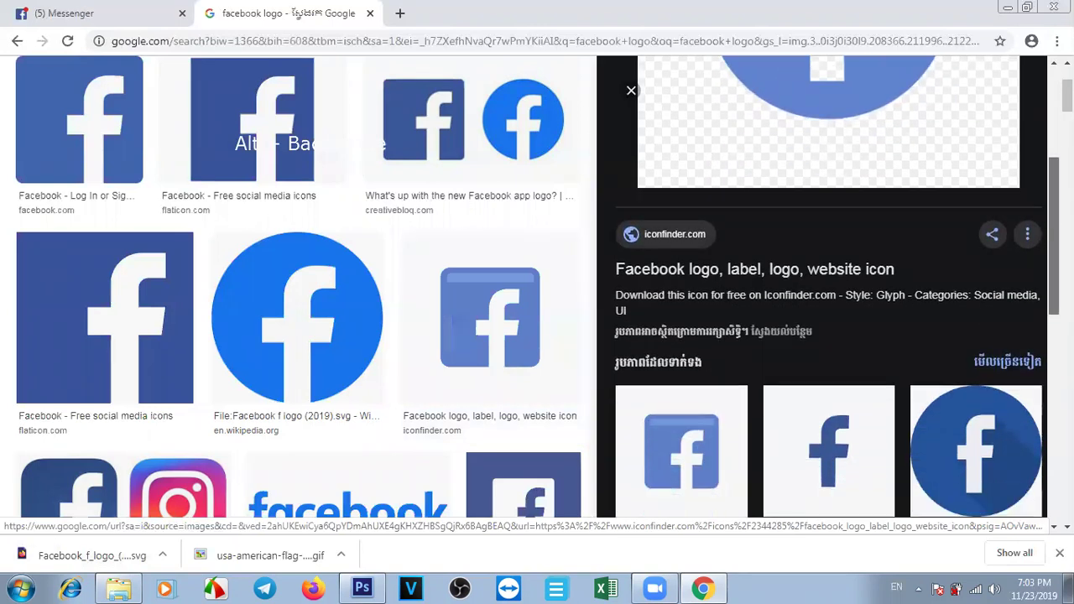
{"action": "scroll", "coordinate": [829, 285], "scroll_direction": "down", "scroll_amount": 2}
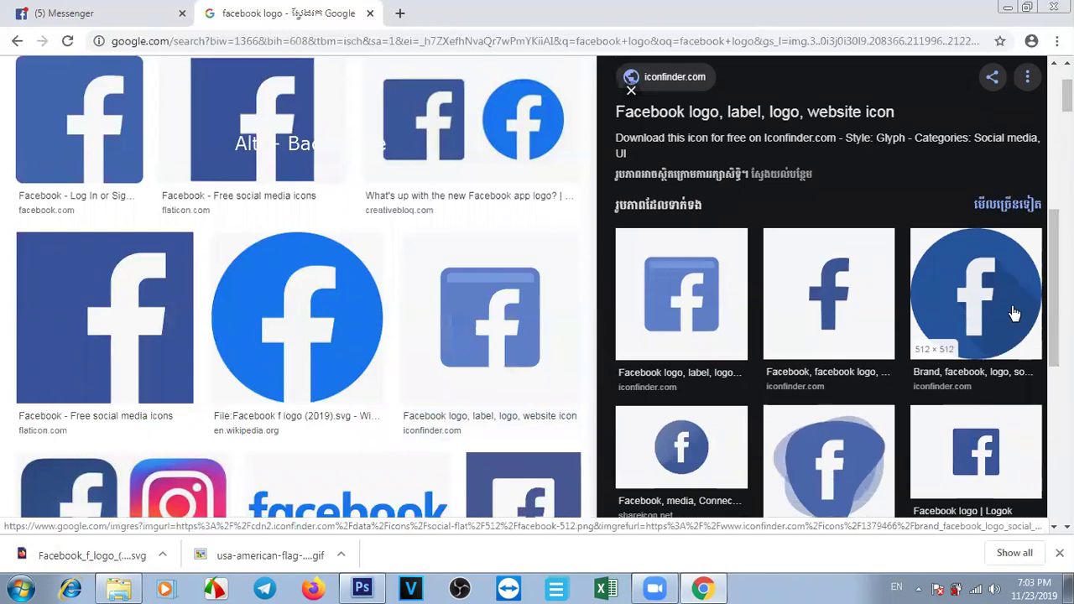
{"action": "left_click", "coordinate": [958, 455]}
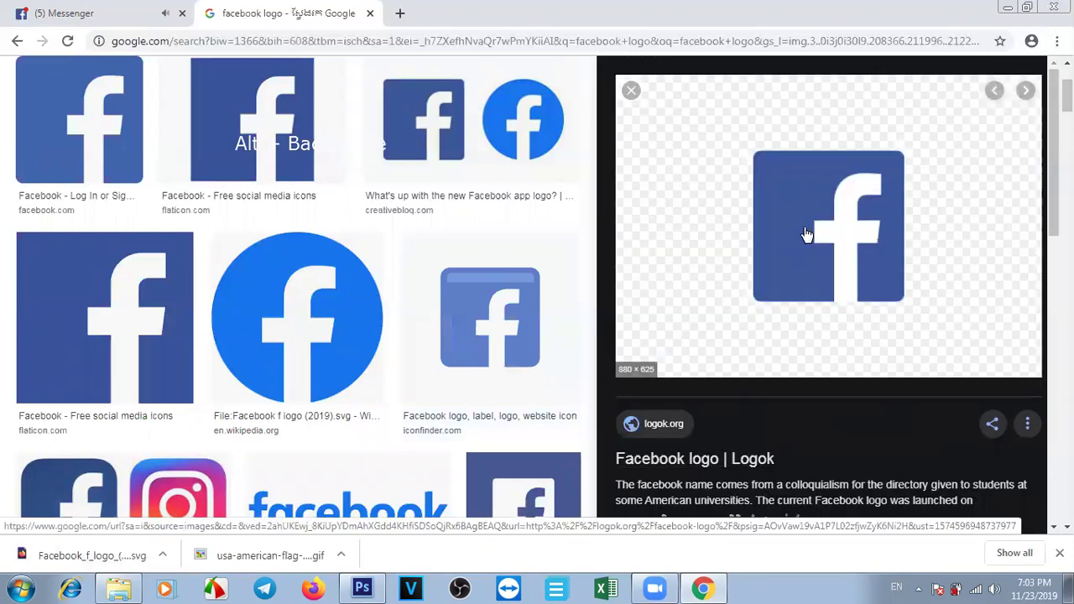
Save the square Logok Facebook logo to the Desktop as PNG Facebook-logo-f-880x625.
{"action": "right_click", "coordinate": [857, 228]}
{"action": "left_click", "coordinate": [889, 384]}
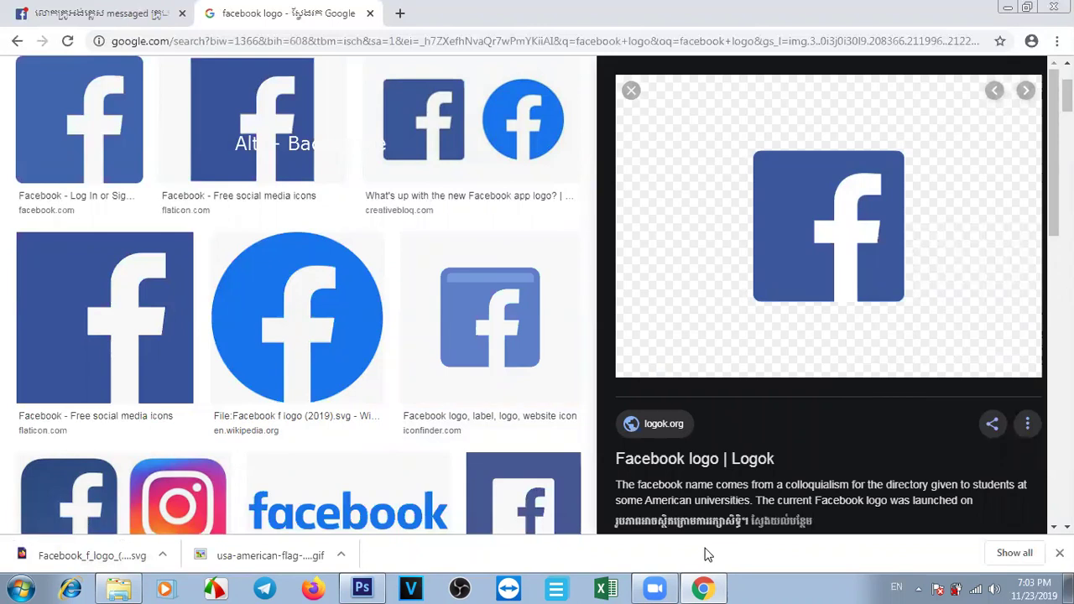
{"action": "left_click", "coordinate": [704, 588]}
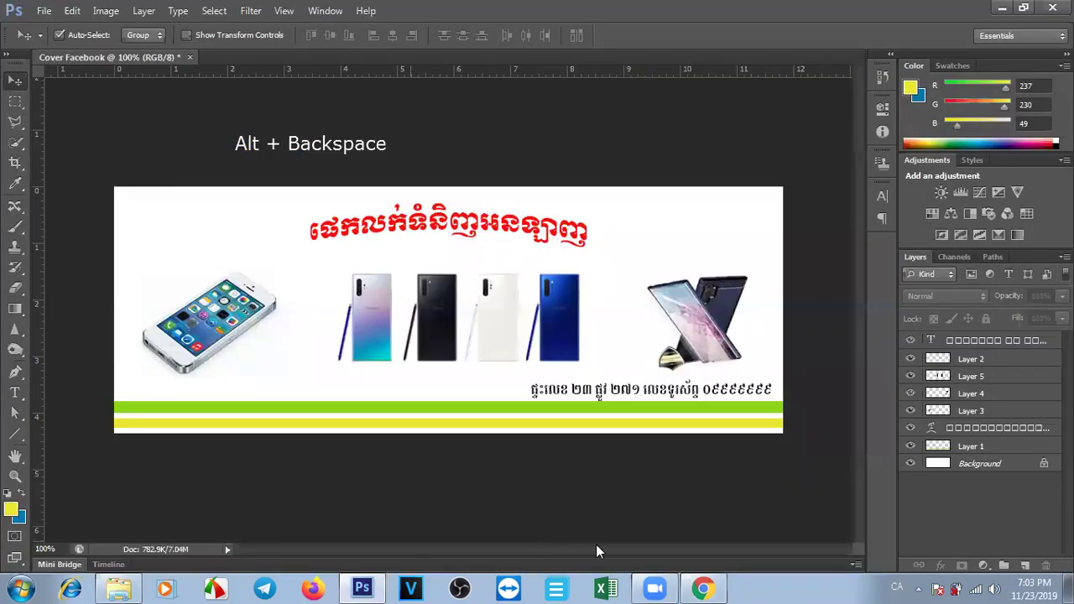
{"action": "left_click", "coordinate": [703, 587]}
{"action": "right_click", "coordinate": [766, 229]}
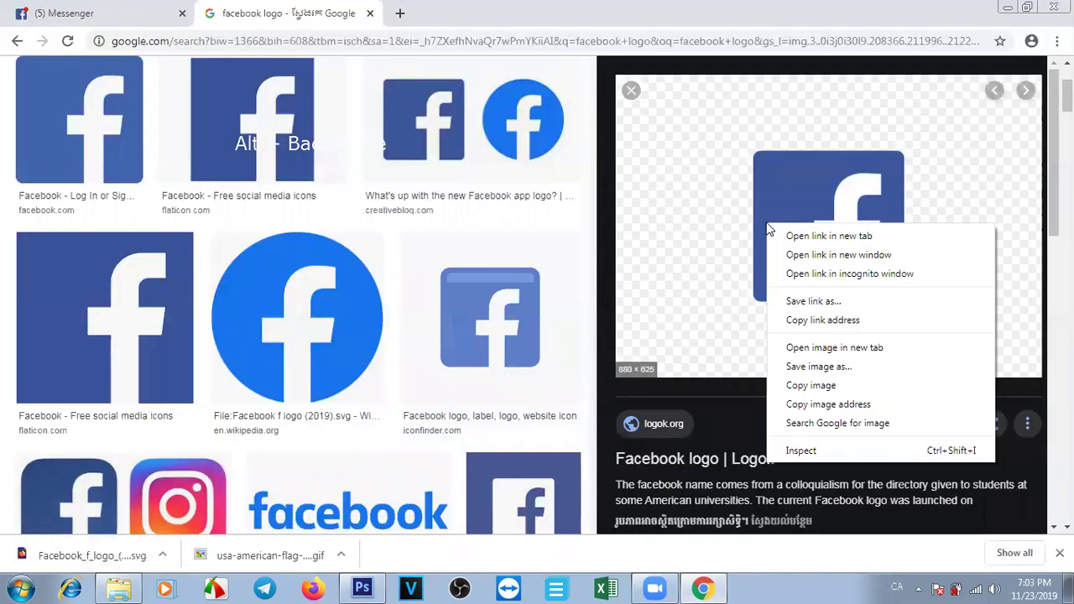
{"action": "left_click", "coordinate": [818, 367]}
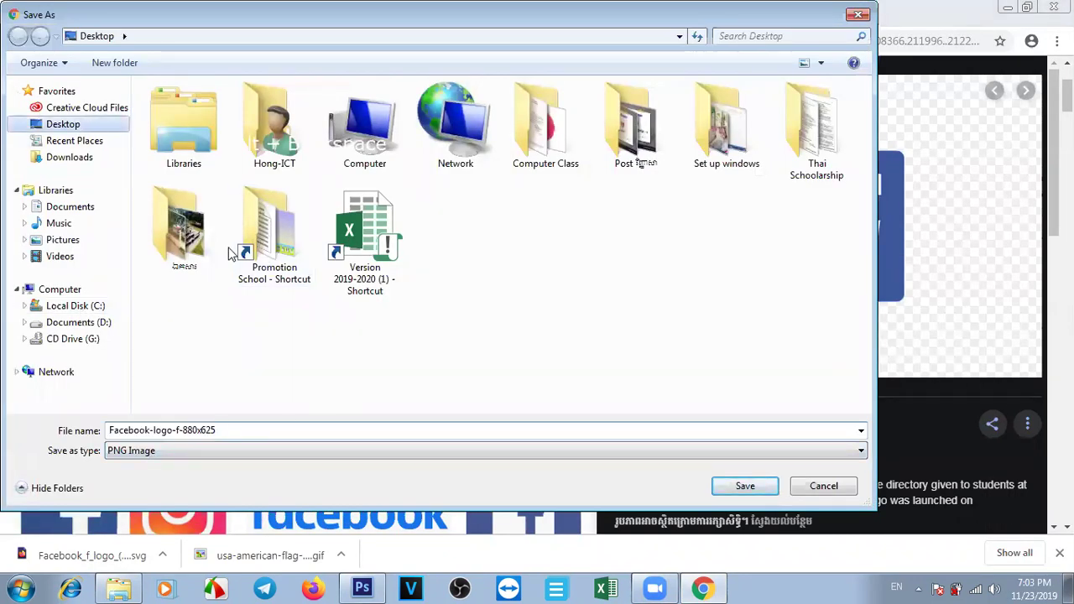
{"action": "left_click", "coordinate": [745, 486]}
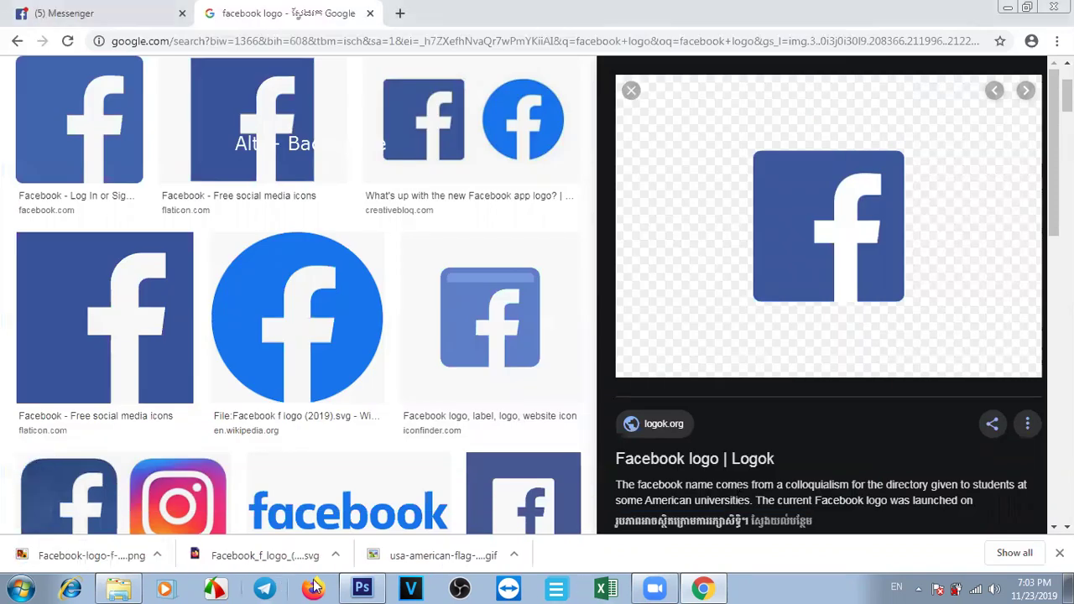
With Layer 5 active, copy the logo image and paste it into the cover, shifted up-left.
{"action": "left_click", "coordinate": [364, 588]}
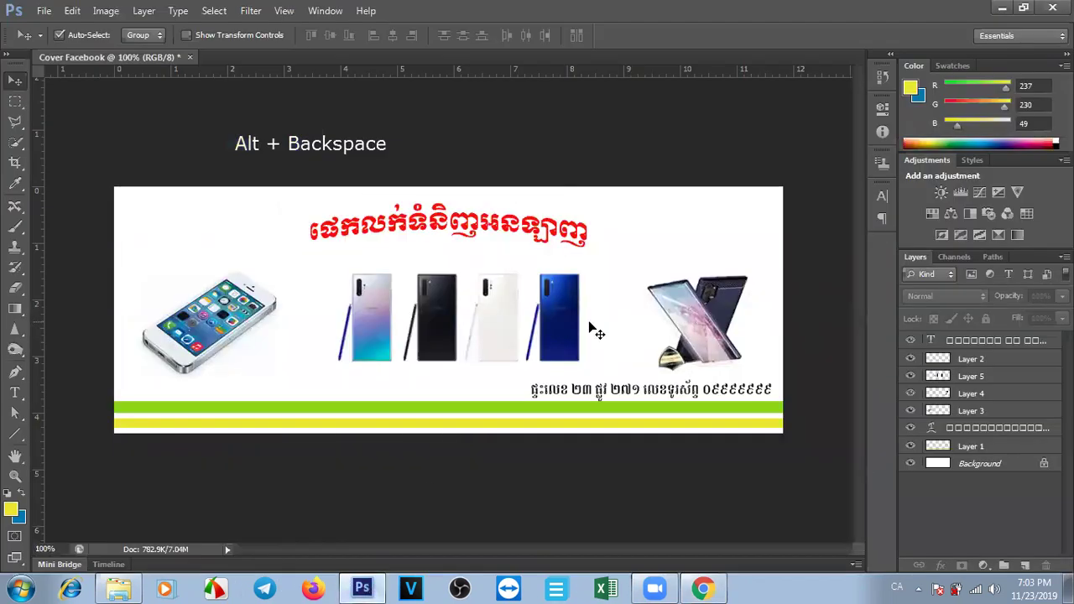
{"action": "left_click", "coordinate": [592, 330]}
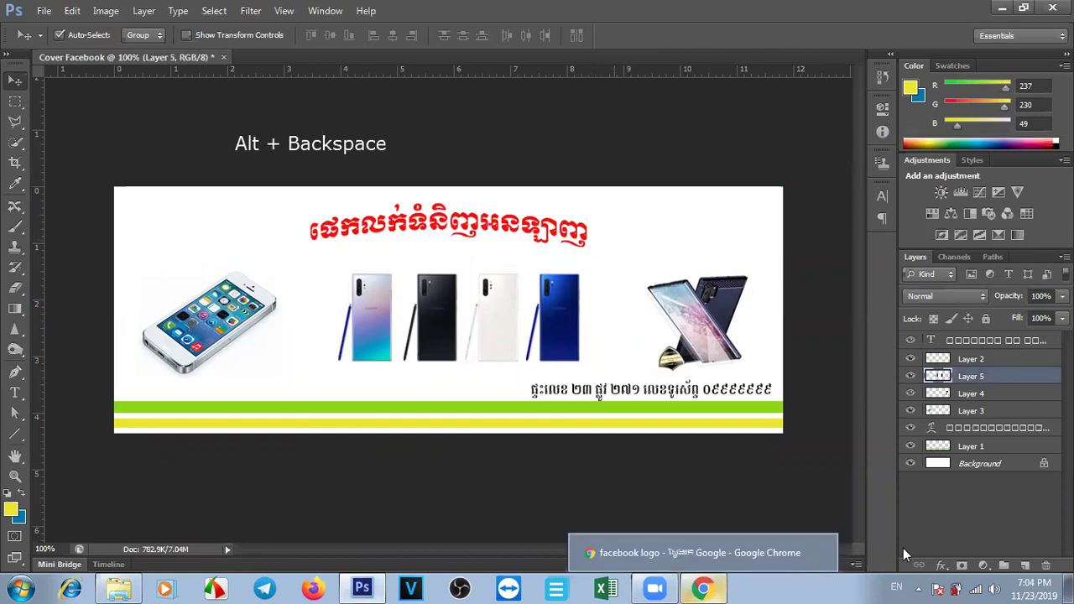
{"action": "left_click", "coordinate": [709, 588]}
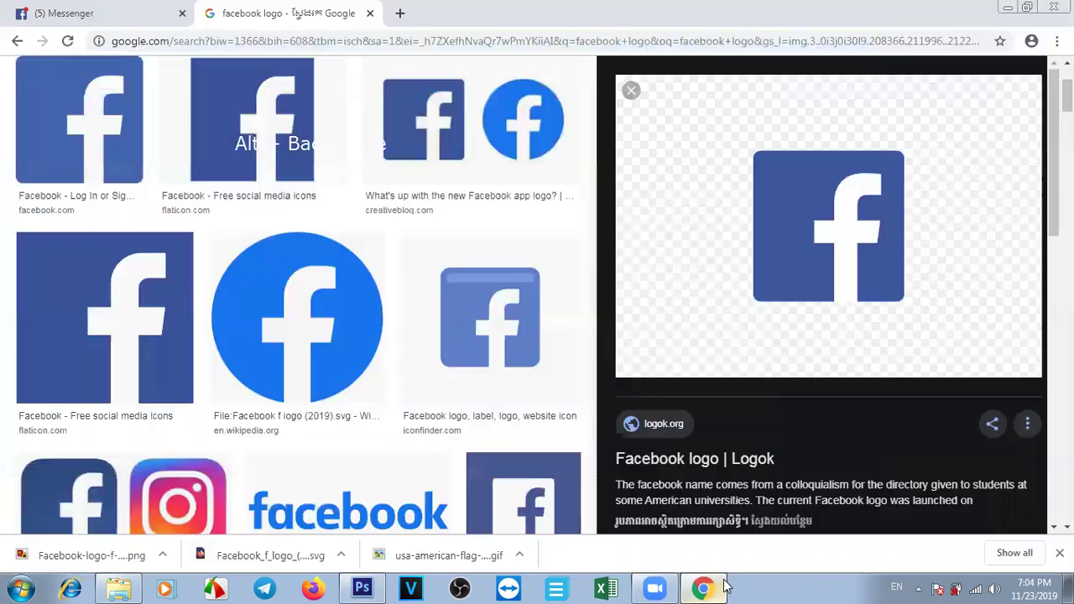
{"action": "right_click", "coordinate": [836, 225]}
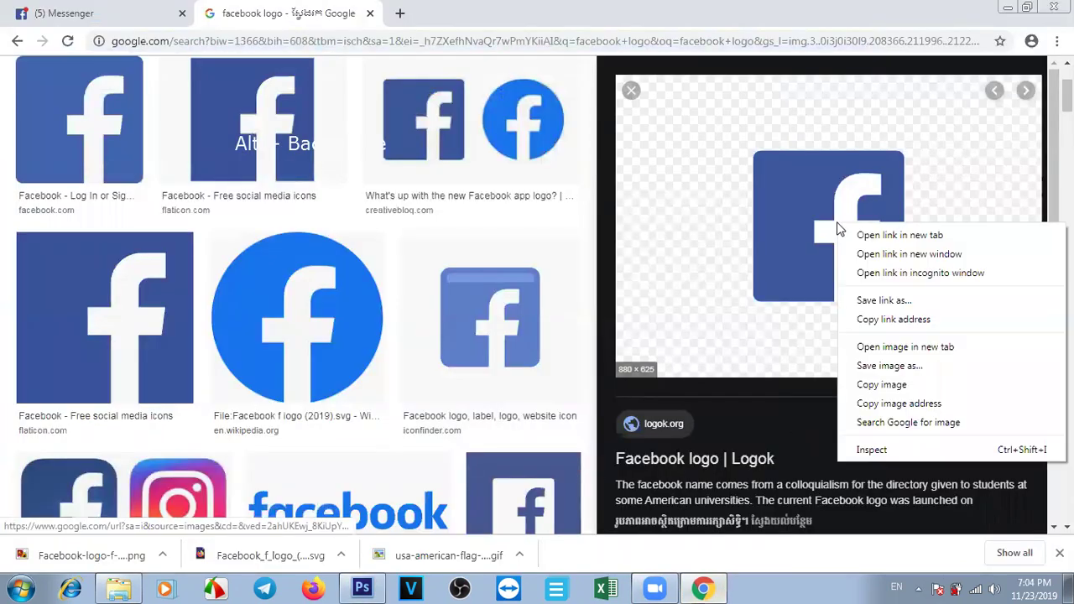
{"action": "left_click", "coordinate": [895, 386]}
{"action": "left_click", "coordinate": [379, 586]}
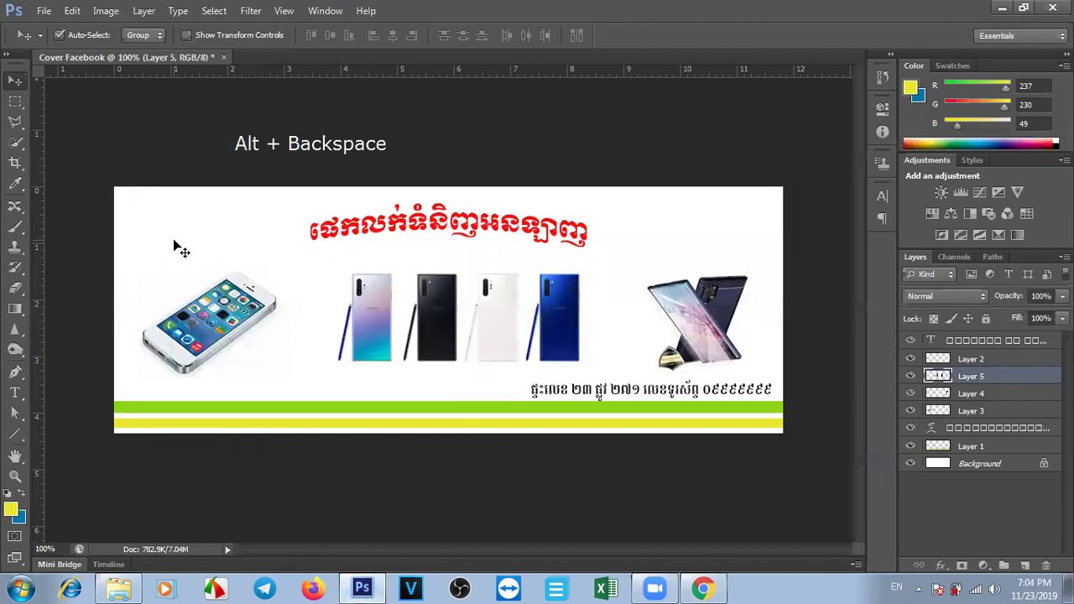
{"action": "key", "text": "ctrl+v"}
{"action": "left_click_drag", "start_coordinate": [492, 372], "coordinate": [425, 304]}
Delete the pasted logo, open Facebook-logo-f-880x625 and drag it onto the cover as Layer 6.
{"action": "key", "text": "Delete"}
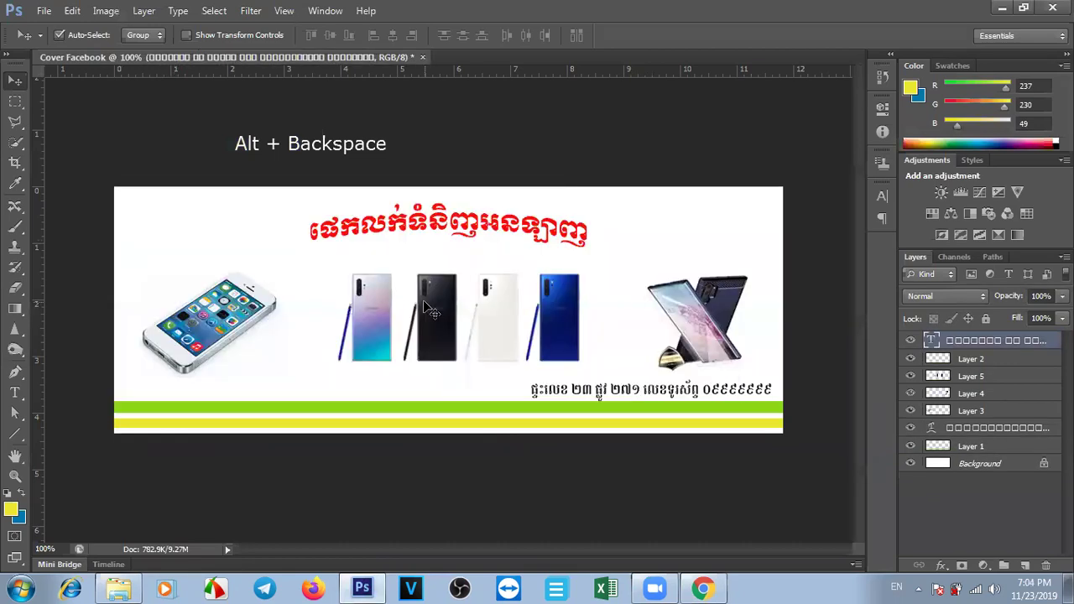
{"action": "key", "text": "ctrl+o"}
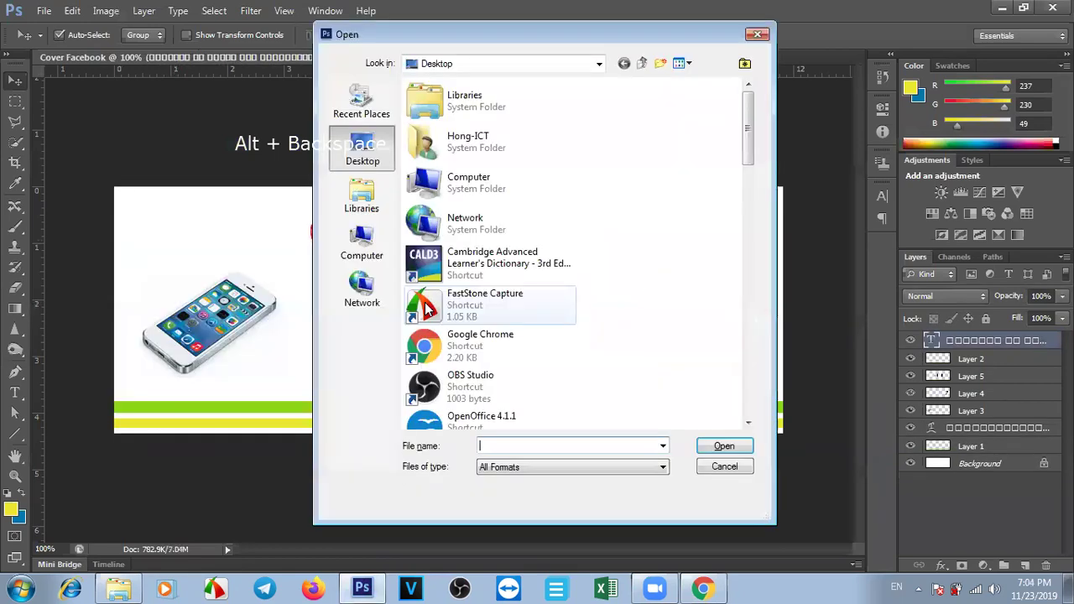
{"action": "left_click_drag", "start_coordinate": [750, 133], "coordinate": [736, 262]}
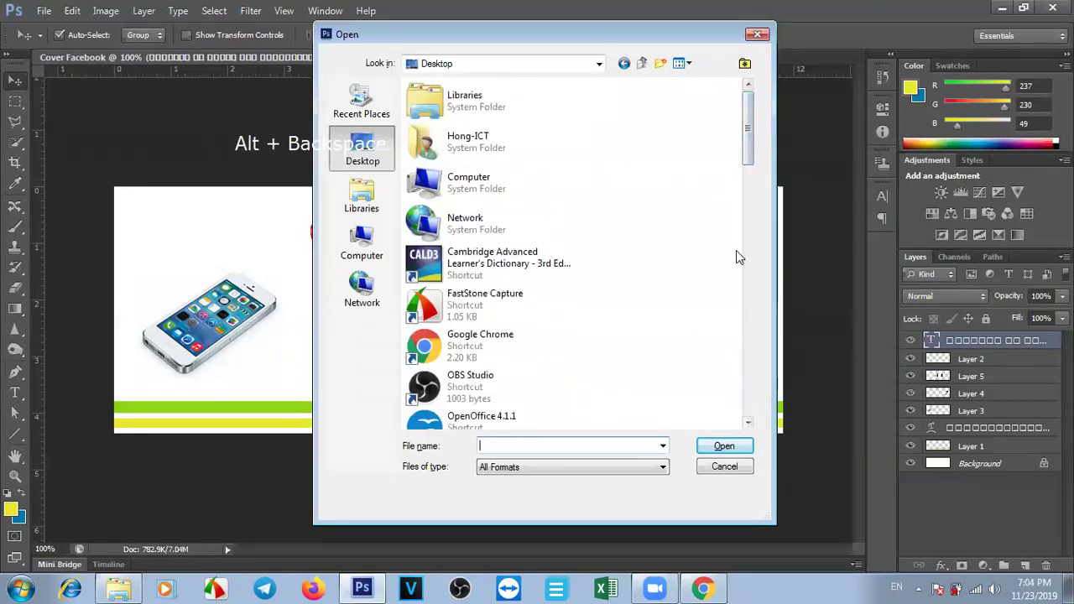
{"action": "left_click_drag", "start_coordinate": [748, 143], "coordinate": [758, 345]}
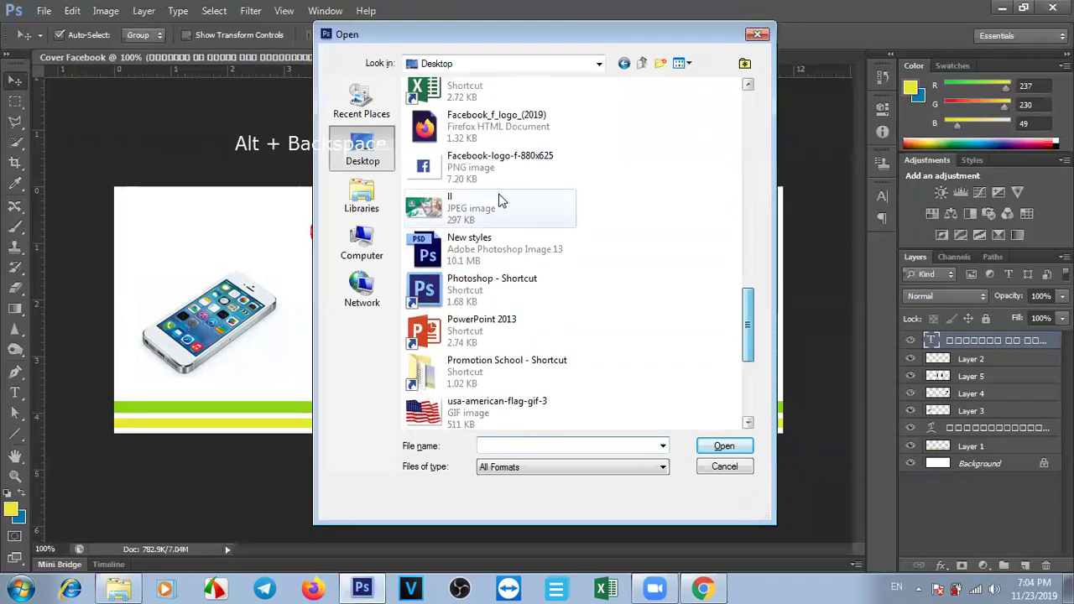
{"action": "left_click", "coordinate": [495, 167]}
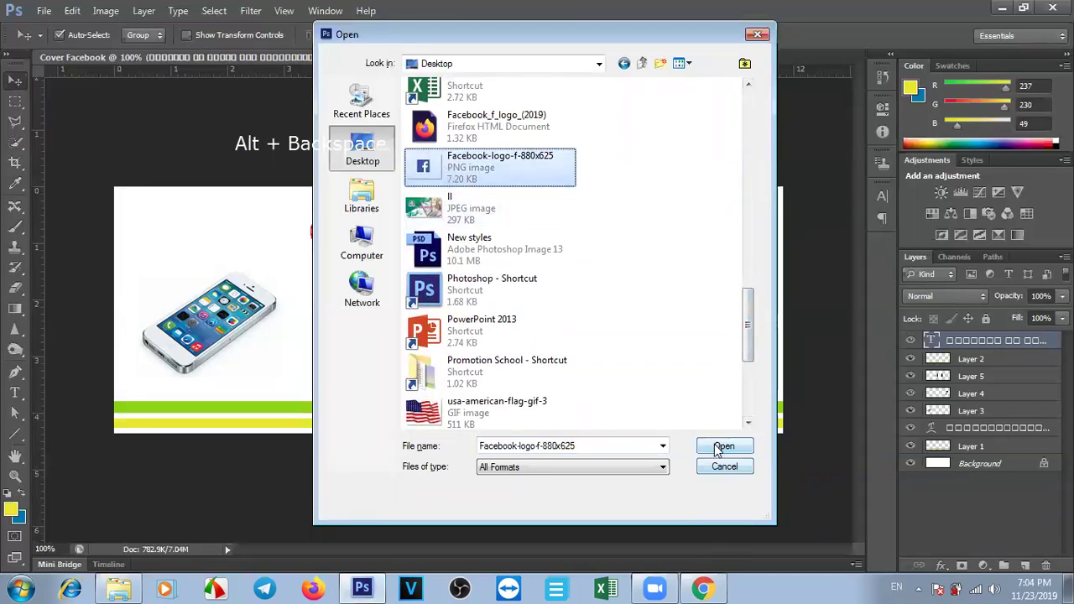
{"action": "left_click", "coordinate": [719, 447]}
{"action": "left_click_drag", "start_coordinate": [447, 329], "coordinate": [248, 382]}
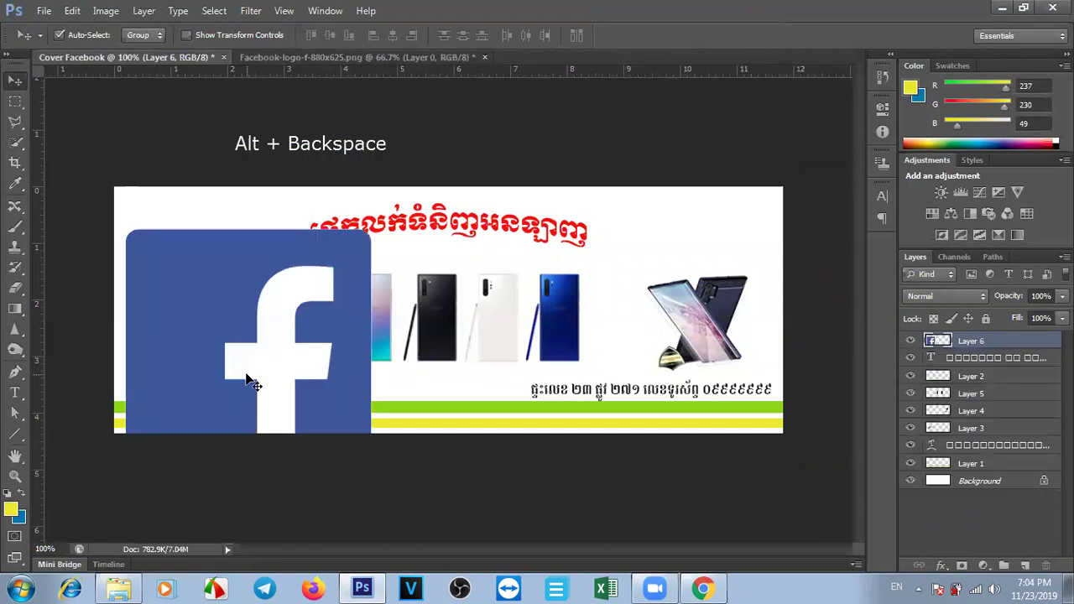
Scale the Facebook logo down to a small icon at the bottom left, above the green stripe.
{"action": "key", "text": "ctrl+t"}
{"action": "left_click_drag", "start_coordinate": [371, 476], "coordinate": [231, 386]}
{"action": "key", "text": "Return"}
{"action": "key", "text": "ctrl+t"}
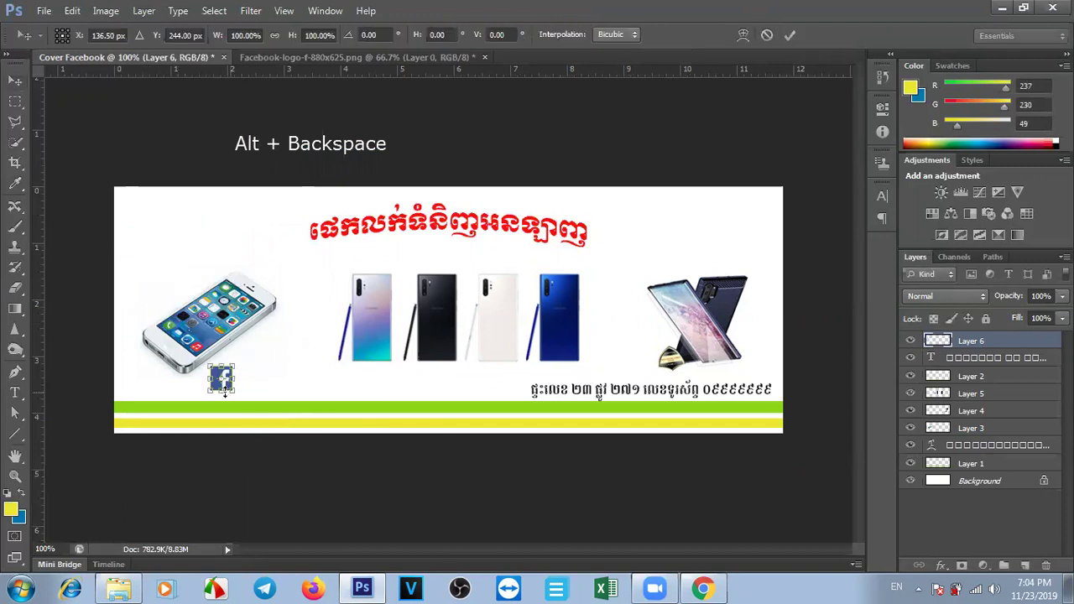
{"action": "left_click_drag", "start_coordinate": [220, 381], "coordinate": [135, 391]}
{"action": "key", "text": "Return"}
{"action": "key", "text": "ctrl+t"}
{"action": "key", "text": "Return"}
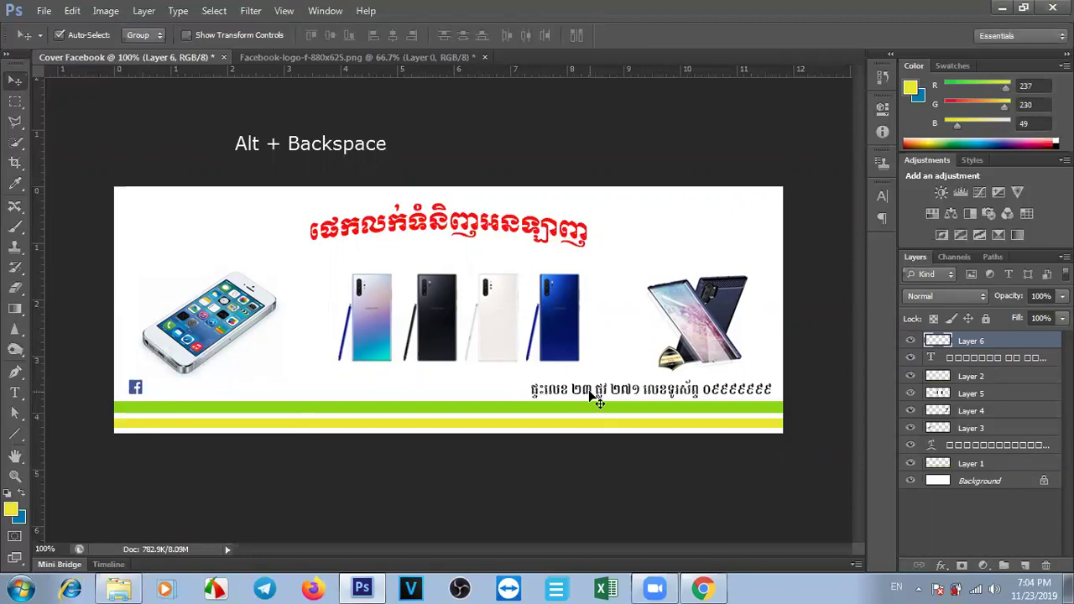
{"action": "left_click", "coordinate": [591, 393]}
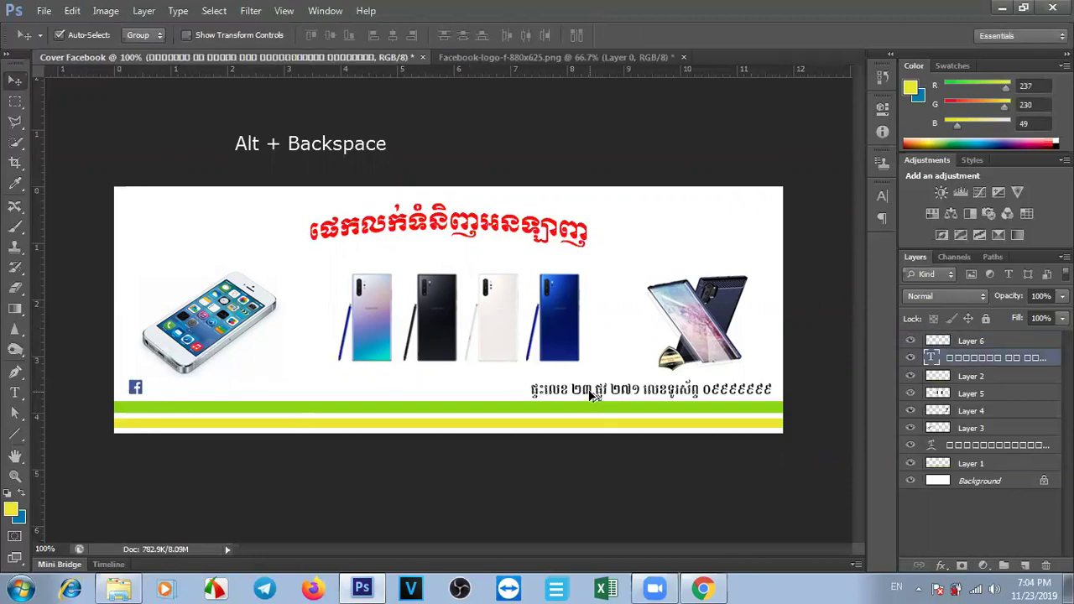
Alt-drag a copy of the Khmer address line to sit beside the Facebook icon.
{"action": "key", "text": "alt"}
{"action": "left_click_drag", "start_coordinate": [609, 394], "coordinate": [453, 401]}
{"action": "left_click_drag", "start_coordinate": [311, 396], "coordinate": [251, 415]}
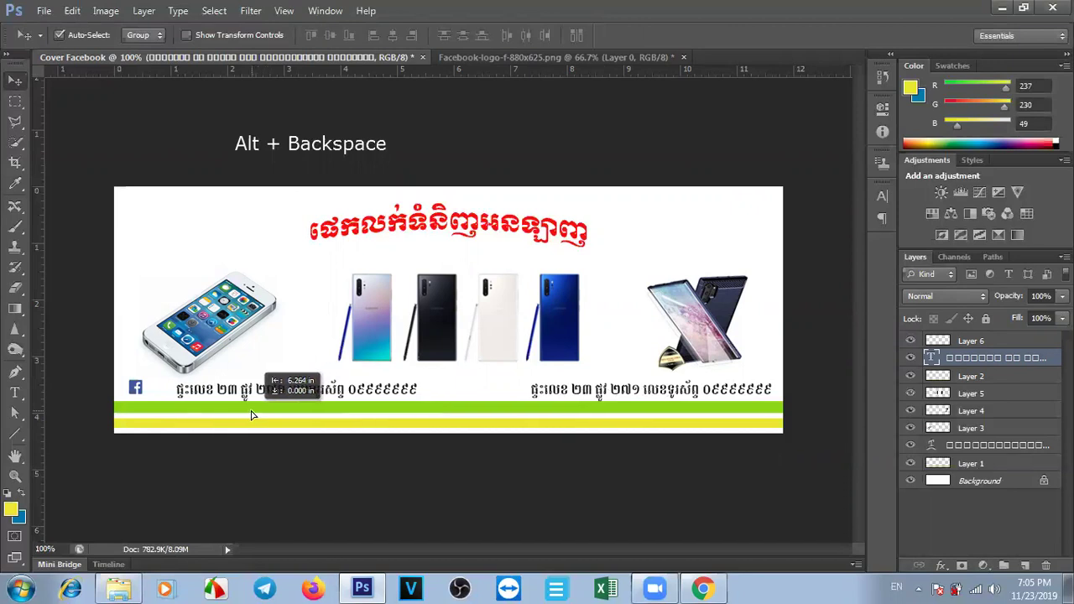
{"action": "left_click_drag", "start_coordinate": [251, 415], "coordinate": [223, 411]}
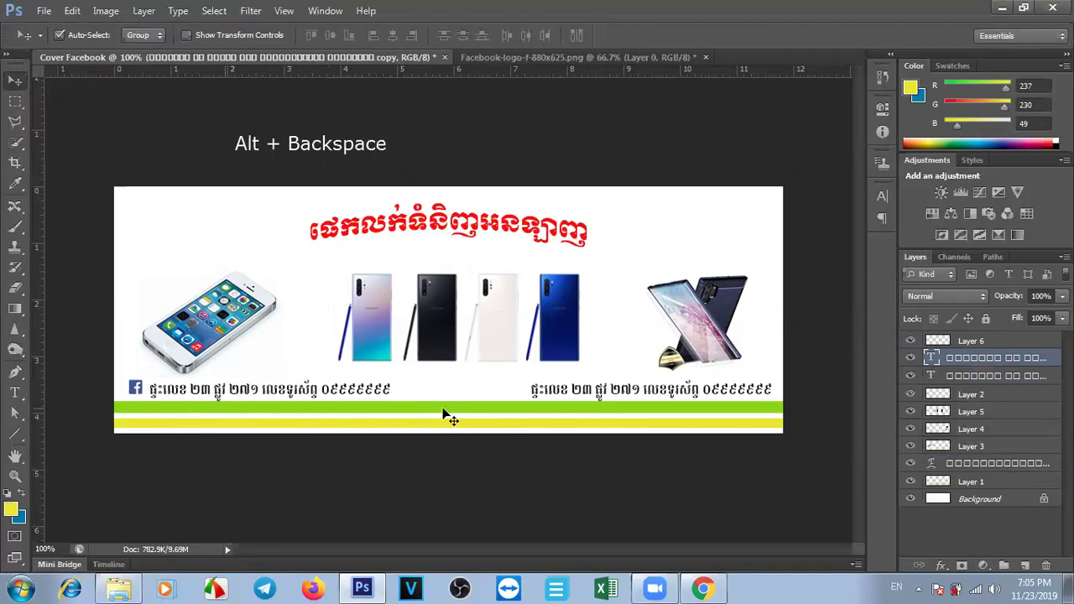
Replace the copied address text with 'Facebook.com/Online Shop' and commit the edit.
{"action": "double_click", "coordinate": [930, 359]}
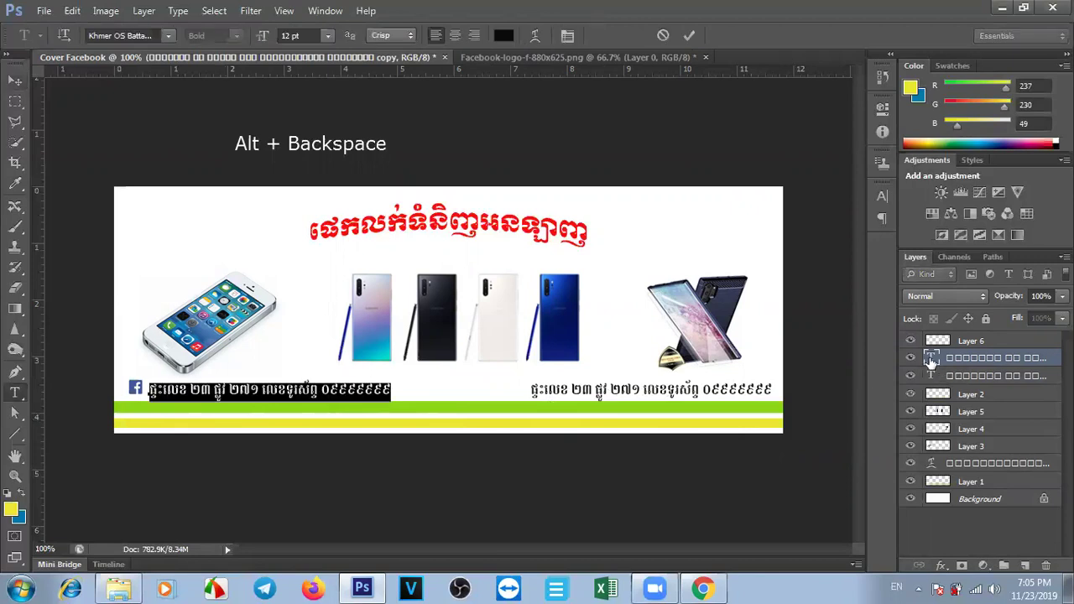
{"action": "type", "text": "Face"}
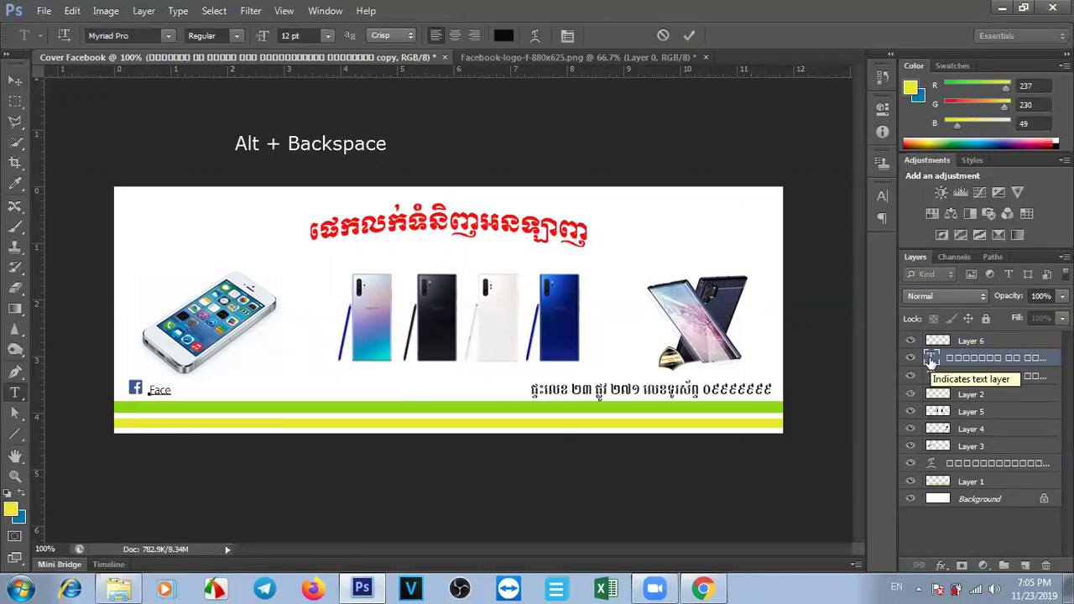
{"action": "type", "text": "book.com/Online Shop"}
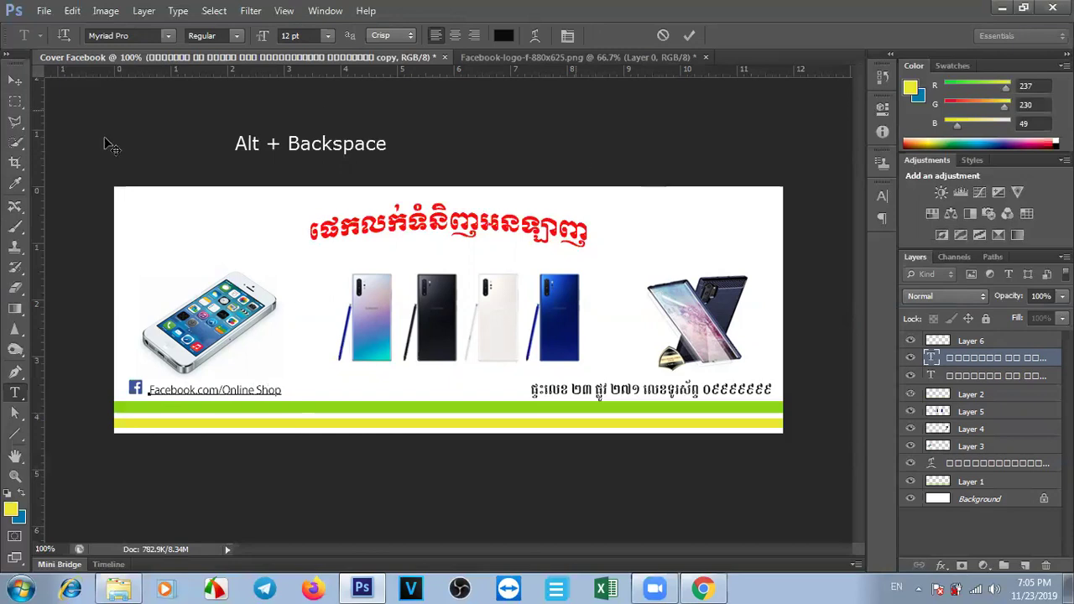
{"action": "left_click", "coordinate": [15, 79]}
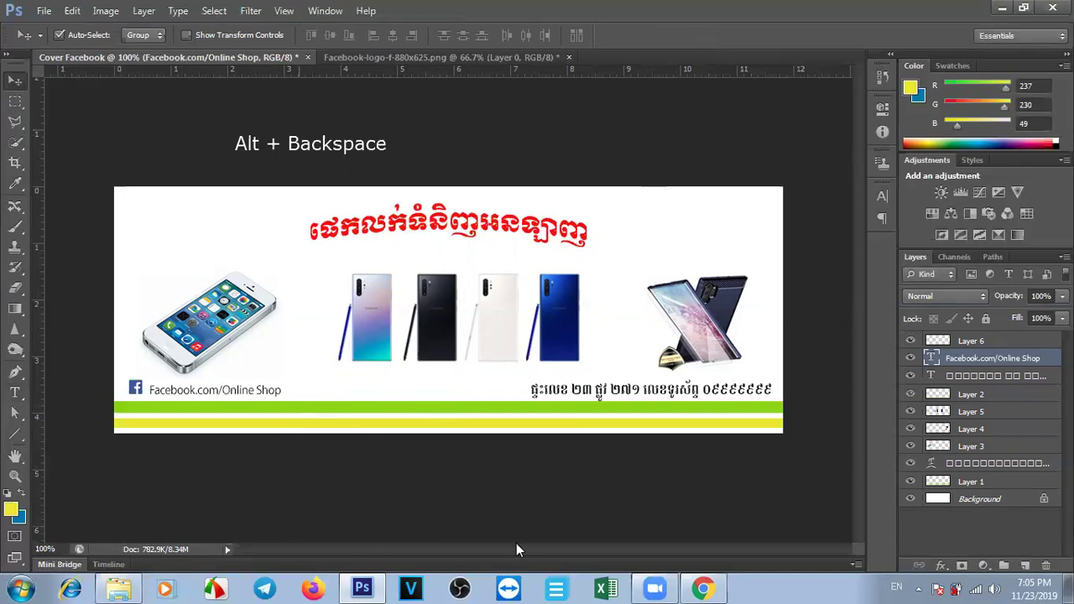
{"action": "left_click", "coordinate": [657, 243]}
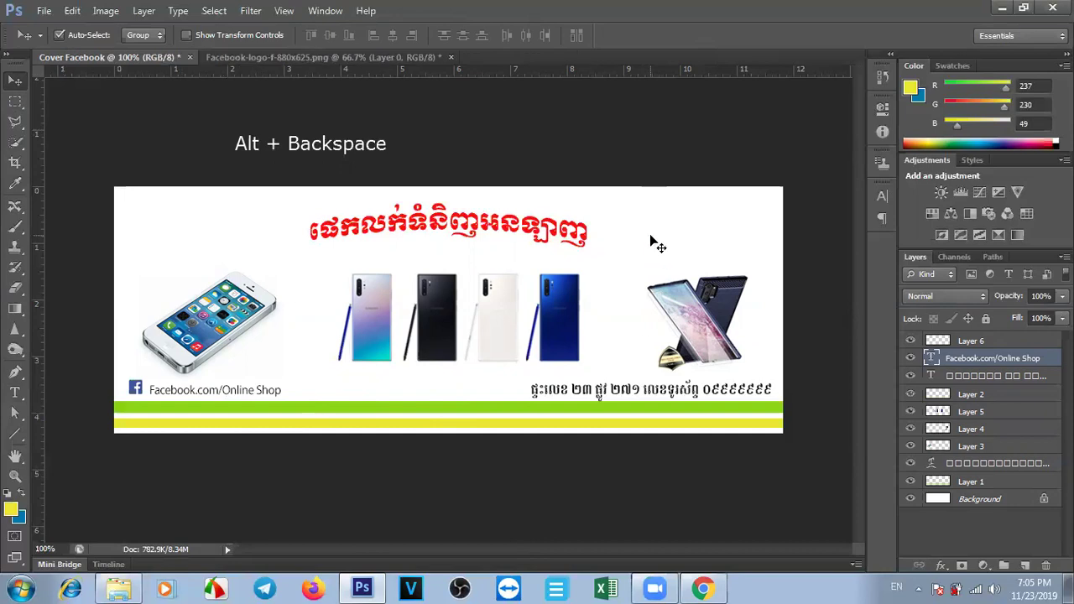
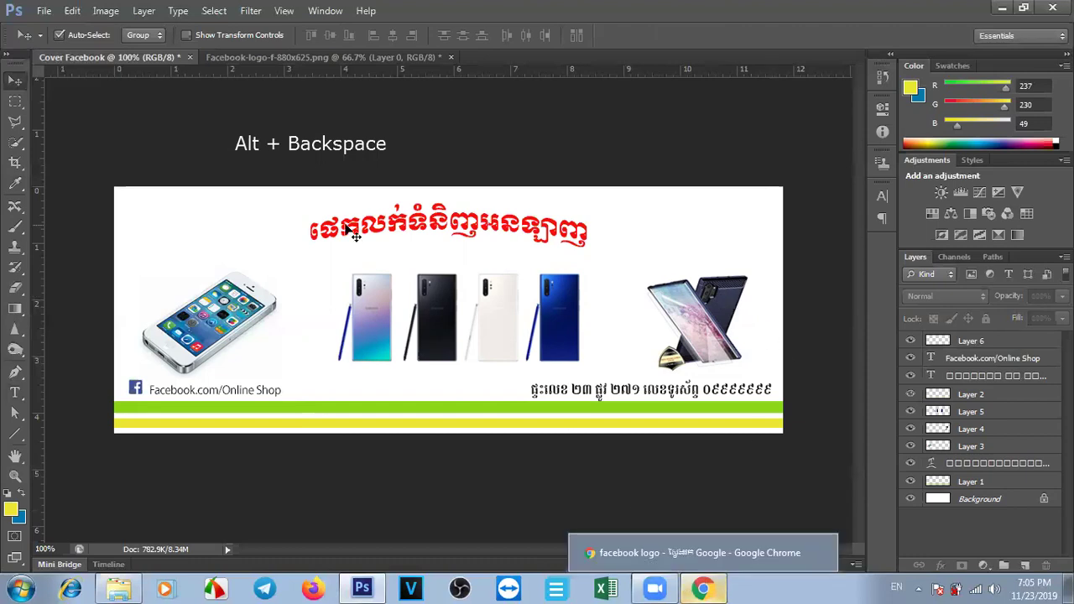
In the Open dialog, browse to Documents (D:) > Computer Class > Photoshop > White 3D BG.
{"action": "key", "text": "ctrl+o"}
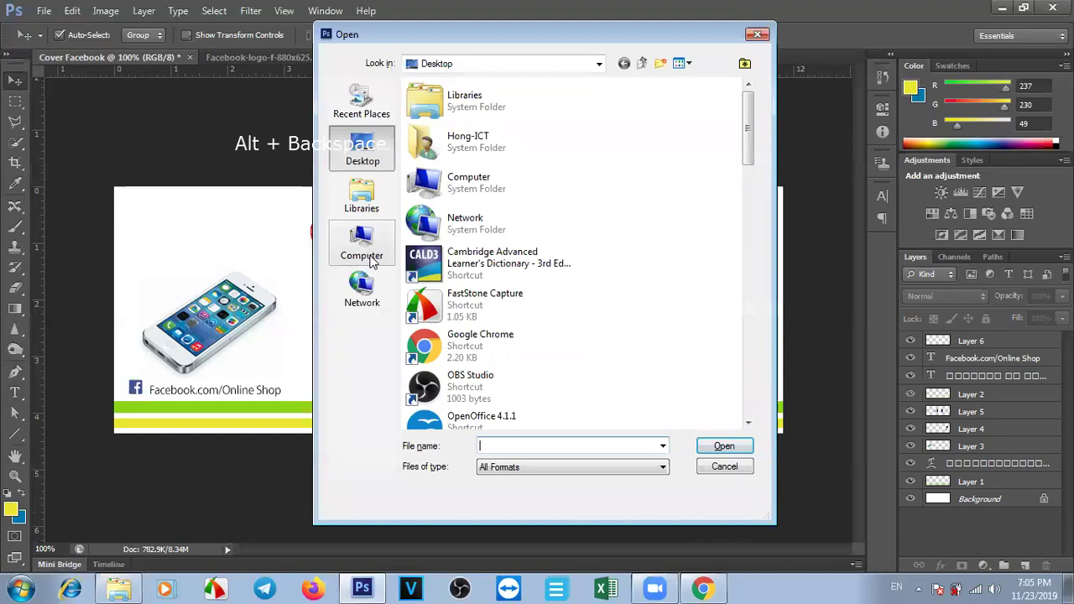
{"action": "left_click", "coordinate": [364, 251]}
{"action": "double_click", "coordinate": [550, 149]}
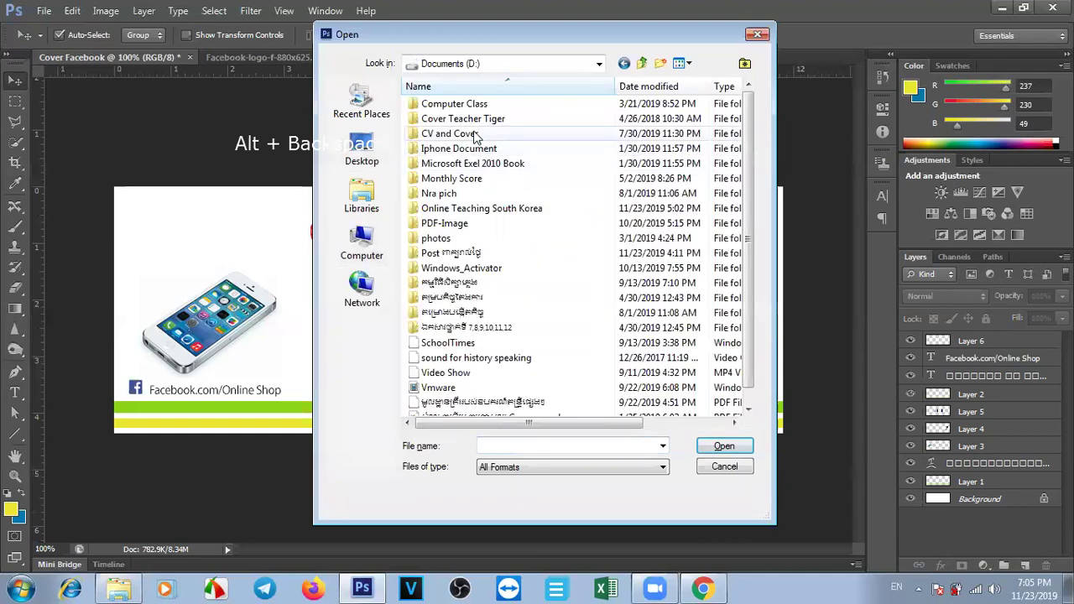
{"action": "double_click", "coordinate": [458, 105]}
{"action": "double_click", "coordinate": [472, 135]}
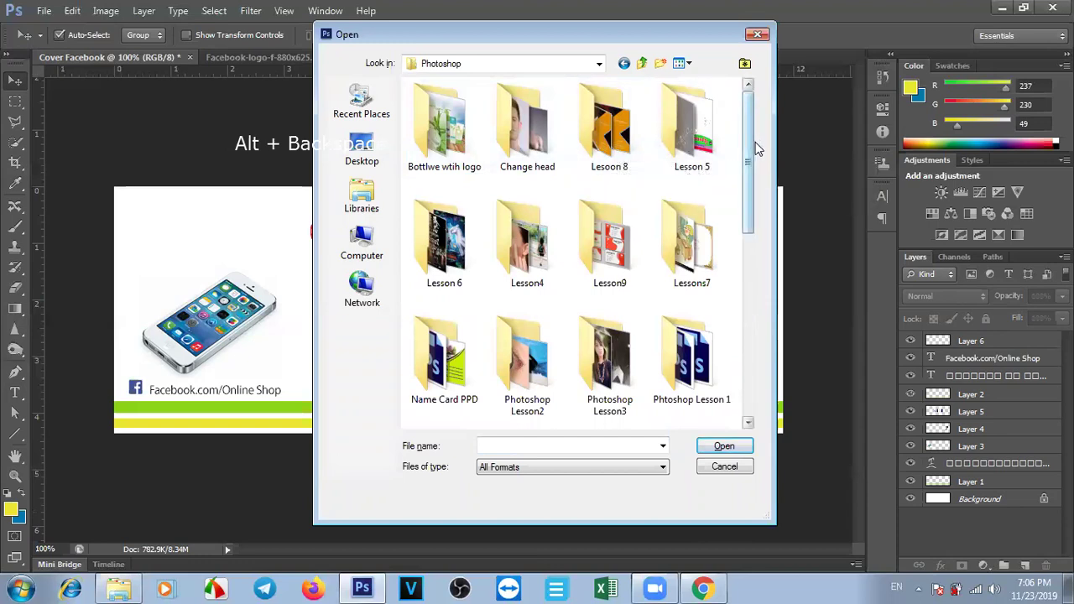
{"action": "left_click_drag", "start_coordinate": [749, 149], "coordinate": [752, 243]}
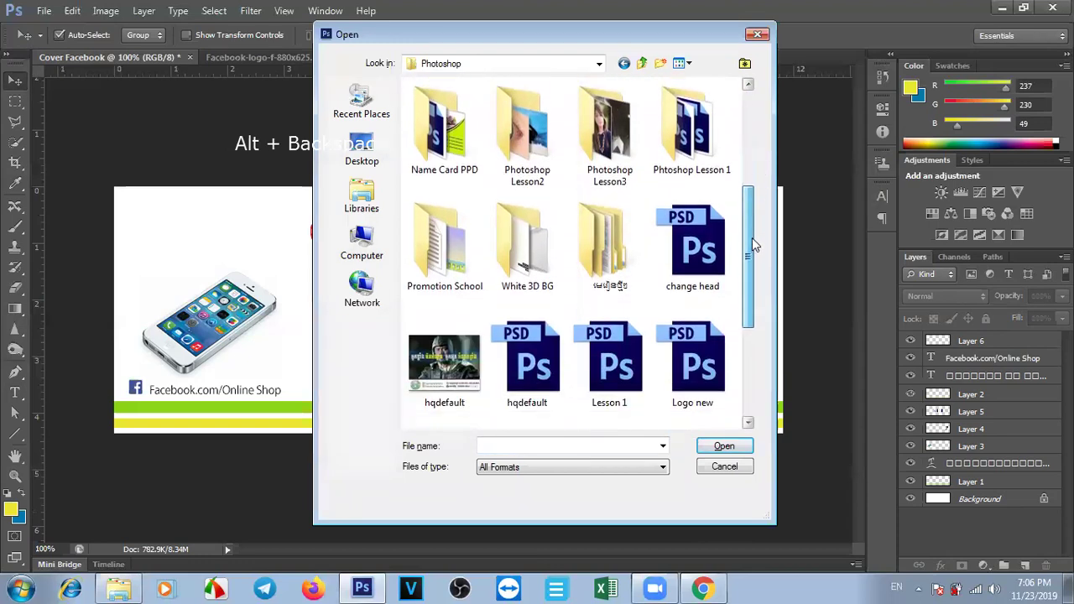
{"action": "double_click", "coordinate": [528, 262]}
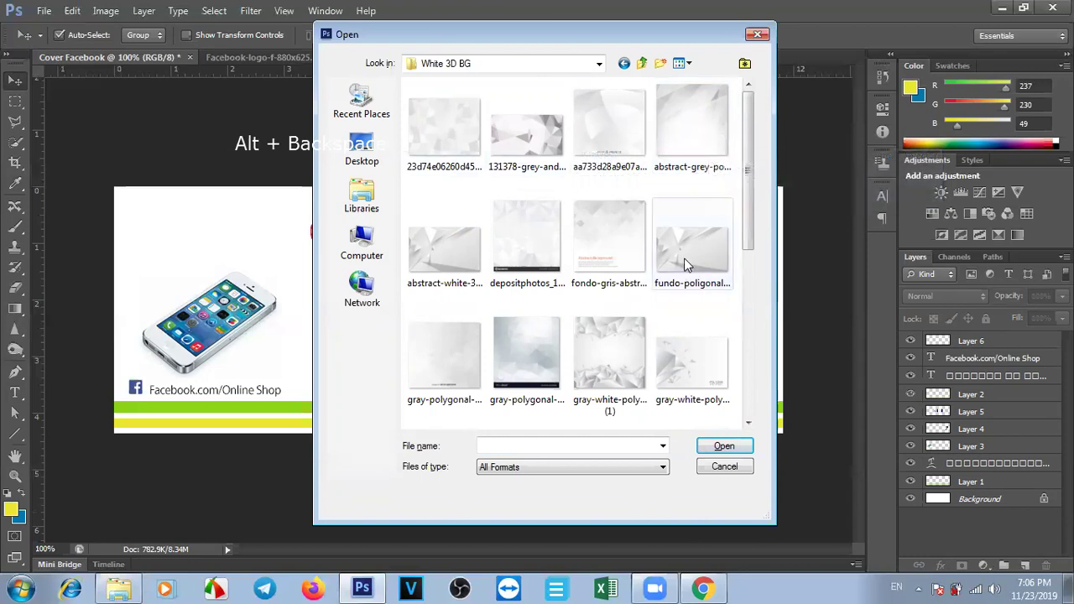
Open the gray-white-polygonal-background-creative-design image from that folder.
{"action": "left_click_drag", "start_coordinate": [747, 184], "coordinate": [746, 249]}
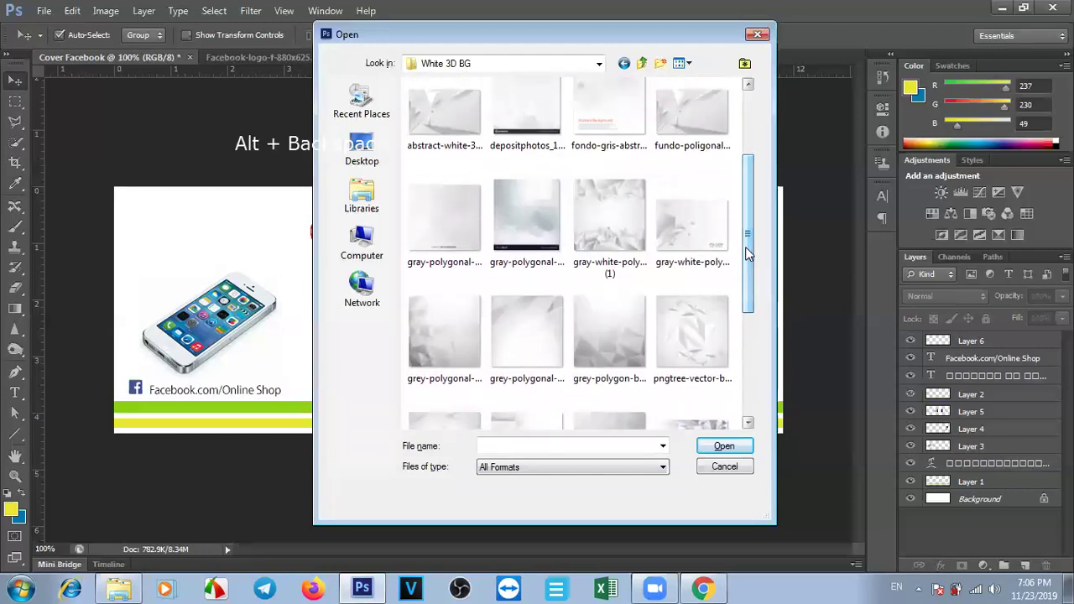
{"action": "left_click_drag", "start_coordinate": [748, 232], "coordinate": [745, 186]}
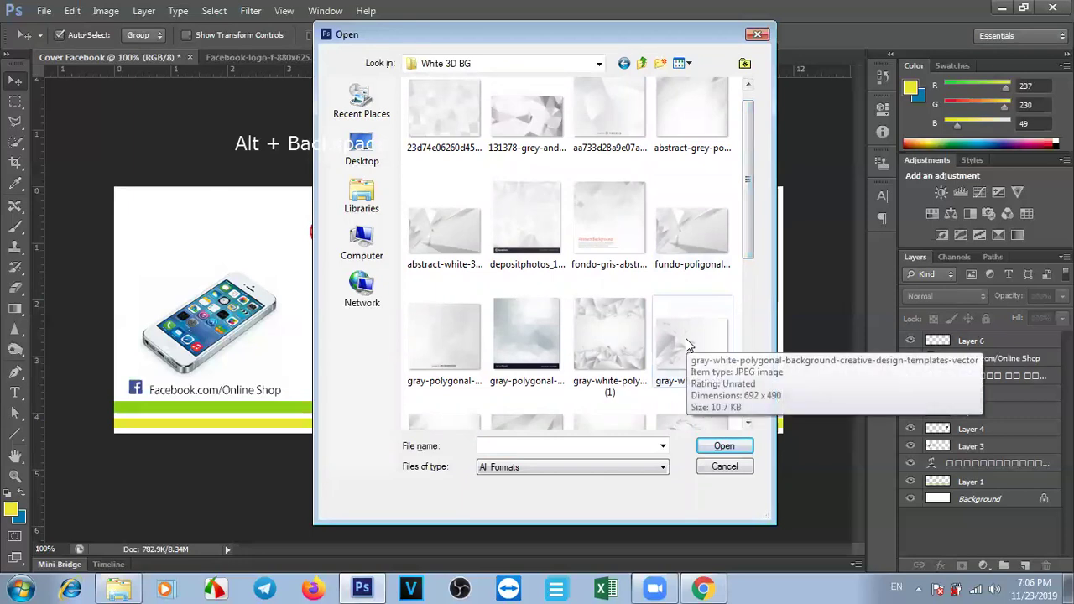
{"action": "left_click_drag", "start_coordinate": [747, 178], "coordinate": [745, 146]}
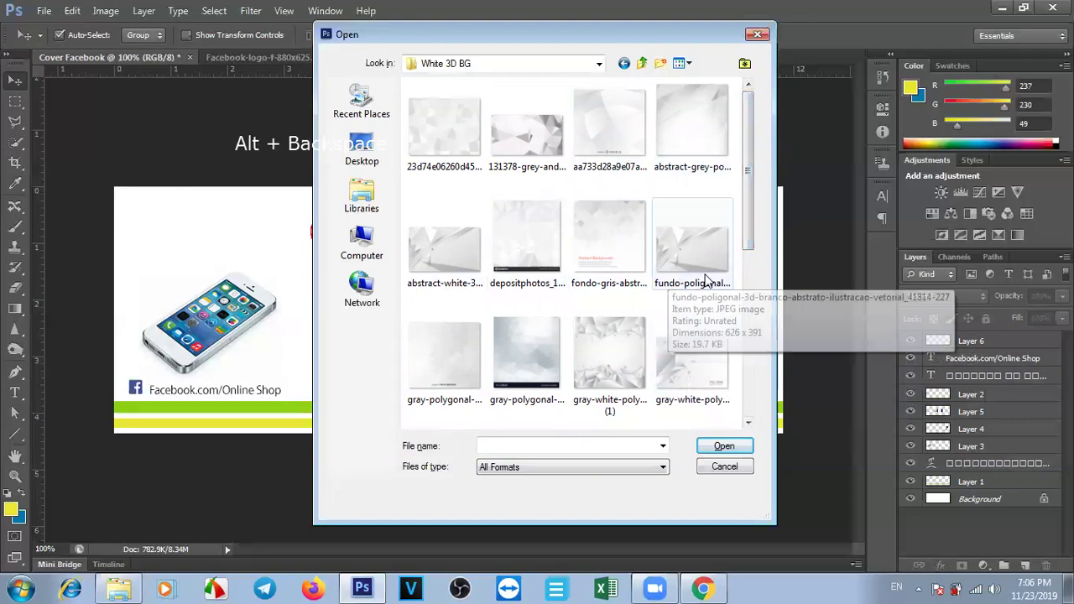
{"action": "left_click", "coordinate": [681, 369]}
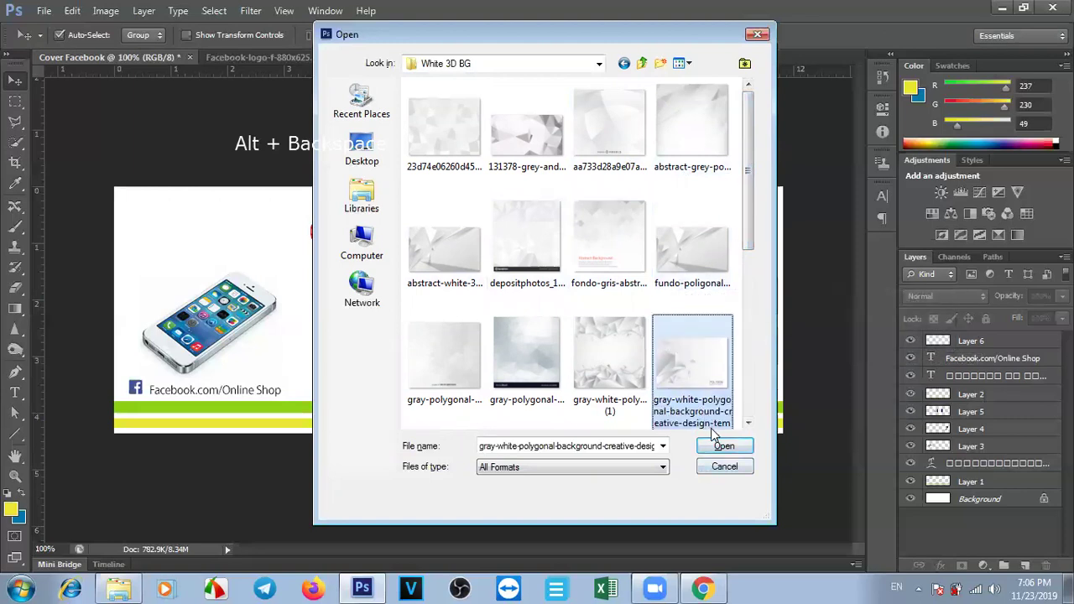
{"action": "left_click", "coordinate": [722, 446]}
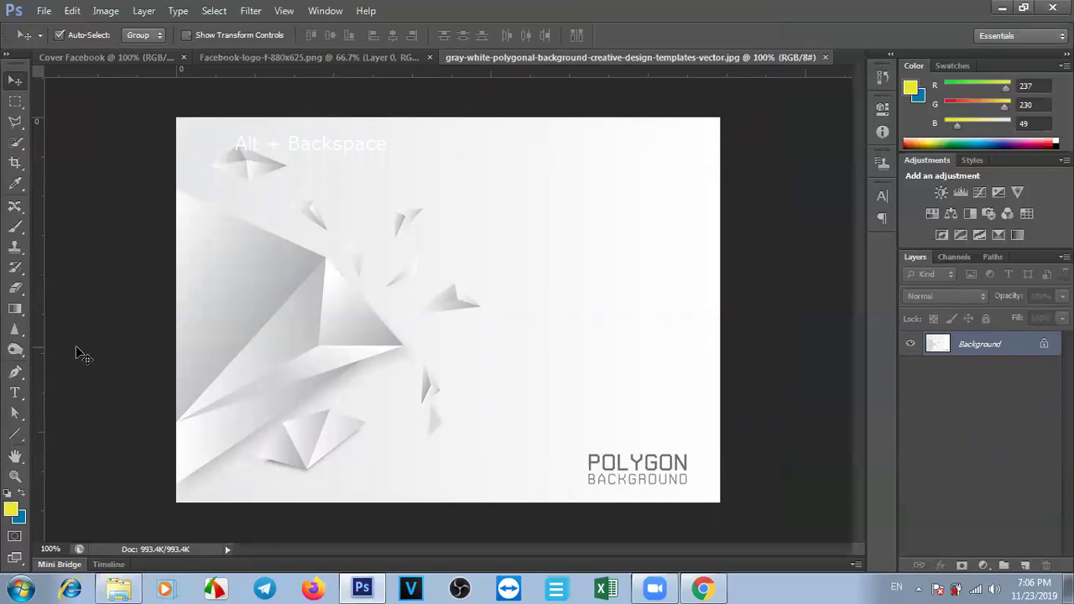
Pick the Eraser tool, undo a test dab, and set the background colour to white.
{"action": "left_click", "coordinate": [15, 309]}
{"action": "left_click", "coordinate": [15, 288]}
{"action": "left_click", "coordinate": [595, 465]}
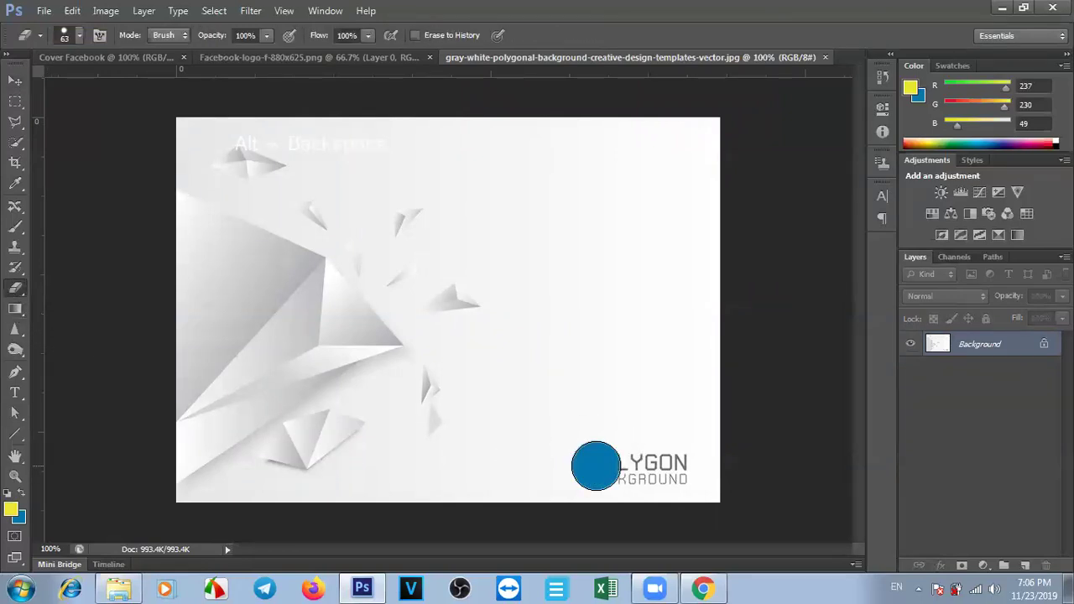
{"action": "key", "text": "ctrl+z"}
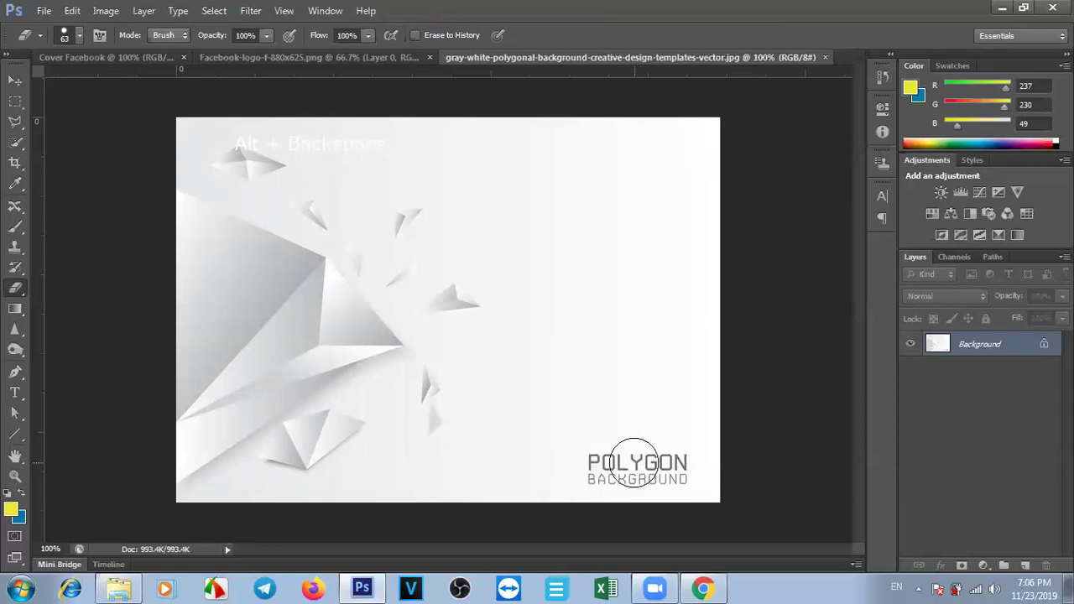
{"action": "left_click", "coordinate": [19, 518]}
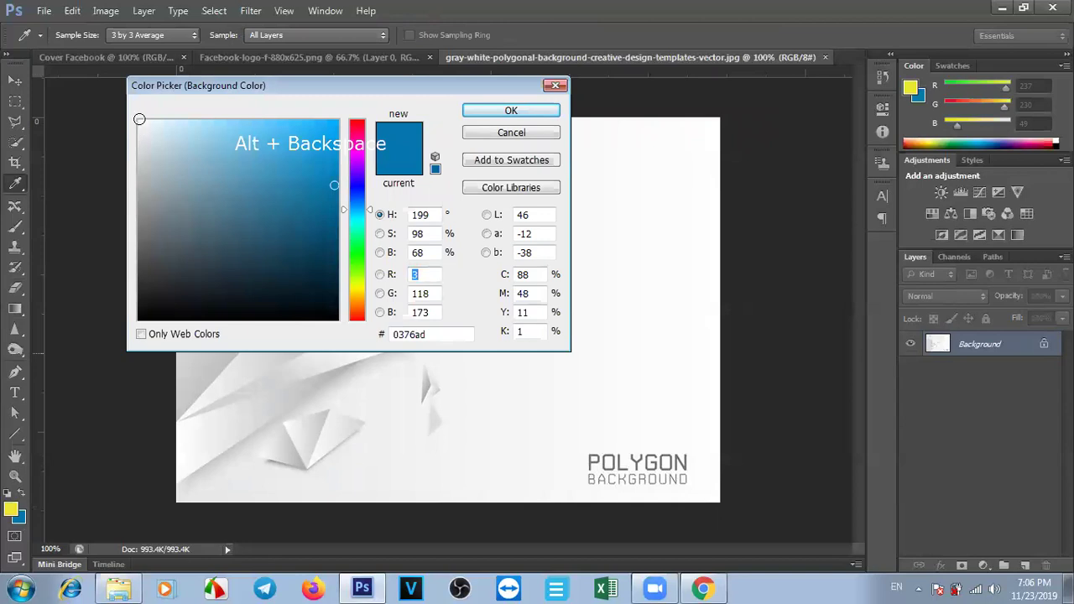
{"action": "left_click", "coordinate": [139, 119]}
{"action": "left_click", "coordinate": [513, 113]}
Erase the POLYGON BACKGROUND lettering so that corner becomes plain white.
{"action": "mouse_move", "coordinate": [590, 464]}
{"action": "left_mouse_down"}
{"action": "mouse_move", "coordinate": [674, 467]}
{"action": "mouse_move", "coordinate": [629, 458]}
{"action": "left_mouse_up"}
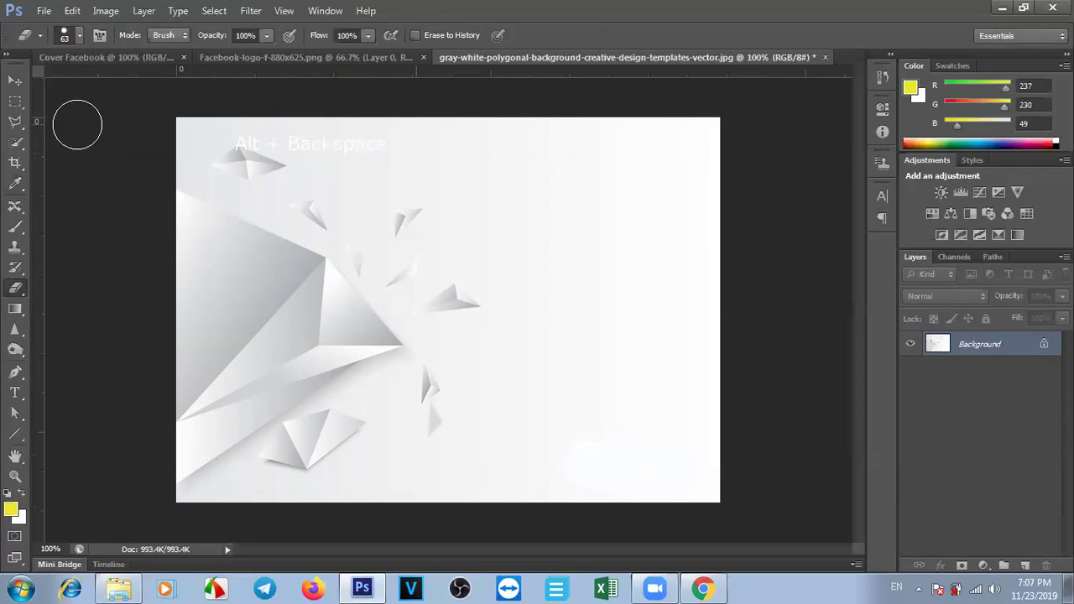
{"action": "left_click", "coordinate": [308, 141]}
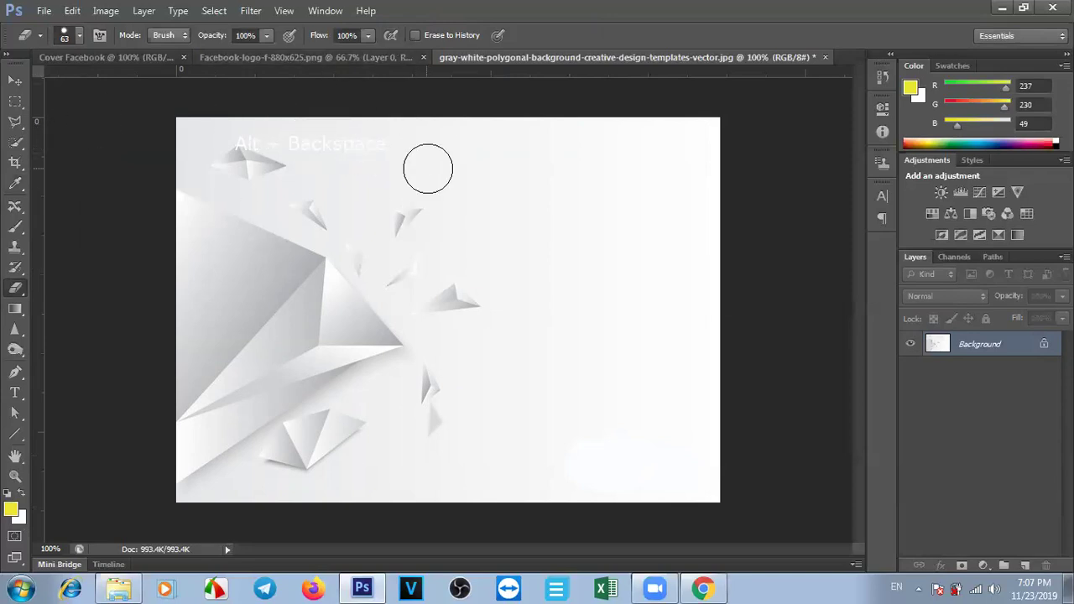
{"action": "left_click", "coordinate": [15, 81]}
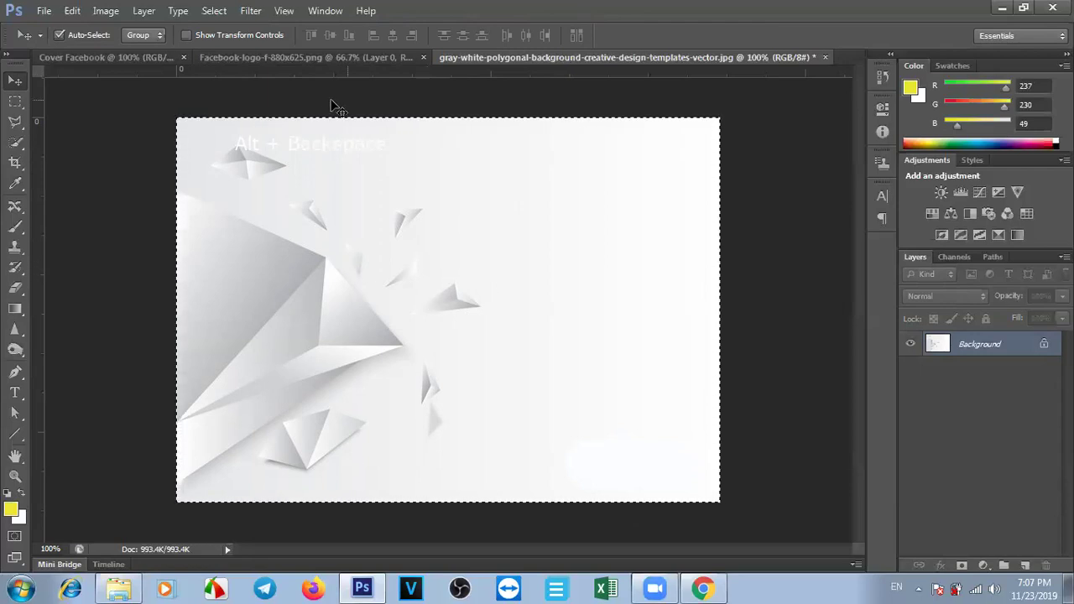
Close the Facebook logo document without saving and return to Cover Facebook.
{"action": "left_click", "coordinate": [300, 56]}
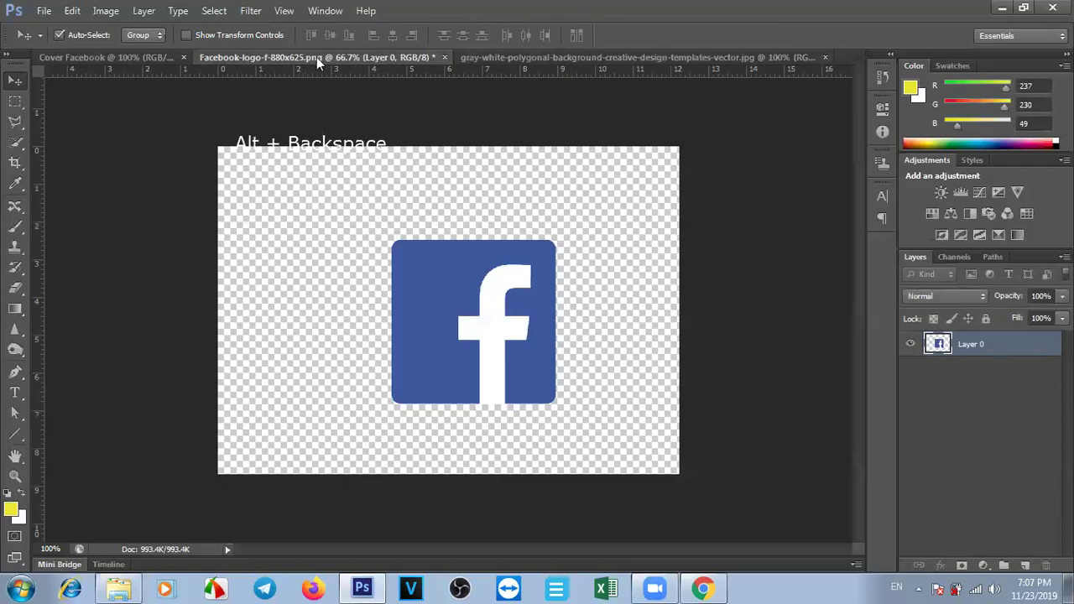
{"action": "left_click", "coordinate": [444, 57]}
{"action": "left_click", "coordinate": [551, 230]}
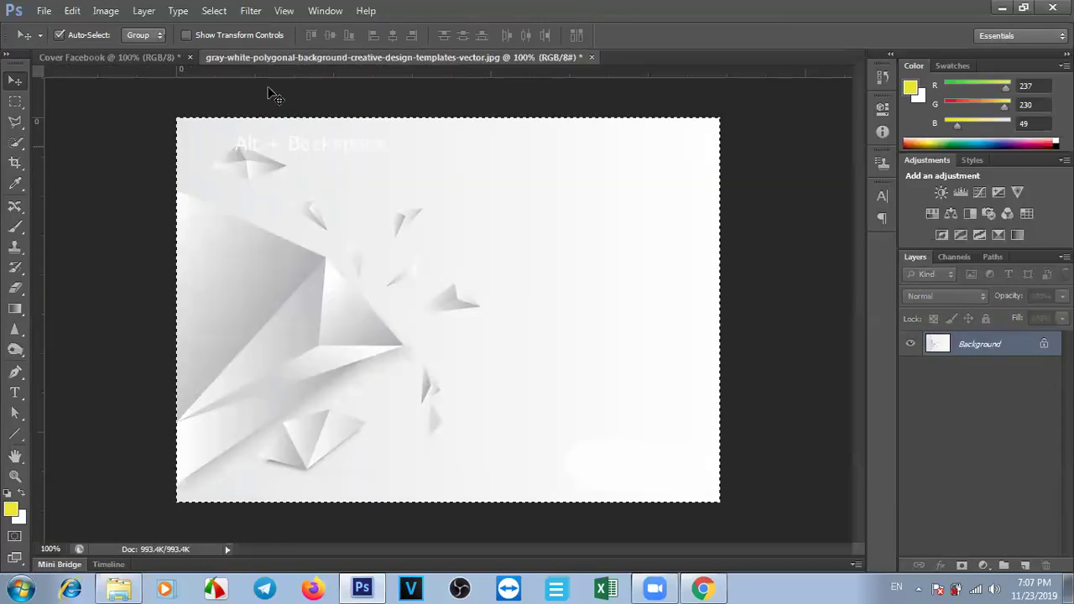
{"action": "left_click", "coordinate": [151, 57]}
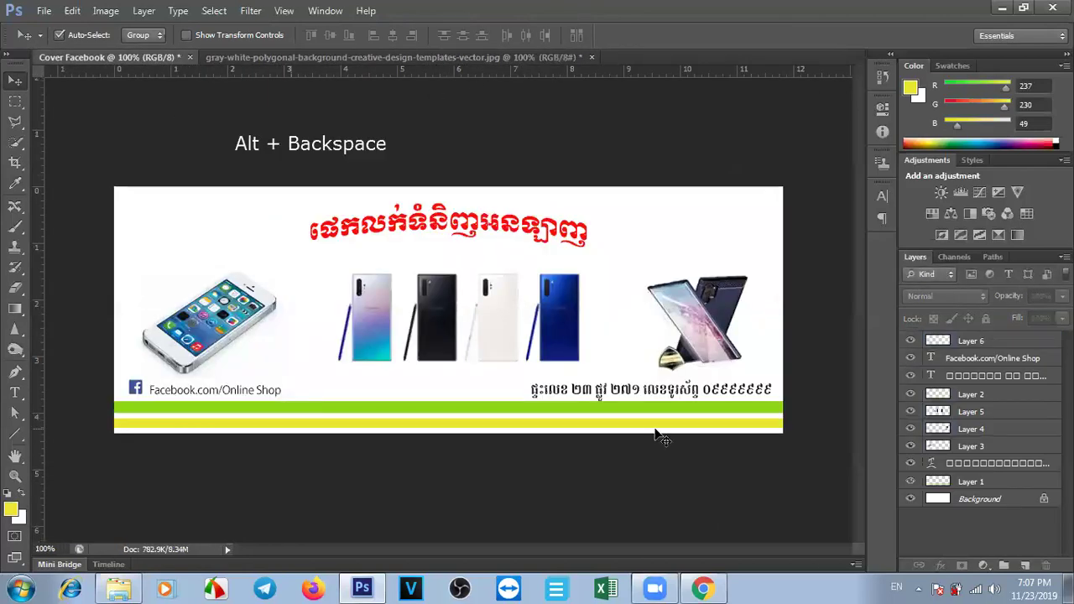
Try the polygonal background stretched across the cover, then delete it and reopen the Open dialog.
{"action": "left_click_drag", "start_coordinate": [658, 437], "coordinate": [321, 310]}
{"action": "key", "text": "ctrl+t"}
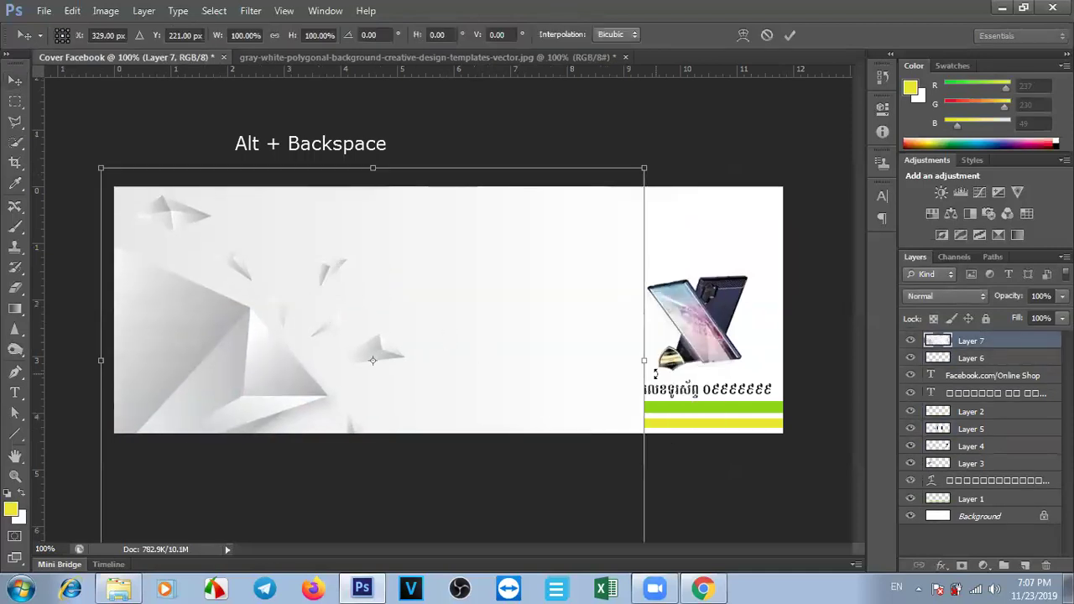
{"action": "left_click_drag", "start_coordinate": [649, 362], "coordinate": [767, 366]}
{"action": "left_click_drag", "start_coordinate": [436, 168], "coordinate": [462, 198]}
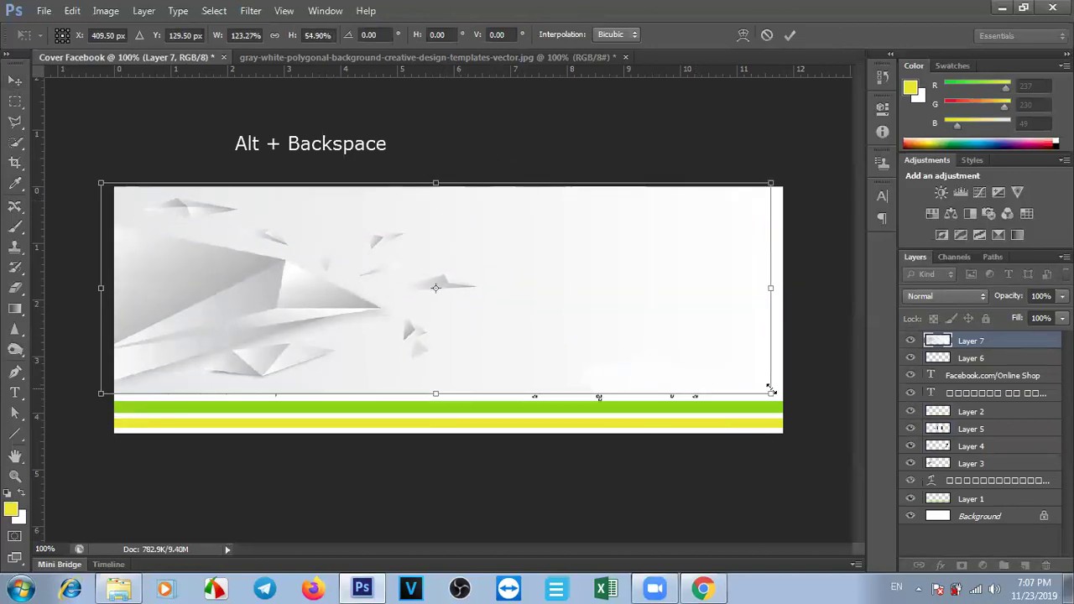
{"action": "left_click_drag", "start_coordinate": [772, 395], "coordinate": [793, 408]}
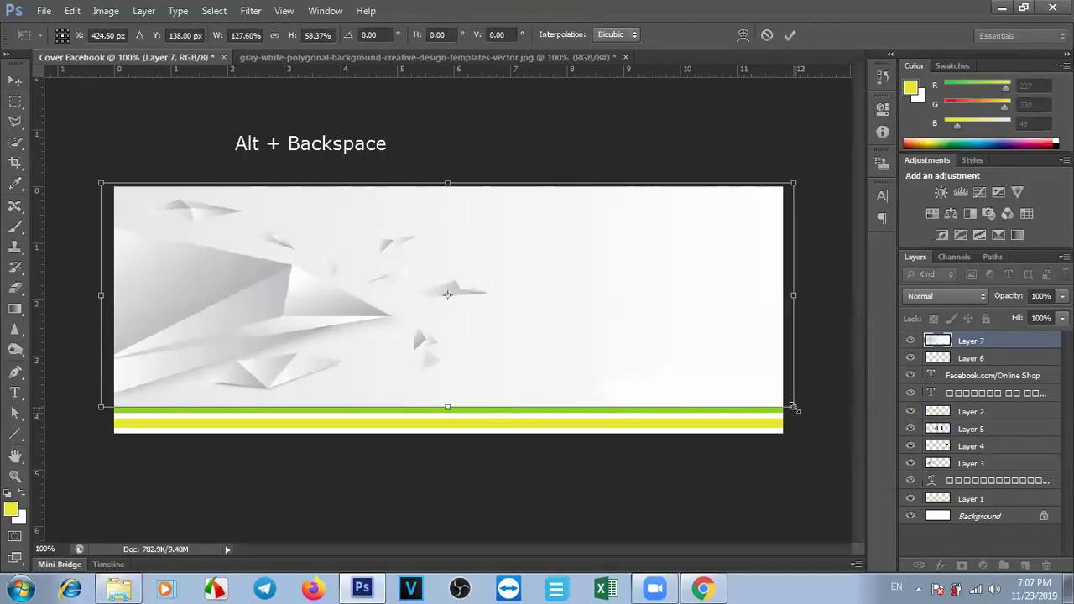
{"action": "key", "text": "Return"}
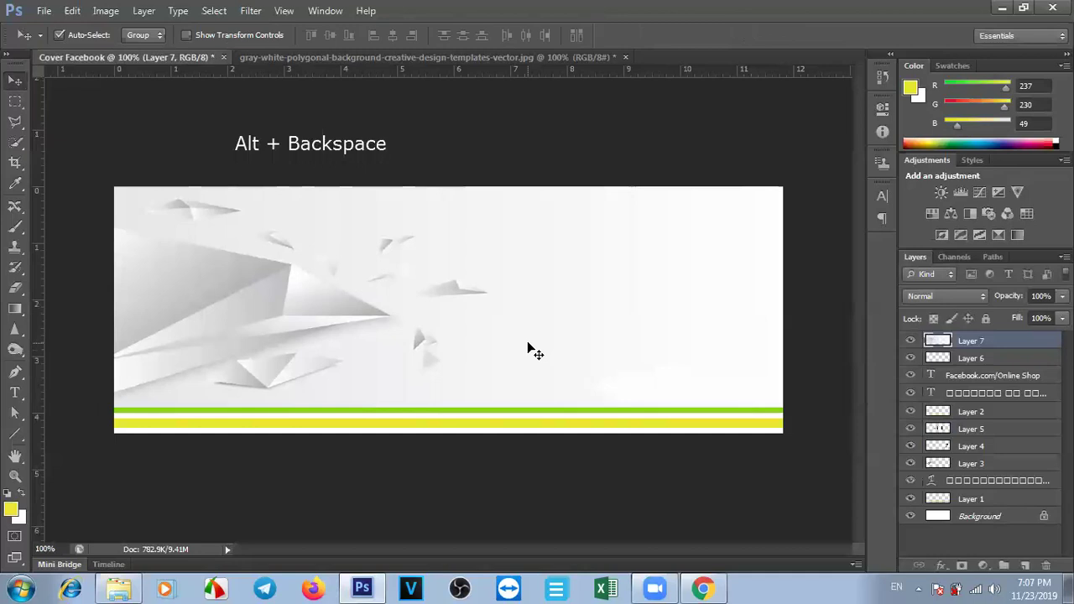
{"action": "key", "text": "Delete"}
{"action": "key", "text": "ctrl+o"}
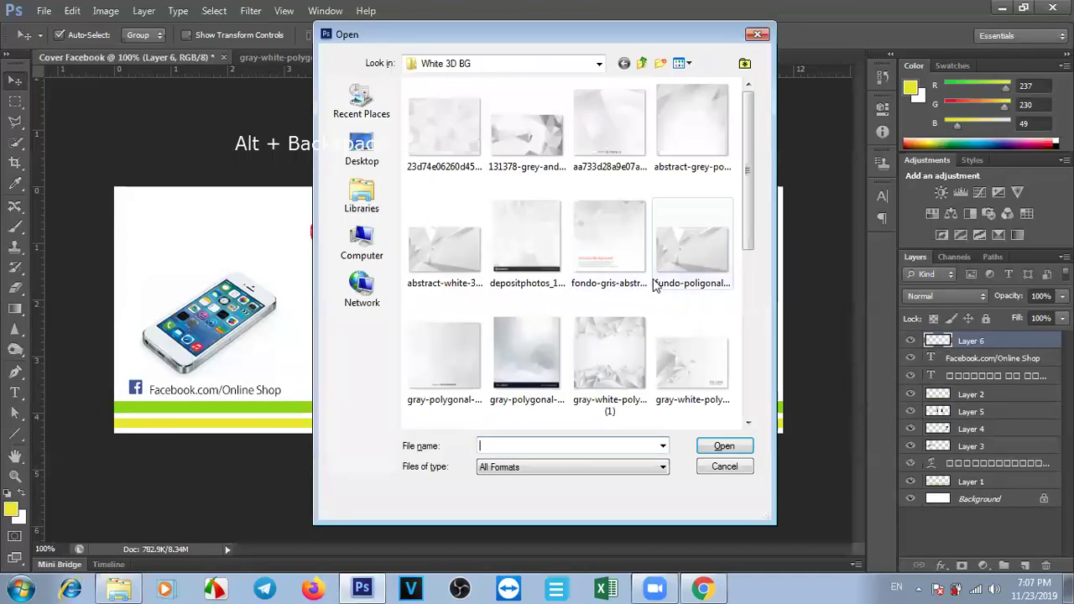
Open the grey polygonal mosaic background, select all of it, and close the gray-white image unsaved.
{"action": "left_click", "coordinate": [523, 240]}
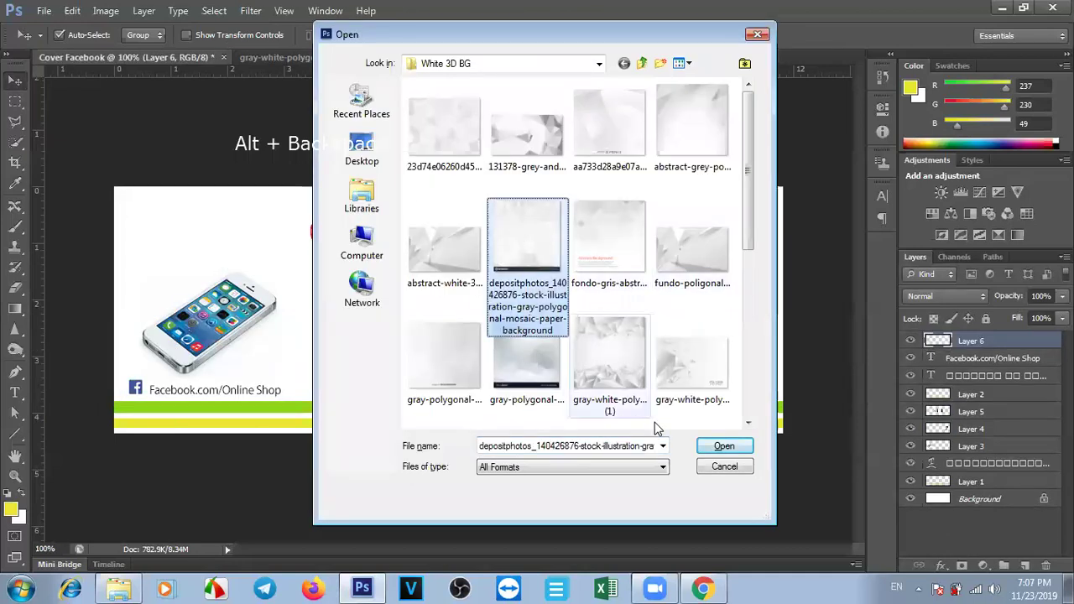
{"action": "left_click", "coordinate": [721, 449]}
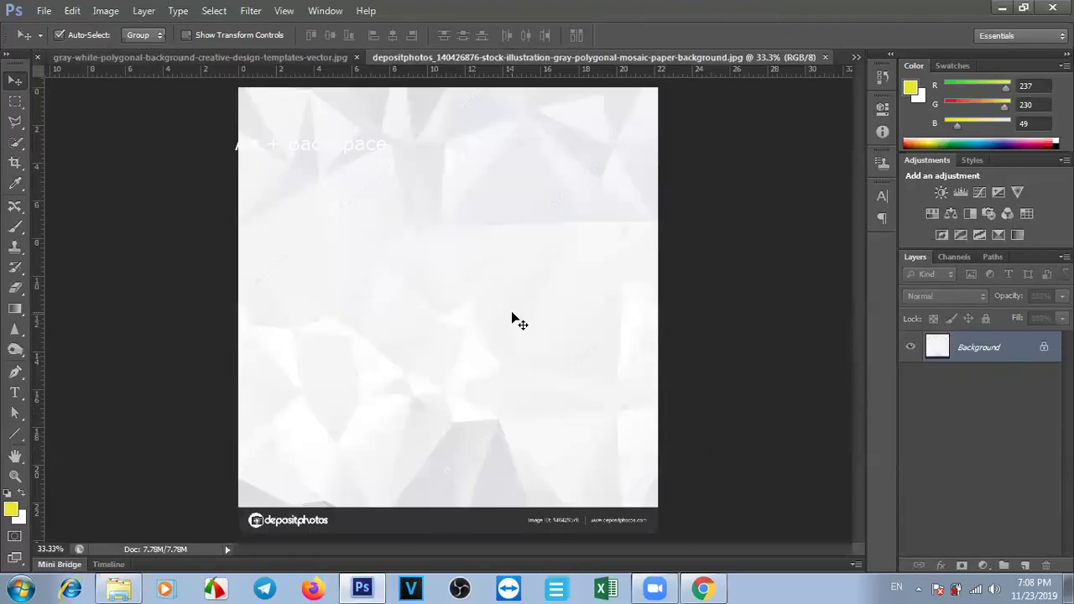
{"action": "key", "text": "ctrl+a"}
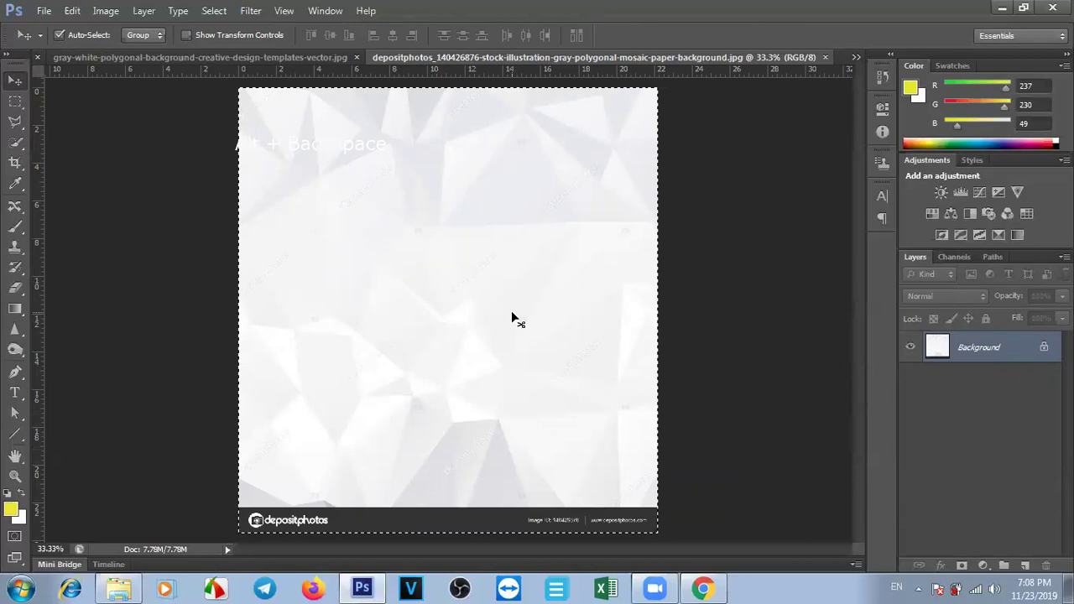
{"action": "left_click", "coordinate": [248, 57]}
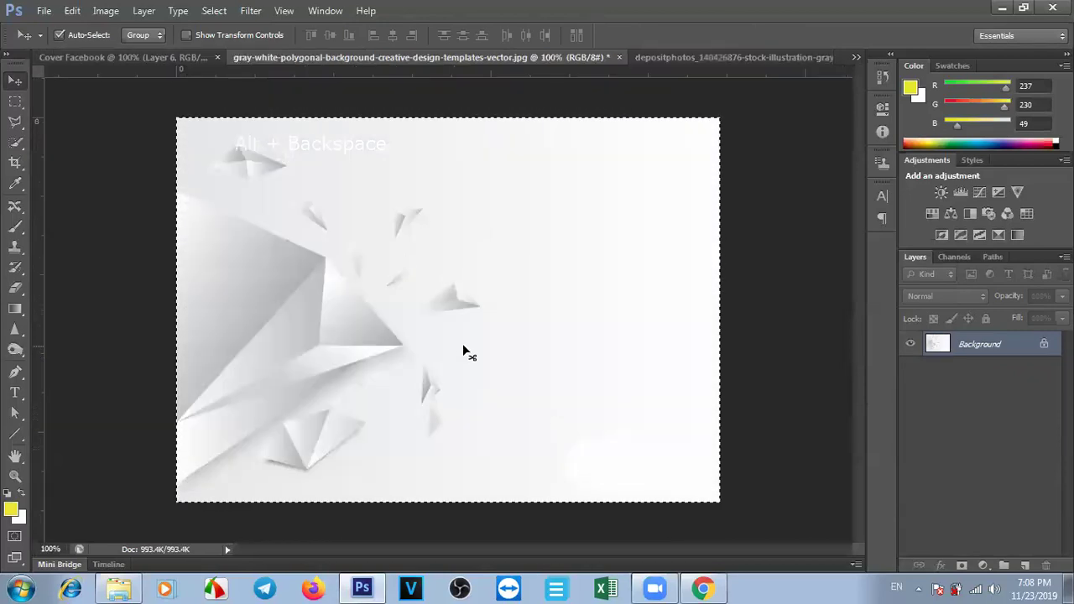
{"action": "left_click", "coordinate": [618, 57]}
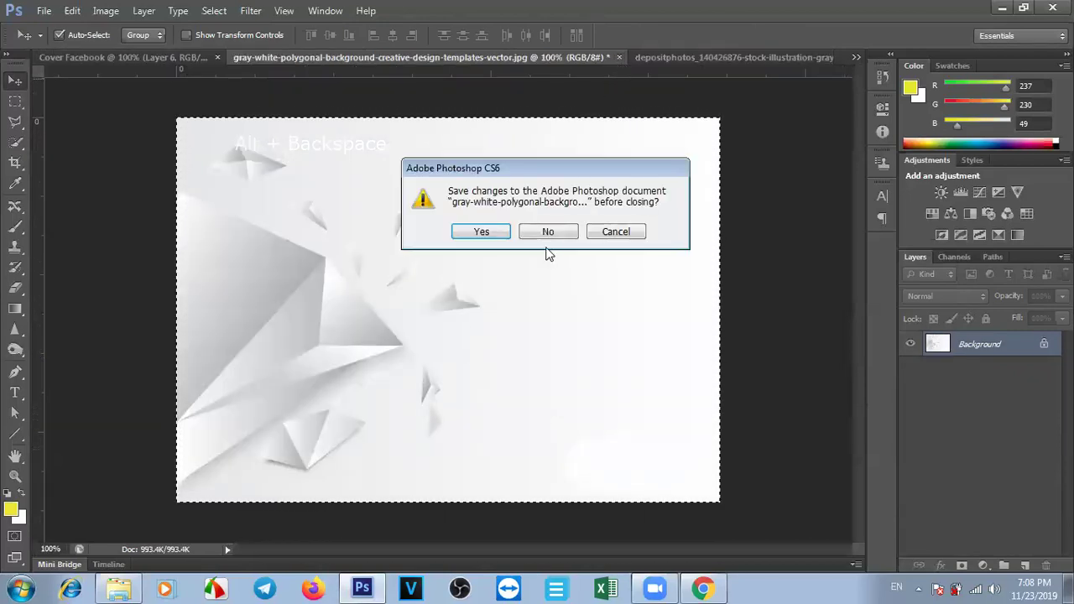
{"action": "left_click", "coordinate": [541, 235]}
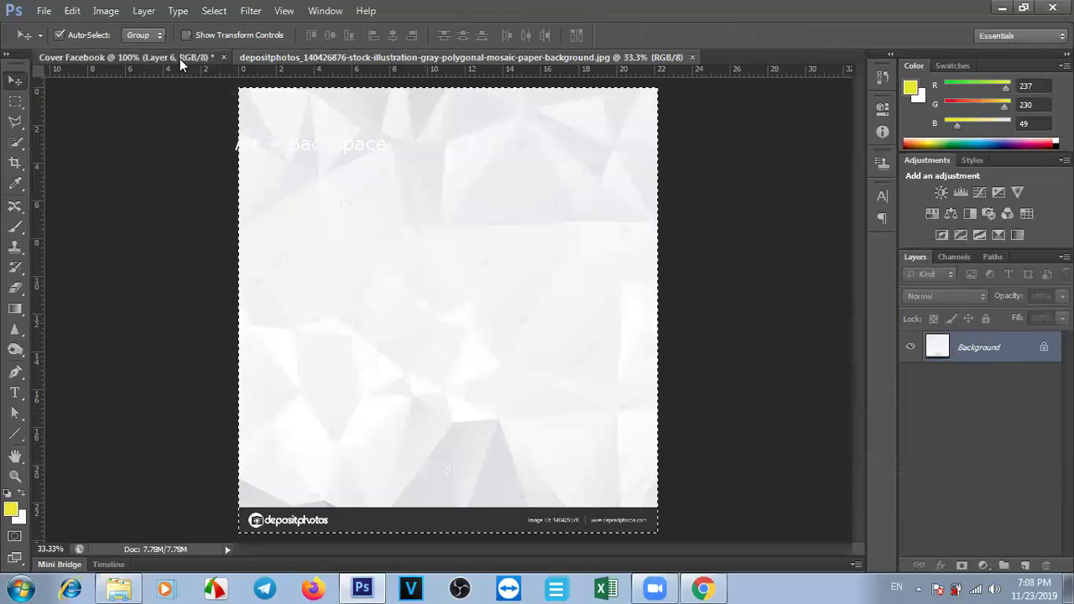
Paste the mosaic into Cover Facebook as Layer 7 and start scaling it from a corner.
{"action": "left_click", "coordinate": [180, 58]}
{"action": "key", "text": "ctrl+v"}
{"action": "left_click_drag", "start_coordinate": [351, 311], "coordinate": [343, 304]}
{"action": "key", "text": "ctrl+t"}
{"action": "left_click_drag", "start_coordinate": [99, 185], "coordinate": [350, 461]}
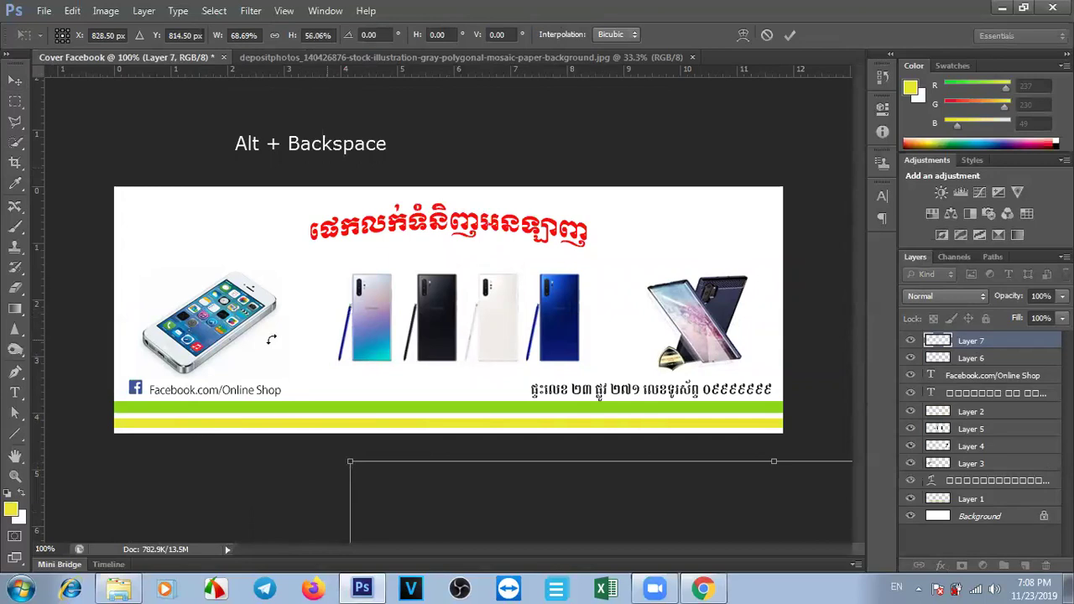
Reset Layer 7 to its pasted size and stretch it to the banner's full width.
{"action": "key", "text": "Return"}
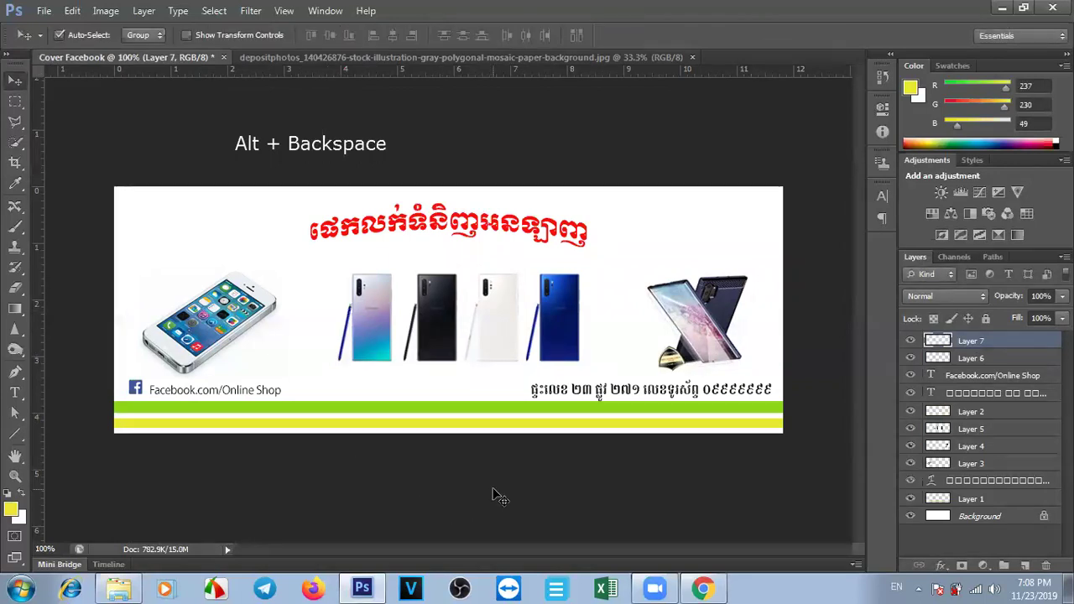
{"action": "key", "text": "alt+BackSpace"}
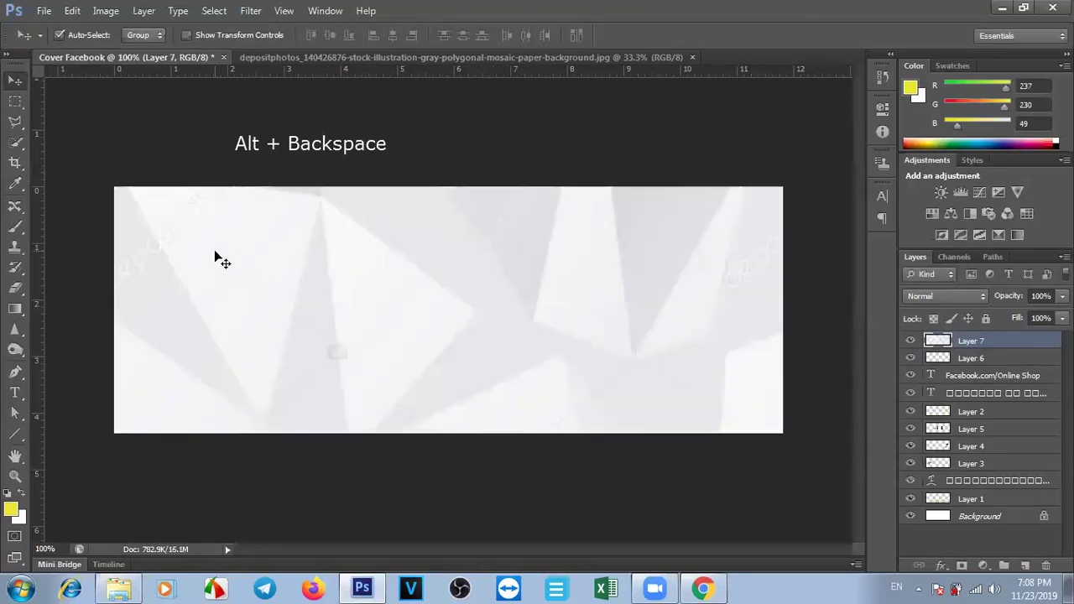
{"action": "key", "text": "ctrl+t"}
{"action": "left_click_drag", "start_coordinate": [115, 188], "coordinate": [127, 205]}
{"action": "left_click_drag", "start_coordinate": [720, 387], "coordinate": [793, 385]}
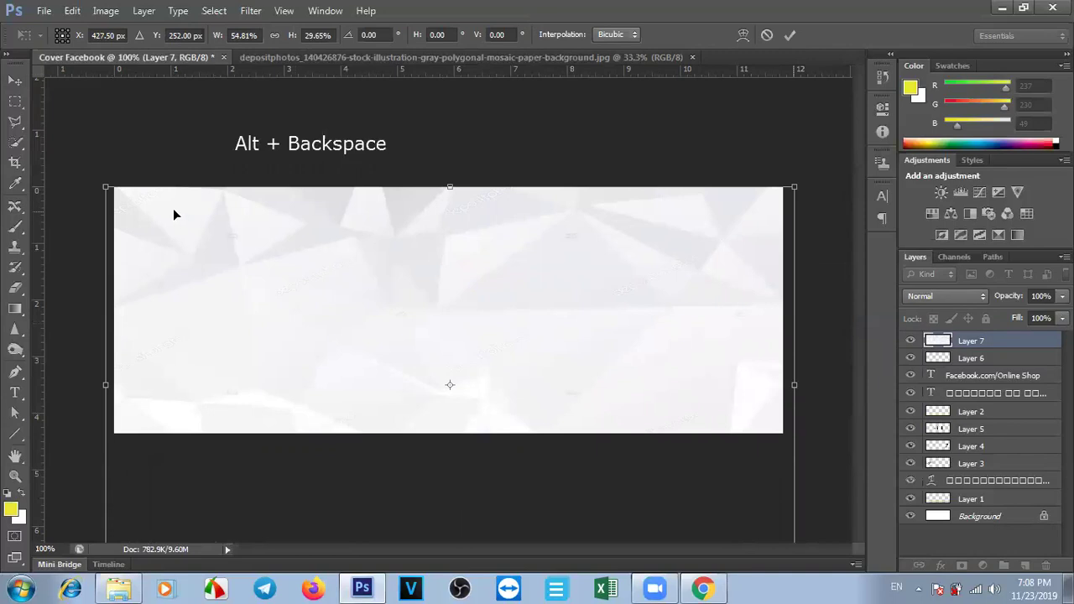
Fit the mosaic to all banner edges and move Layer 7 just above Background.
{"action": "left_click_drag", "start_coordinate": [105, 187], "coordinate": [155, 210]}
{"action": "left_click_drag", "start_coordinate": [113, 174], "coordinate": [94, 167]}
{"action": "left_click_drag", "start_coordinate": [763, 324], "coordinate": [801, 327]}
{"action": "left_click_drag", "start_coordinate": [799, 480], "coordinate": [804, 503]}
{"action": "key", "text": "Return"}
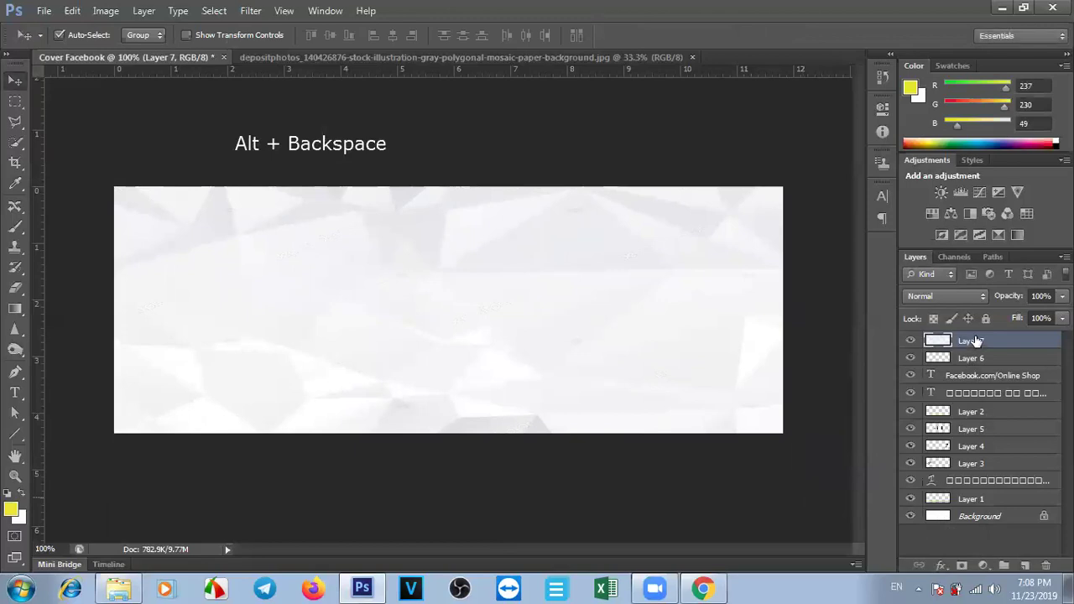
{"action": "left_click_drag", "start_coordinate": [976, 341], "coordinate": [995, 510]}
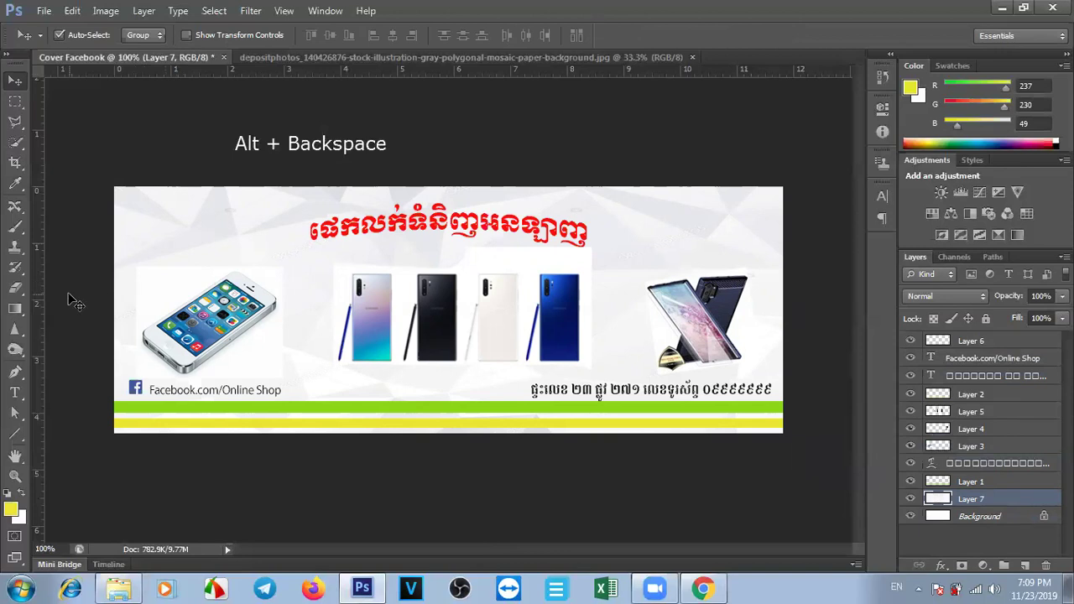
Choose the Magic Eraser Tool and erase the white box behind the iPhone.
{"action": "left_click", "coordinate": [21, 290]}
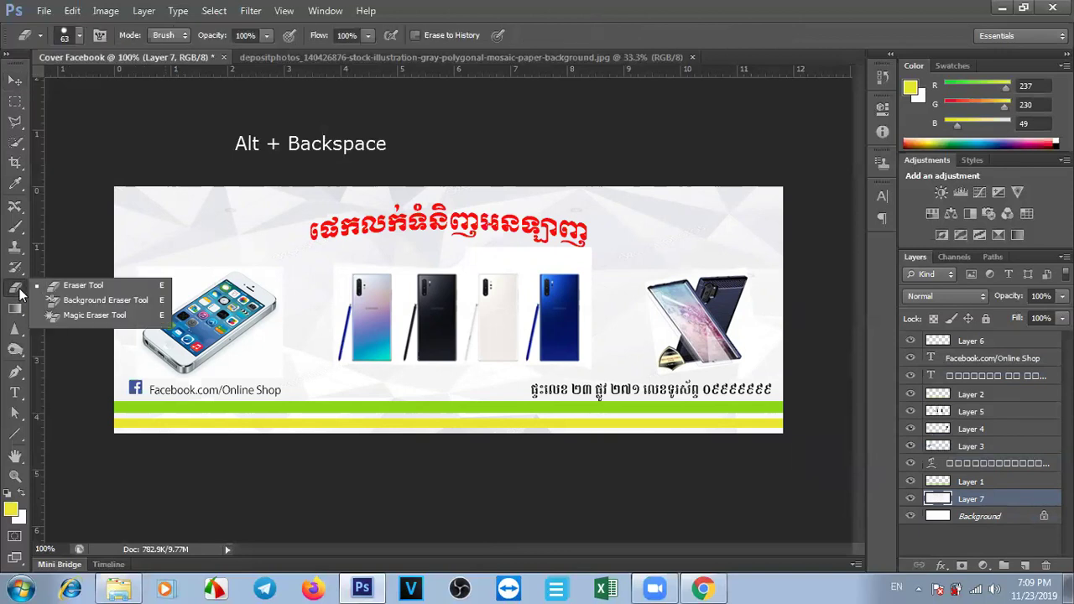
{"action": "left_click", "coordinate": [79, 316]}
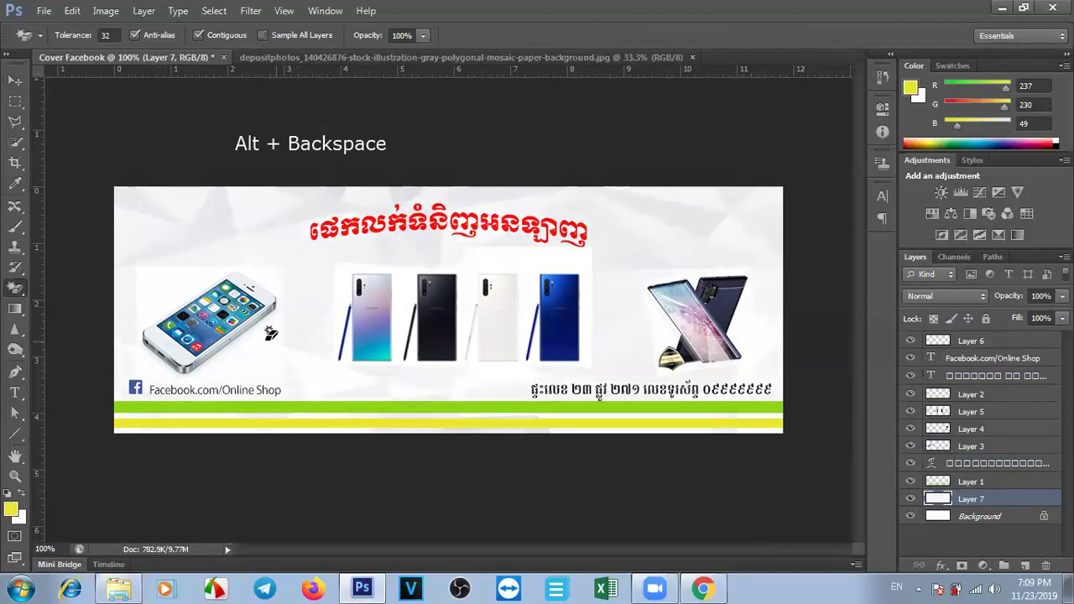
{"action": "left_click", "coordinate": [14, 79]}
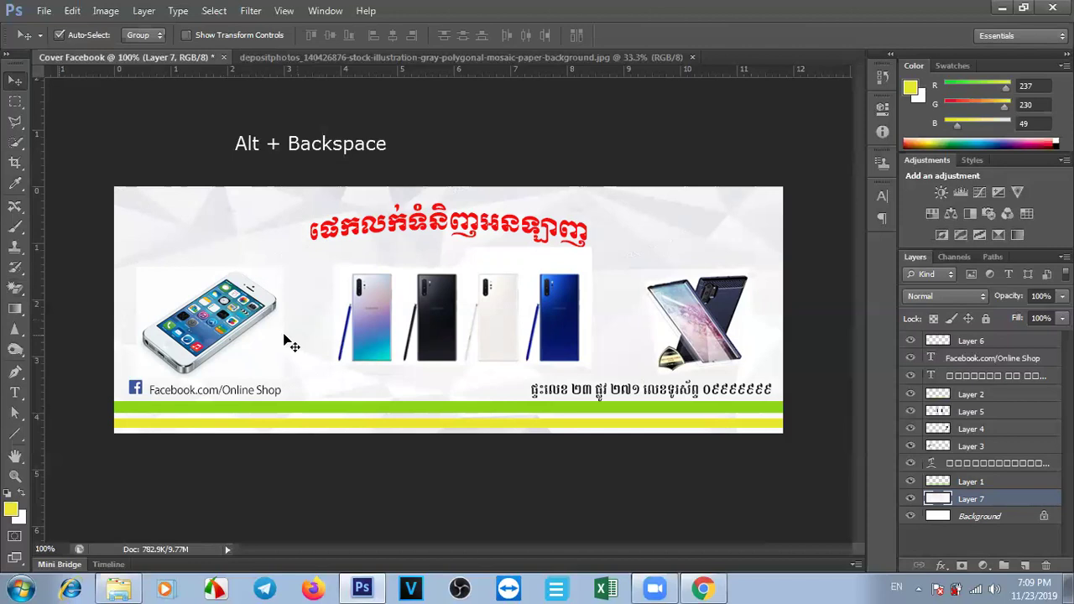
{"action": "left_click", "coordinate": [201, 319]}
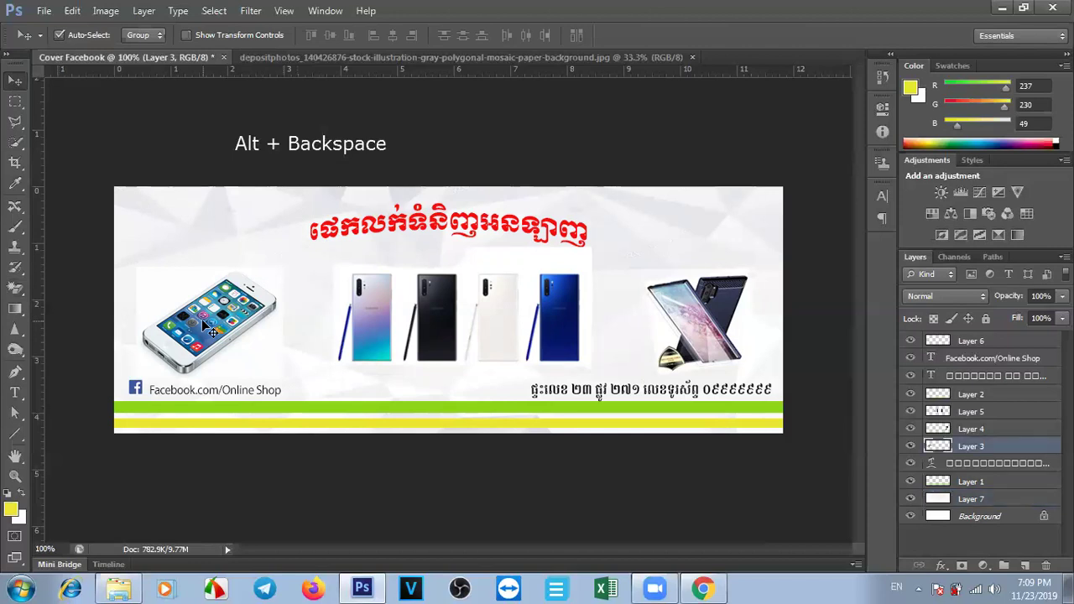
{"action": "left_click", "coordinate": [14, 288]}
{"action": "left_click", "coordinate": [154, 291]}
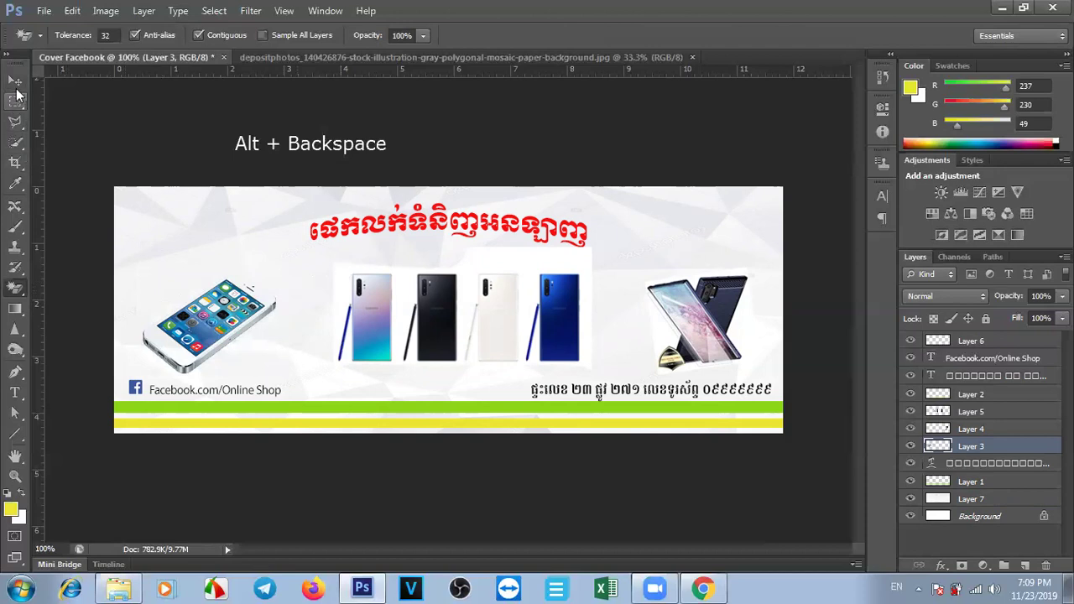
Erase the white backgrounds behind the row of four phones and the right-hand phone.
{"action": "left_click", "coordinate": [16, 87]}
{"action": "left_click", "coordinate": [348, 287]}
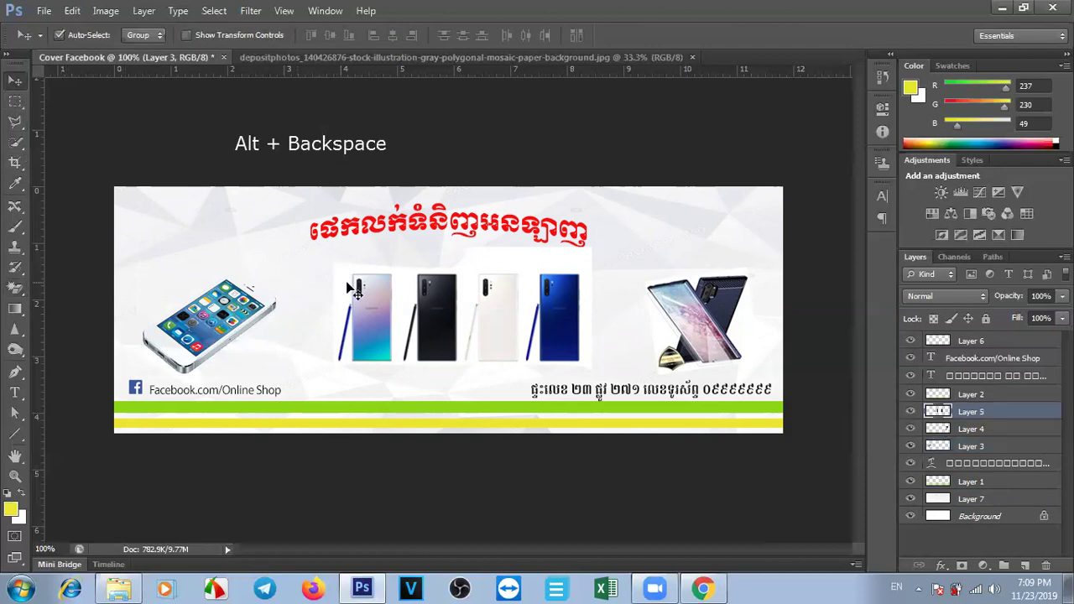
{"action": "left_click", "coordinate": [16, 288]}
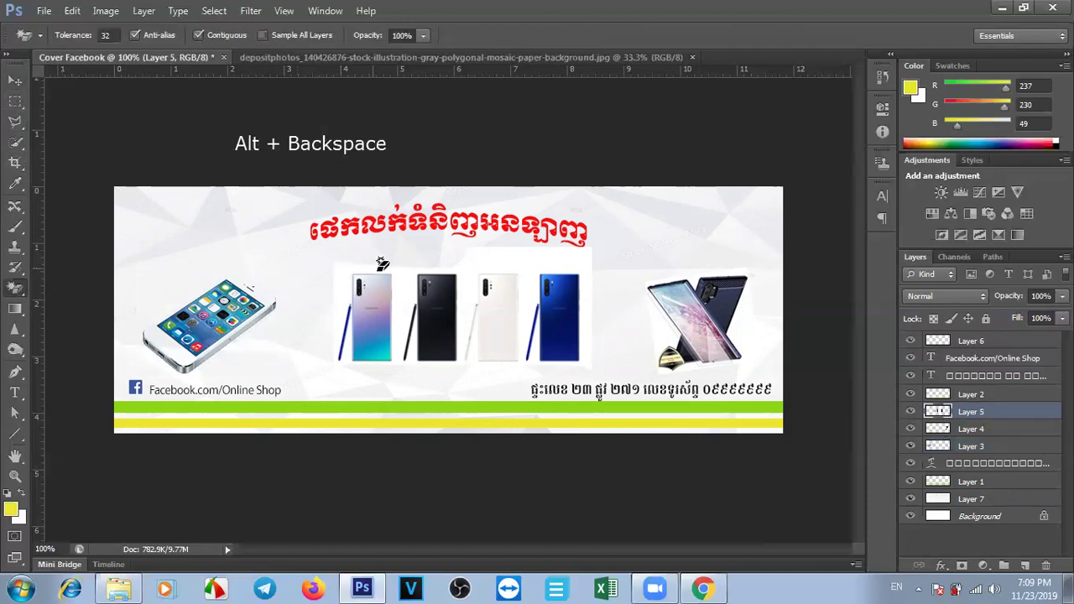
{"action": "left_click", "coordinate": [344, 264]}
{"action": "key", "text": "Delete"}
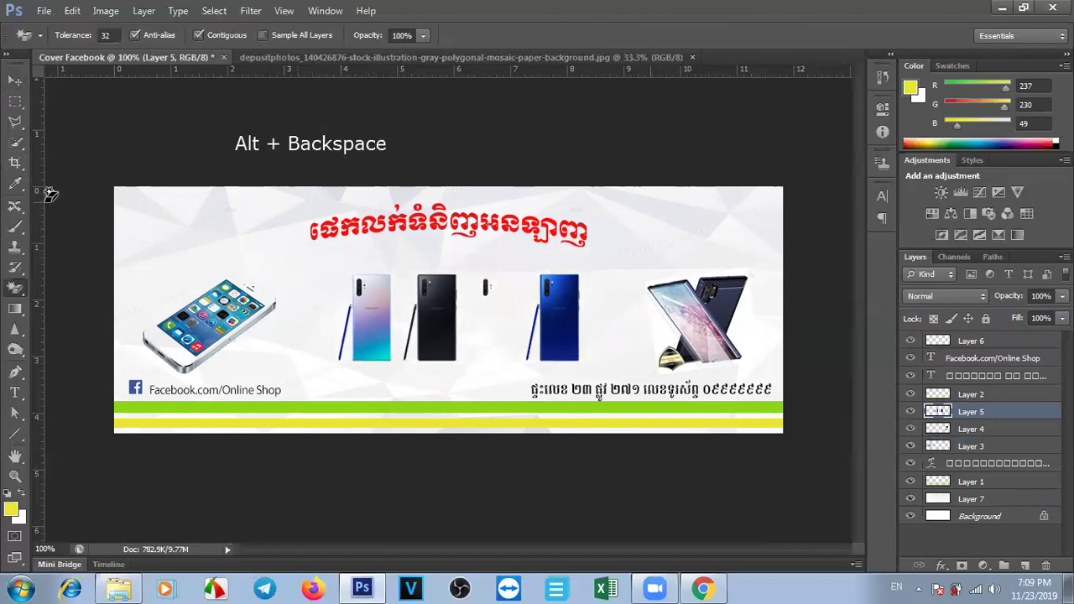
{"action": "left_click", "coordinate": [16, 80]}
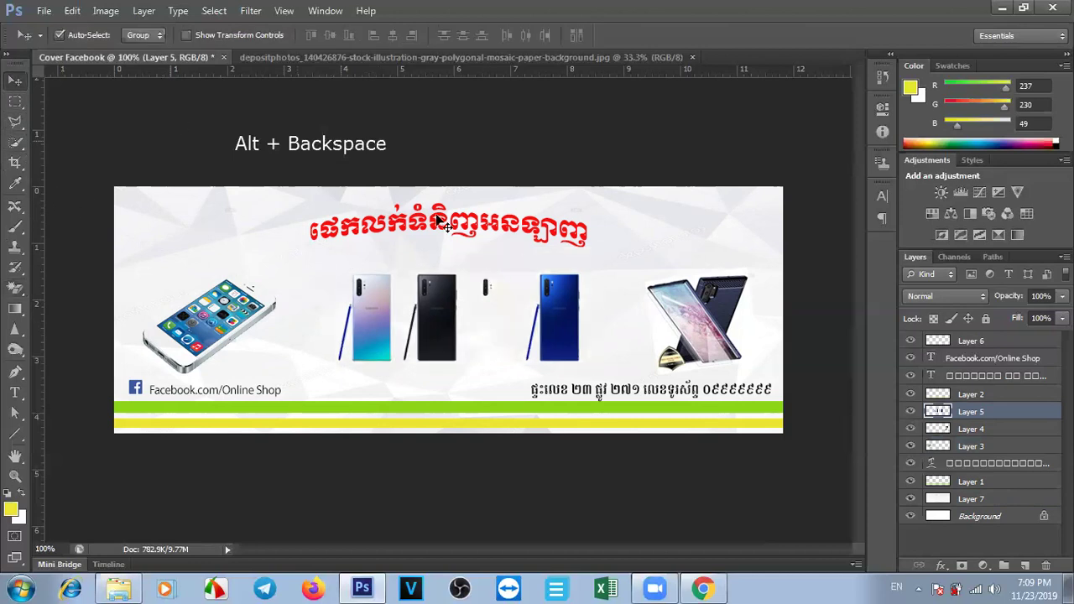
{"action": "left_click", "coordinate": [749, 339]}
{"action": "left_click", "coordinate": [16, 288]}
{"action": "left_click", "coordinate": [747, 324]}
Select the mosaic's Layer 7 and set its opacity to 52%.
{"action": "key", "text": "Delete"}
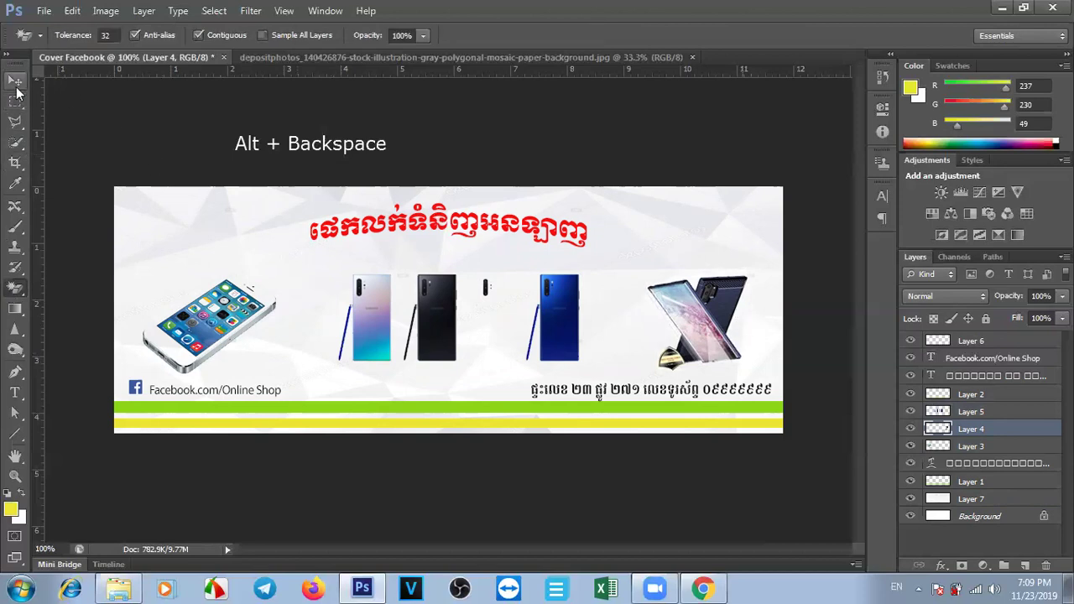
{"action": "left_click", "coordinate": [16, 86]}
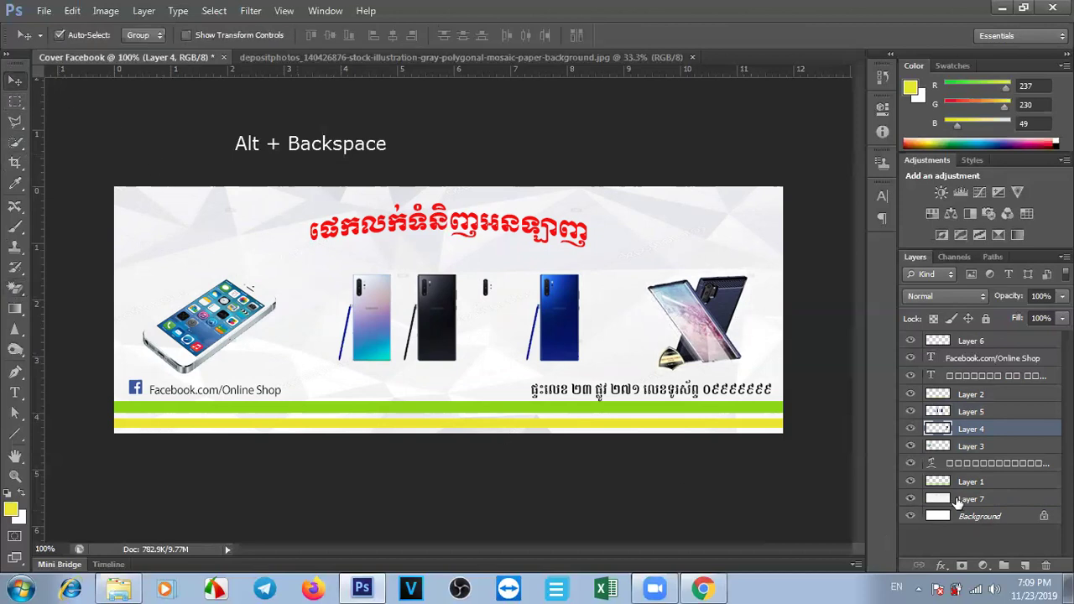
{"action": "left_click", "coordinate": [957, 501]}
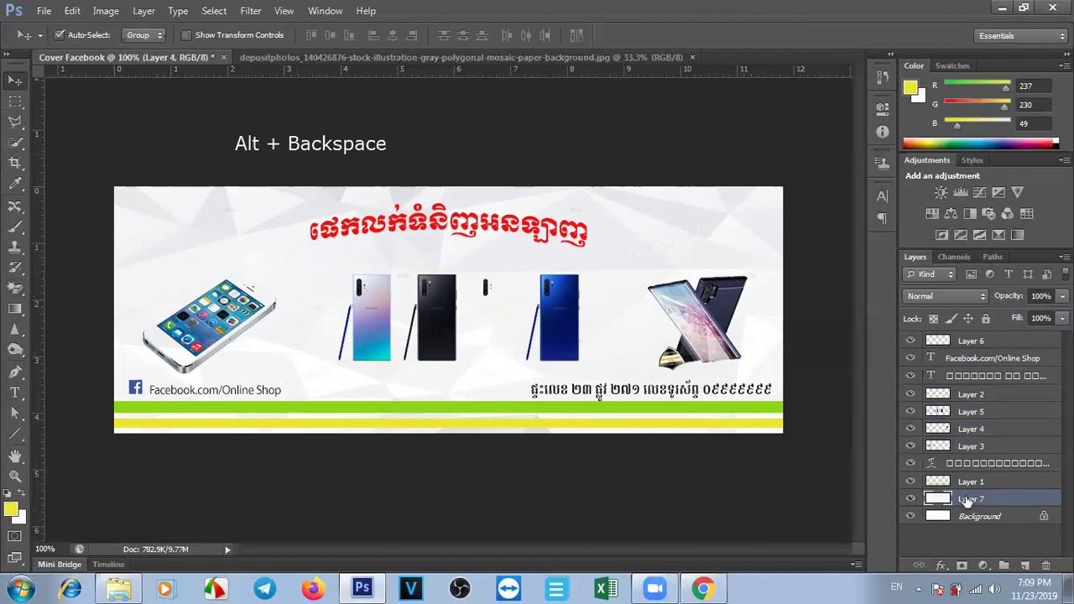
{"action": "left_click_drag", "start_coordinate": [1011, 299], "coordinate": [1001, 301]}
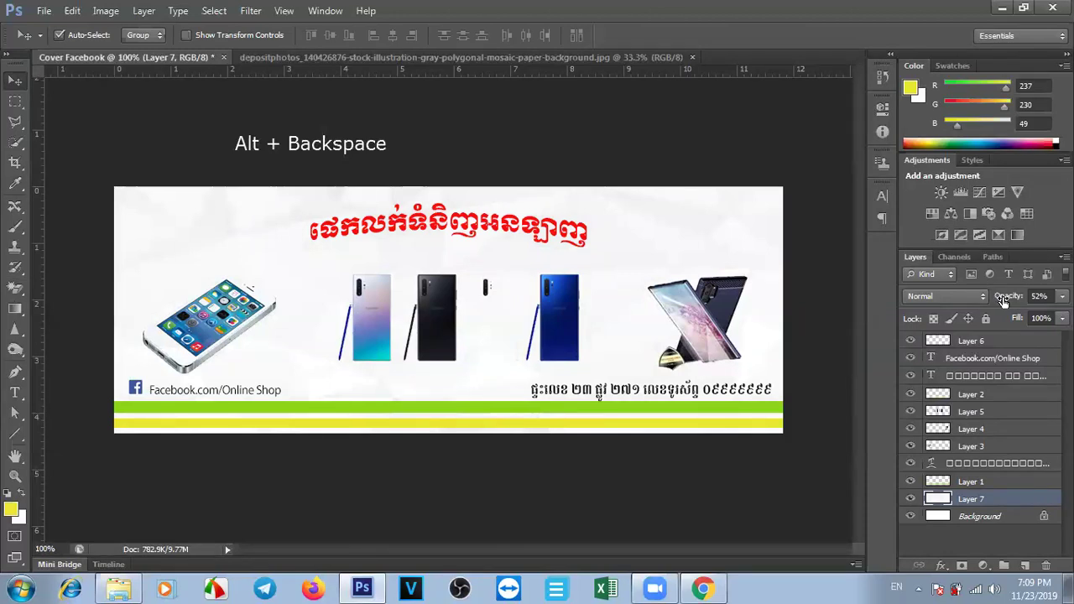
{"action": "left_click_drag", "start_coordinate": [1003, 299], "coordinate": [1015, 302]}
{"action": "left_click", "coordinate": [1039, 295]}
{"action": "type", "text": "100"}
{"action": "key", "text": "Return"}
{"action": "left_click_drag", "start_coordinate": [1011, 300], "coordinate": [1007, 297]}
In Chrome, search Google Images for Samsung Galaxy Note PNG images.
{"action": "left_click", "coordinate": [702, 588]}
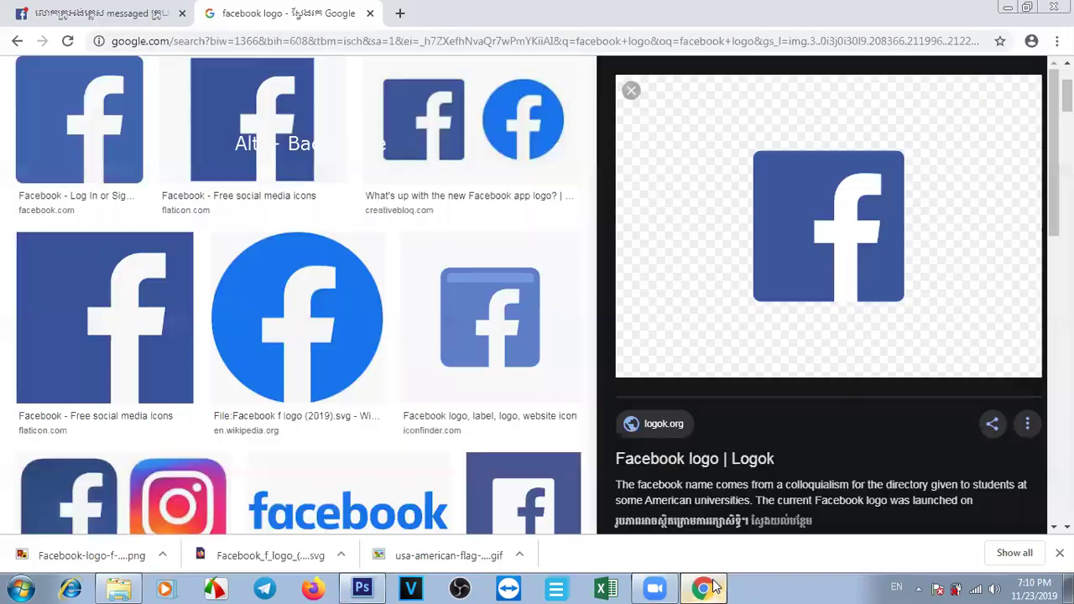
{"action": "scroll", "coordinate": [587, 143], "scroll_direction": "up", "scroll_amount": 3}
{"action": "left_click", "coordinate": [226, 94]}
{"action": "left_click_drag", "start_coordinate": [226, 93], "coordinate": [59, 95]}
{"action": "type", "text": "samsung"}
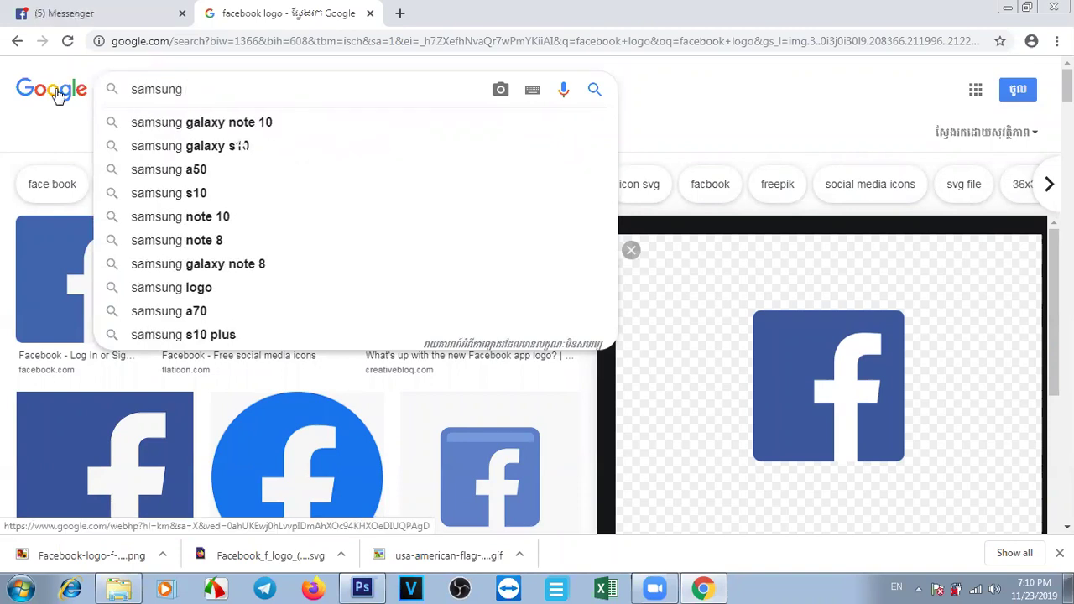
{"action": "key", "text": "Down"}
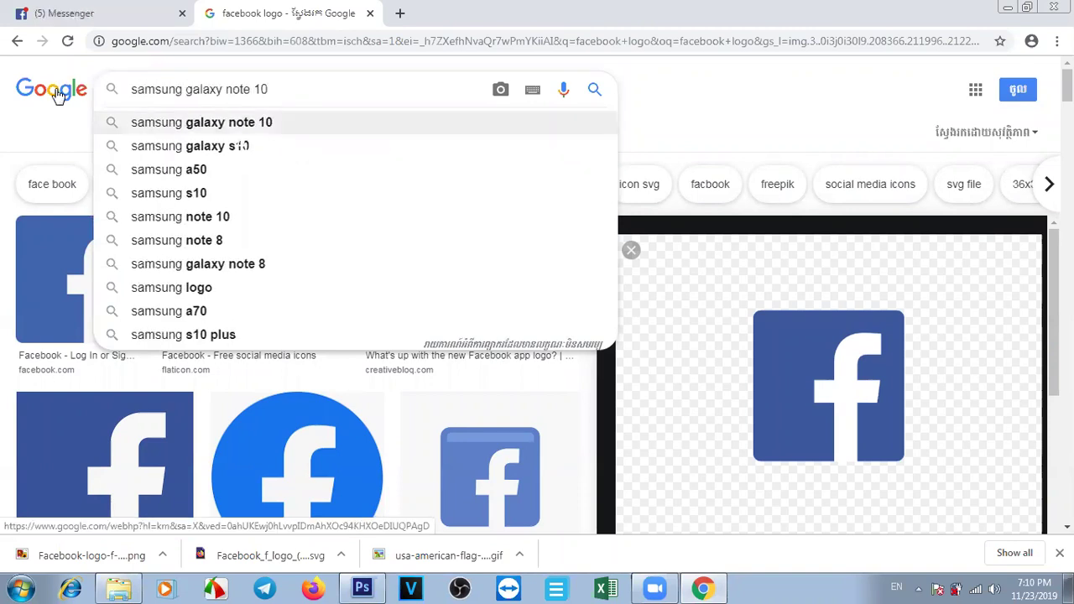
{"action": "type", "text": "\\\\"}
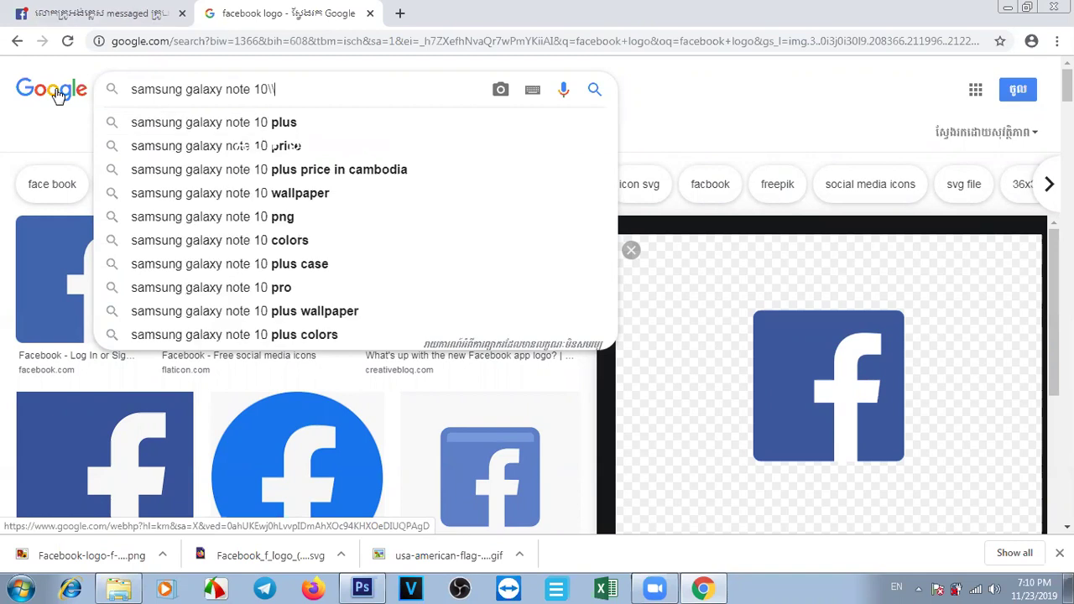
{"action": "key", "text": "BackSpace"}
{"action": "key", "text": "BackSpace"}
{"action": "key", "text": "BackSpace"}
{"action": "key", "text": "BackSpace"}
{"action": "type", "text": "png"}
{"action": "key", "text": "Return"}
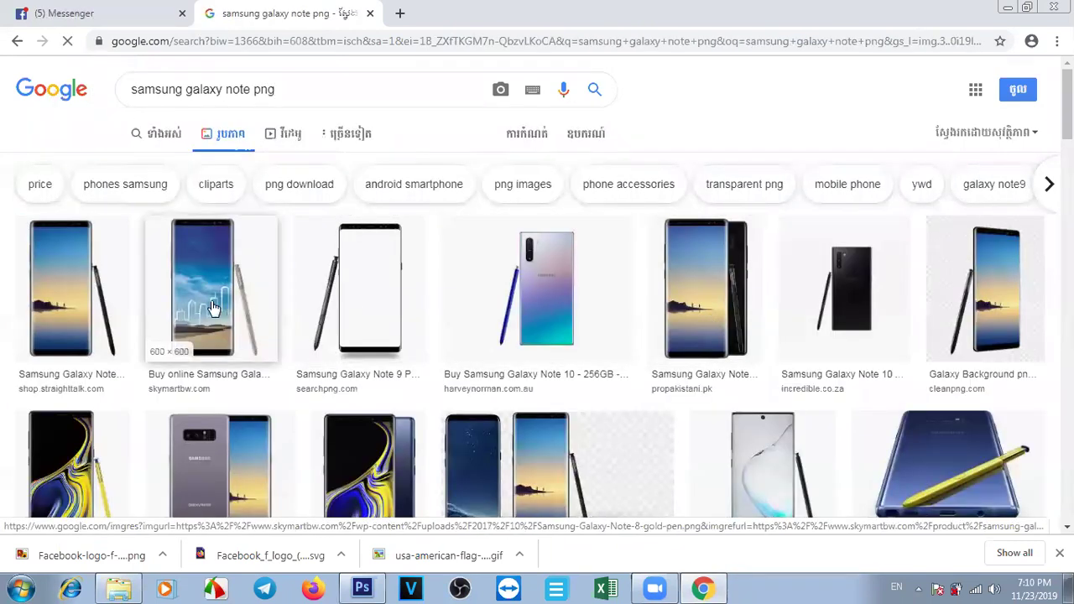
Copy the Galaxy Note image with the city-sketch screen and stylus, then return to Photoshop.
{"action": "left_click", "coordinate": [210, 301]}
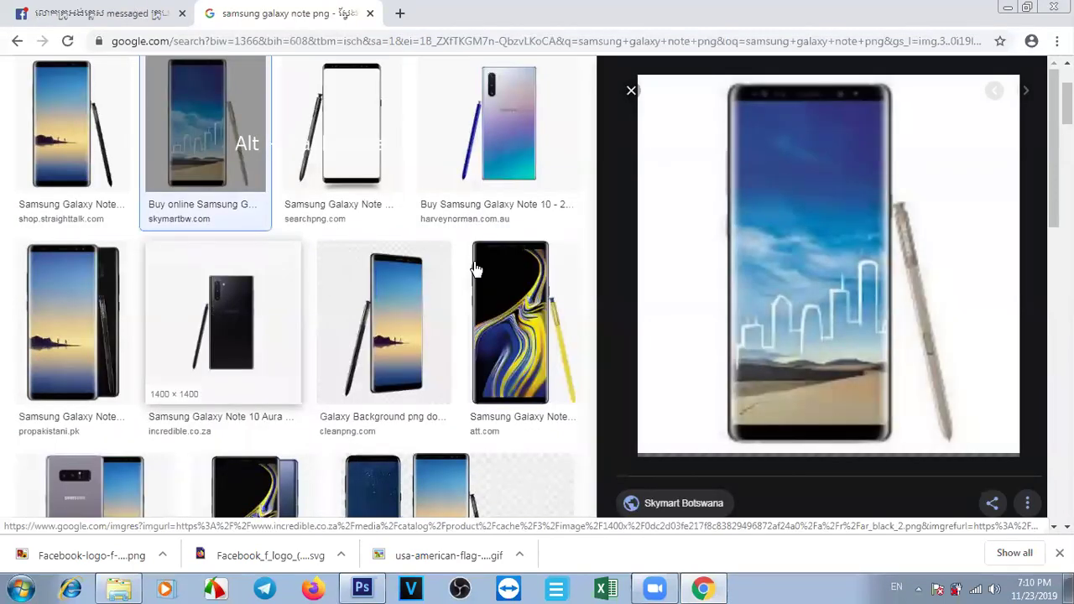
{"action": "right_click", "coordinate": [810, 245]}
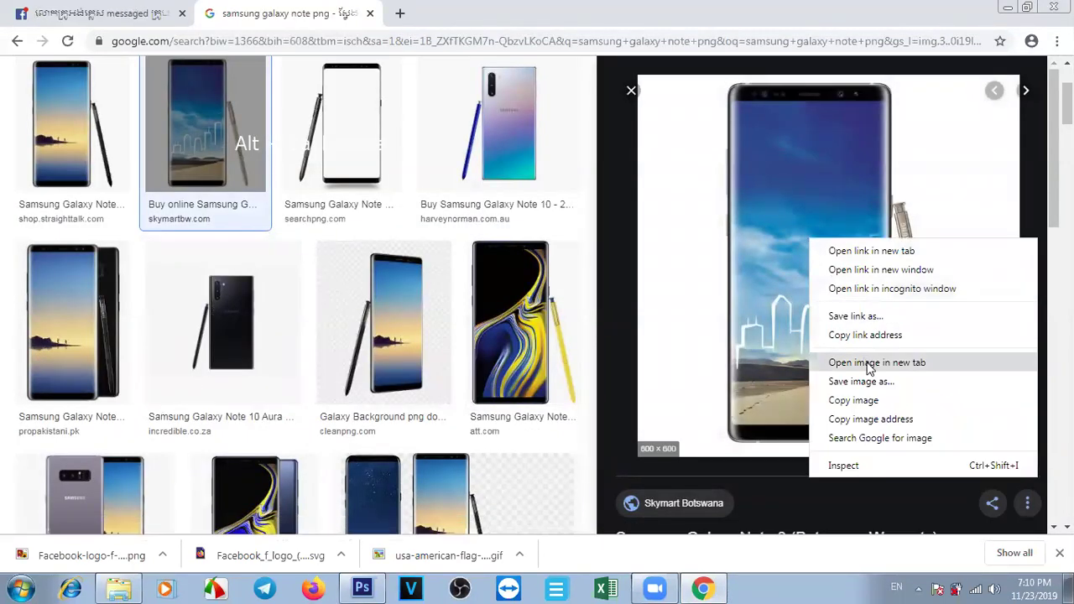
{"action": "left_click", "coordinate": [858, 404]}
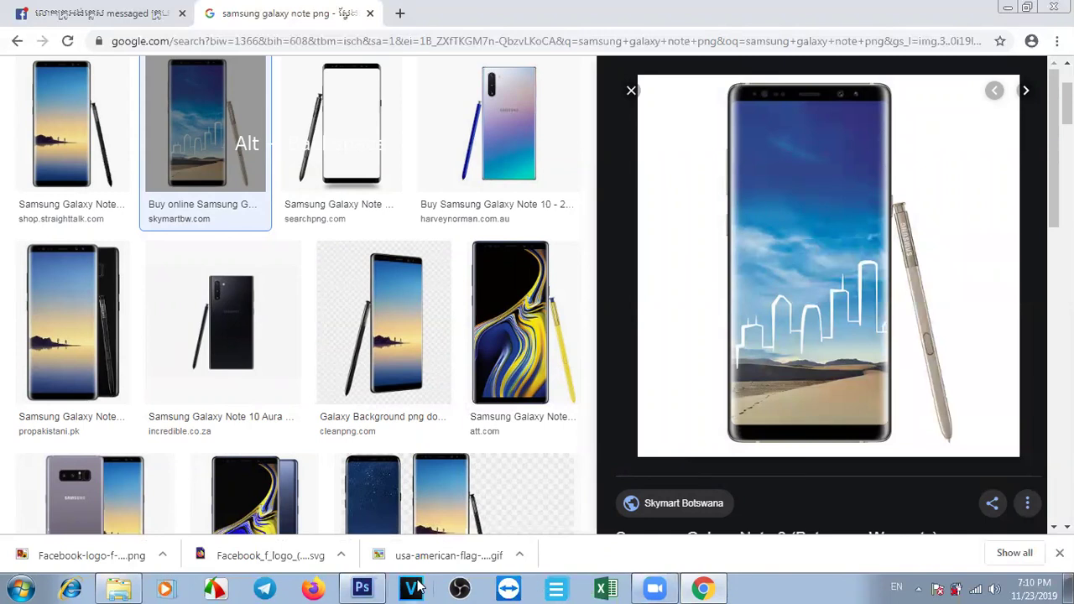
{"action": "left_click", "coordinate": [361, 589]}
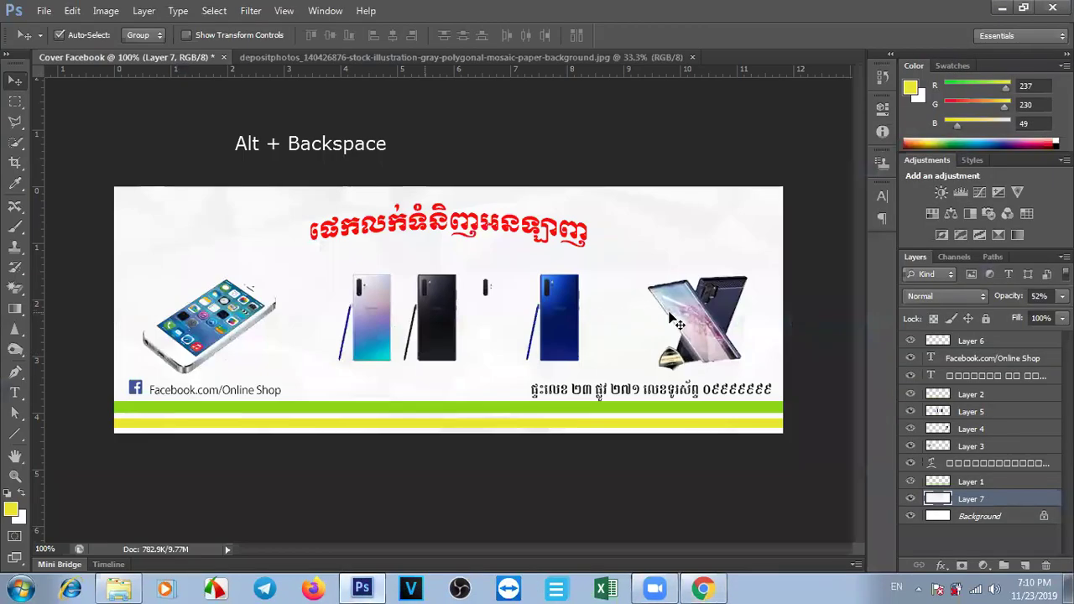
Paste the Galaxy Note as Layer 8 and scale it down to match the other phones.
{"action": "key", "text": "ctrl+v"}
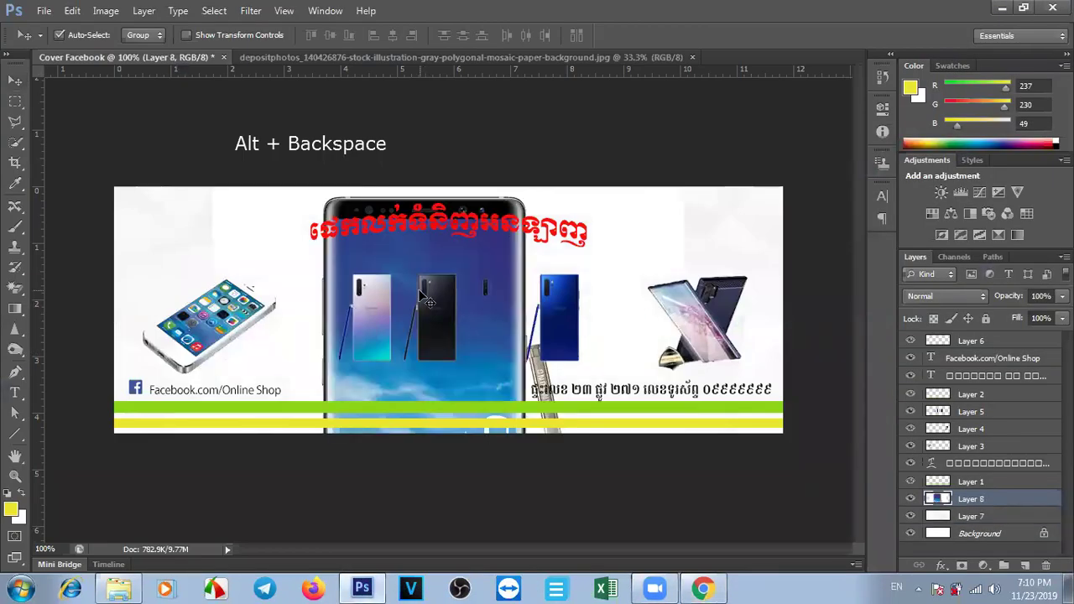
{"action": "key", "text": "ctrl+t"}
{"action": "left_click_drag", "start_coordinate": [214, 190], "coordinate": [607, 267]}
{"action": "key", "text": "Return"}
Delete the wrapped Samsung phone (Layer 4) and place the Galaxy Note at the right end.
{"action": "left_click", "coordinate": [714, 322]}
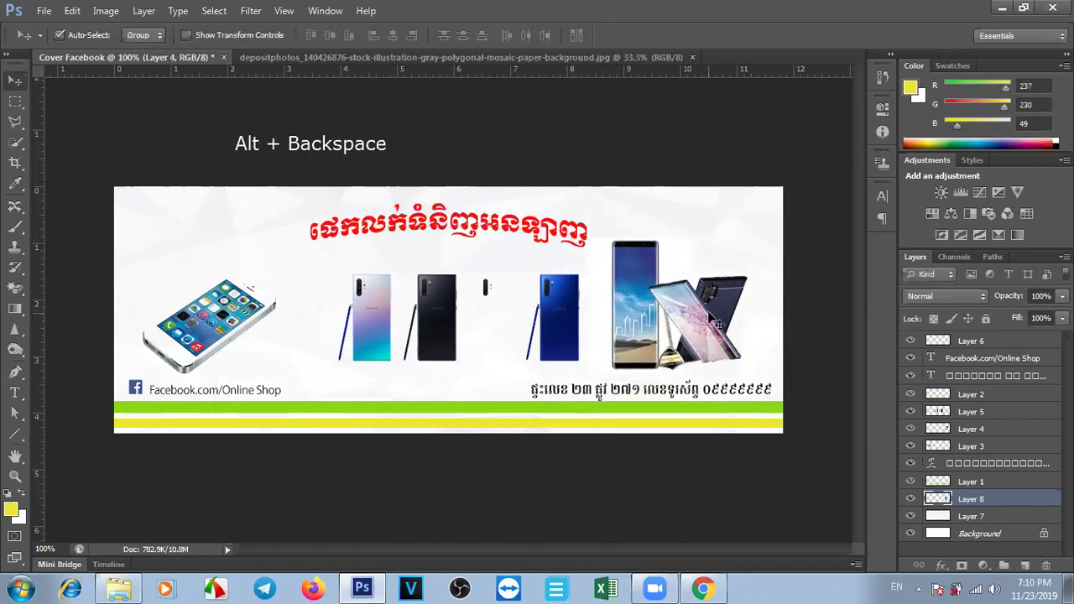
{"action": "key", "text": "Delete"}
{"action": "left_click_drag", "start_coordinate": [654, 305], "coordinate": [681, 296]}
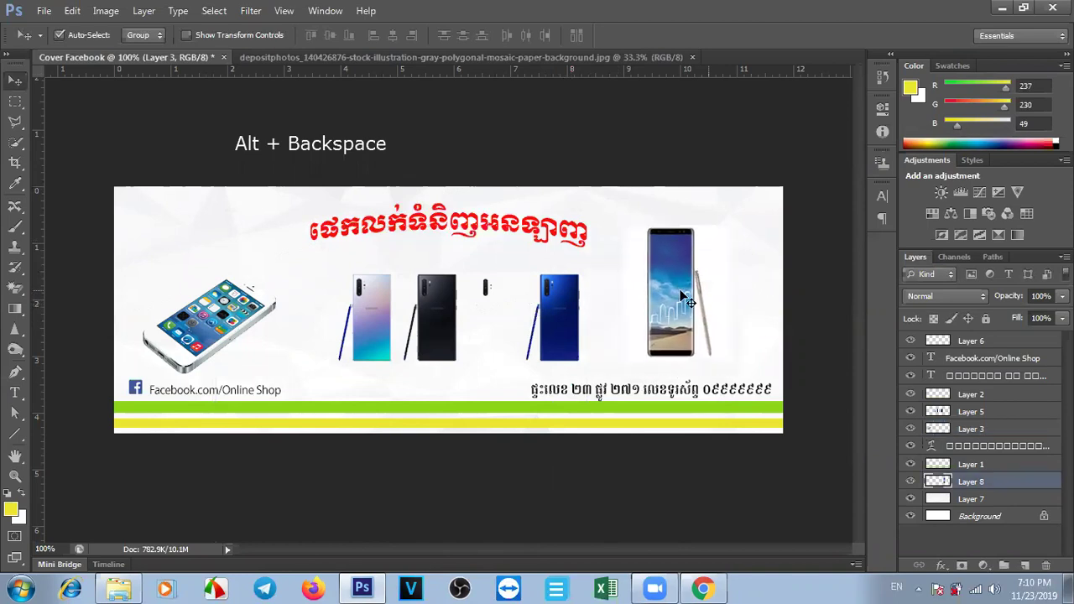
{"action": "left_click", "coordinate": [702, 589]}
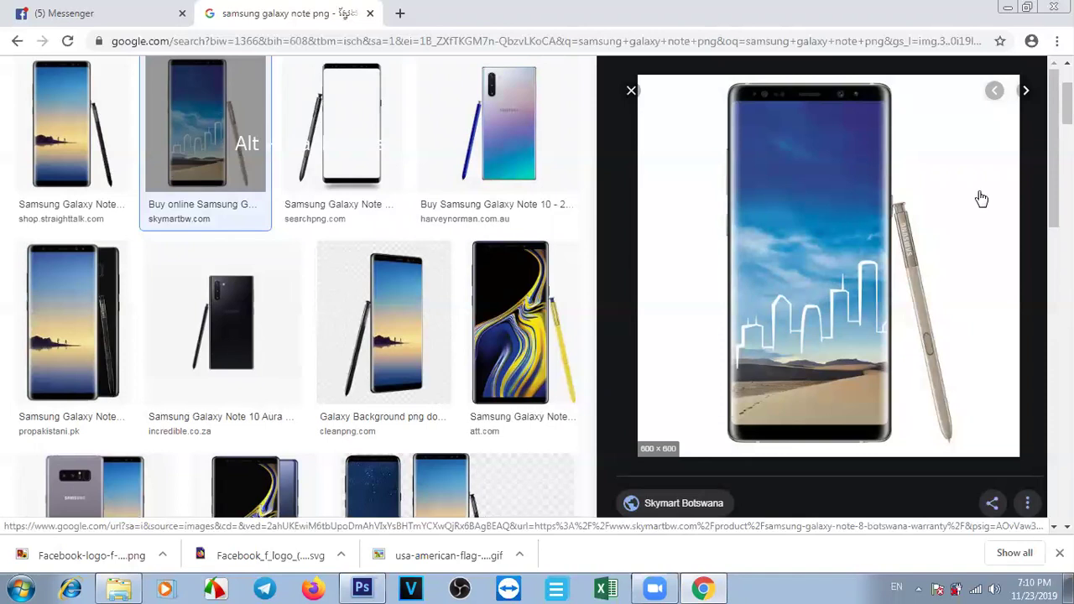
Browse the Galaxy Note results, previewing two Note8 images including the black ProPakistani one.
{"action": "left_click_drag", "start_coordinate": [1068, 103], "coordinate": [1067, 89]}
{"action": "scroll", "coordinate": [175, 264], "scroll_direction": "down", "scroll_amount": 1}
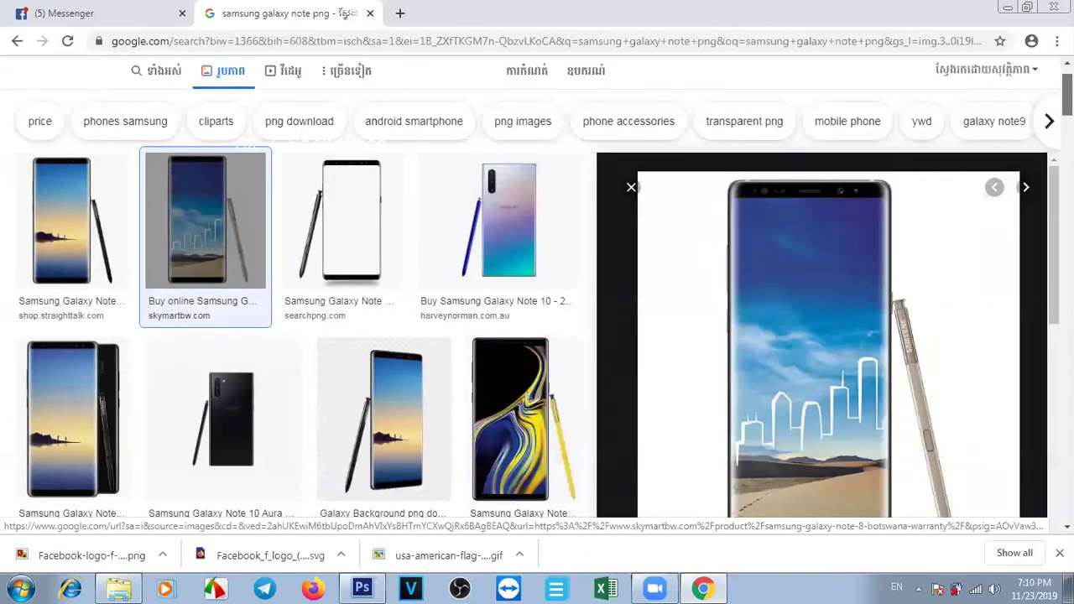
{"action": "left_click", "coordinate": [58, 239]}
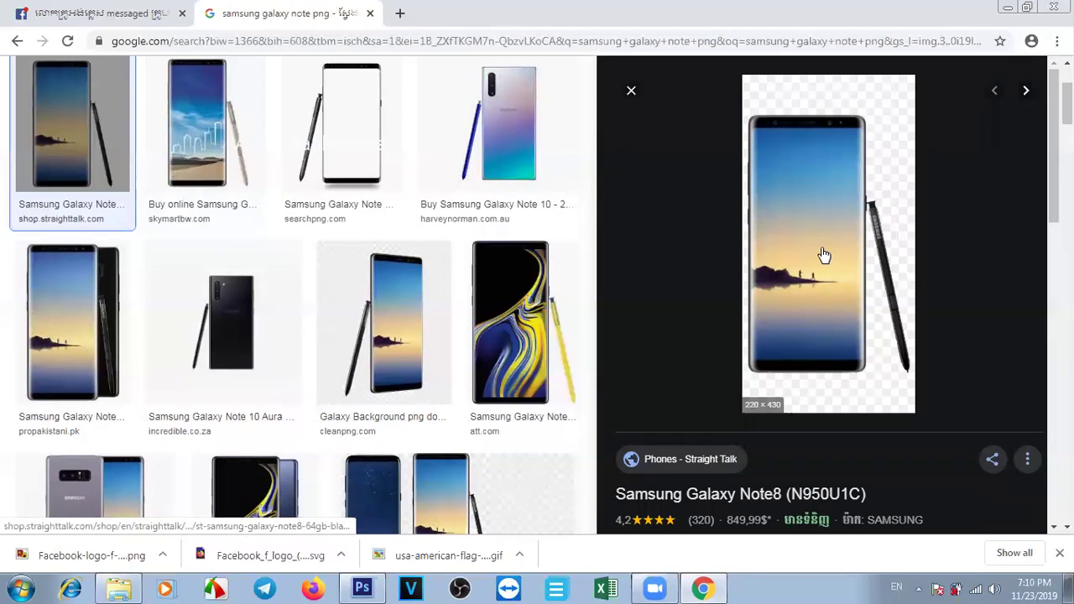
{"action": "scroll", "coordinate": [91, 380], "scroll_direction": "up", "scroll_amount": 1}
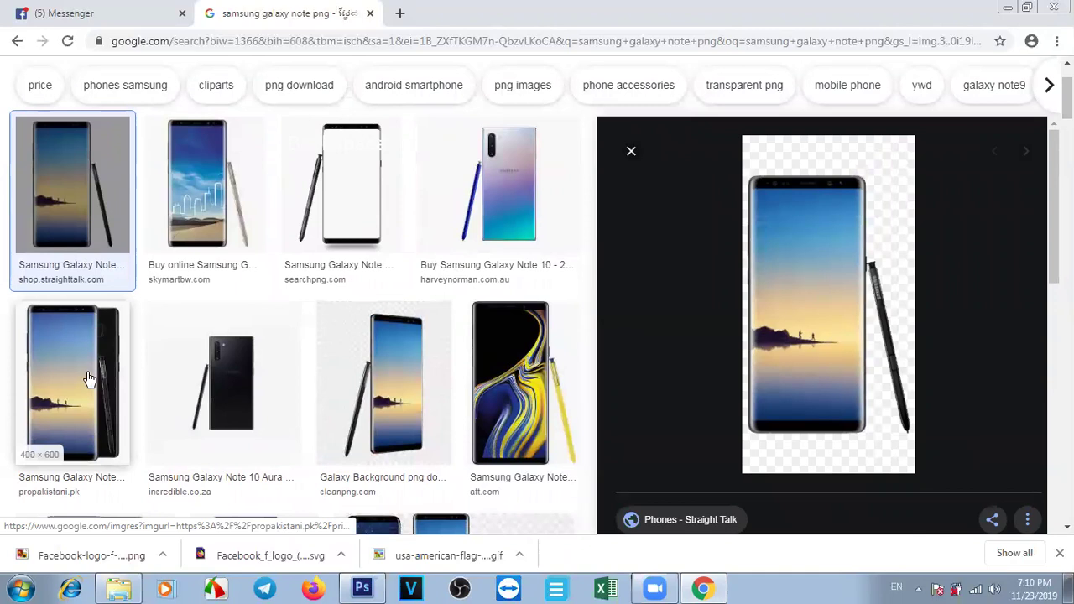
{"action": "left_click", "coordinate": [90, 379]}
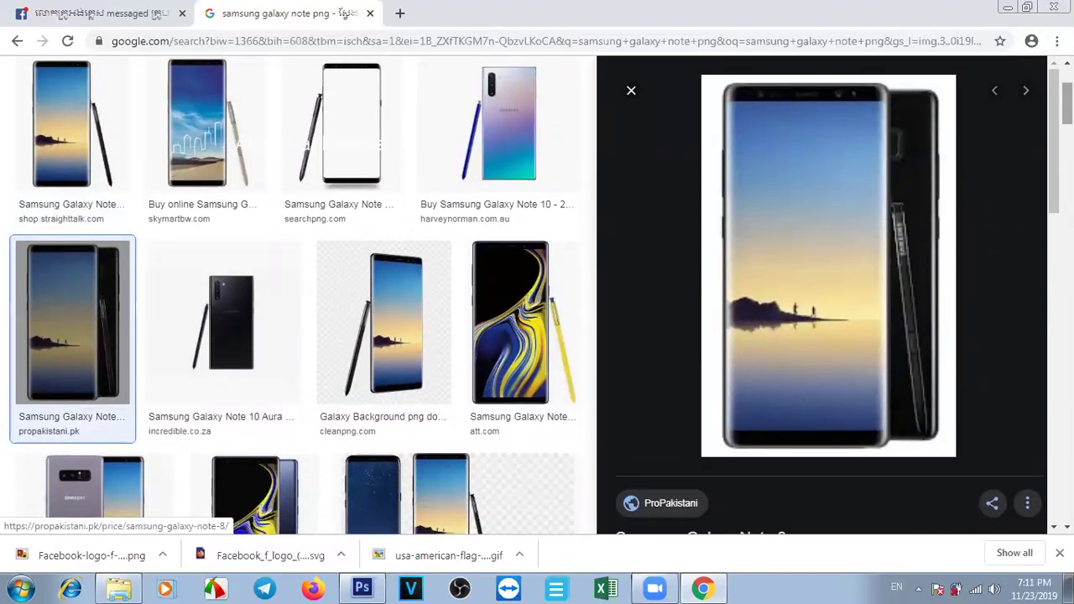
{"action": "scroll", "coordinate": [293, 294], "scroll_direction": "down", "scroll_amount": 3}
{"action": "scroll", "coordinate": [293, 293], "scroll_direction": "down", "scroll_amount": 2}
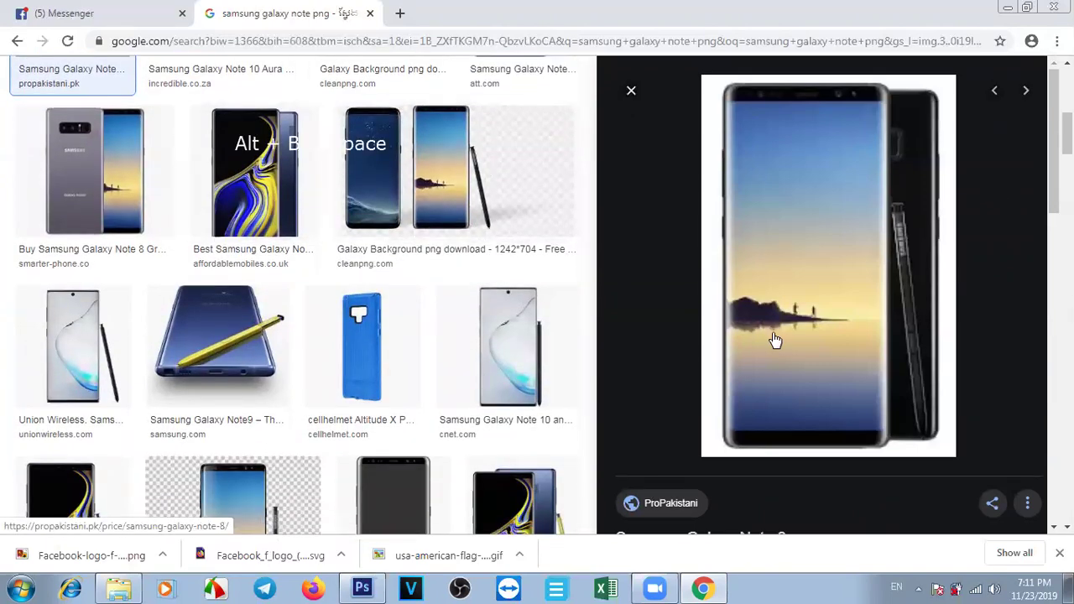
{"action": "scroll", "coordinate": [774, 341], "scroll_direction": "up", "scroll_amount": 3}
{"action": "scroll", "coordinate": [479, 359], "scroll_direction": "up", "scroll_amount": 3}
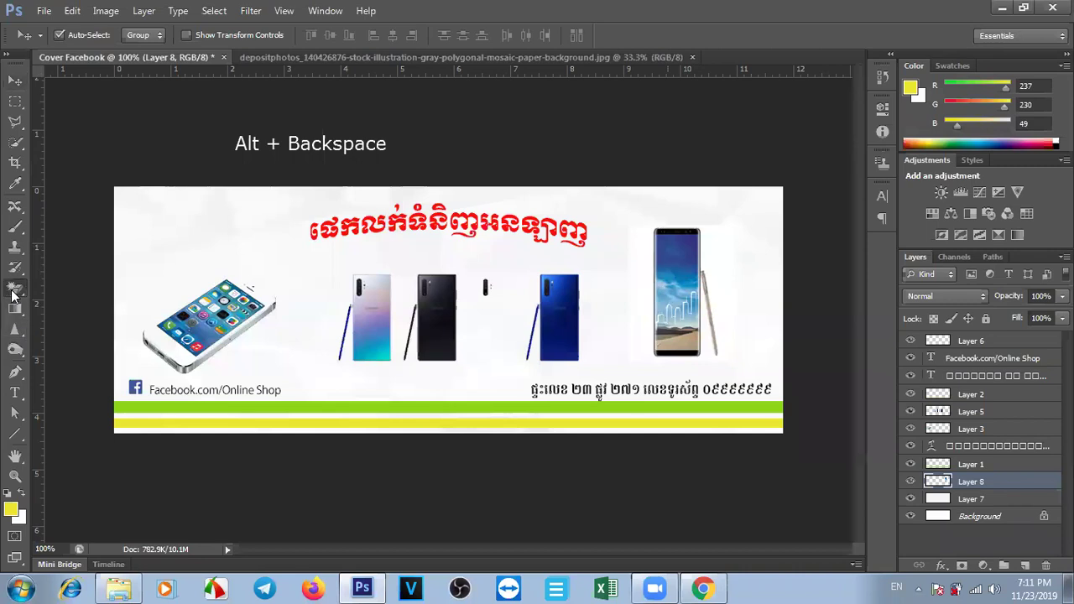
Move the Galaxy Note phone (Layer 8) slightly right and down, then select the Background layer.
{"action": "left_click", "coordinate": [12, 292]}
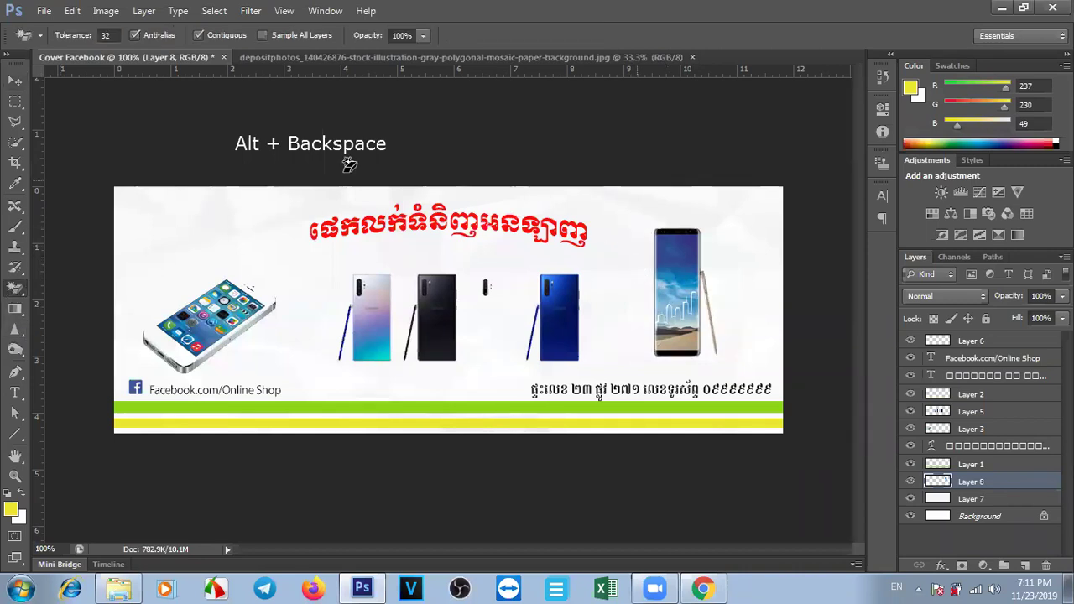
{"action": "left_click", "coordinate": [14, 80]}
{"action": "left_click_drag", "start_coordinate": [679, 309], "coordinate": [683, 321]}
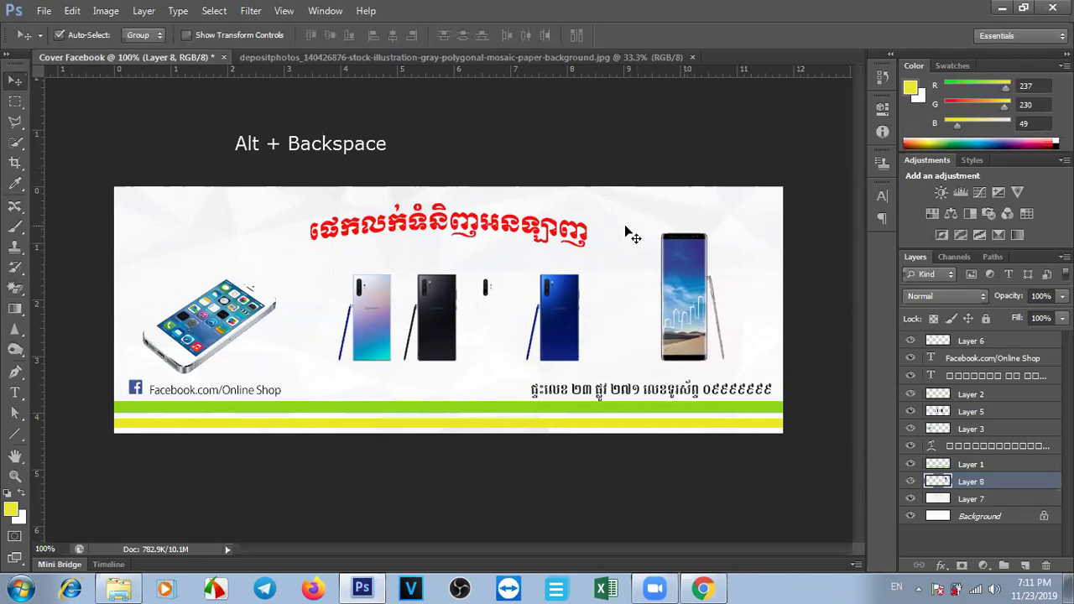
{"action": "key", "text": "alt+bracketleft"}
{"action": "key", "text": "5"}
{"action": "key", "text": "2"}
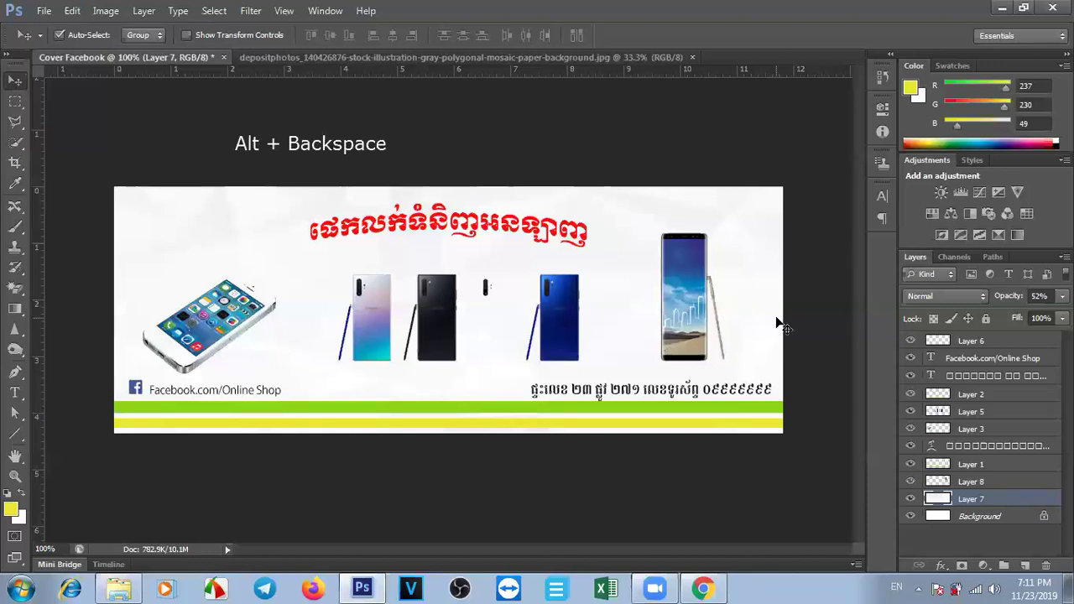
{"action": "left_click", "coordinate": [948, 517]}
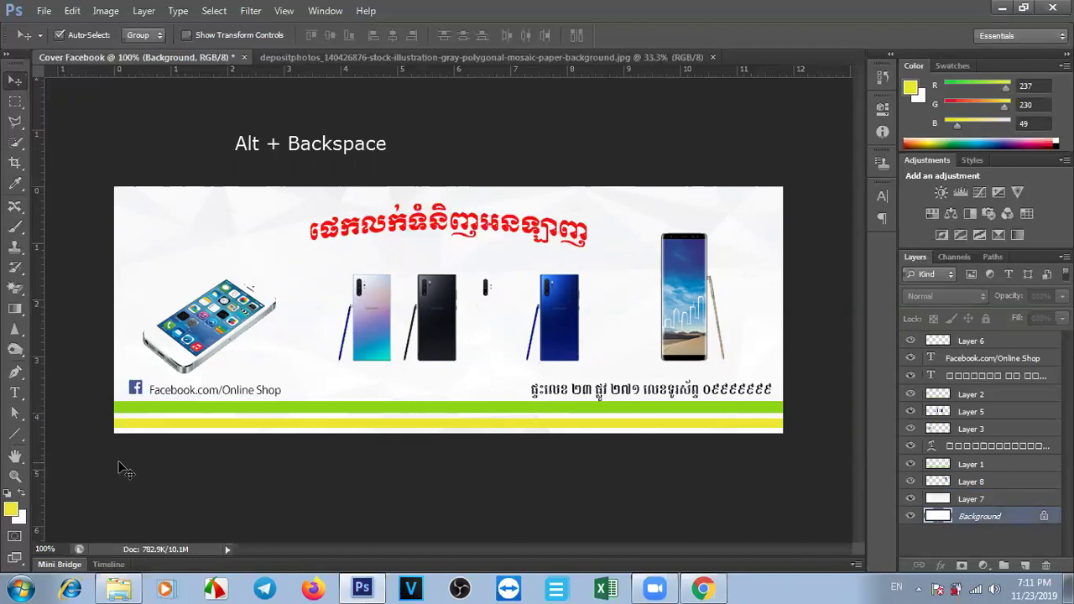
Pick blue #2d64ef as the foreground colour and fill the Background layer with it.
{"action": "left_click", "coordinate": [12, 510]}
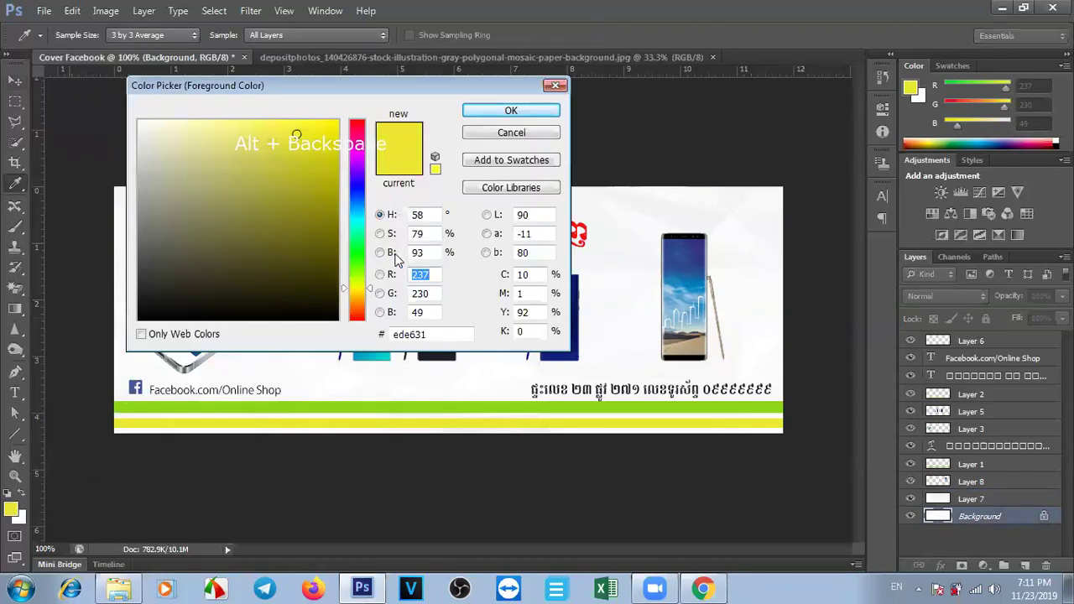
{"action": "left_click", "coordinate": [354, 196]}
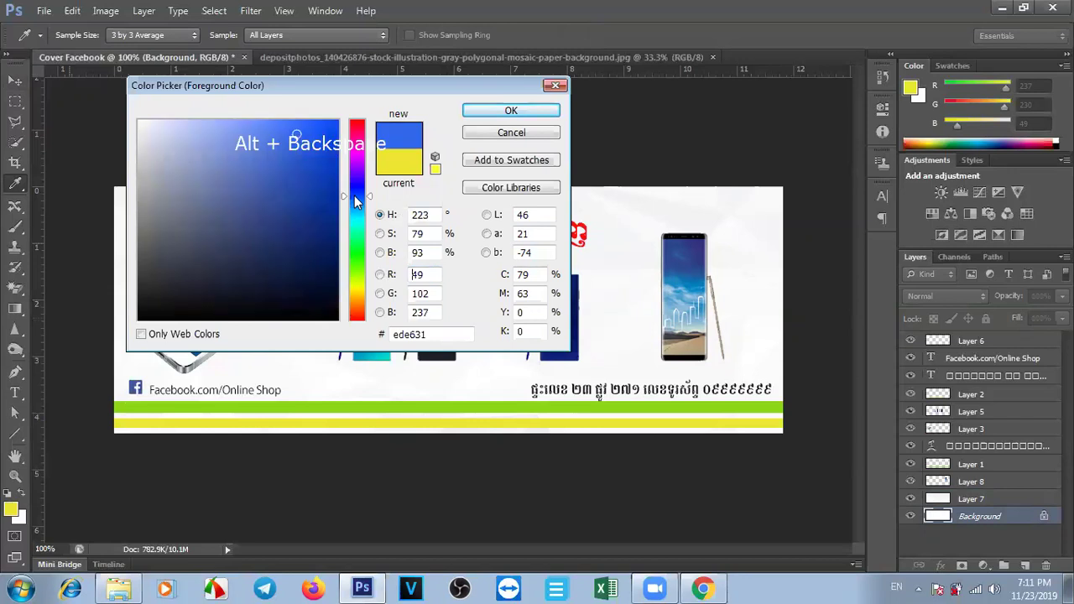
{"action": "left_click", "coordinate": [285, 186]}
{"action": "left_click_drag", "start_coordinate": [281, 175], "coordinate": [226, 145]}
{"action": "left_click", "coordinate": [300, 133]}
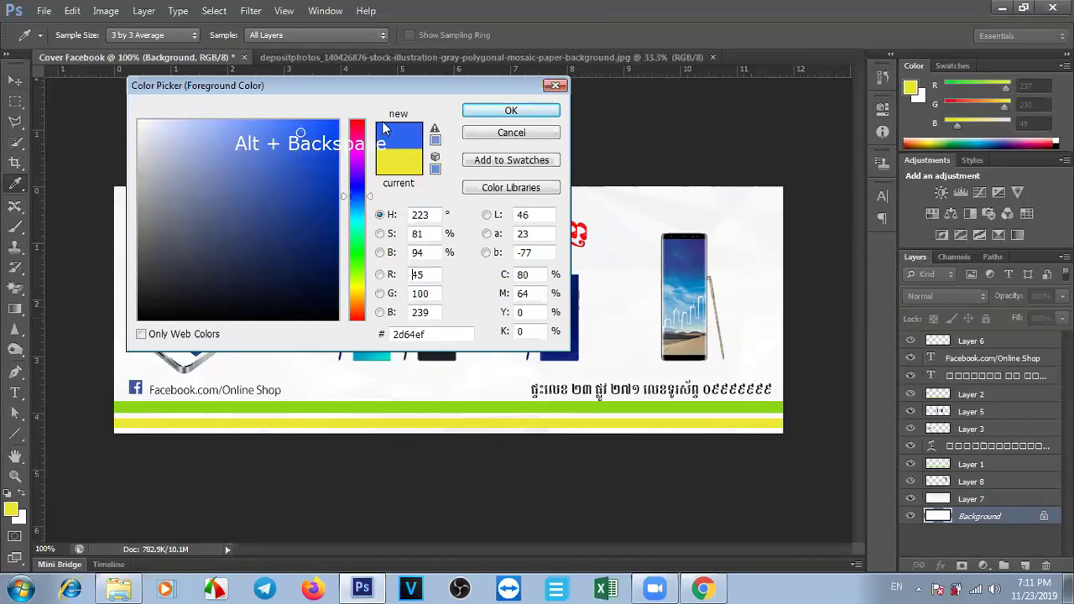
{"action": "left_click", "coordinate": [476, 114]}
{"action": "key", "text": "v"}
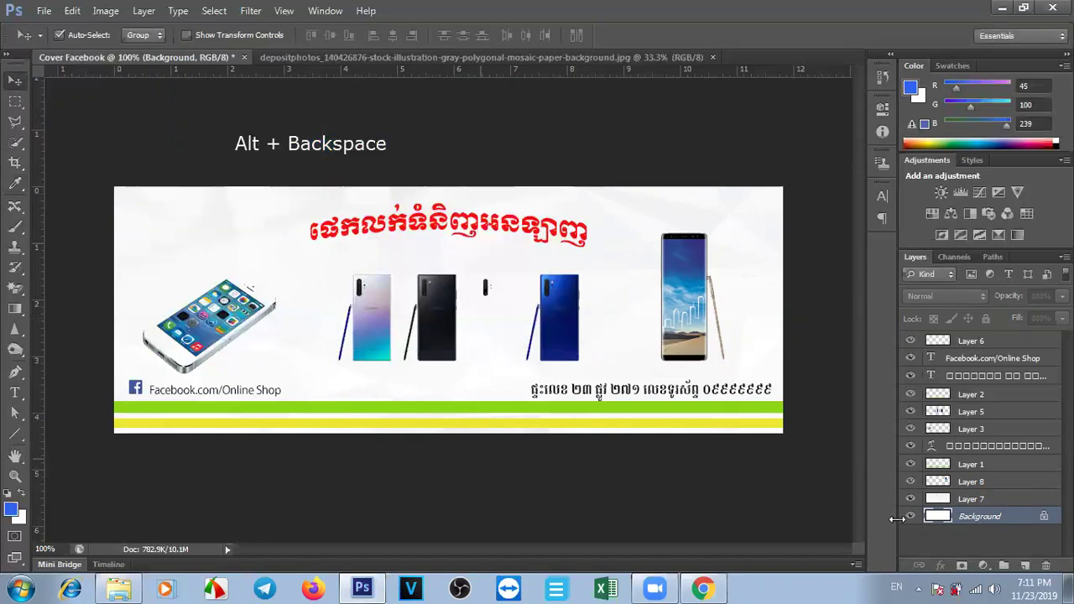
{"action": "key", "text": "alt+BackSpace"}
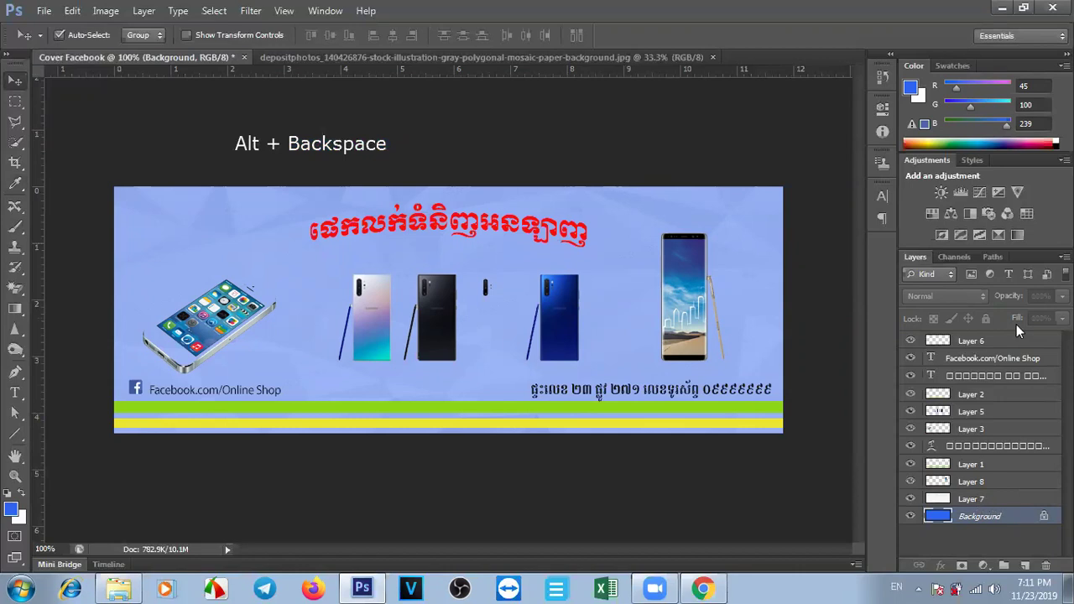
Adjust Layer 7's opacity to about 77% so a pale blue tint shows through.
{"action": "left_click", "coordinate": [971, 500]}
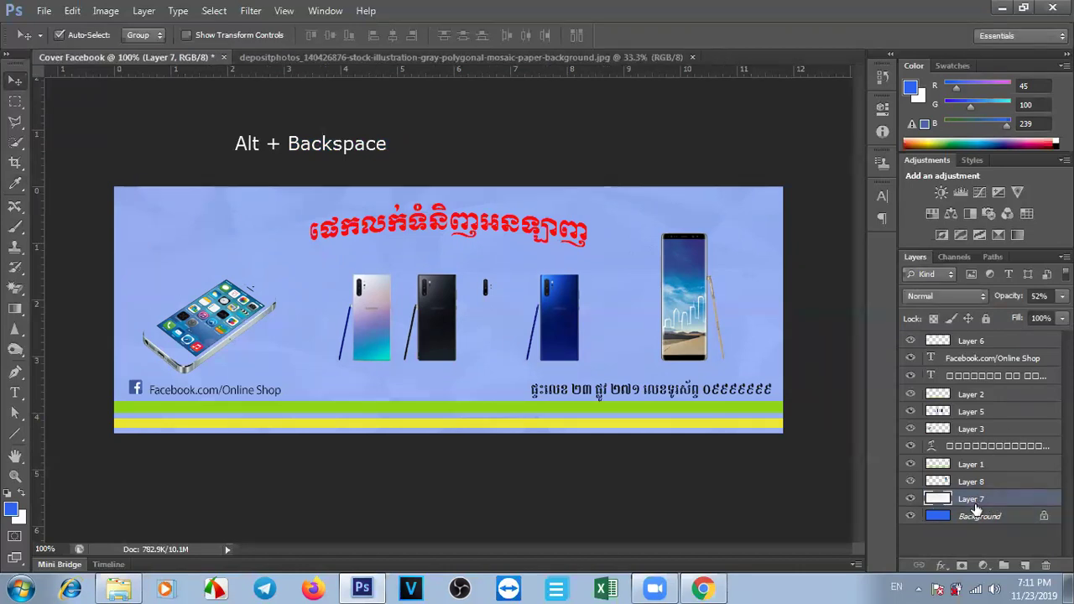
{"action": "left_click", "coordinate": [980, 517]}
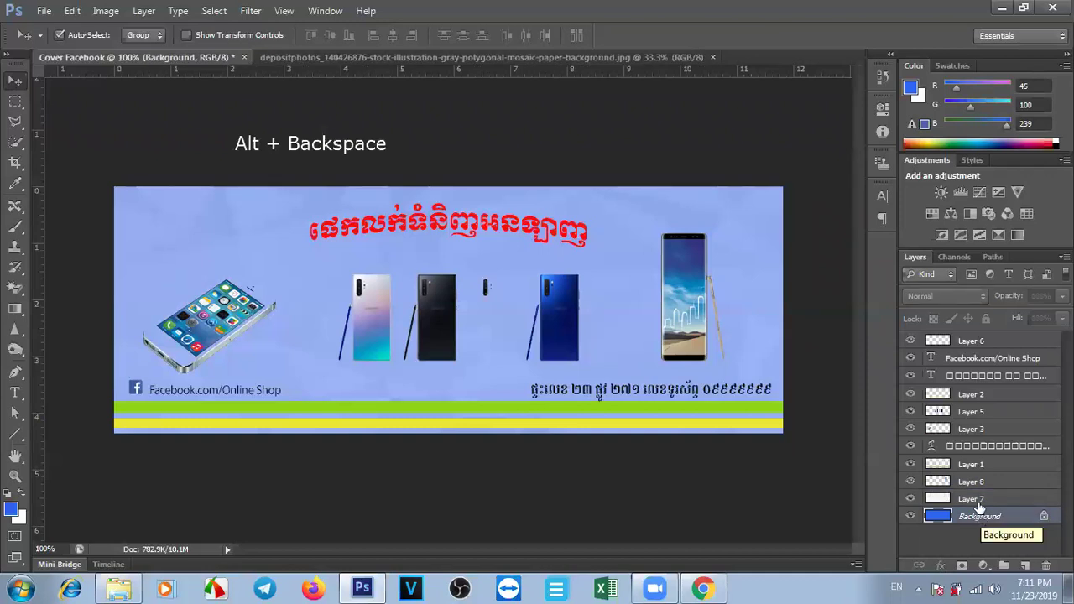
{"action": "left_click", "coordinate": [977, 500]}
{"action": "left_click_drag", "start_coordinate": [1006, 300], "coordinate": [1008, 300]}
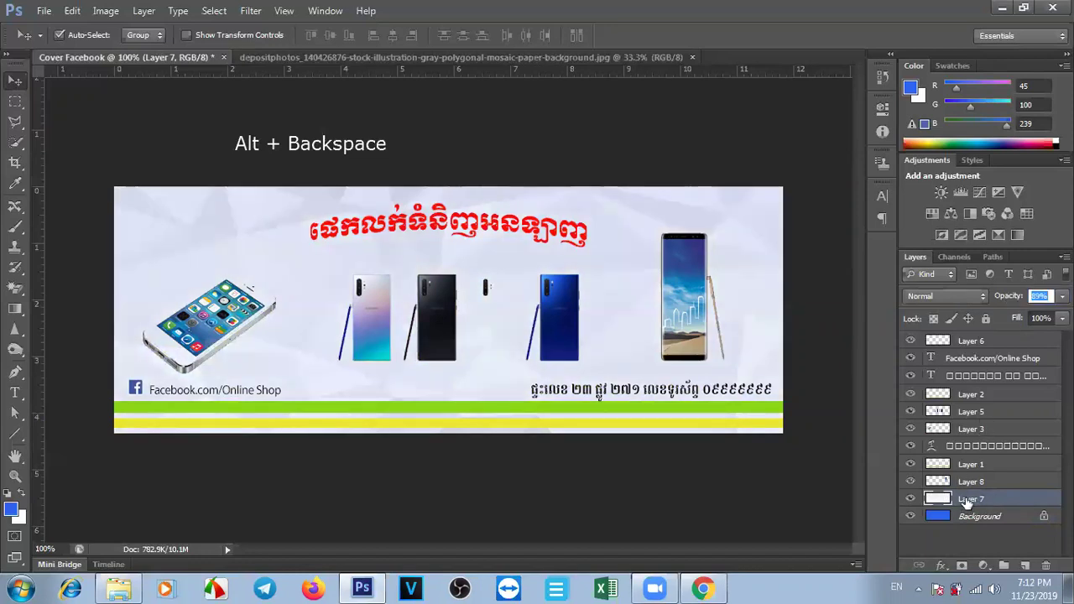
{"action": "left_click_drag", "start_coordinate": [1009, 297], "coordinate": [1012, 298]}
{"action": "left_click_drag", "start_coordinate": [1011, 299], "coordinate": [1004, 300]}
{"action": "left_click", "coordinate": [960, 518]}
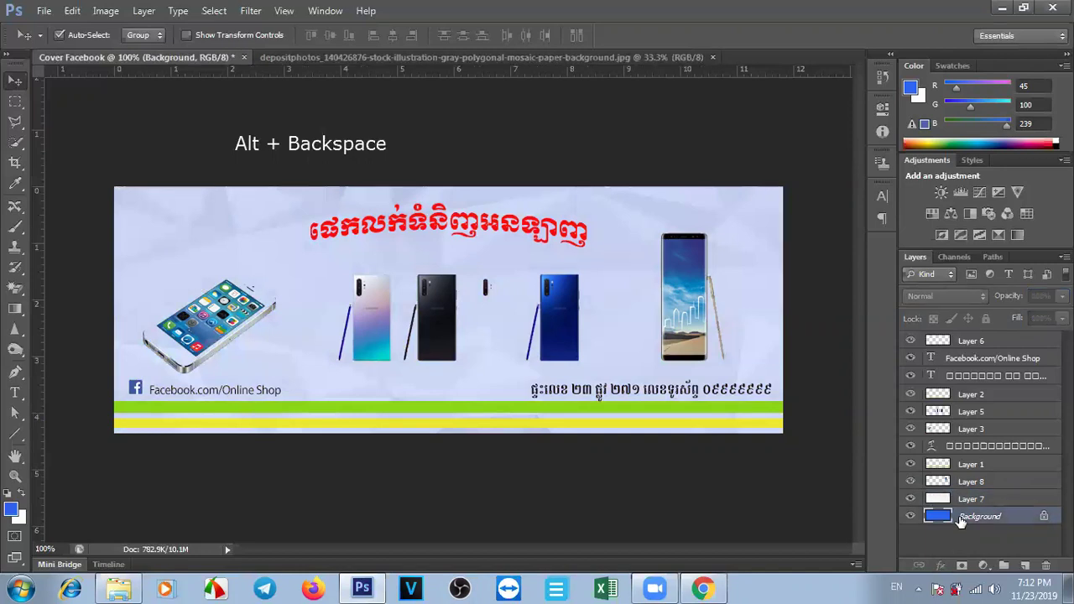
Pick orange #f48f0c as the foreground colour and fill the Background layer with it.
{"action": "left_click", "coordinate": [10, 508]}
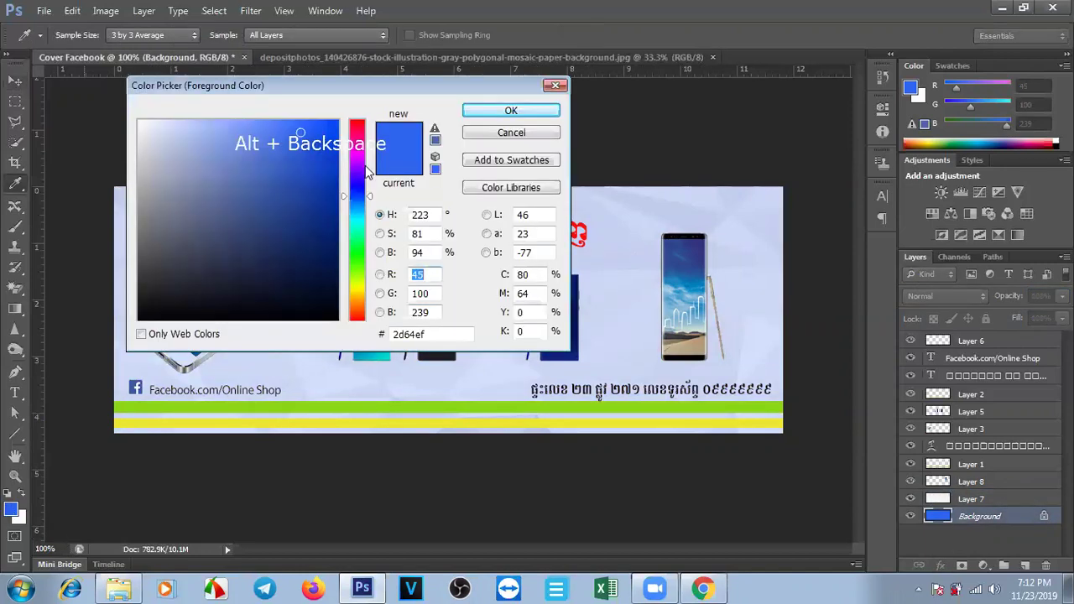
{"action": "left_click", "coordinate": [354, 277]}
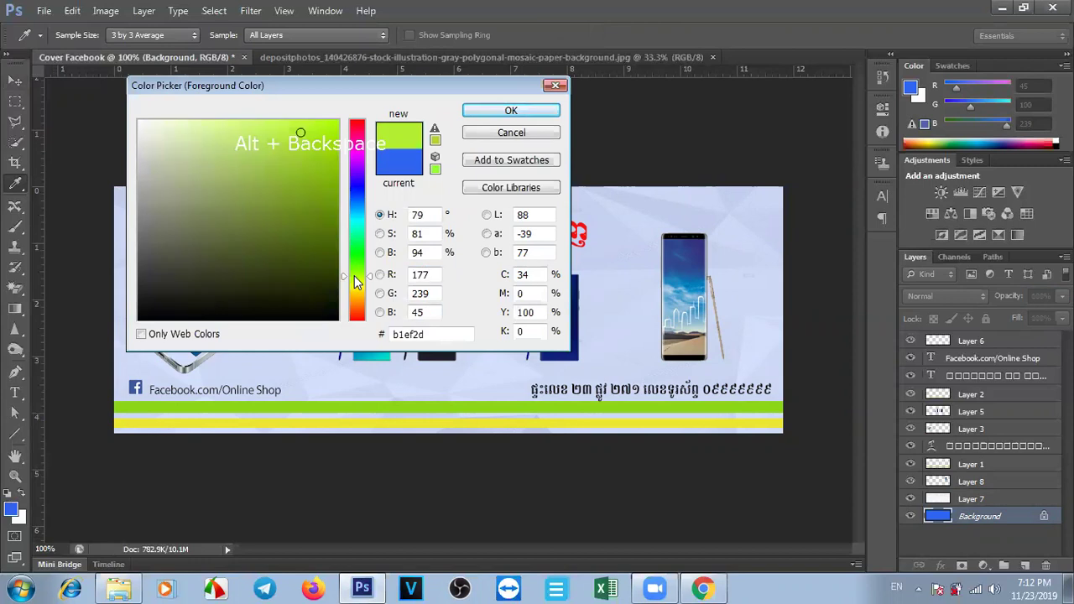
{"action": "left_click", "coordinate": [357, 258]}
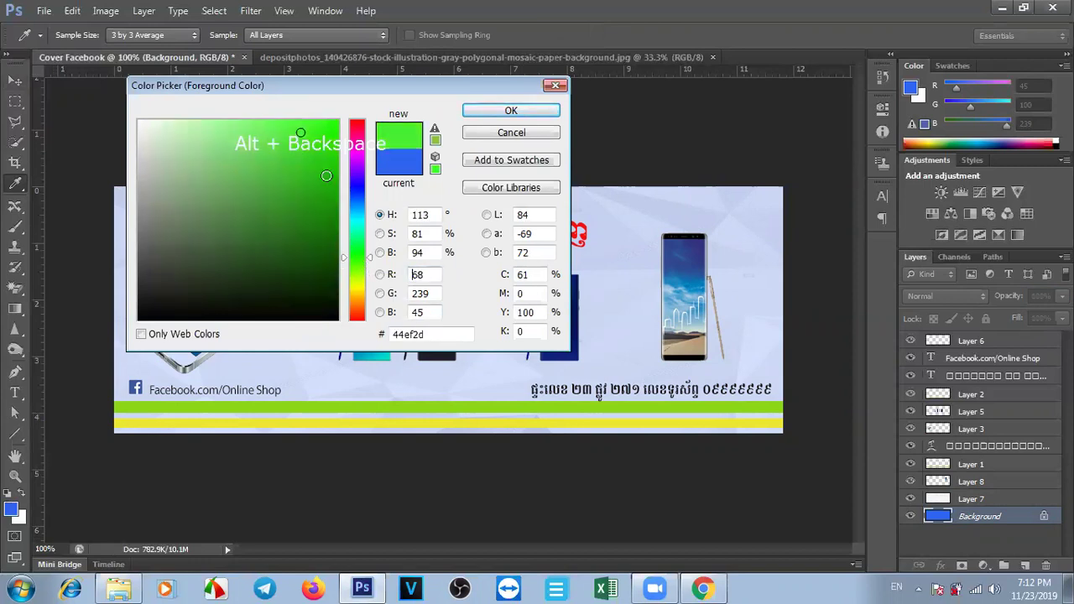
{"action": "left_click", "coordinate": [327, 128]}
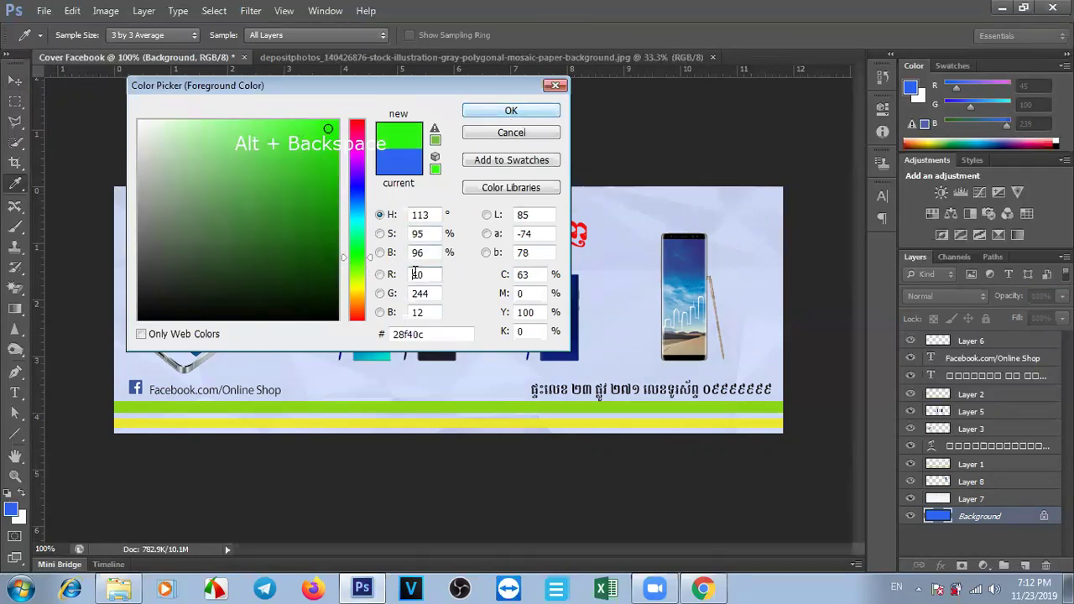
{"action": "left_click", "coordinate": [357, 302]}
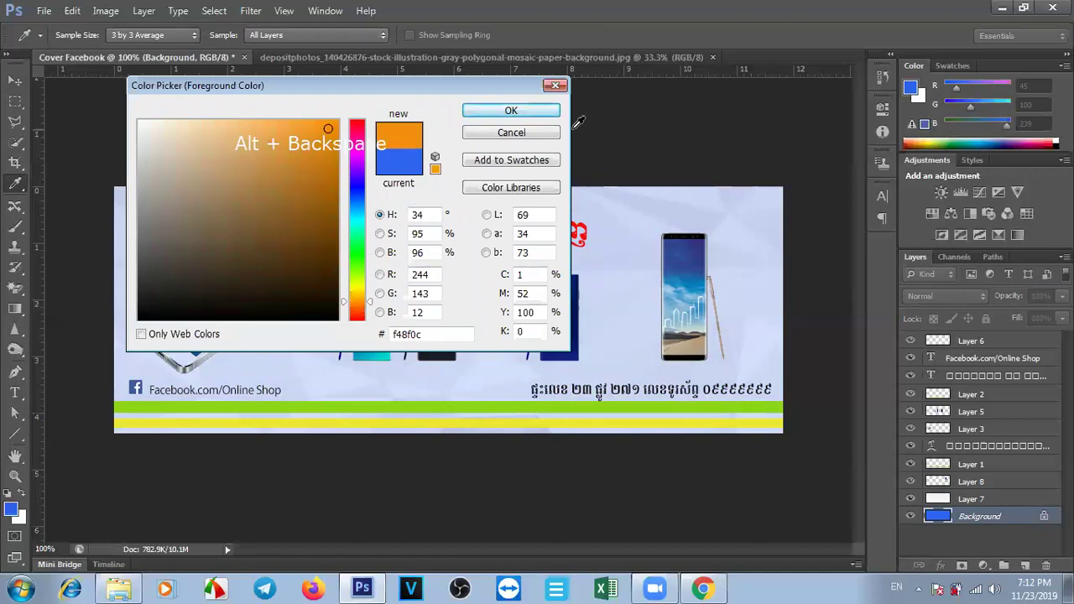
{"action": "left_click", "coordinate": [520, 111]}
{"action": "key", "text": "v"}
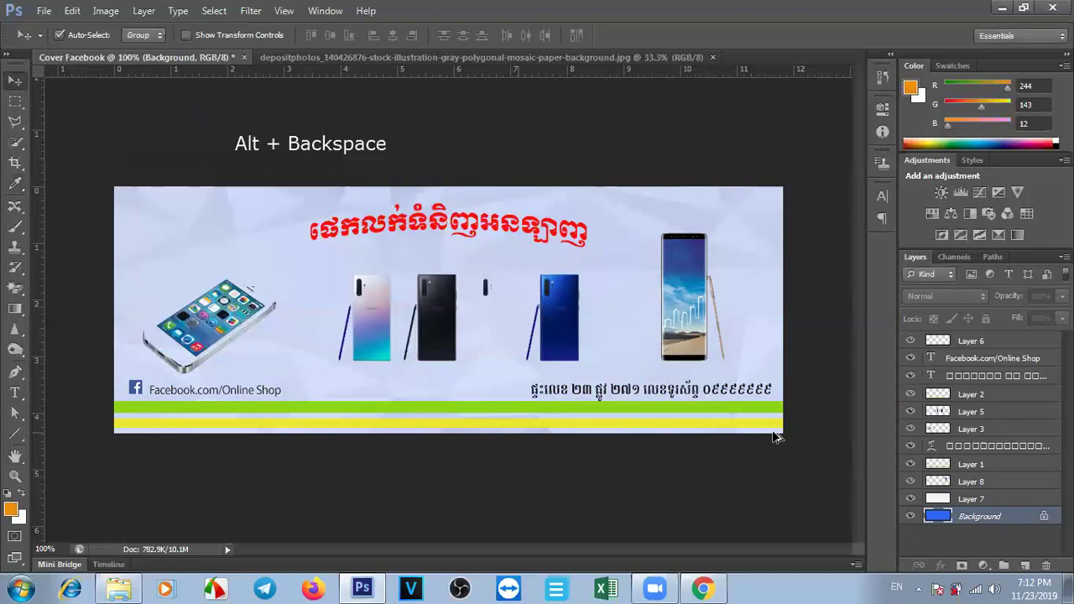
{"action": "key", "text": "alt+BackSpace"}
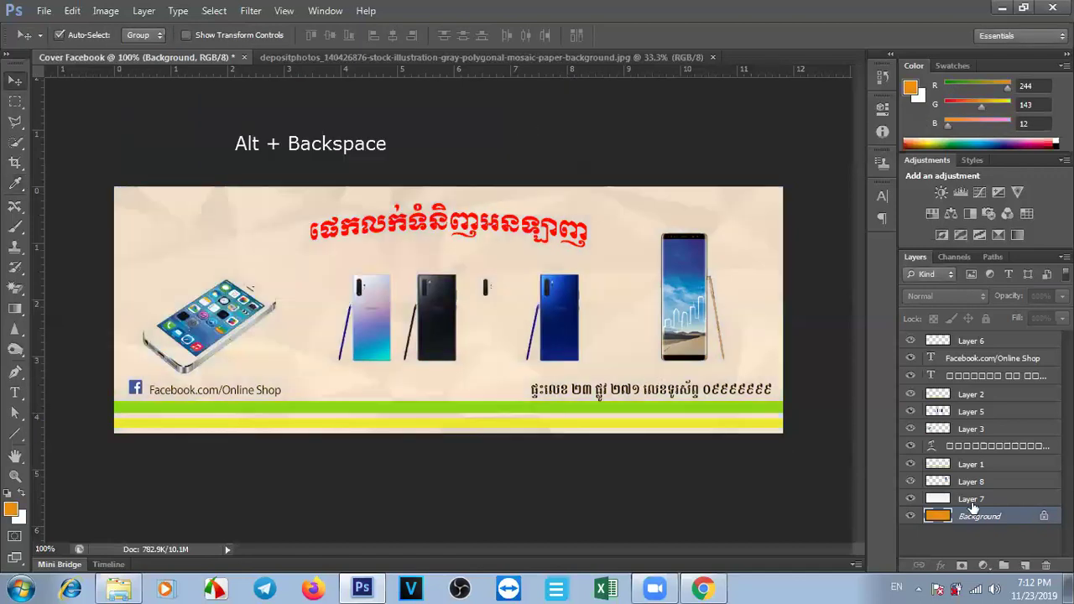
Set Layer 7's opacity to 100%.
{"action": "left_click", "coordinate": [971, 499]}
{"action": "left_click", "coordinate": [1039, 297]}
{"action": "type", "text": "100"}
{"action": "key", "text": "Return"}
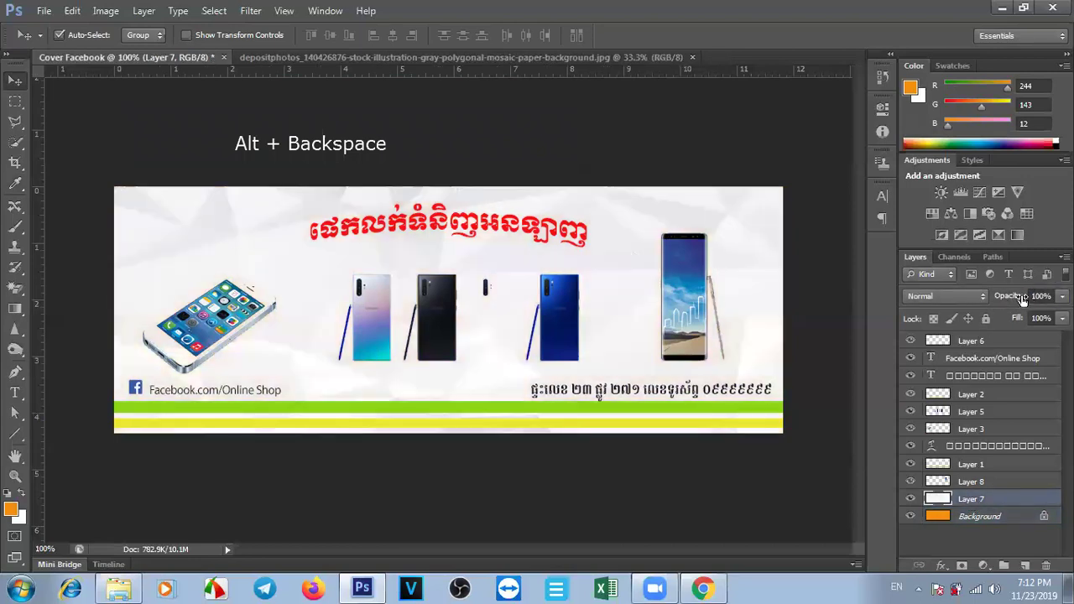
Lower Layer 7's opacity to 93%, briefly picking the Eraser before returning to the Move tool.
{"action": "left_click_drag", "start_coordinate": [1017, 300], "coordinate": [1007, 300]}
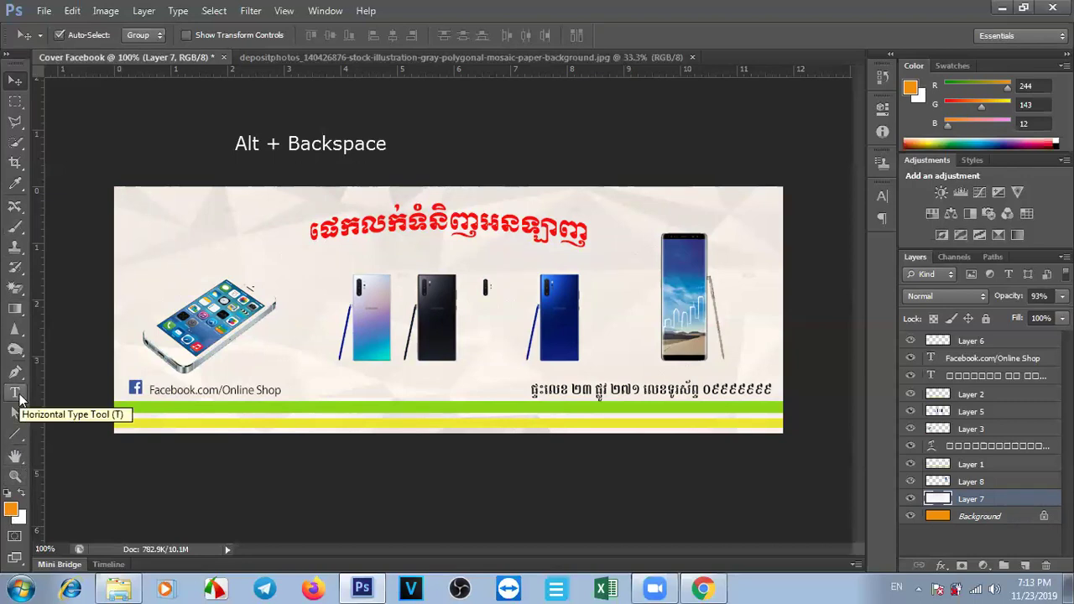
{"action": "left_click", "coordinate": [17, 289]}
{"action": "left_click", "coordinate": [71, 285]}
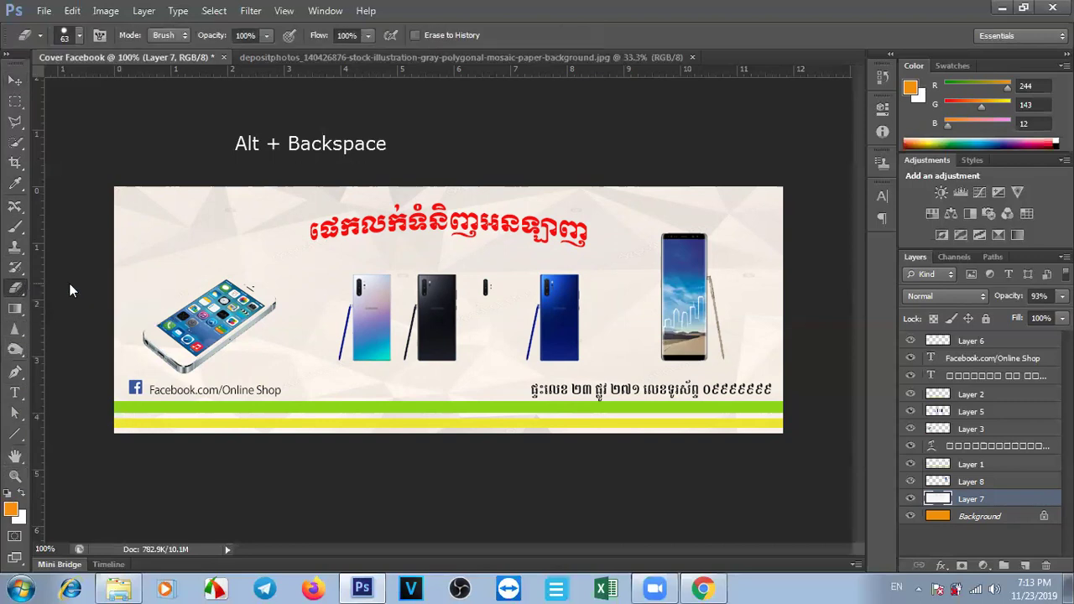
{"action": "left_click", "coordinate": [17, 82]}
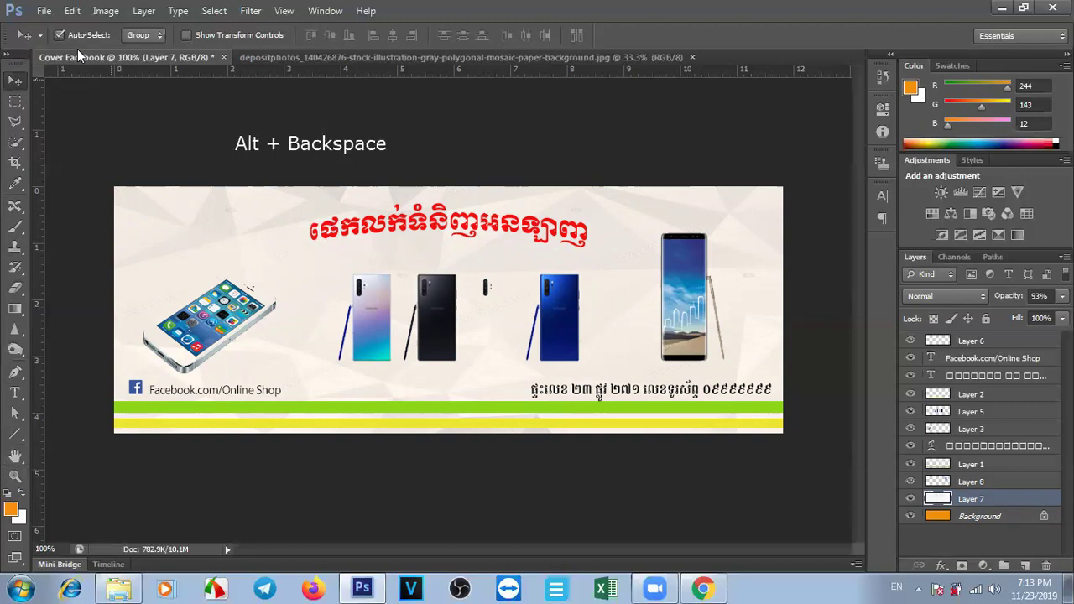
Save the cover to the Desktop as JPEG 'Cover Facebook.jpg' to bring up JPEG Options.
{"action": "left_click", "coordinate": [42, 11]}
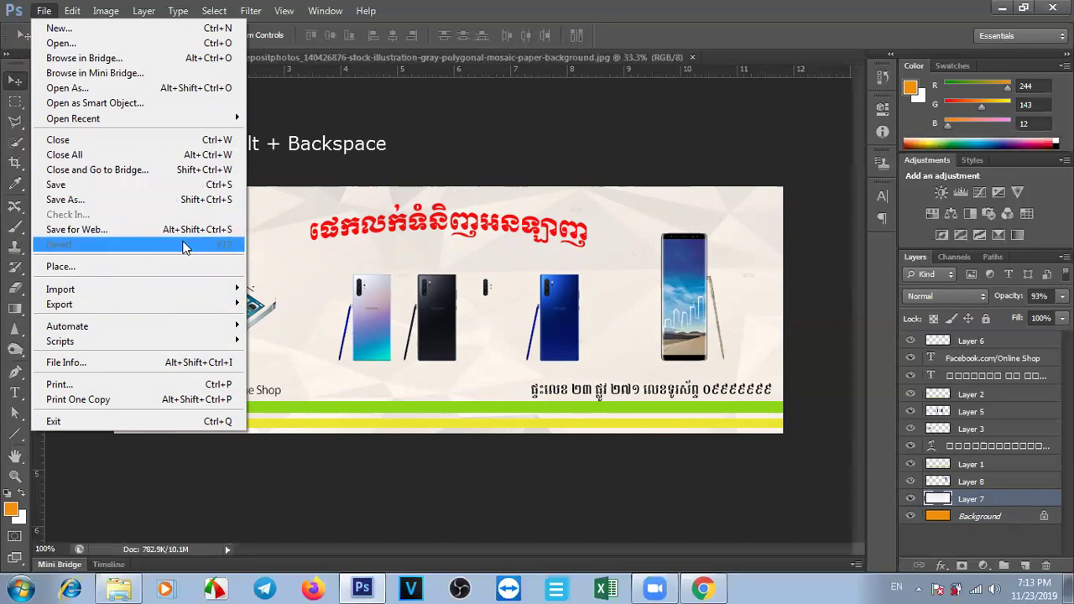
{"action": "left_click", "coordinate": [104, 203]}
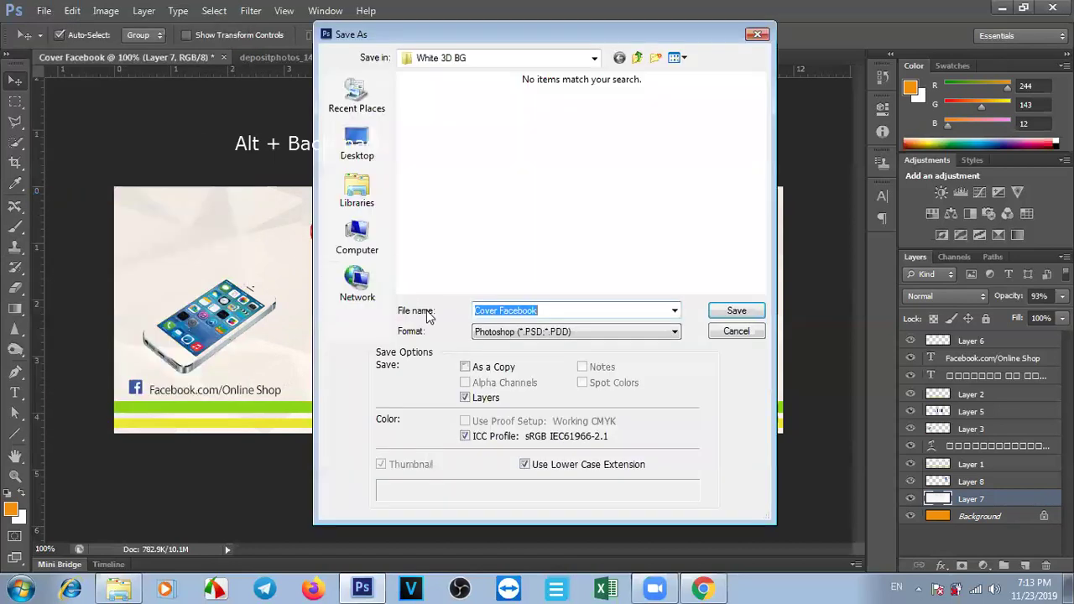
{"action": "left_click", "coordinate": [356, 154]}
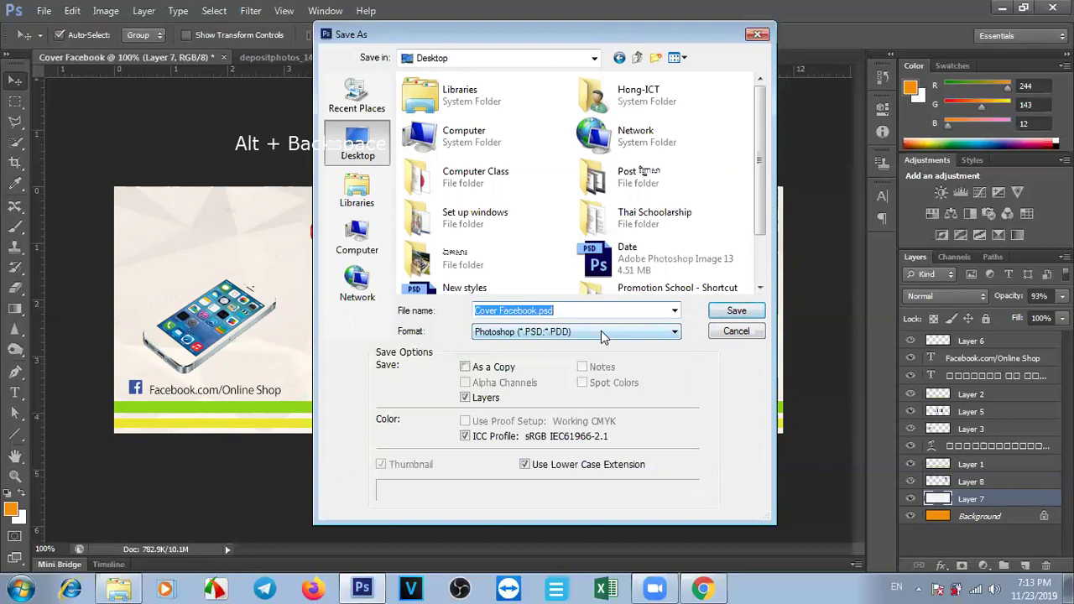
{"action": "left_click", "coordinate": [504, 333]}
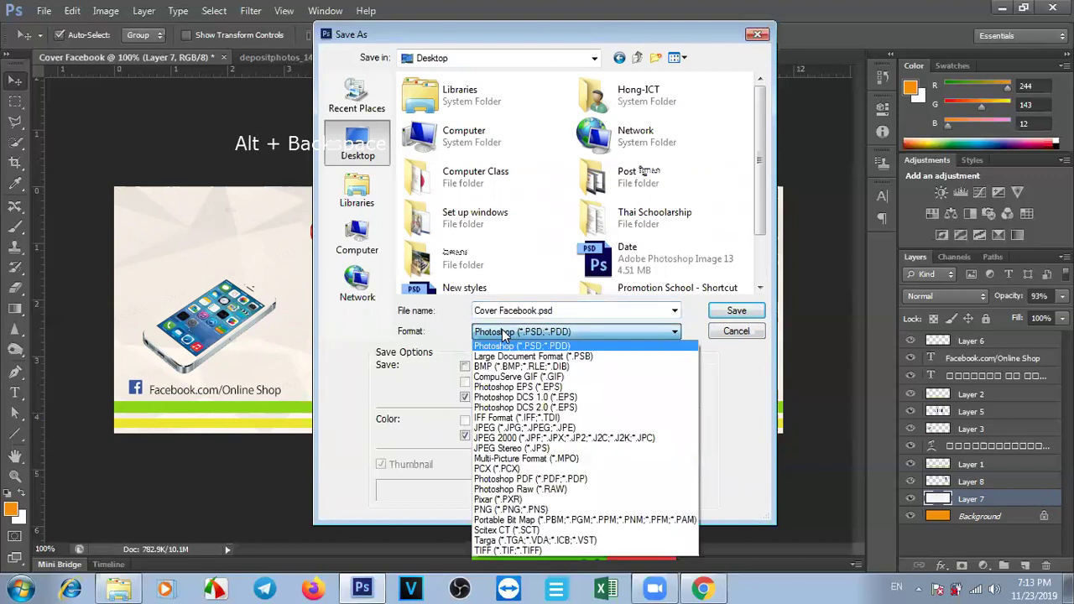
{"action": "left_click", "coordinate": [505, 334]}
{"action": "left_click", "coordinate": [506, 333]}
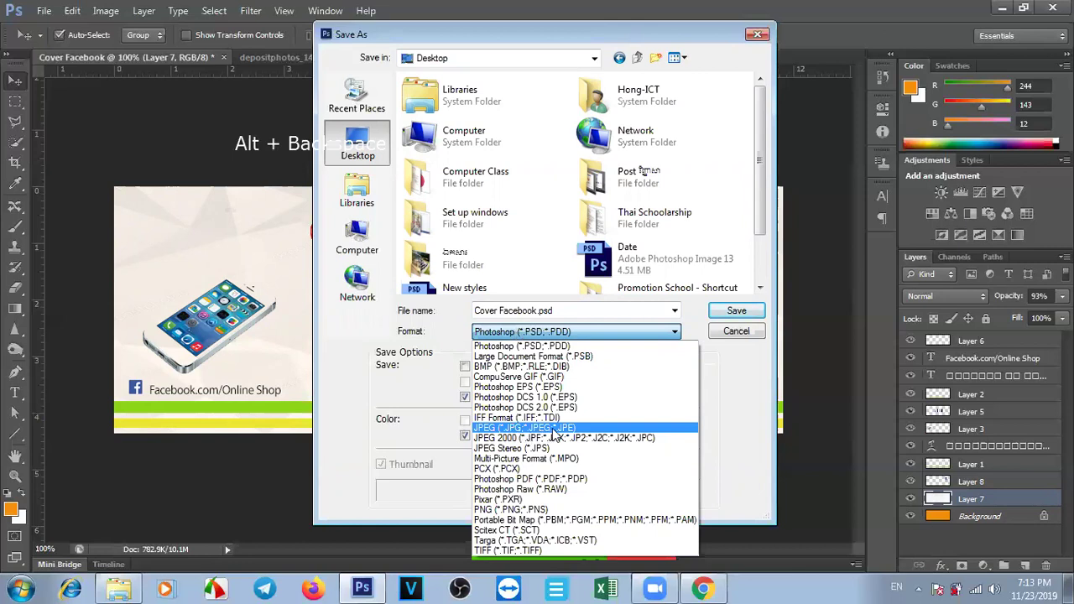
{"action": "left_click", "coordinate": [554, 428]}
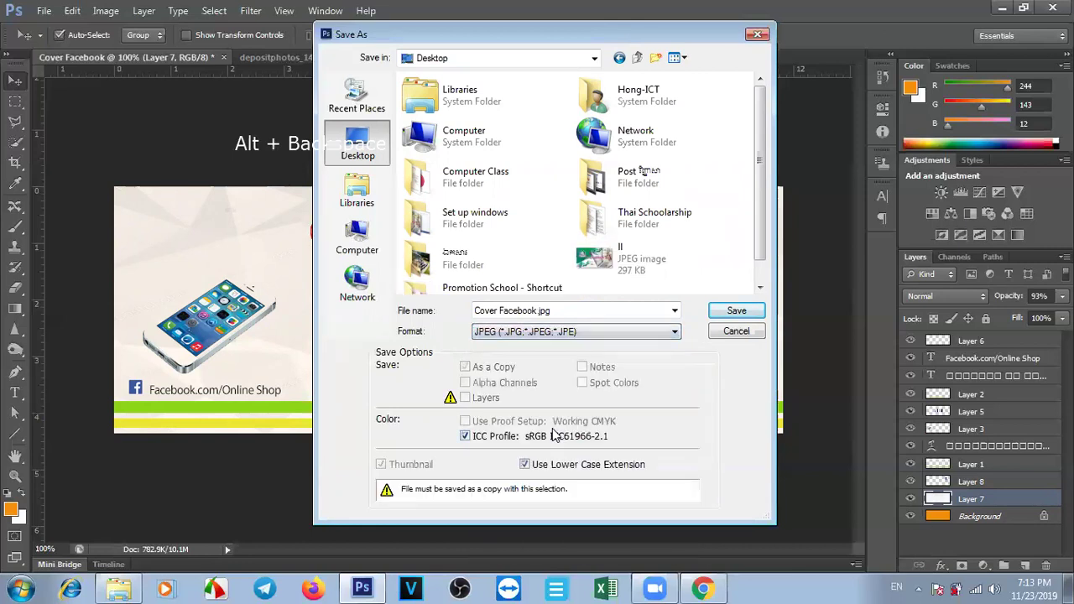
{"action": "left_click", "coordinate": [647, 335]}
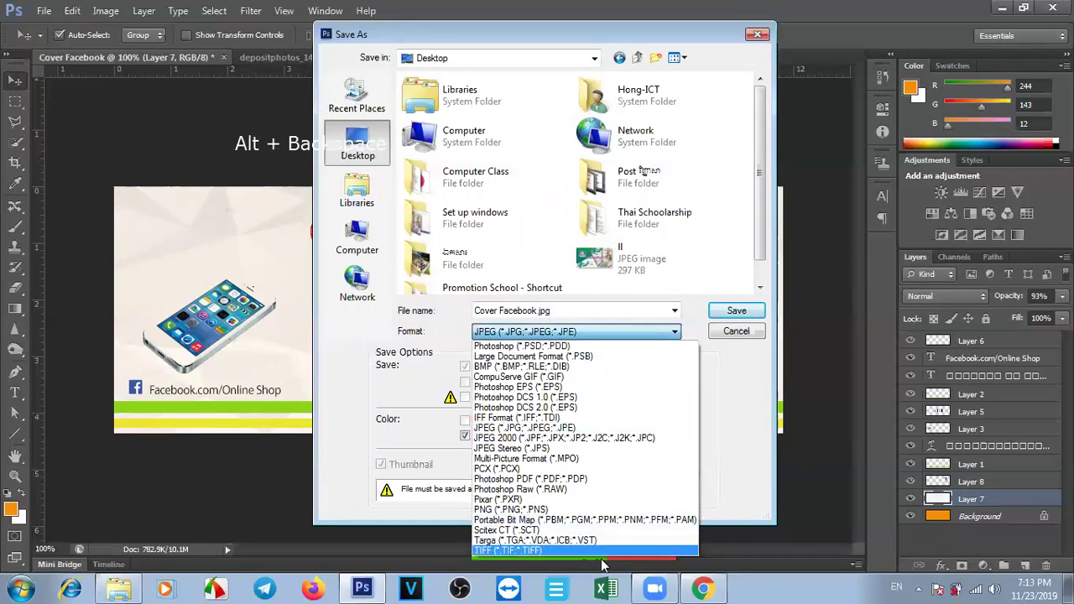
{"action": "left_click", "coordinate": [623, 309]}
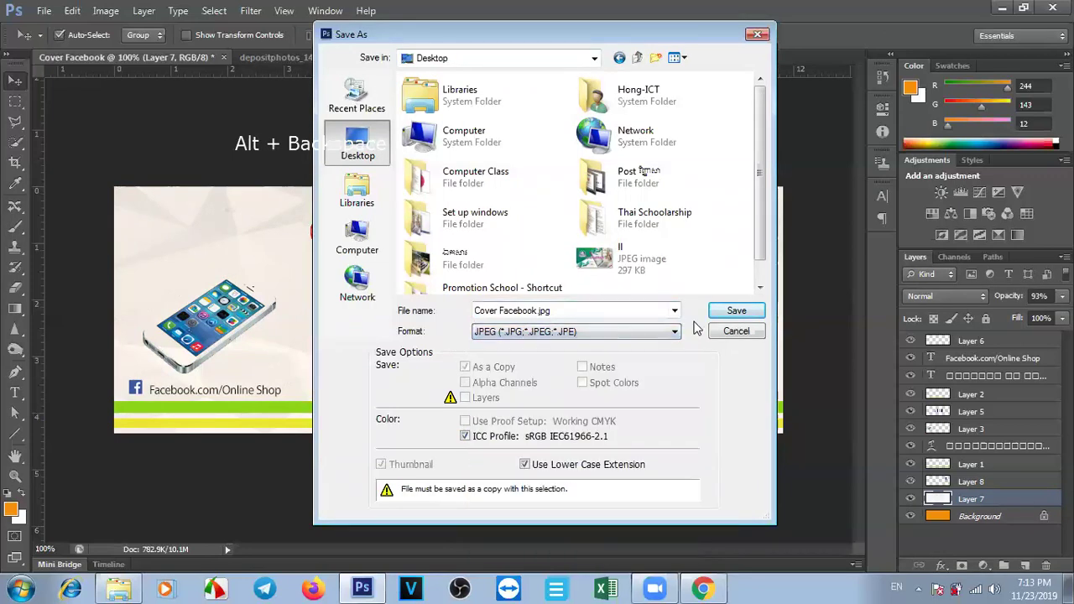
{"action": "left_click", "coordinate": [736, 312]}
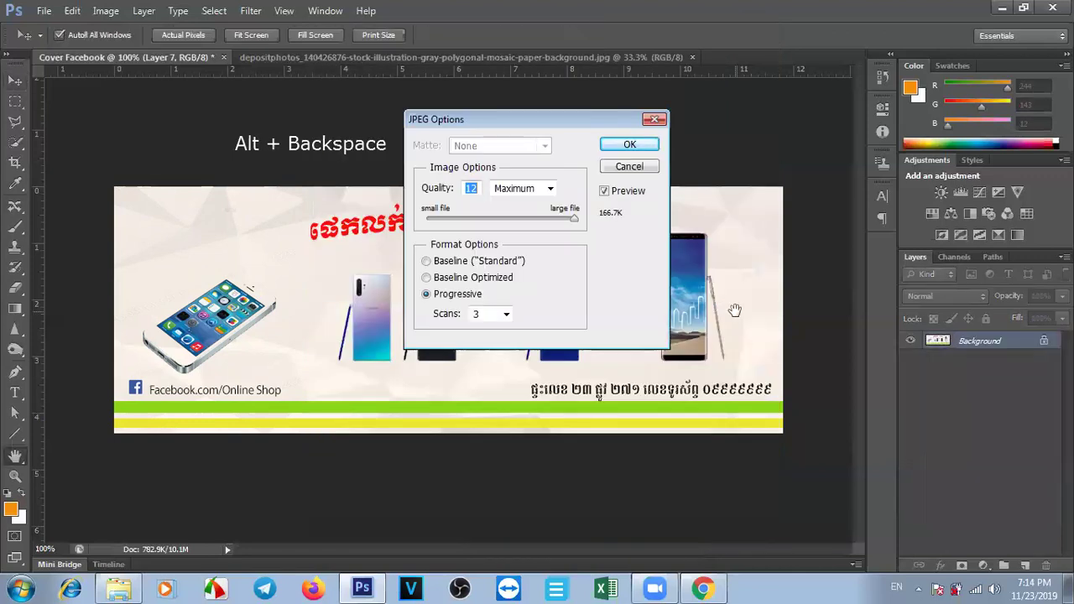
Write Cover Facebook at JPEG quality 4 (Low), then save a JPEG copy renamed Cover Facebook1.
{"action": "left_click_drag", "start_coordinate": [574, 218], "coordinate": [473, 220]}
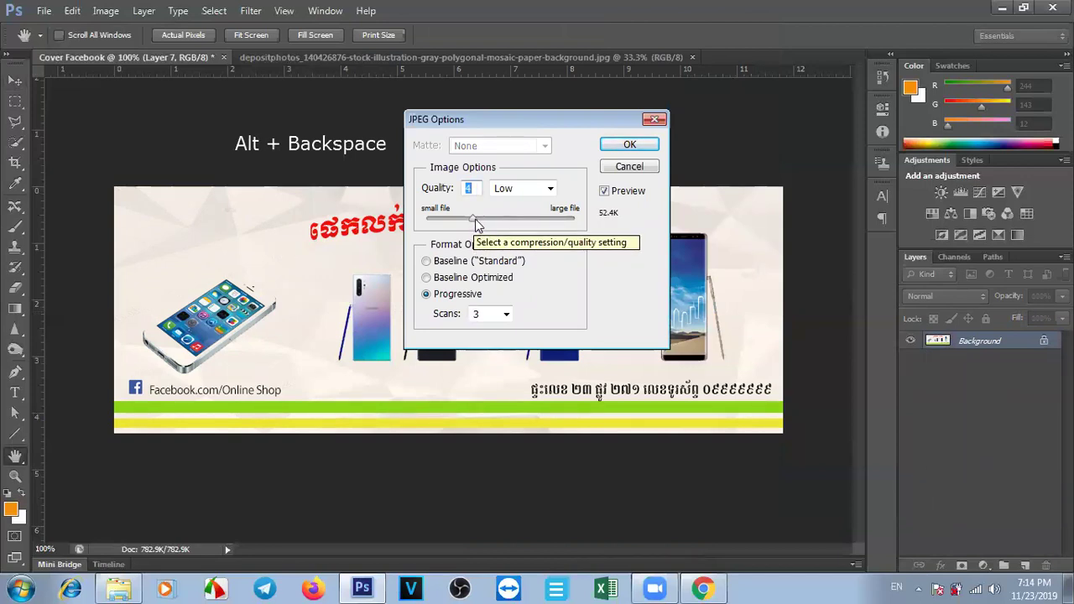
{"action": "left_click", "coordinate": [629, 146]}
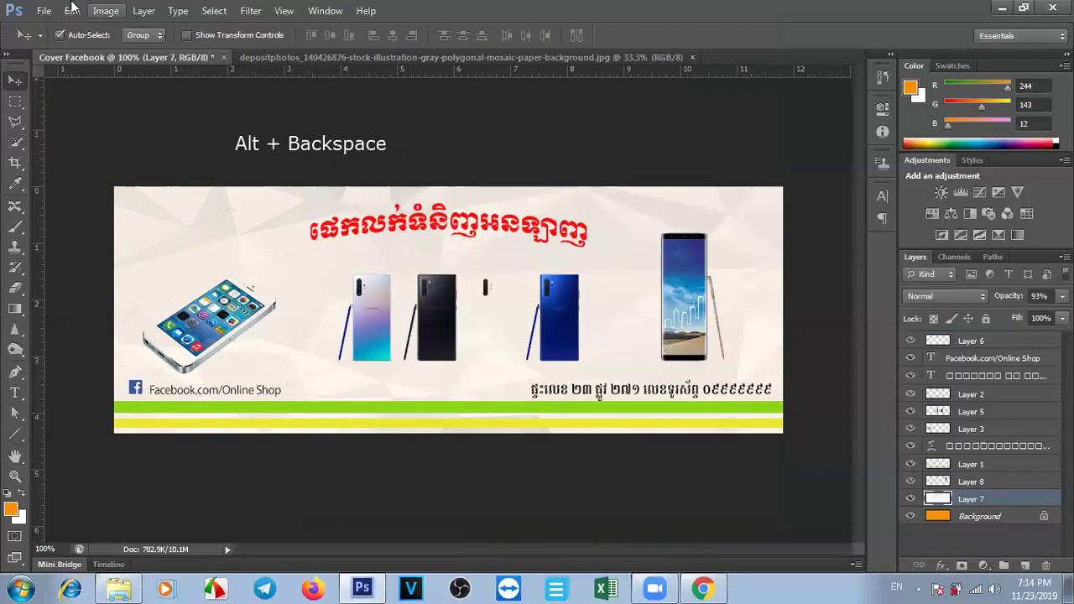
{"action": "left_click", "coordinate": [44, 10]}
{"action": "left_click", "coordinate": [97, 203]}
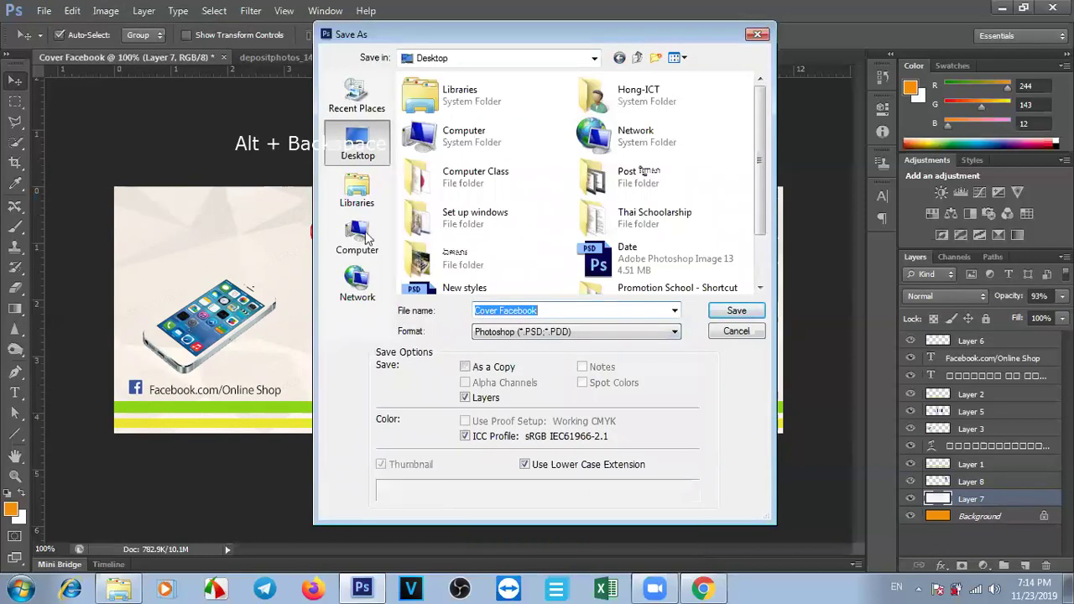
{"action": "left_click", "coordinate": [544, 332]}
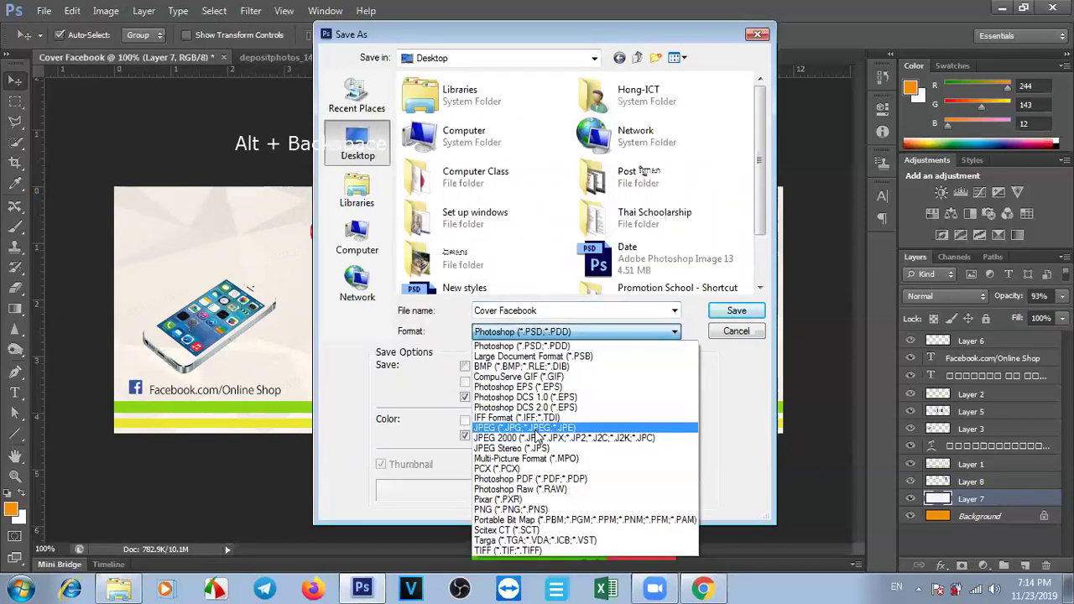
{"action": "left_click", "coordinate": [538, 428]}
{"action": "left_click", "coordinate": [537, 310]}
{"action": "left_click", "coordinate": [537, 311]}
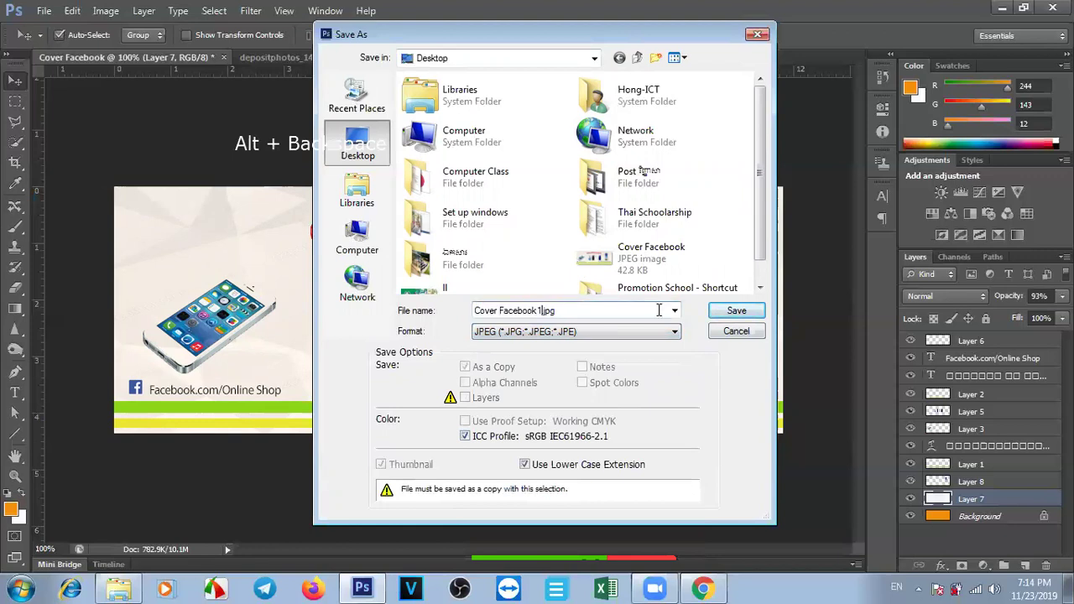
{"action": "left_click", "coordinate": [737, 310]}
Export Cover Facebook1 at quality 12 (Maximum), then minimize Photoshop and Chrome.
{"action": "left_click_drag", "start_coordinate": [475, 217], "coordinate": [588, 222]}
{"action": "left_click", "coordinate": [629, 146]}
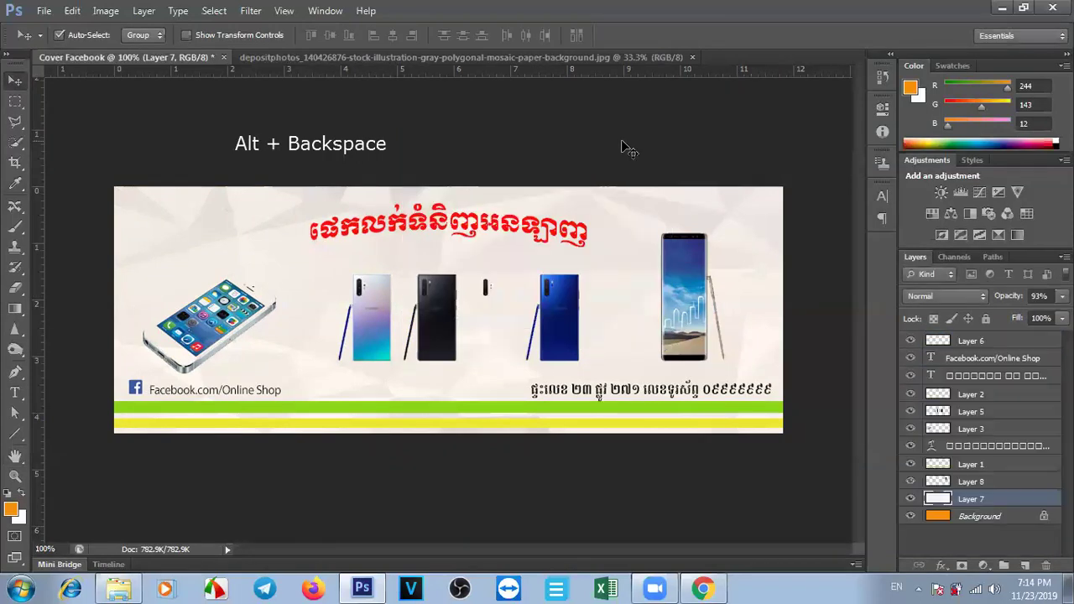
{"action": "left_click", "coordinate": [1002, 9]}
{"action": "left_click", "coordinate": [1003, 9]}
View Cover Facebook and then Cover Facebook1 in Photo Viewer, zoom out, and close the preview.
{"action": "left_click", "coordinate": [1008, 8]}
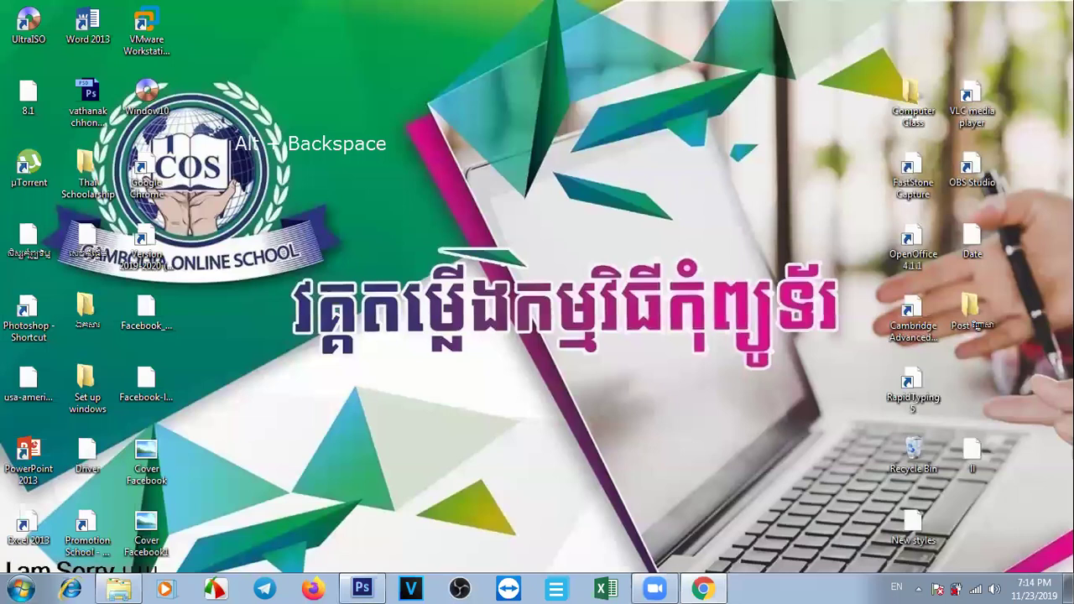
{"action": "double_click", "coordinate": [147, 469]}
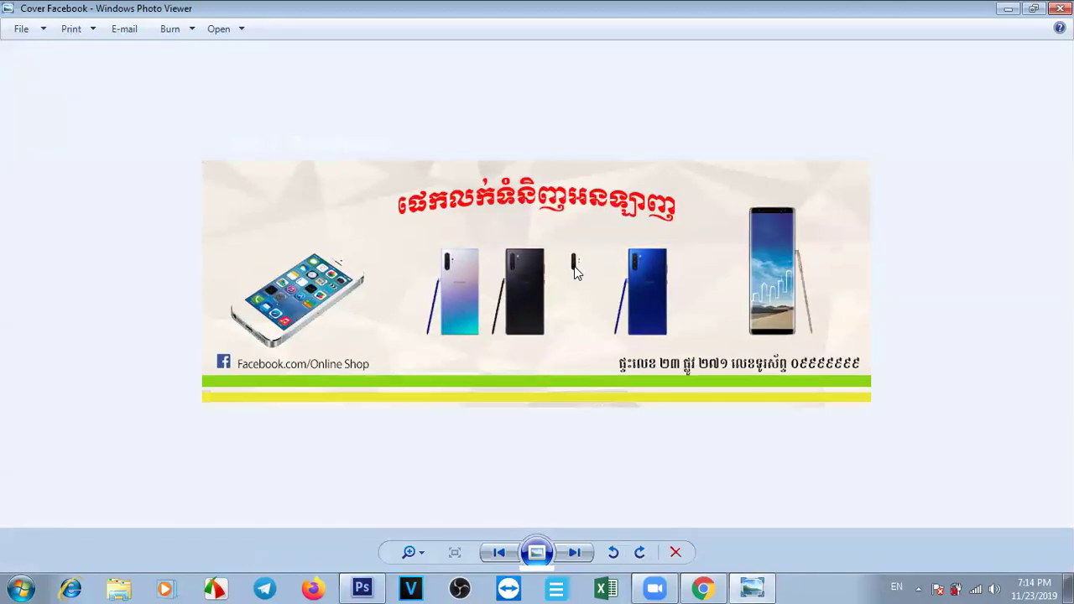
{"action": "left_click", "coordinate": [1061, 8]}
{"action": "double_click", "coordinate": [146, 528]}
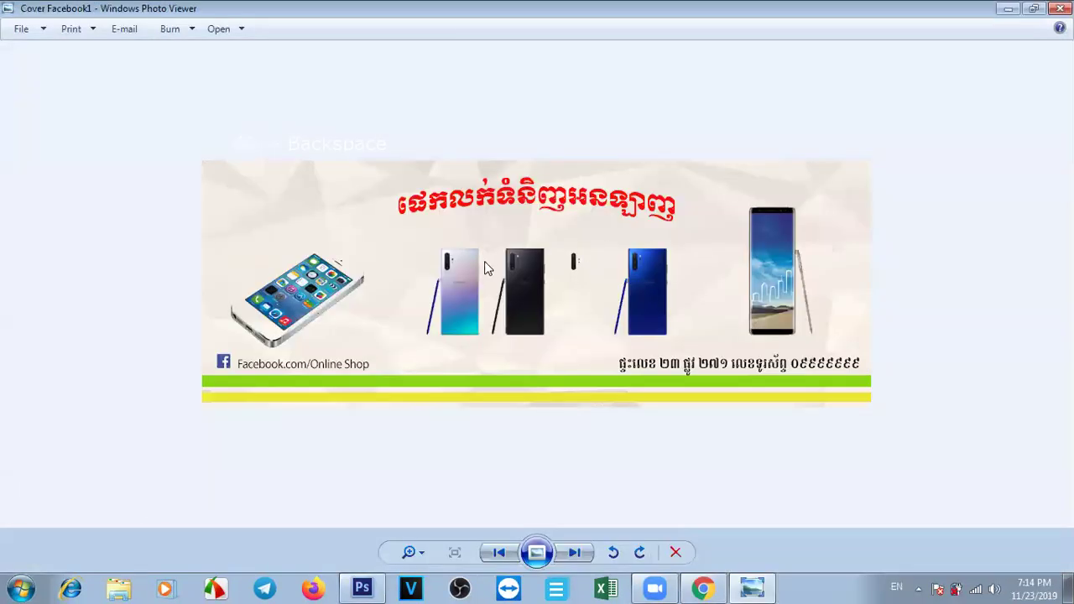
{"action": "scroll", "coordinate": [484, 267], "scroll_direction": "up", "scroll_amount": 4}
{"action": "scroll", "coordinate": [484, 267], "scroll_direction": "down", "scroll_amount": 2}
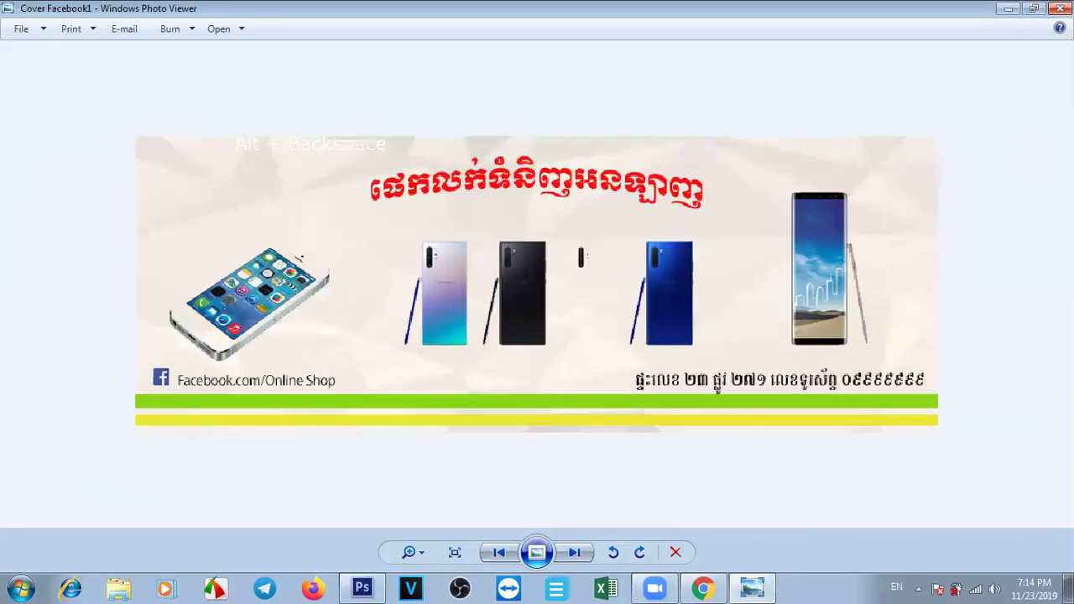
{"action": "key", "text": "ctrl+minus"}
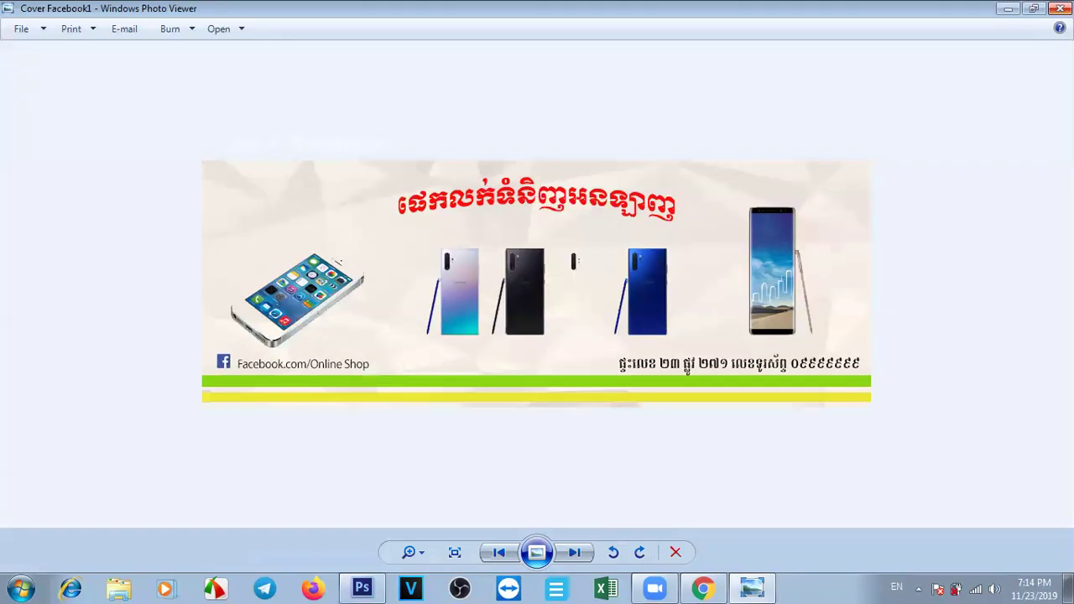
{"action": "key", "text": "alt+BackSpace"}
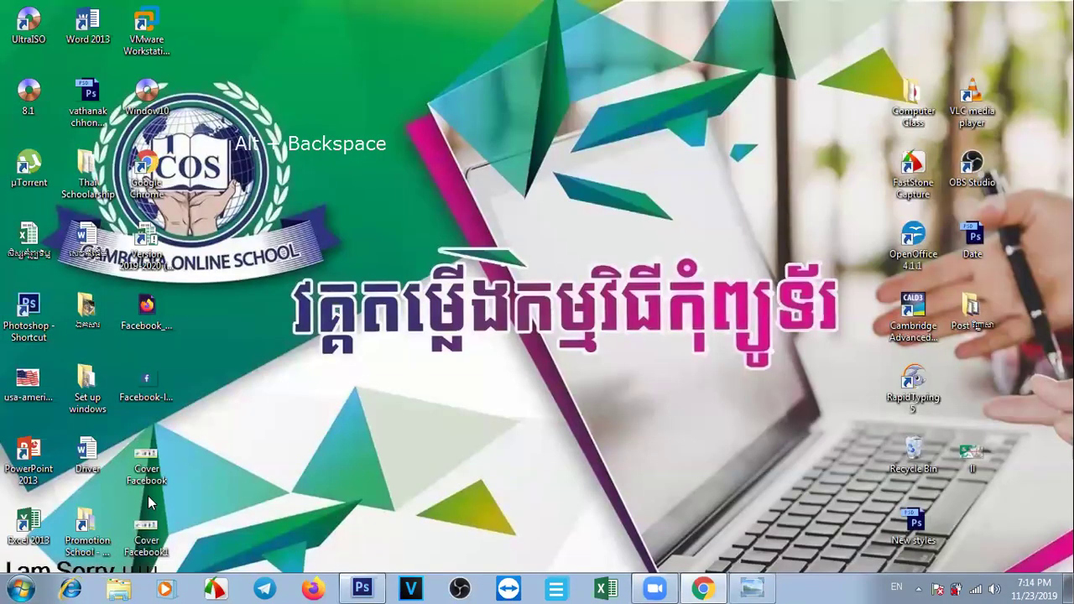
Check file sizes in Properties (Cover Facebook 42.8 KB, Cover Facebook1 157 KB), then reopen Cover Facebook1.
{"action": "right_click", "coordinate": [151, 476]}
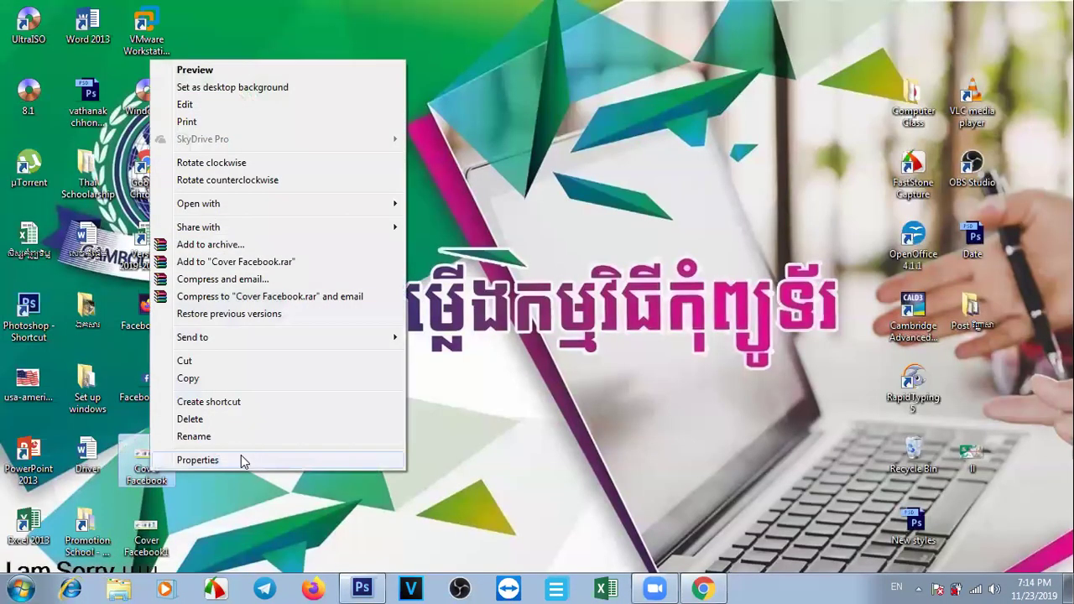
{"action": "left_click", "coordinate": [243, 461]}
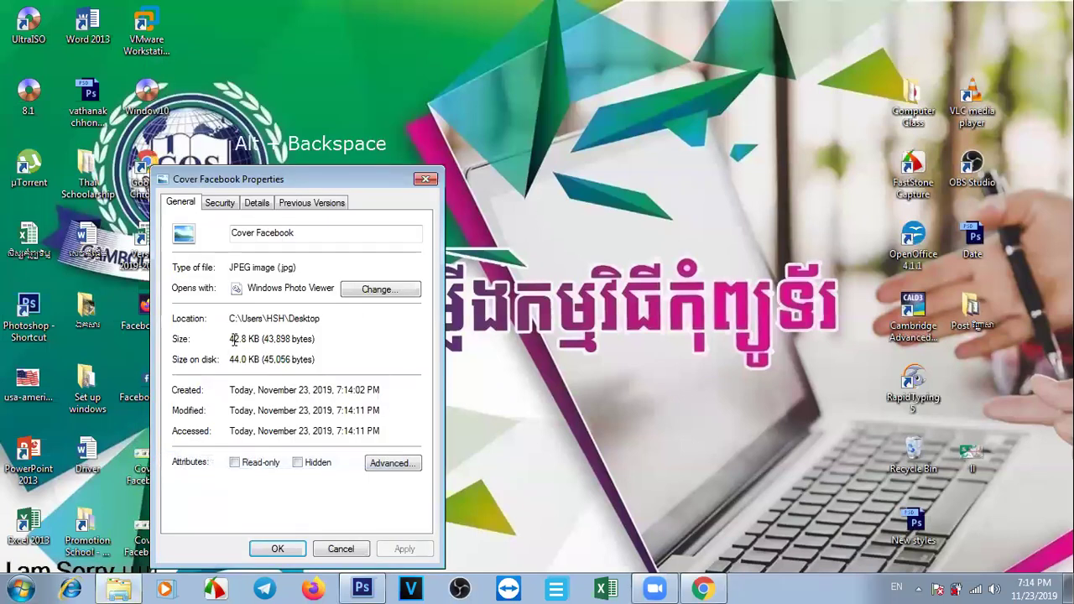
{"action": "left_click", "coordinate": [426, 179]}
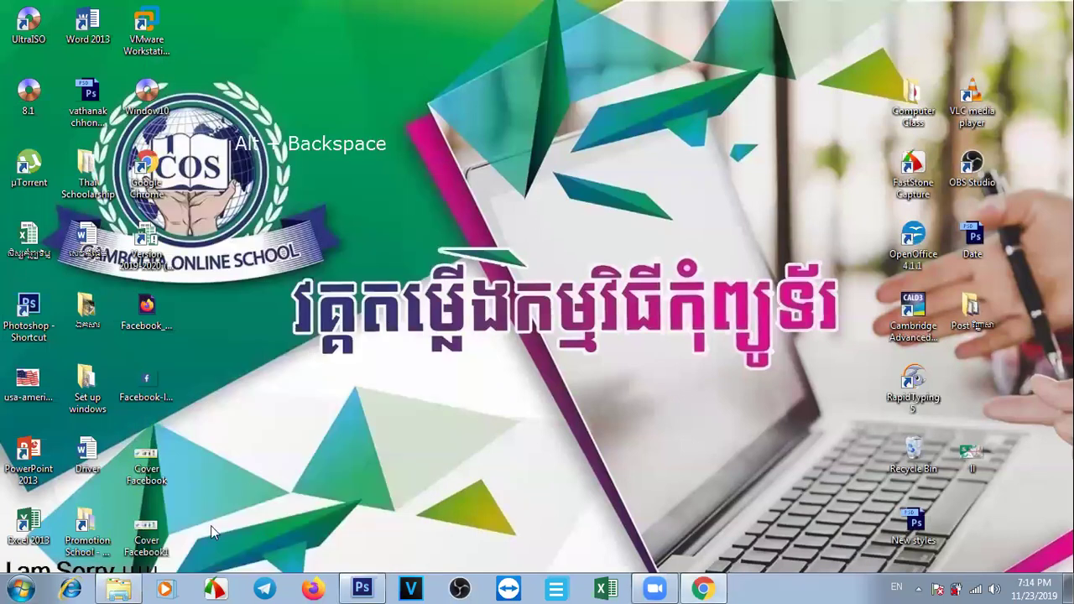
{"action": "right_click", "coordinate": [136, 534]}
{"action": "left_click", "coordinate": [183, 511]}
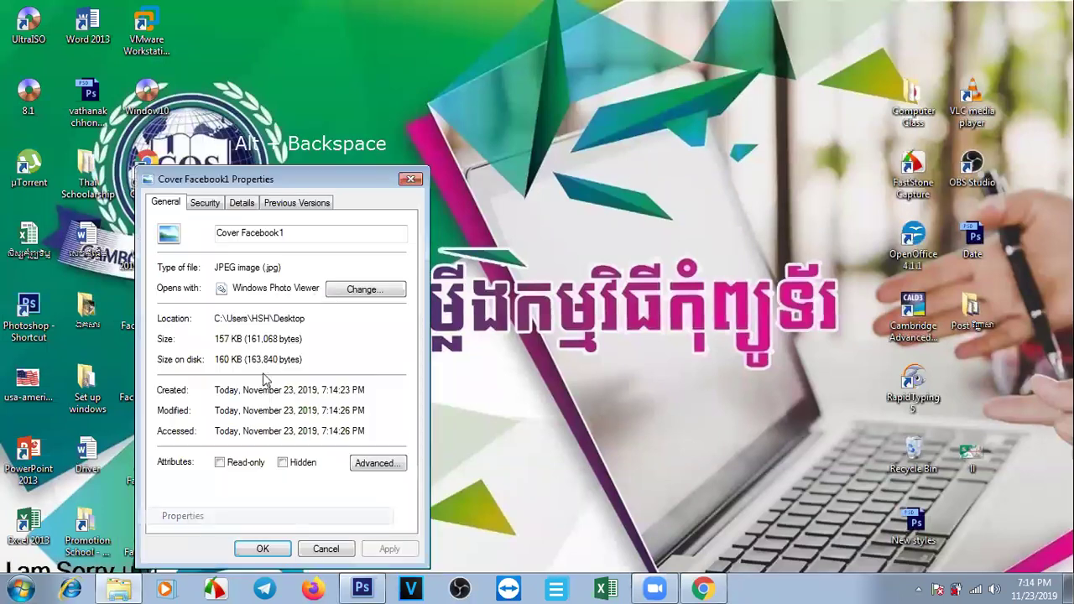
{"action": "left_click_drag", "start_coordinate": [217, 338], "coordinate": [240, 339]}
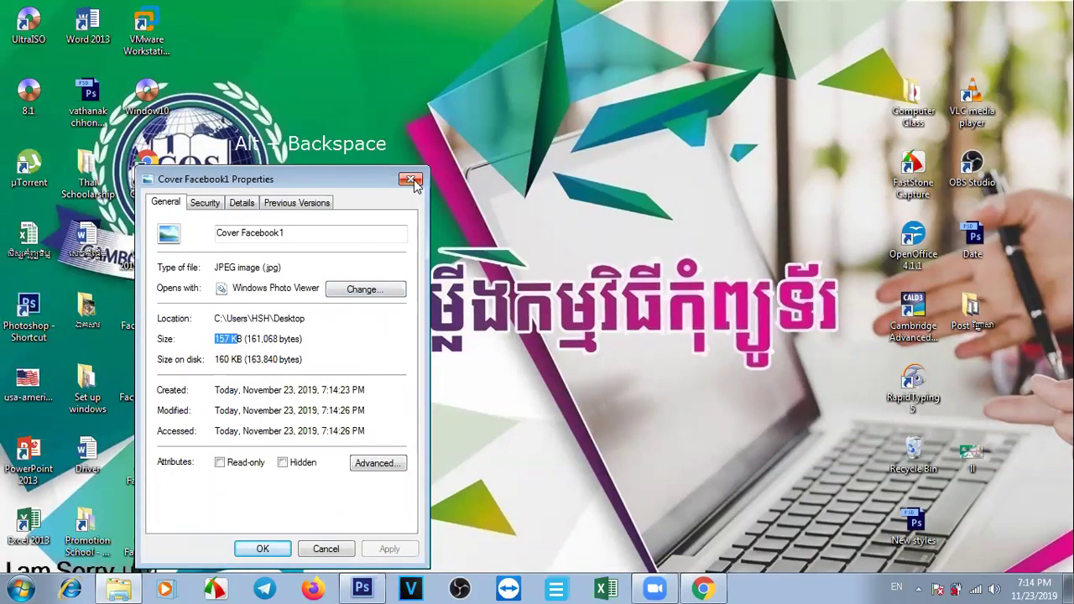
{"action": "left_click", "coordinate": [410, 180]}
{"action": "double_click", "coordinate": [144, 531]}
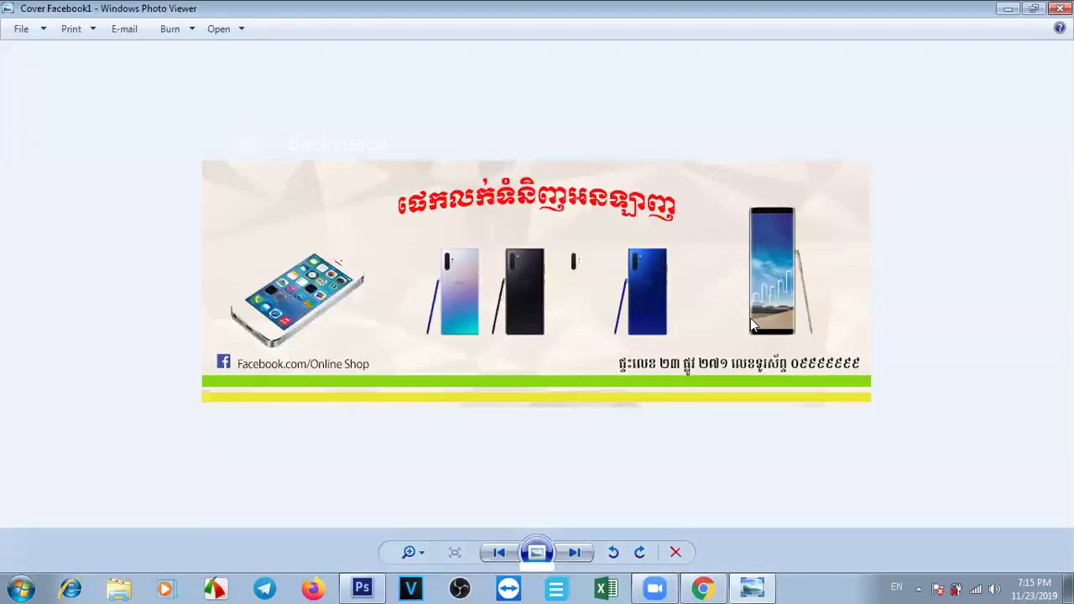
Zoom into the high-quality Cover Facebook1 to inspect detail, fit it back, and close it.
{"action": "scroll", "coordinate": [751, 318], "scroll_direction": "up", "scroll_amount": 2}
{"action": "scroll", "coordinate": [750, 318], "scroll_direction": "up", "scroll_amount": 1}
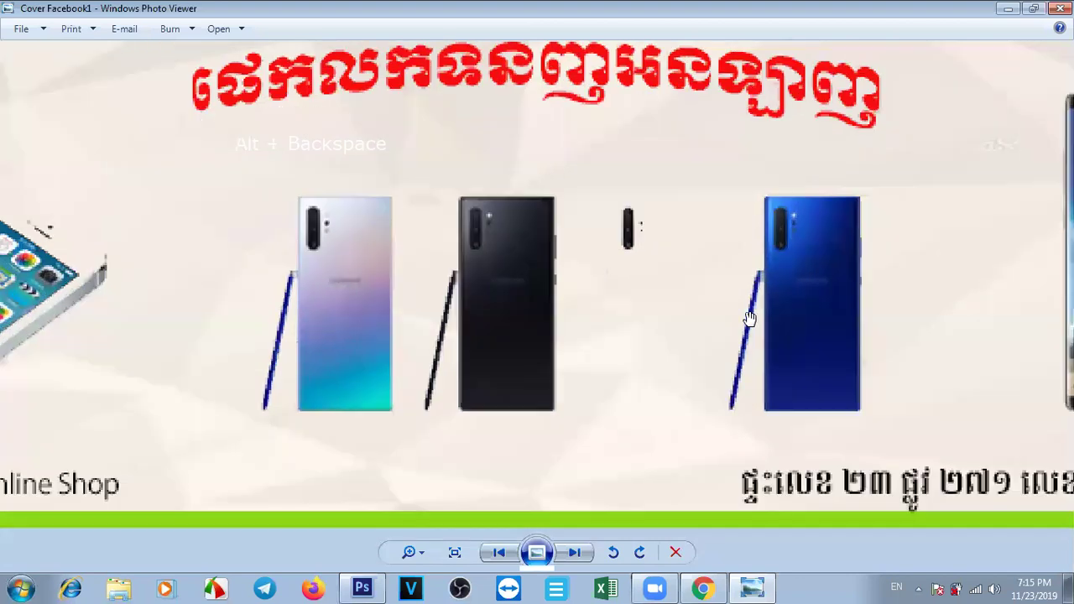
{"action": "scroll", "coordinate": [750, 318], "scroll_direction": "down", "scroll_amount": 3}
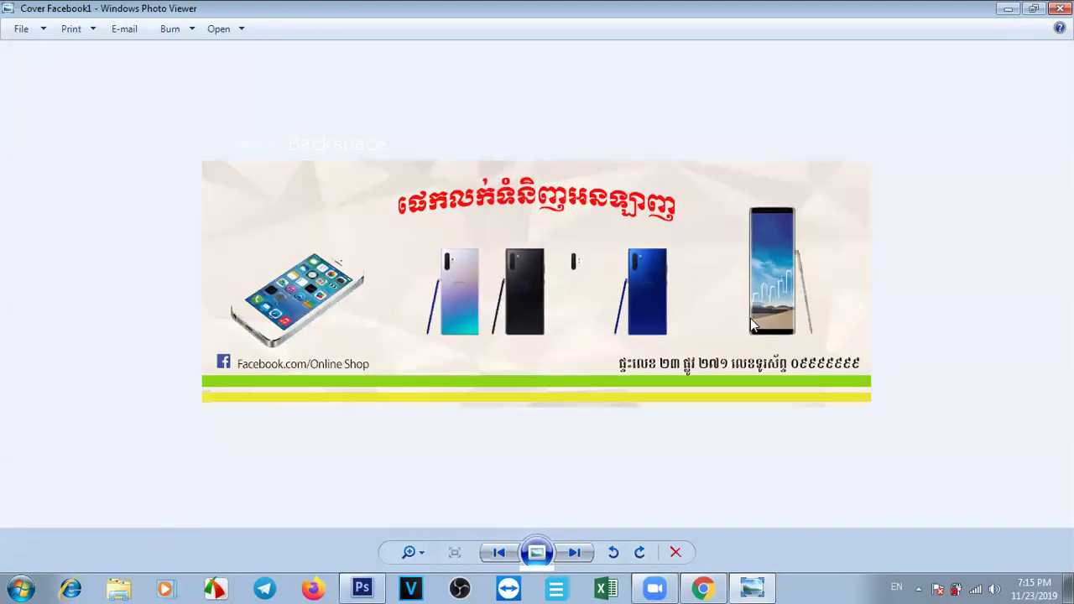
{"action": "key", "text": "alt+BackSpace"}
{"action": "scroll", "coordinate": [621, 322], "scroll_direction": "up", "scroll_amount": 2}
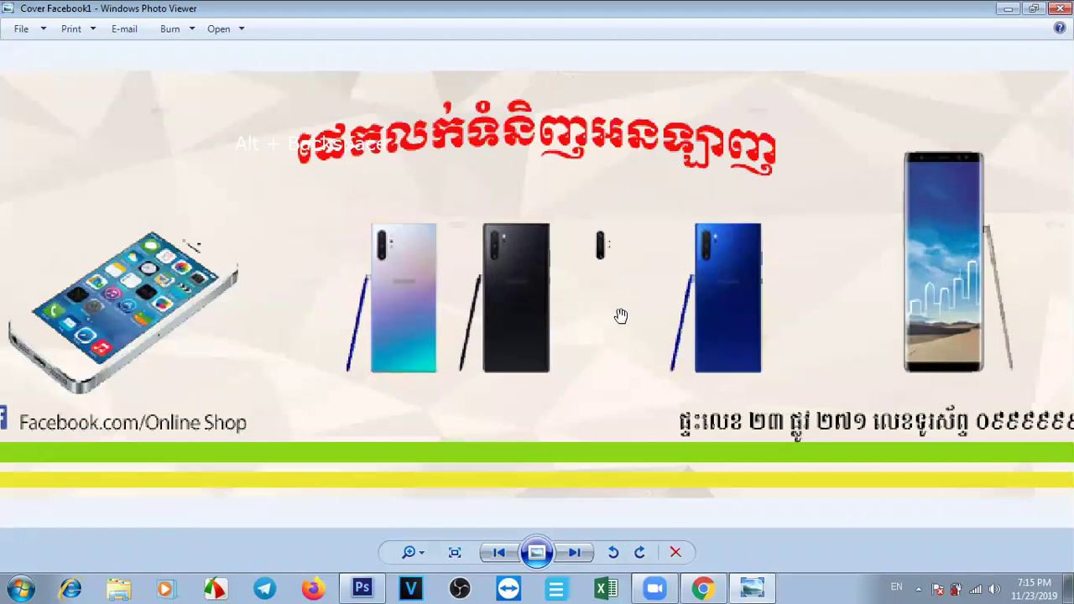
{"action": "scroll", "coordinate": [621, 315], "scroll_direction": "down", "scroll_amount": 3}
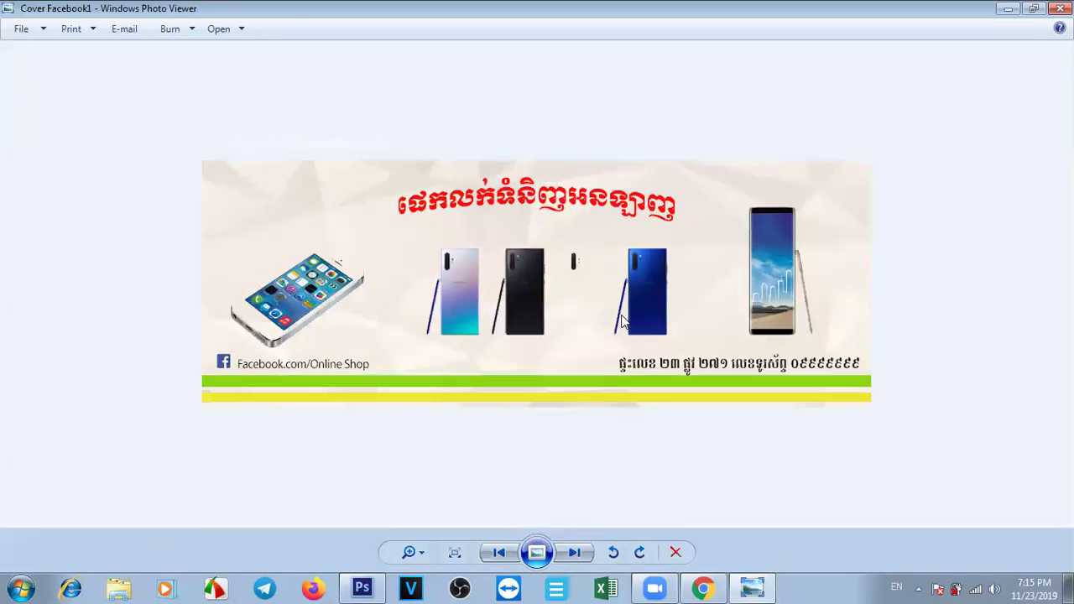
{"action": "key", "text": "alt+BackSpace"}
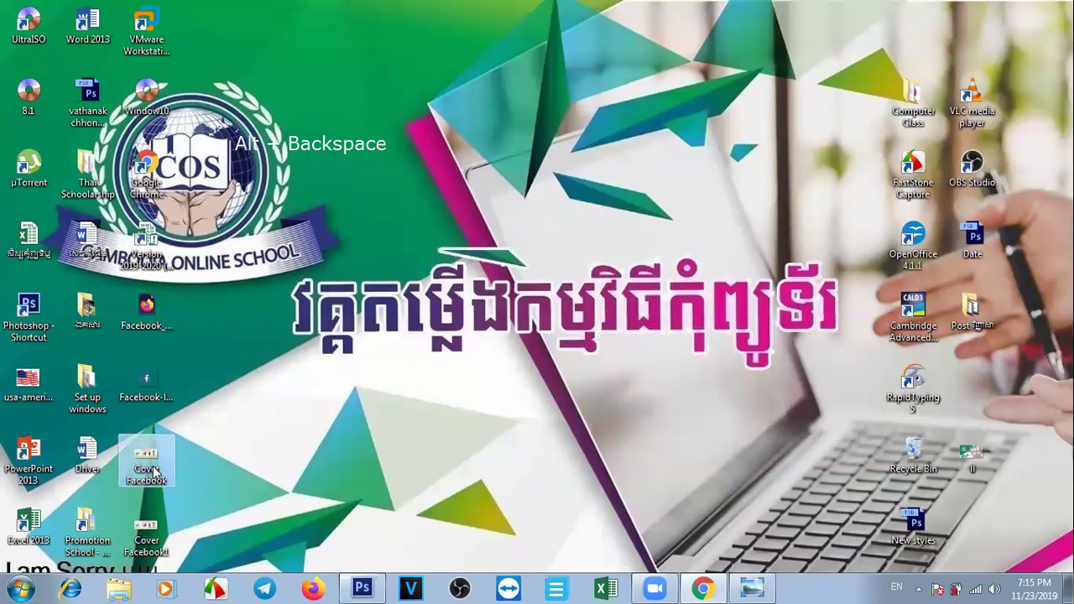
Open the low-quality Cover Facebook, zoom in to compare, and close Photo Viewer.
{"action": "double_click", "coordinate": [154, 471]}
{"action": "scroll", "coordinate": [525, 352], "scroll_direction": "up", "scroll_amount": 1}
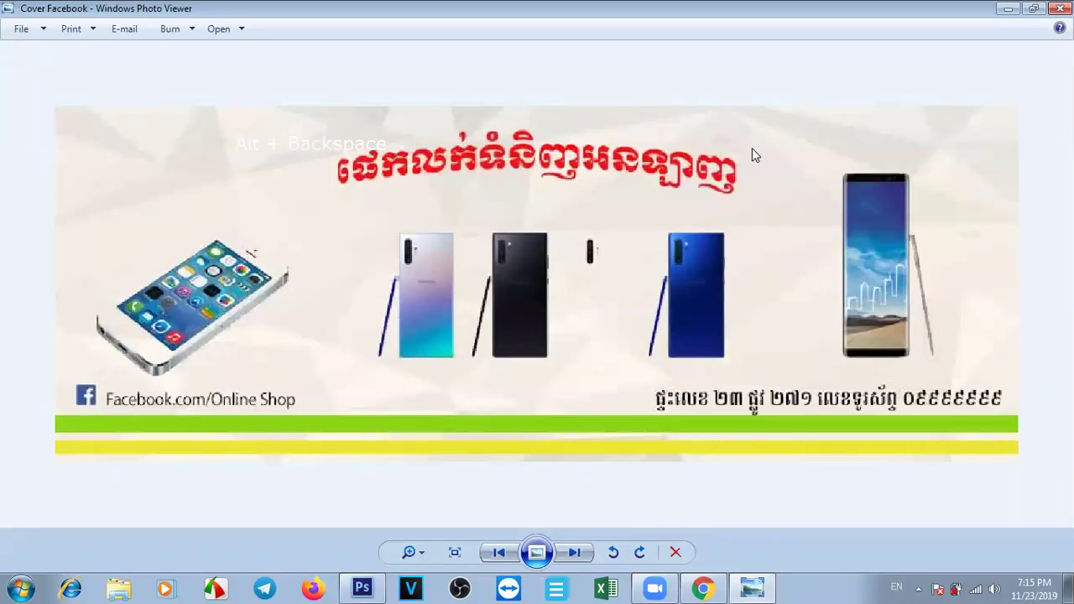
{"action": "key", "text": "alt+BackSpace"}
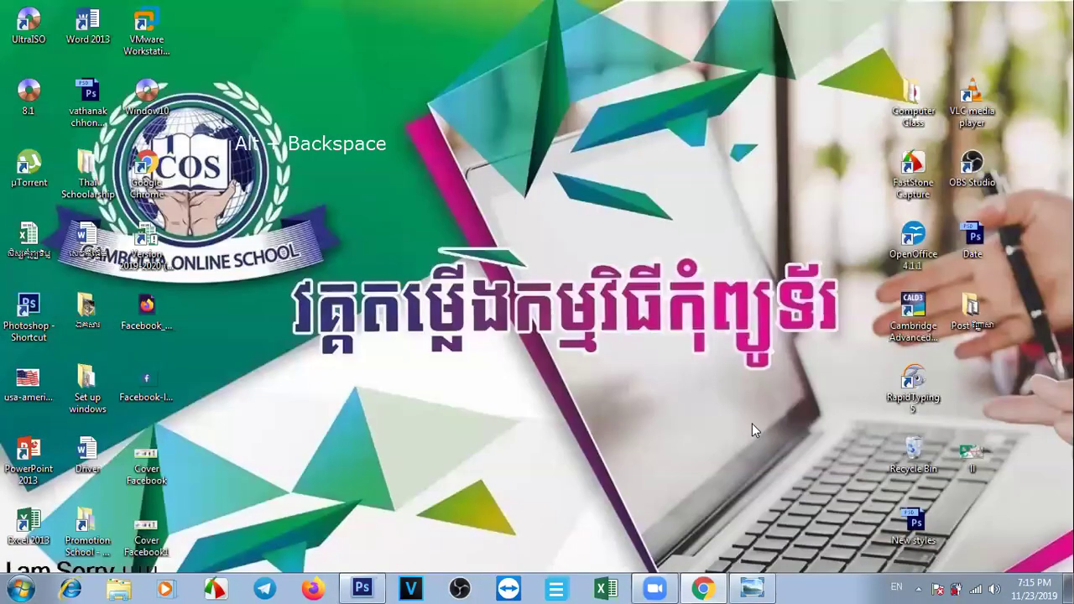
Return to the Cover Facebook document in Photoshop and cancel the accidental New document dialog.
{"action": "left_click", "coordinate": [364, 587]}
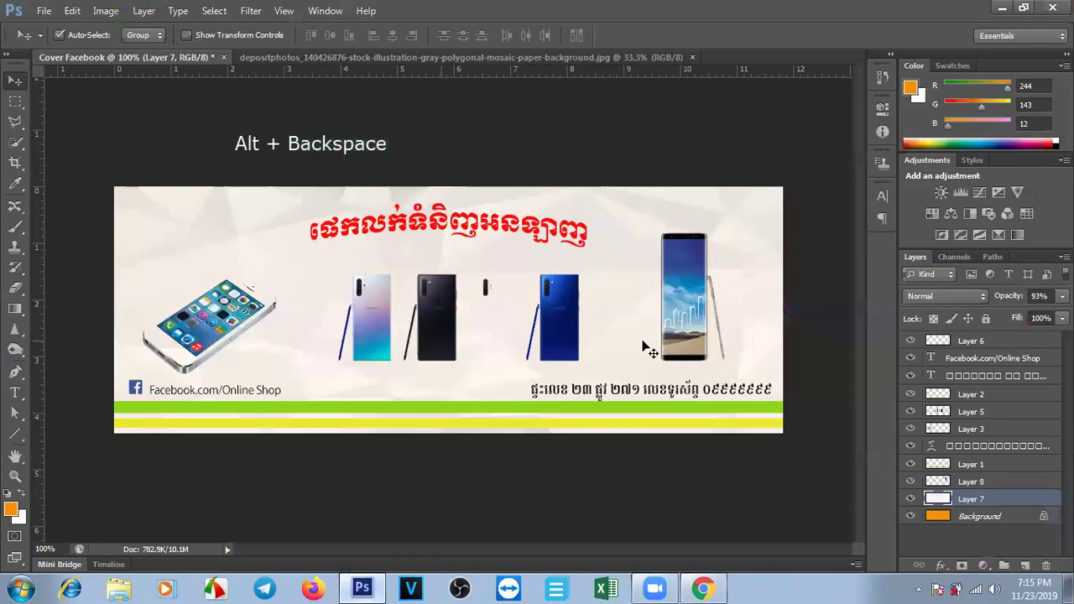
{"action": "key", "text": "ctrl+n"}
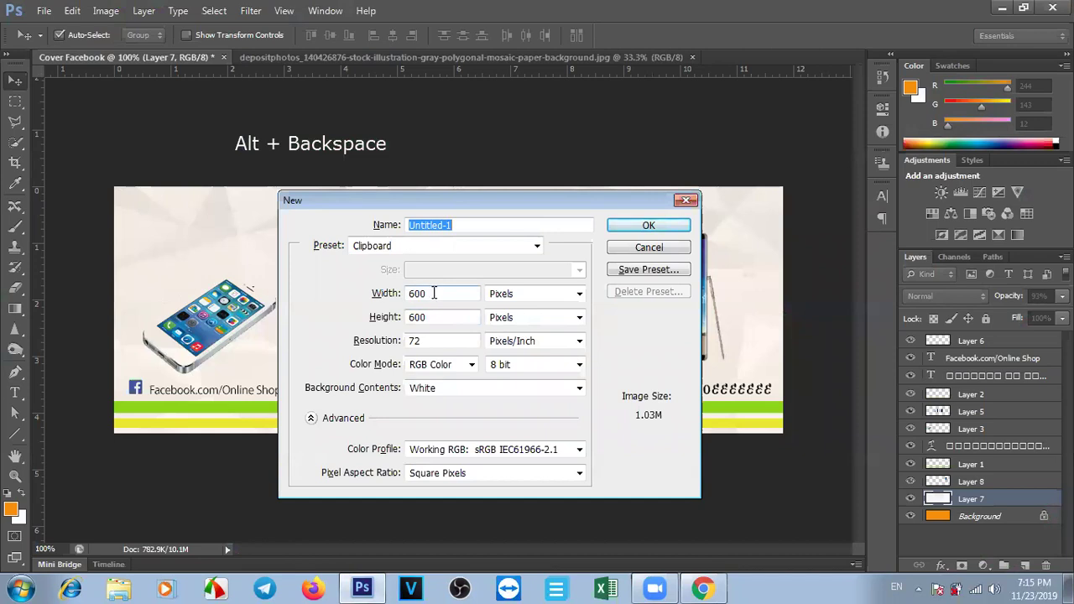
{"action": "left_click", "coordinate": [686, 199]}
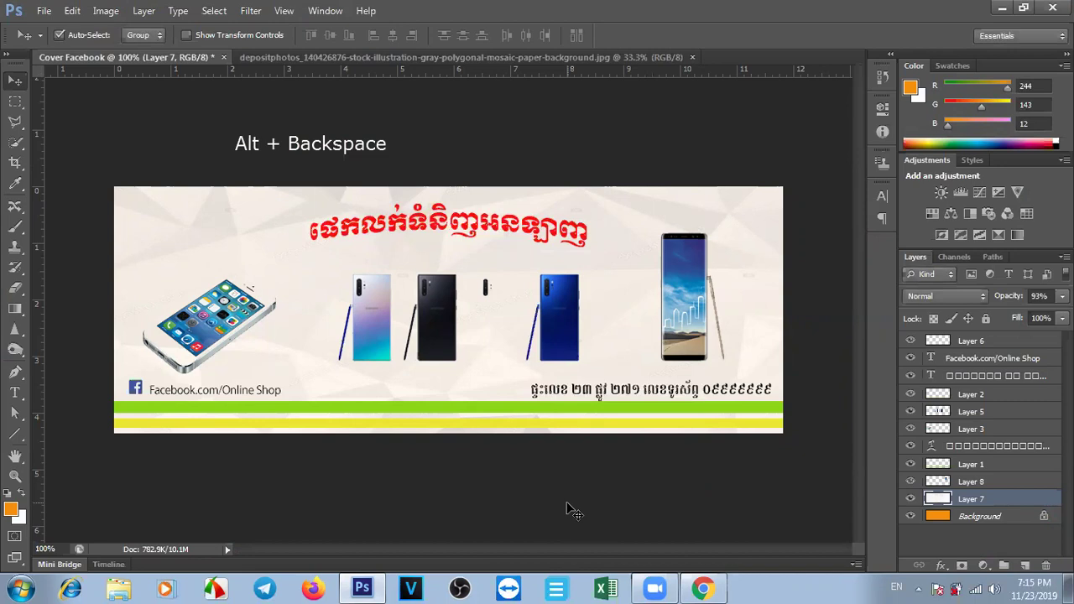
Resize the right-hand phone image on Layer 8 with Free Transform, slightly shorter and wider.
{"action": "left_click", "coordinate": [700, 339]}
{"action": "key", "text": "ctrl+t"}
{"action": "left_click_drag", "start_coordinate": [660, 233], "coordinate": [660, 267]}
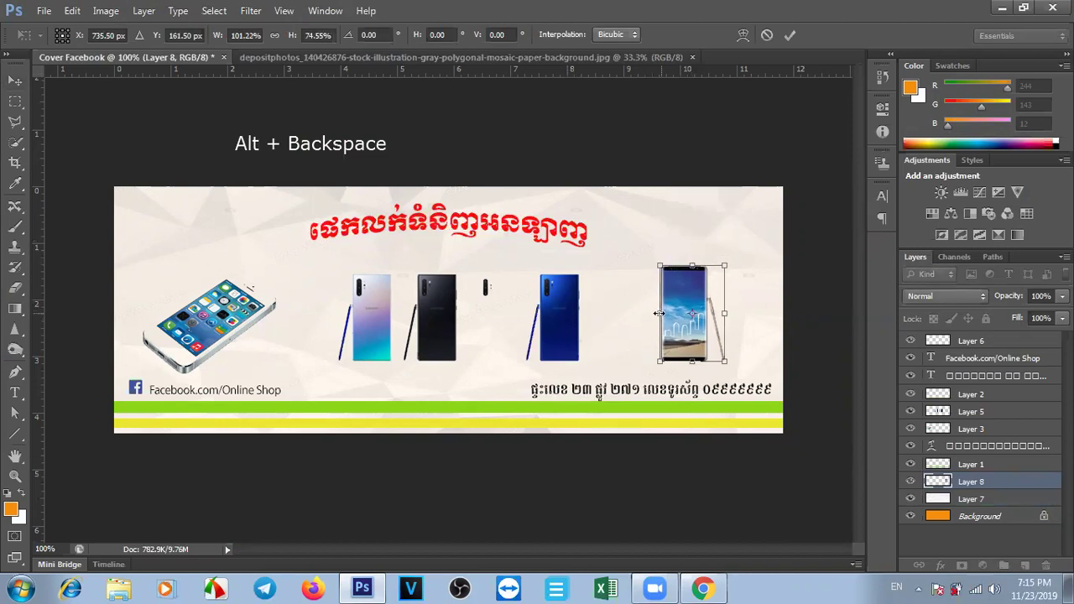
{"action": "left_click_drag", "start_coordinate": [660, 304], "coordinate": [651, 312]}
{"action": "left_click_drag", "start_coordinate": [688, 267], "coordinate": [687, 263]}
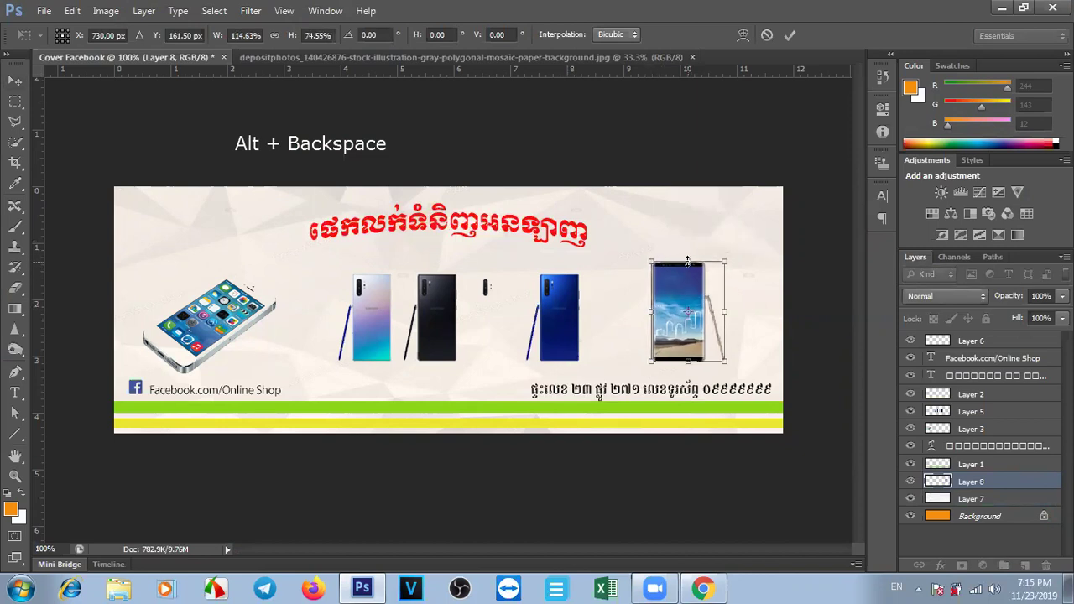
{"action": "key", "text": "Return"}
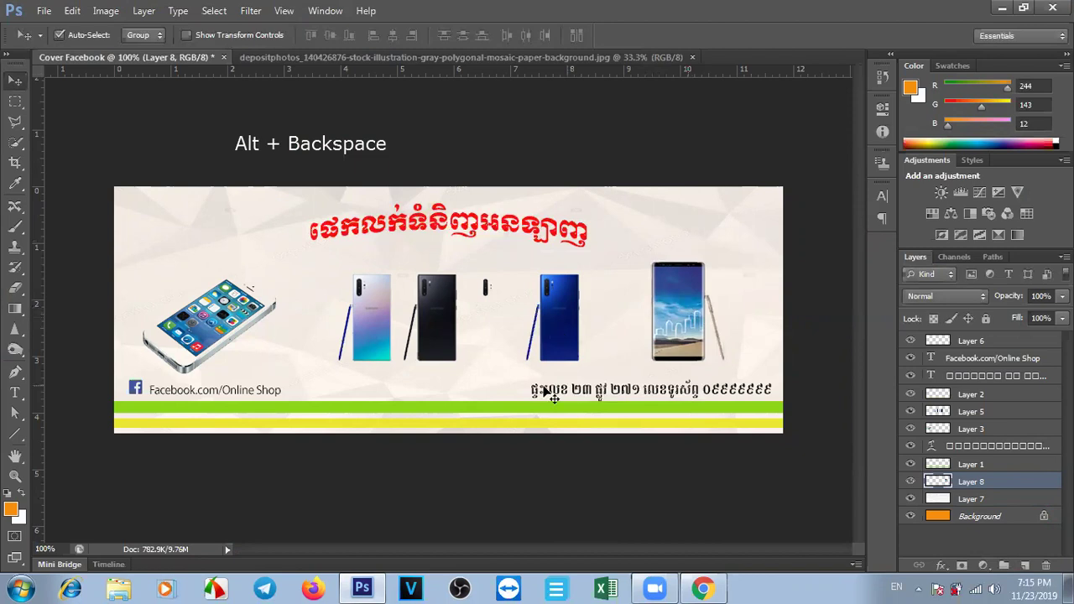
Move the green stripe up under the phones and raise the iPhone and Note phones slightly.
{"action": "left_click_drag", "start_coordinate": [510, 401], "coordinate": [483, 372]}
{"action": "left_click_drag", "start_coordinate": [231, 320], "coordinate": [238, 312]}
{"action": "left_click", "coordinate": [389, 353]}
{"action": "left_click_drag", "start_coordinate": [663, 329], "coordinate": [663, 328]}
{"action": "left_click_drag", "start_coordinate": [543, 343], "coordinate": [546, 340]}
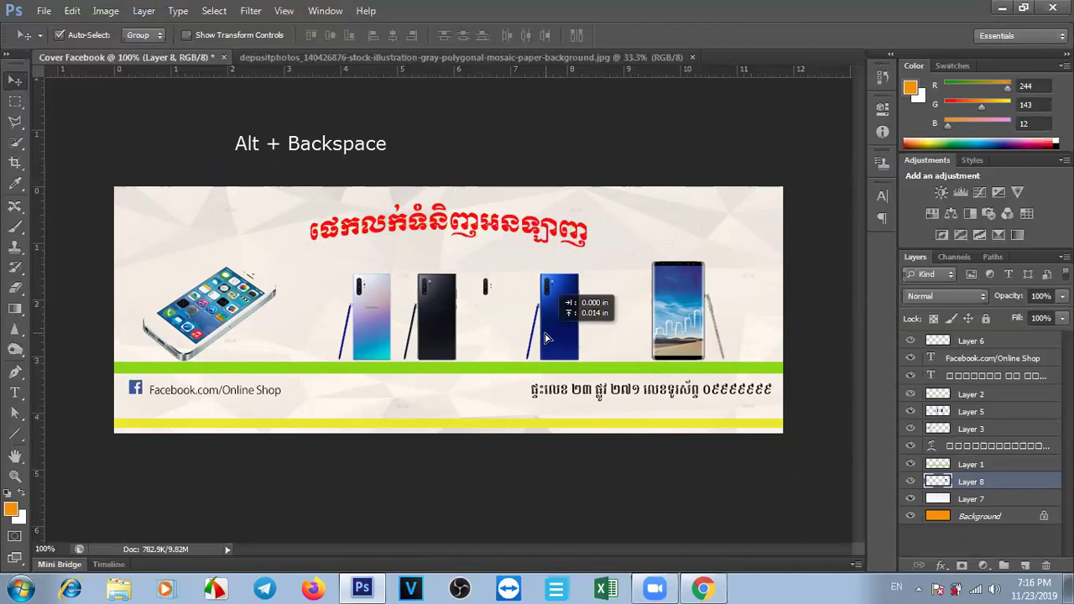
Shift the iPhone right and move the Facebook.com/Online Shop and address lines below the stripe.
{"action": "left_click", "coordinate": [534, 336]}
{"action": "left_click", "coordinate": [200, 318]}
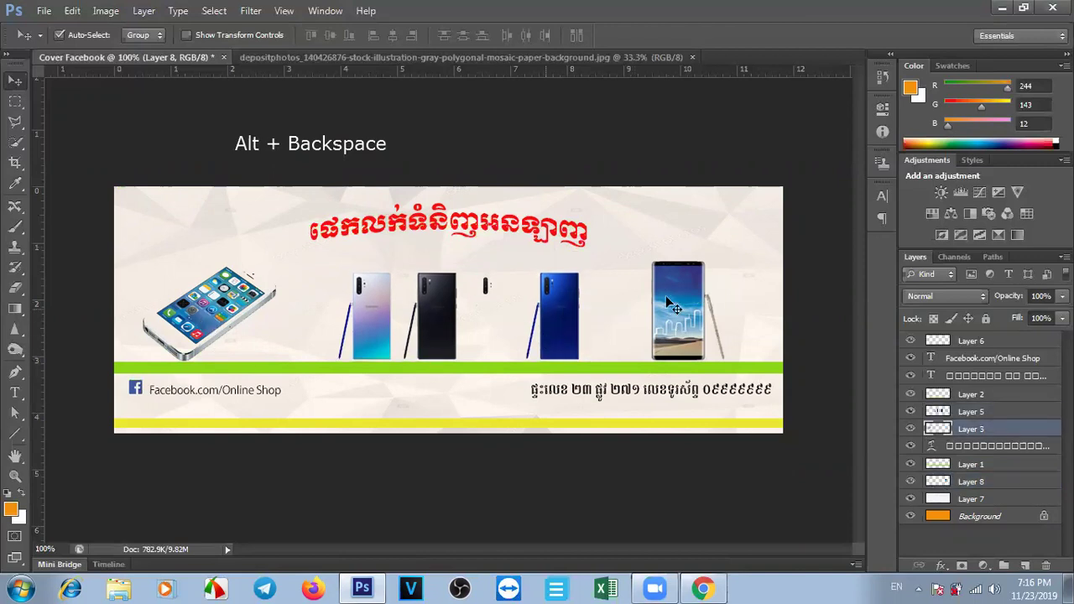
{"action": "left_click_drag", "start_coordinate": [232, 313], "coordinate": [260, 313]}
{"action": "left_click", "coordinate": [749, 285]}
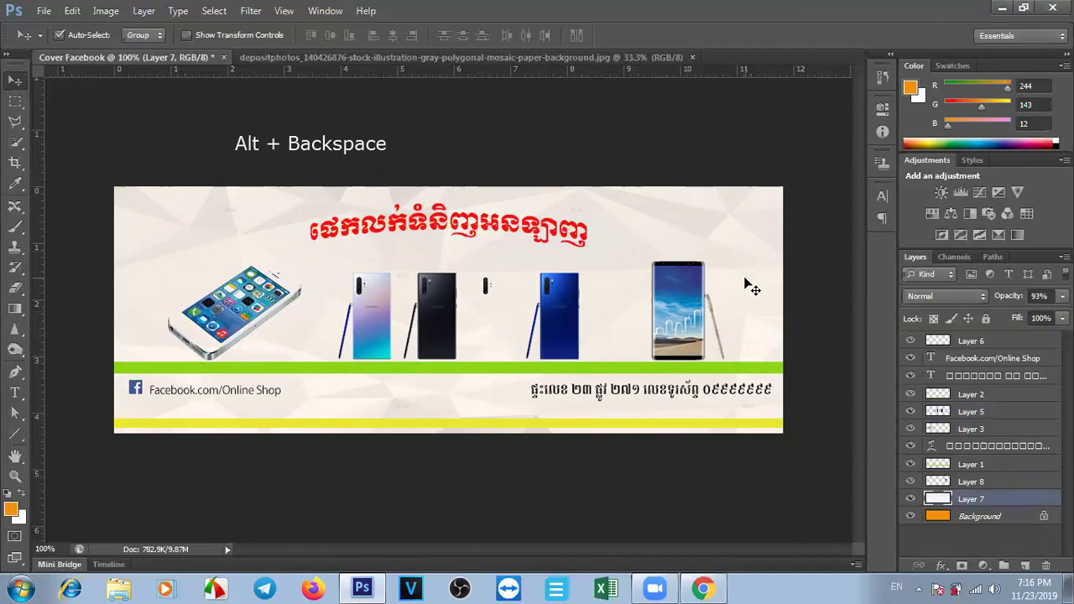
{"action": "left_click_drag", "start_coordinate": [166, 394], "coordinate": [135, 401]}
{"action": "left_click_drag", "start_coordinate": [655, 398], "coordinate": [660, 411]}
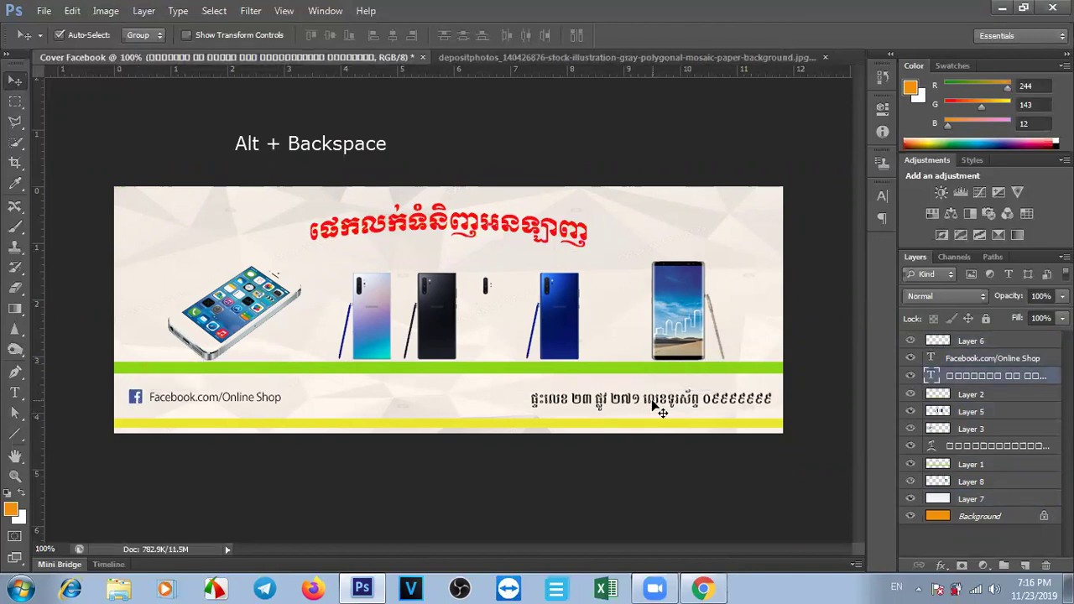